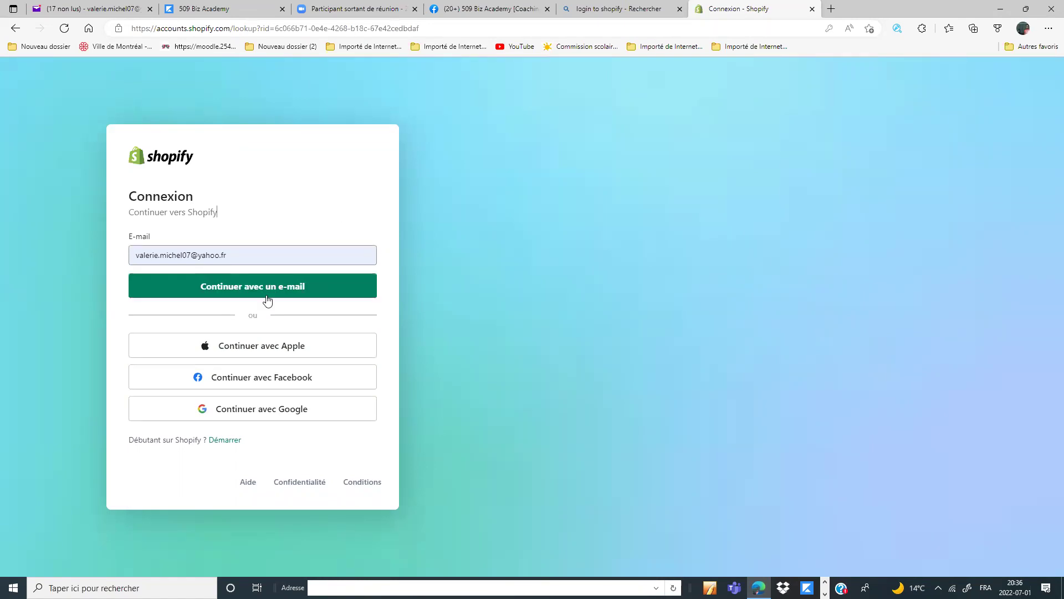
Step: Log in to Shopify with the e-mail option and the account password
{"action": "left_click", "coordinate": [264, 287]}
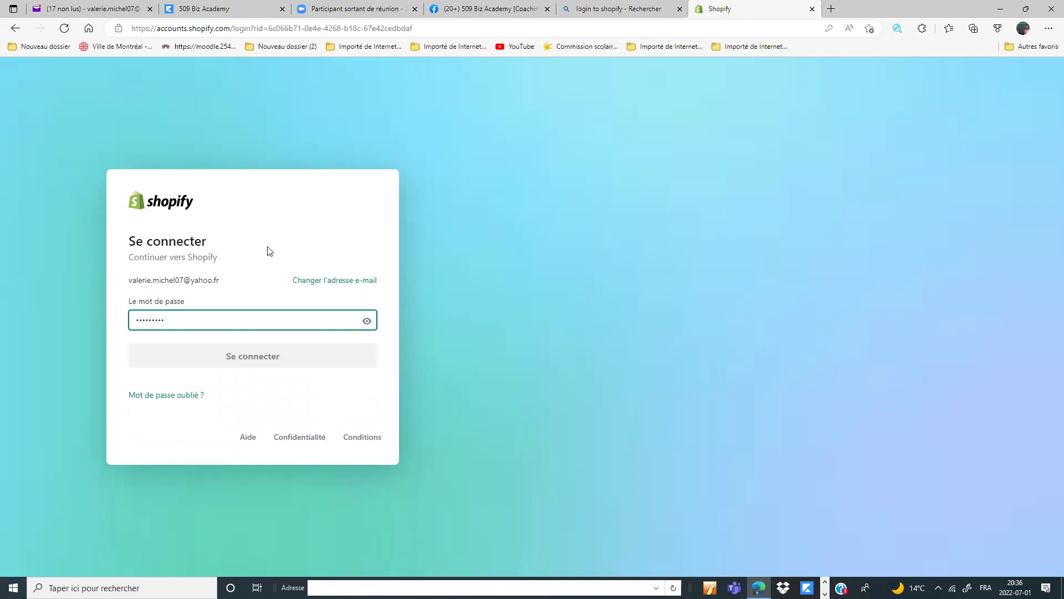
{"action": "left_click", "coordinate": [247, 359]}
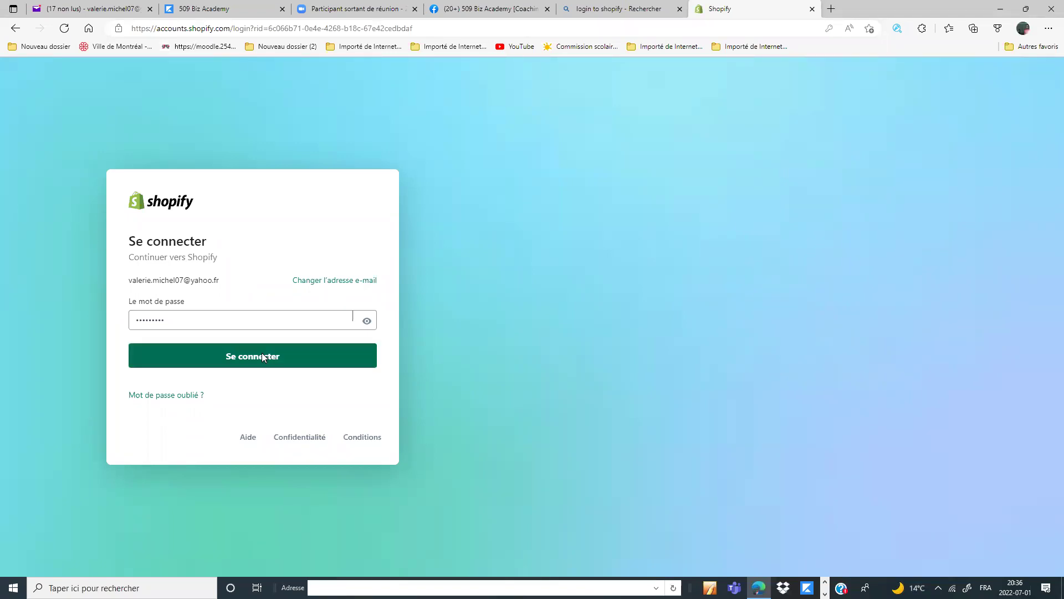
{"action": "left_click", "coordinate": [262, 353]}
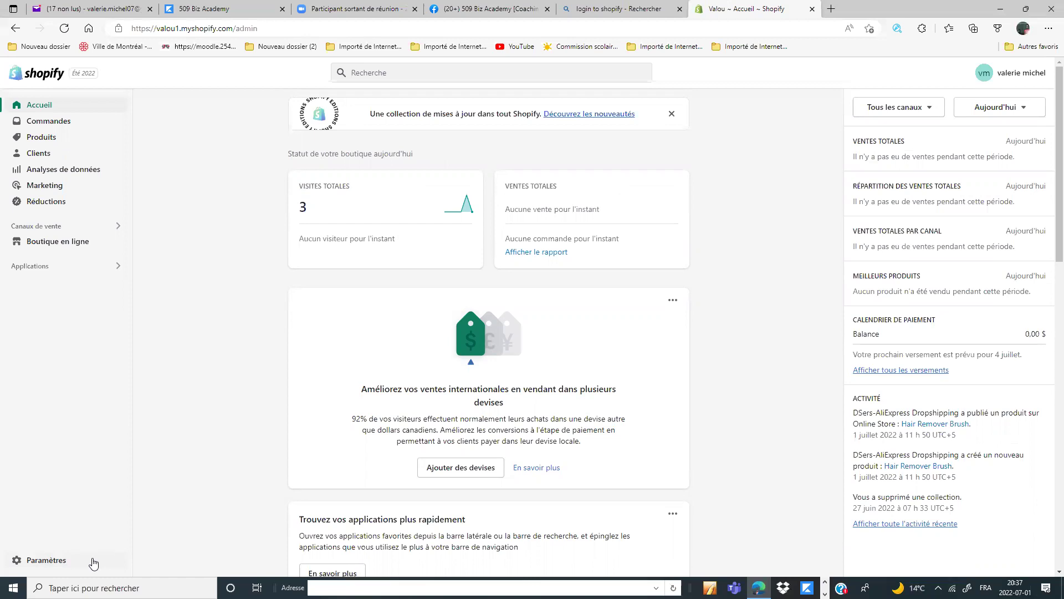
Step: Open the valou.store domain details from Paramètres > Domaines
{"action": "left_click", "coordinate": [29, 560]}
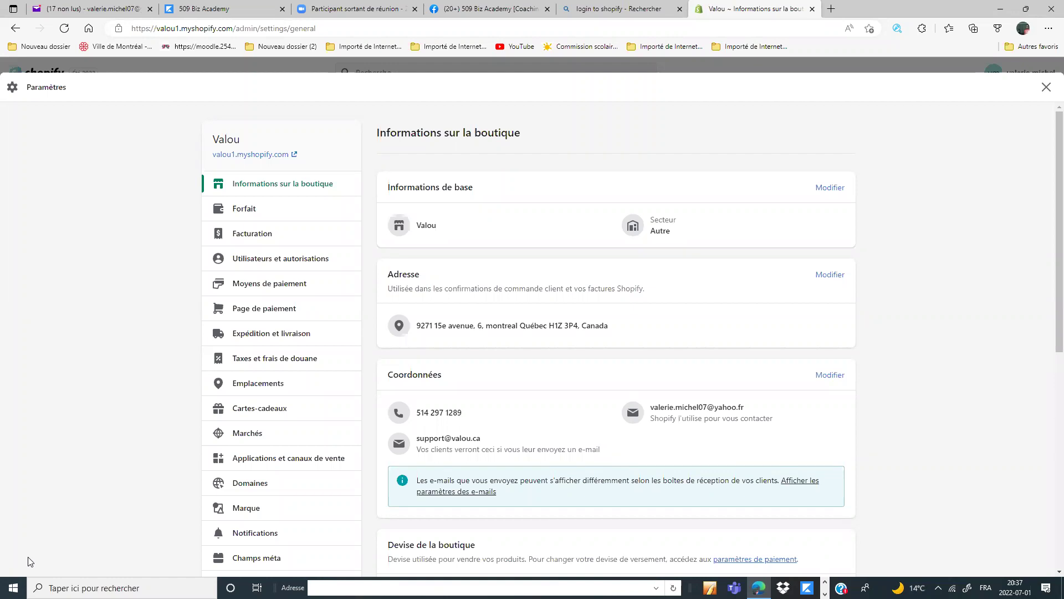
{"action": "left_click", "coordinate": [249, 484]}
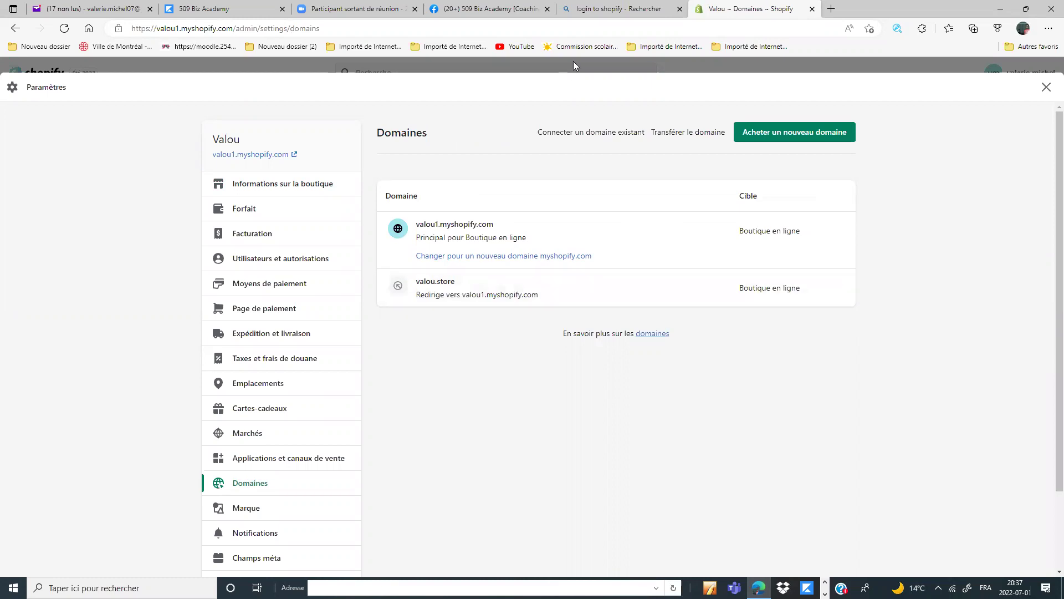
{"action": "left_click", "coordinate": [473, 298]}
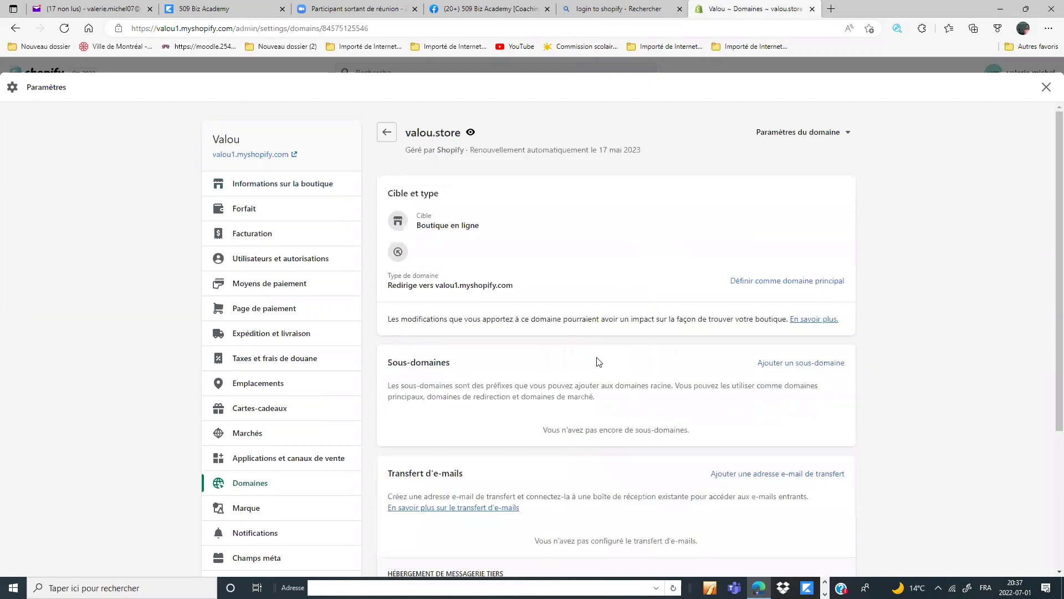
Step: Set valou.store as the primary domain, confirm it in Domaines, then reopen valou.store
{"action": "left_click", "coordinate": [754, 281]}
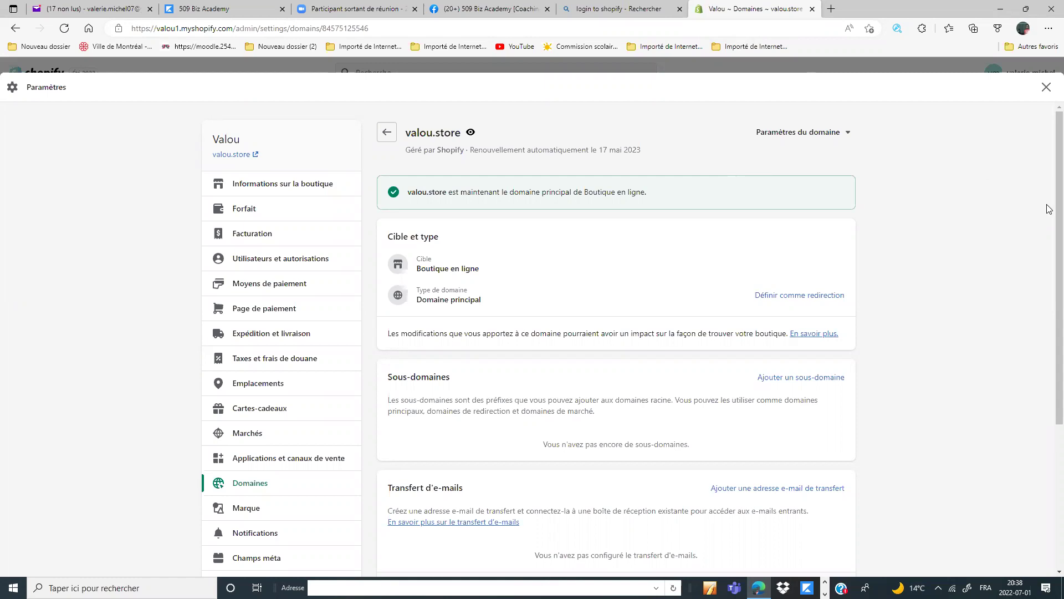
{"action": "scroll", "coordinate": [1049, 326], "scroll_direction": "down", "scroll_amount": 3}
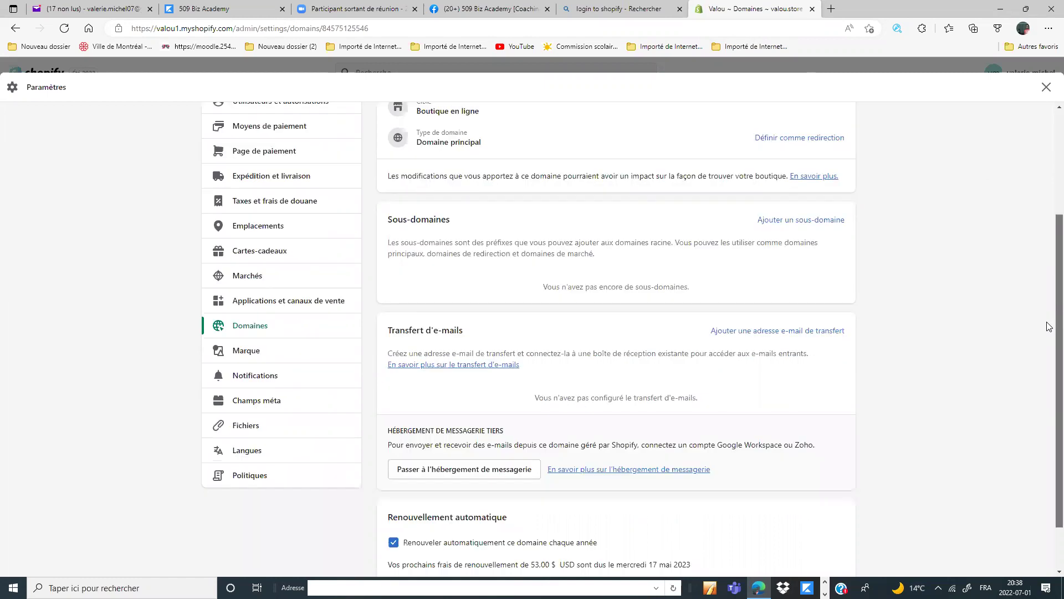
{"action": "scroll", "coordinate": [1050, 349], "scroll_direction": "down", "scroll_amount": 1}
{"action": "scroll", "coordinate": [1049, 349], "scroll_direction": "down", "scroll_amount": 1}
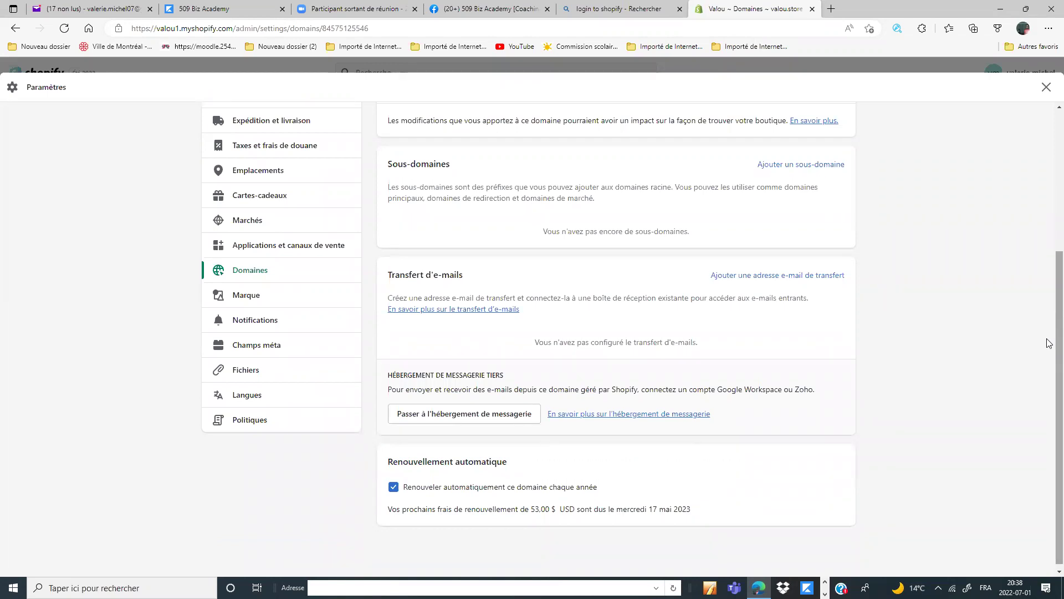
{"action": "scroll", "coordinate": [1050, 321], "scroll_direction": "up", "scroll_amount": 1}
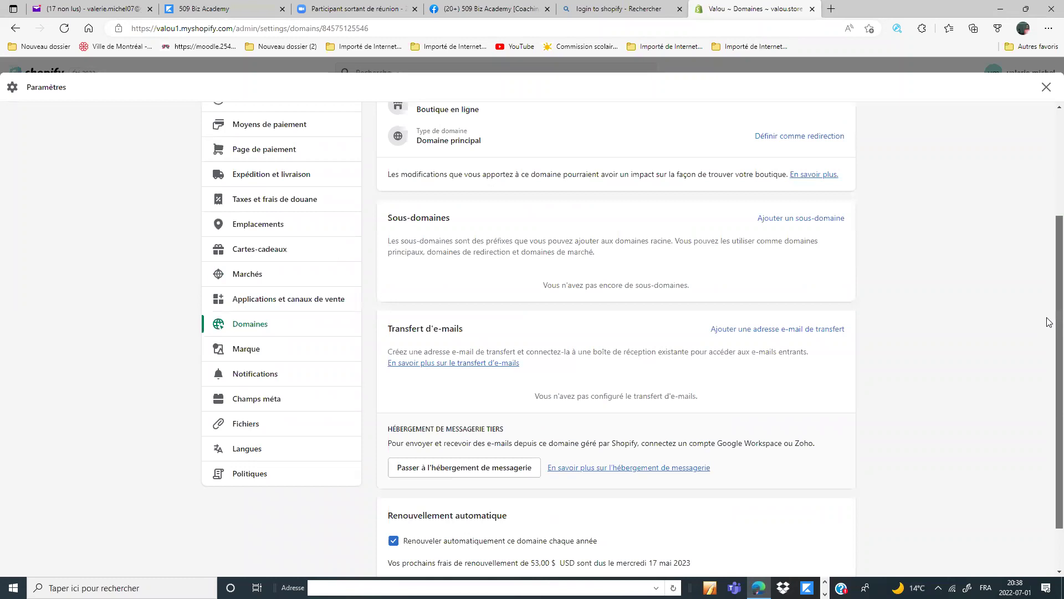
{"action": "scroll", "coordinate": [1049, 321], "scroll_direction": "up", "scroll_amount": 1}
{"action": "scroll", "coordinate": [1049, 309], "scroll_direction": "up", "scroll_amount": 1}
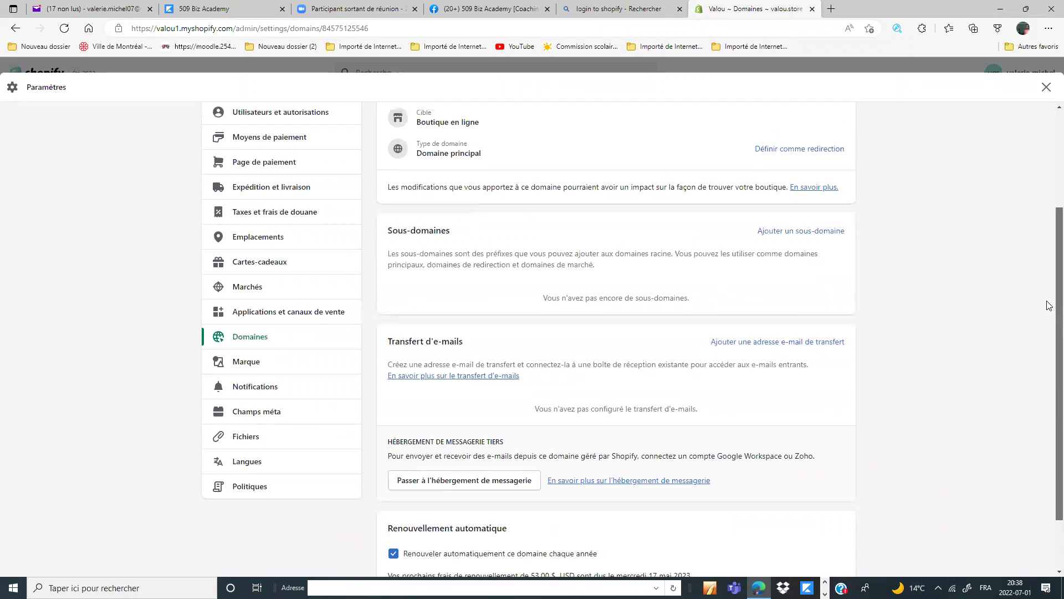
{"action": "scroll", "coordinate": [1049, 302], "scroll_direction": "up", "scroll_amount": 1}
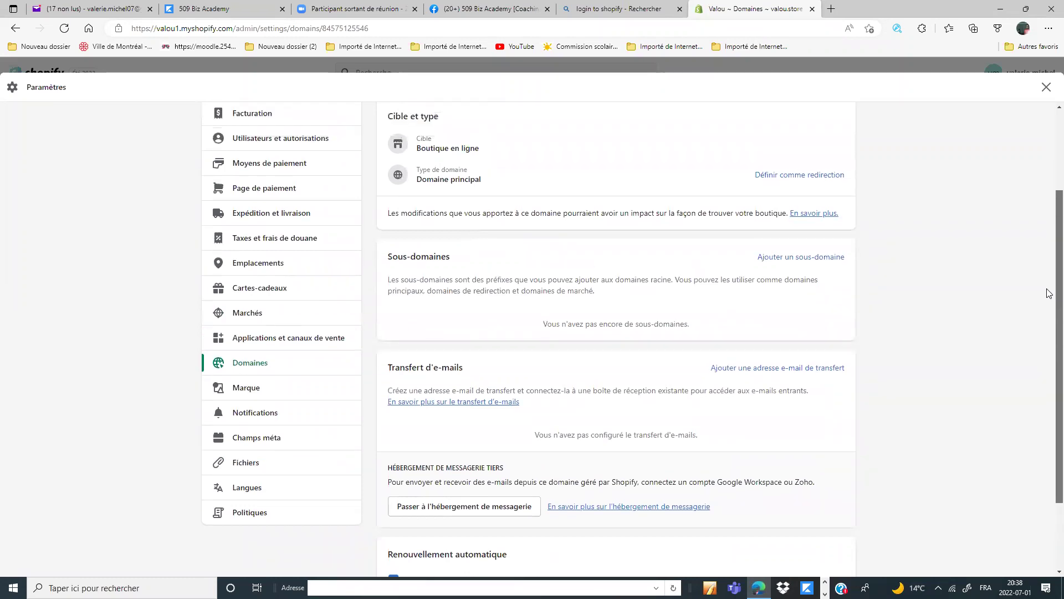
{"action": "scroll", "coordinate": [1049, 284], "scroll_direction": "up", "scroll_amount": 1}
{"action": "scroll", "coordinate": [568, 394], "scroll_direction": "up", "scroll_amount": 1}
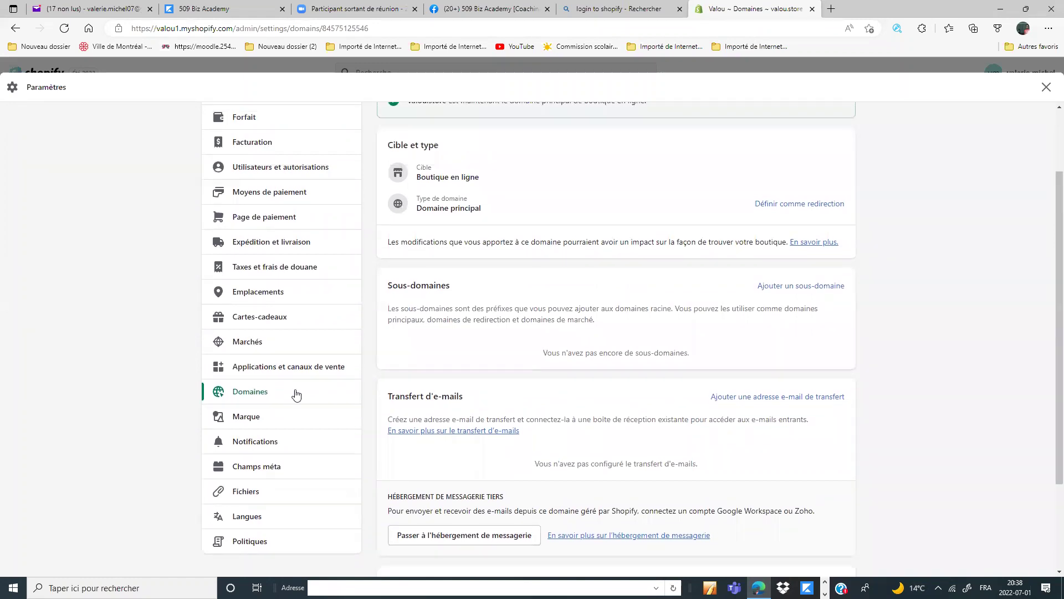
{"action": "left_click", "coordinate": [248, 393]}
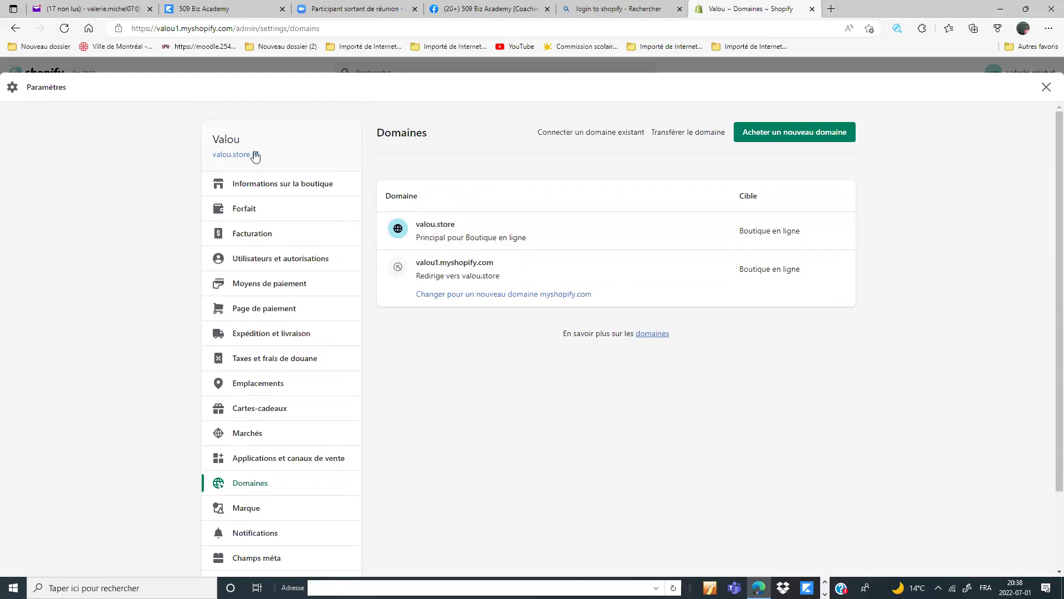
{"action": "left_click", "coordinate": [451, 232]}
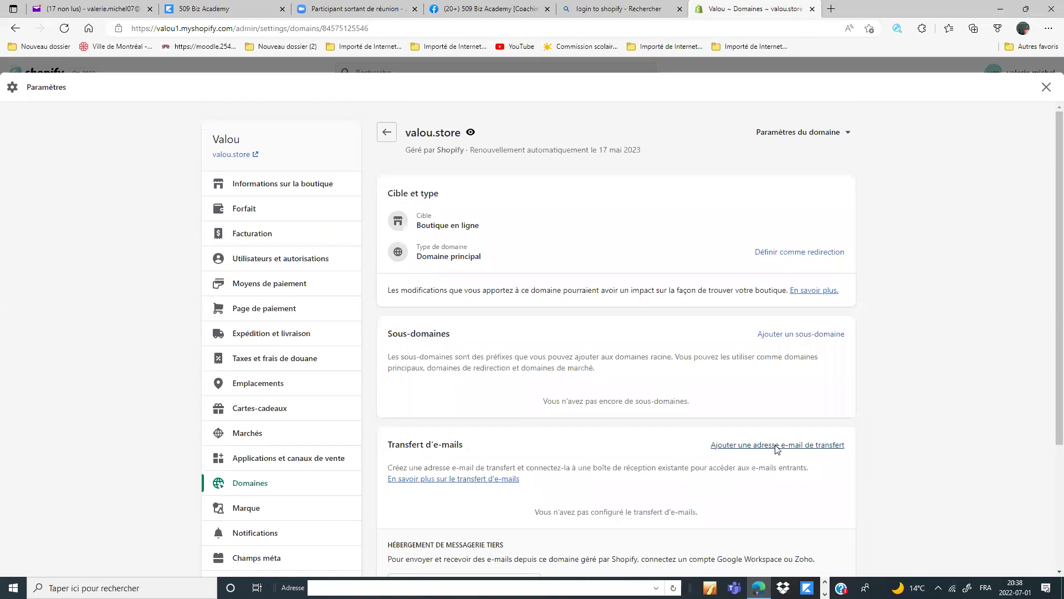
Step: Create a 'support' forwarding address that delivers to the owner's personal e-mail inbox
{"action": "left_click", "coordinate": [776, 445]}
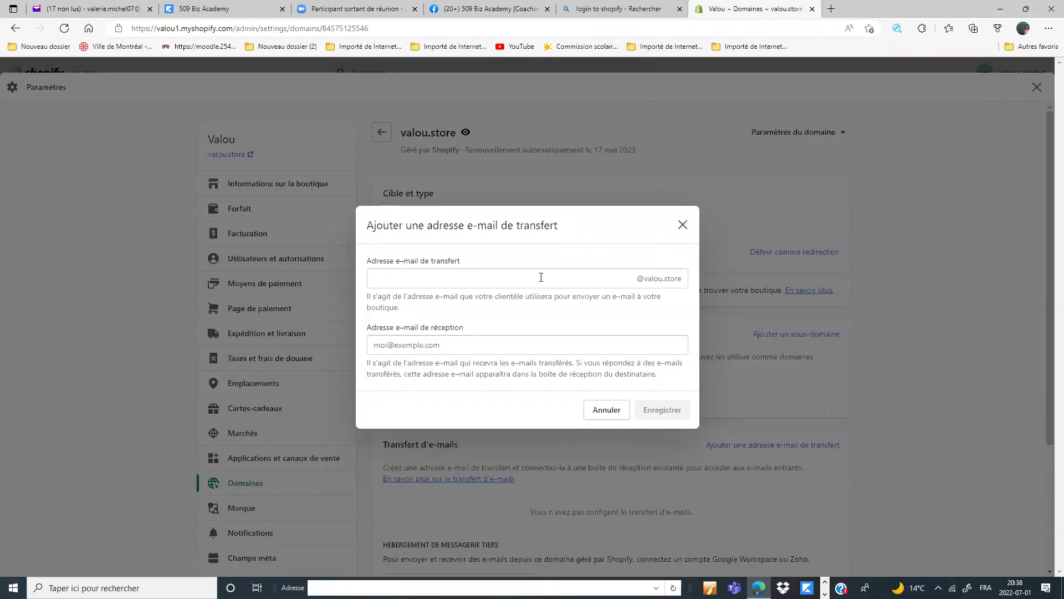
{"action": "left_click", "coordinate": [541, 277]}
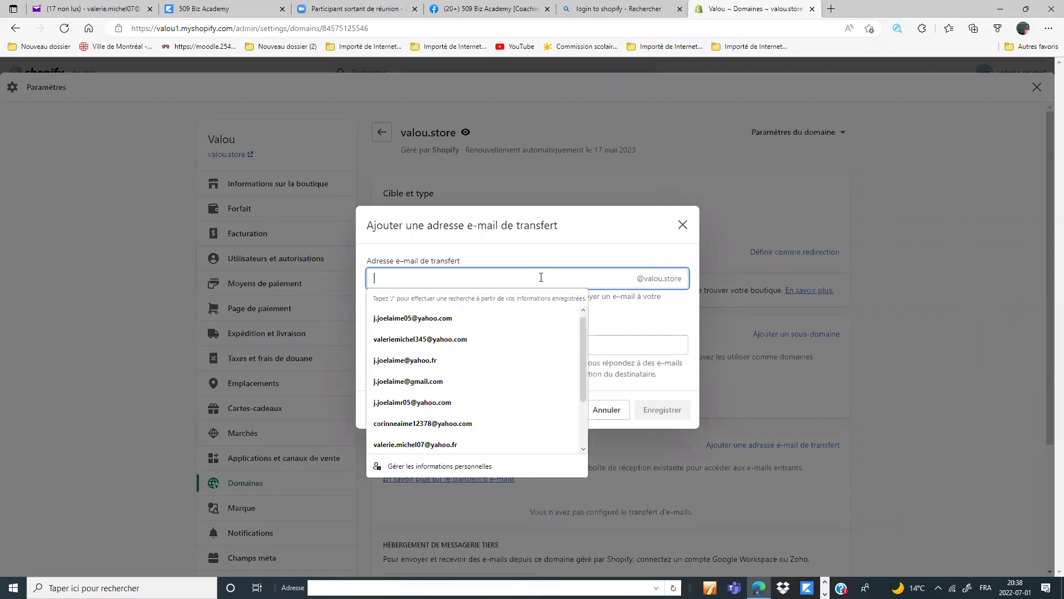
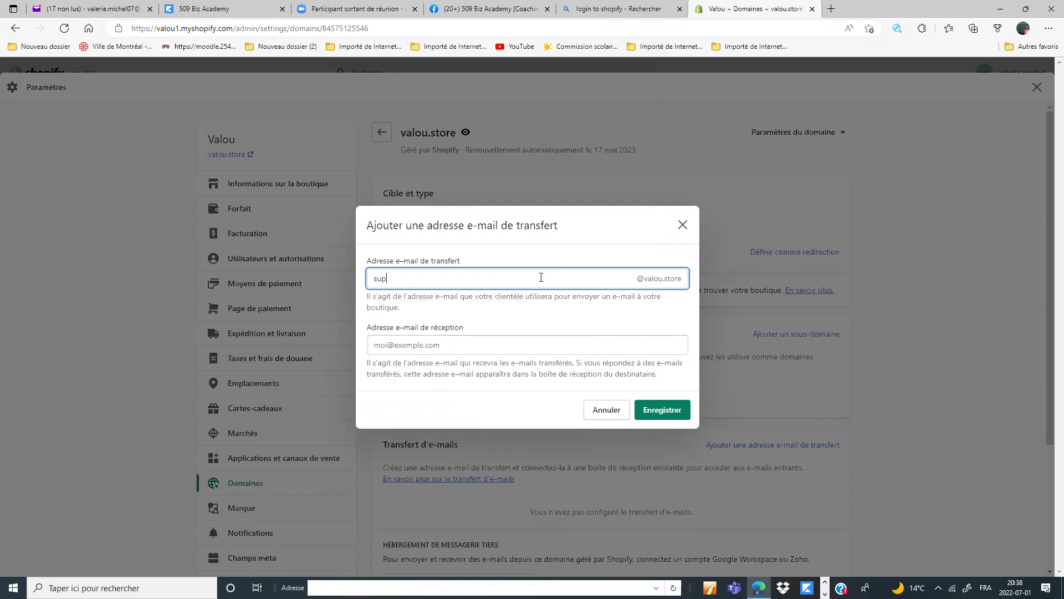
{"action": "left_click", "coordinate": [466, 348]}
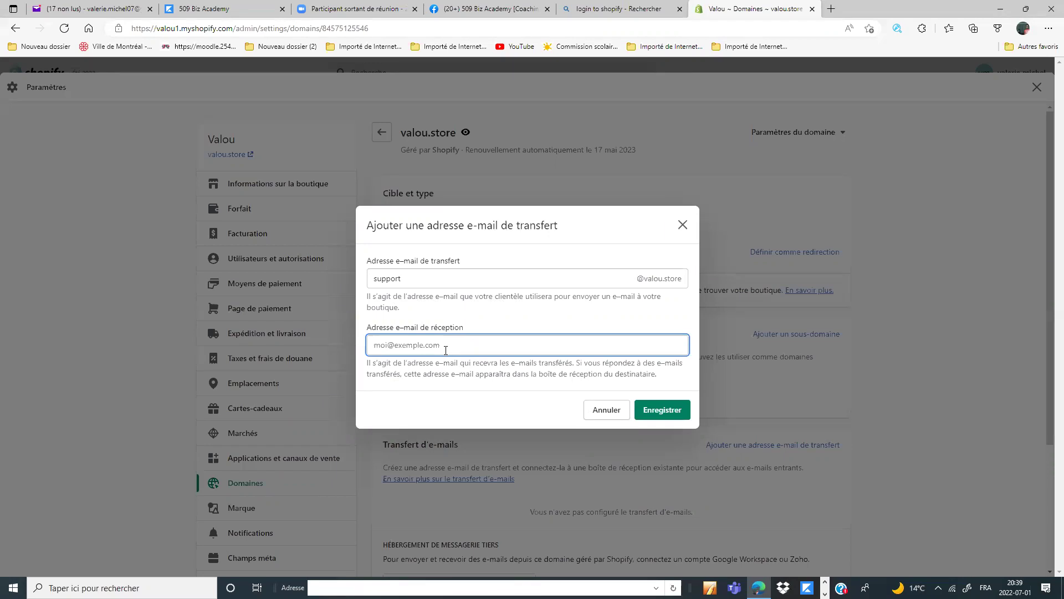
{"action": "left_click", "coordinate": [657, 413]}
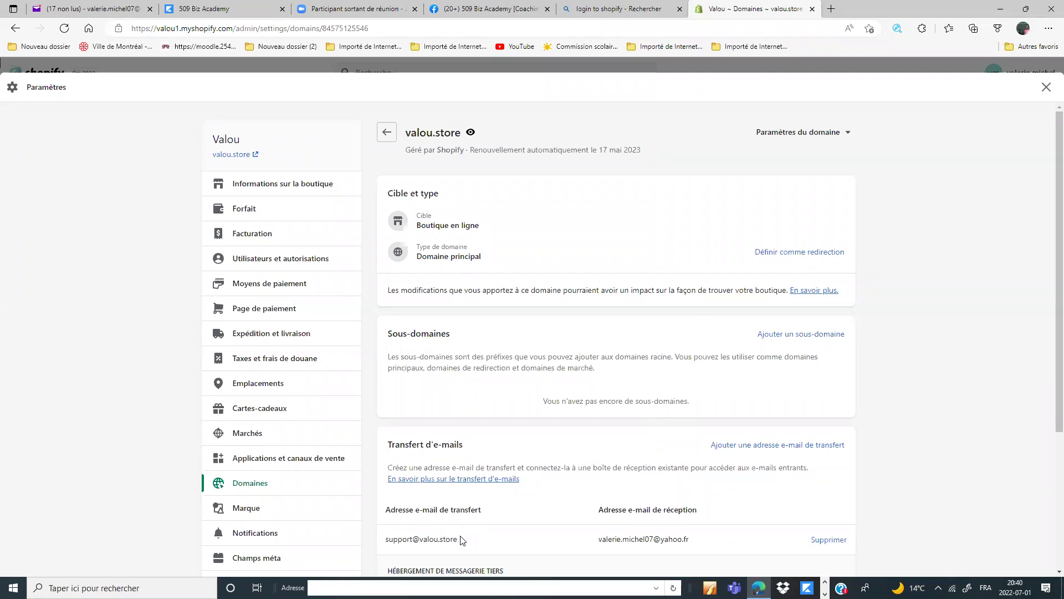
{"action": "left_click_drag", "start_coordinate": [458, 539], "coordinate": [383, 542]}
{"action": "key", "text": "ctrl+c"}
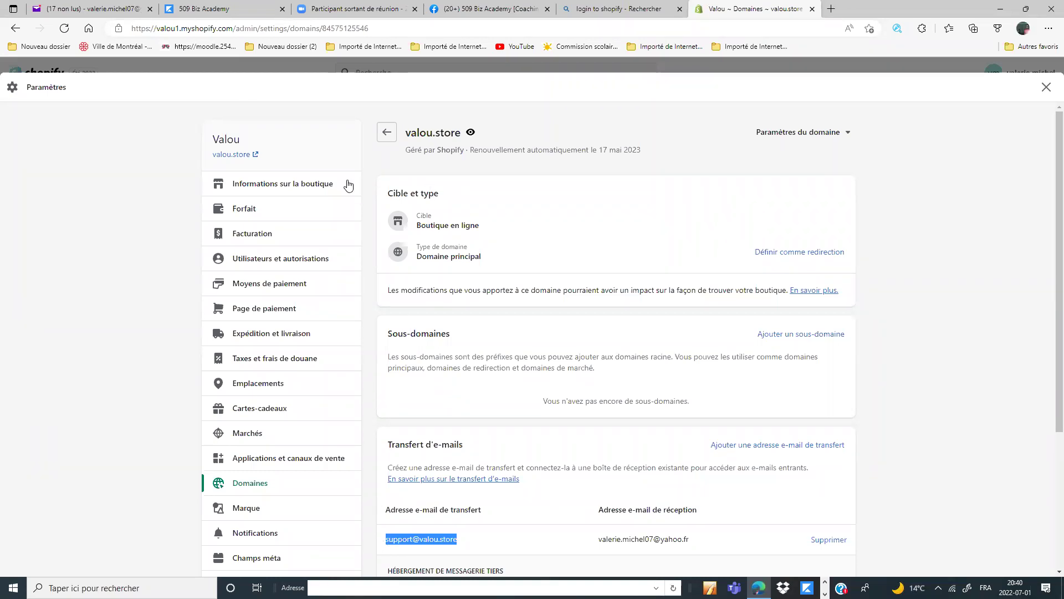
Step: In Store details, replace the contact e-mail with the new valou.store support address and save
{"action": "left_click", "coordinate": [314, 185]}
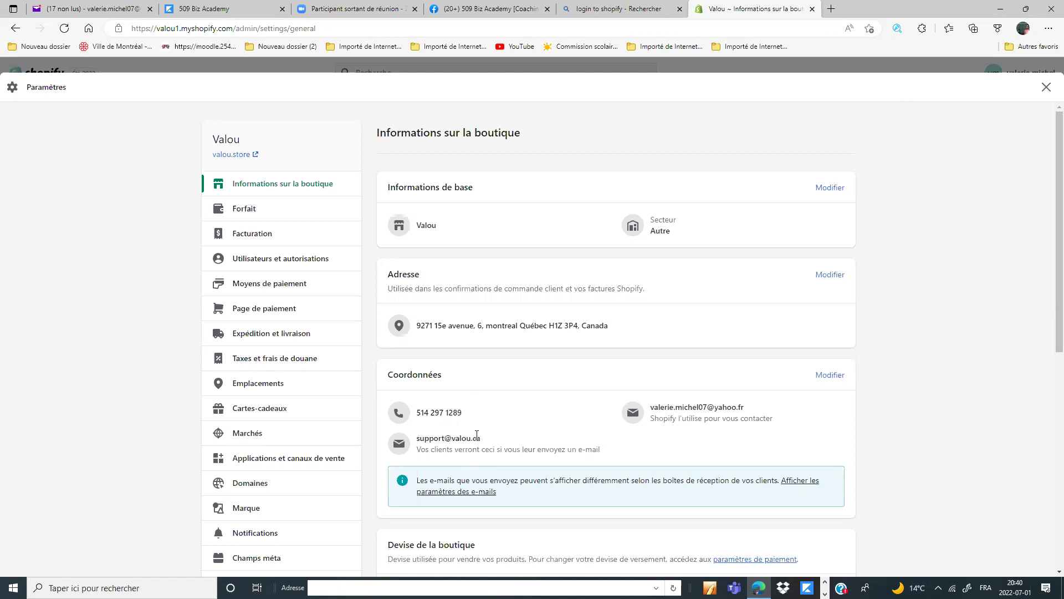
{"action": "left_click", "coordinate": [827, 380]}
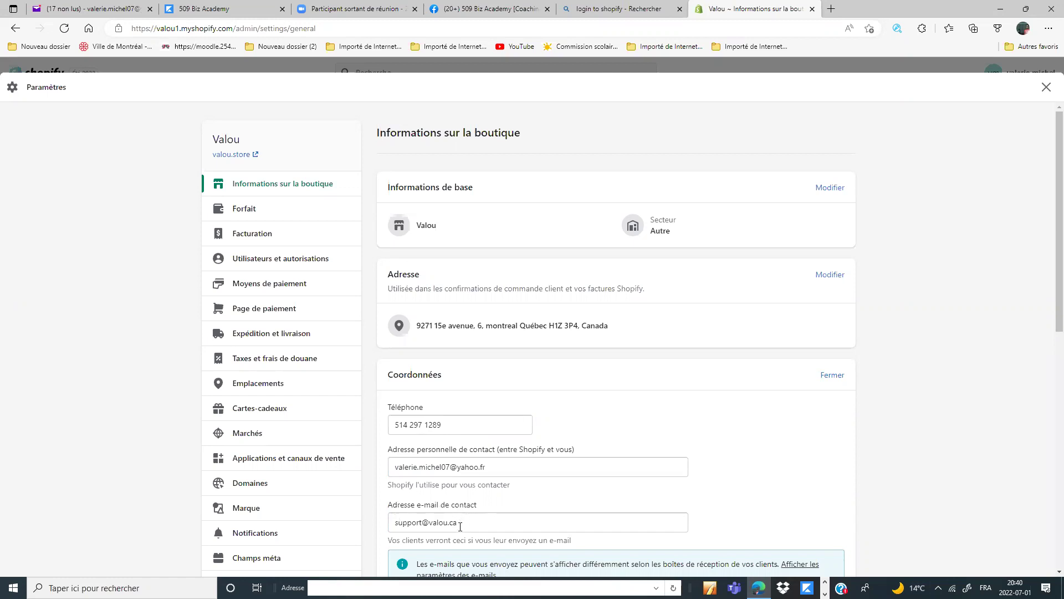
{"action": "left_click_drag", "start_coordinate": [458, 522], "coordinate": [383, 526]}
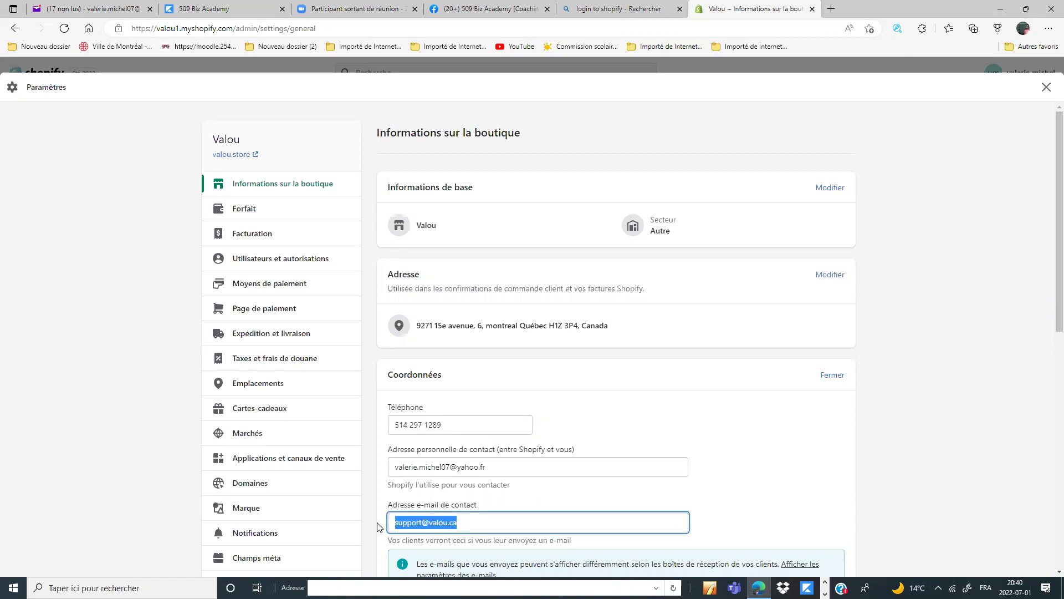
{"action": "key", "text": "ctrl+v"}
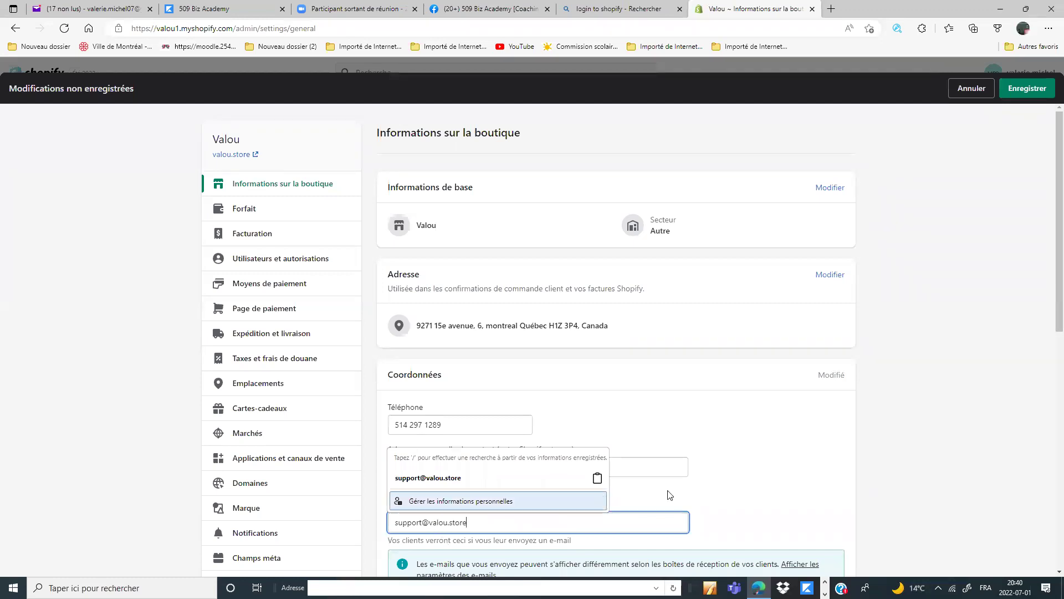
{"action": "left_click", "coordinate": [728, 481]}
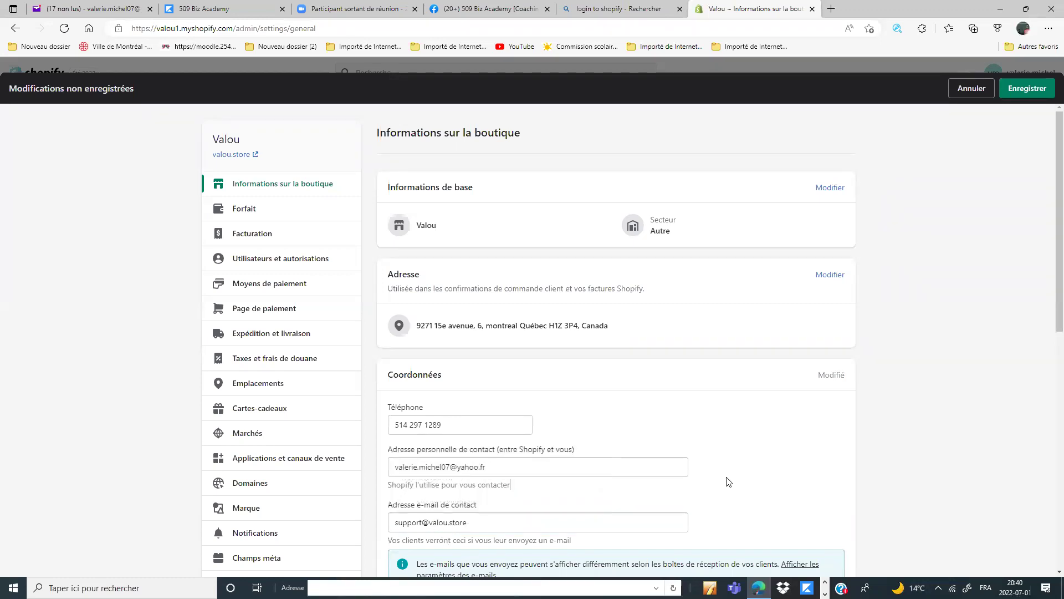
{"action": "left_click", "coordinate": [1017, 92]}
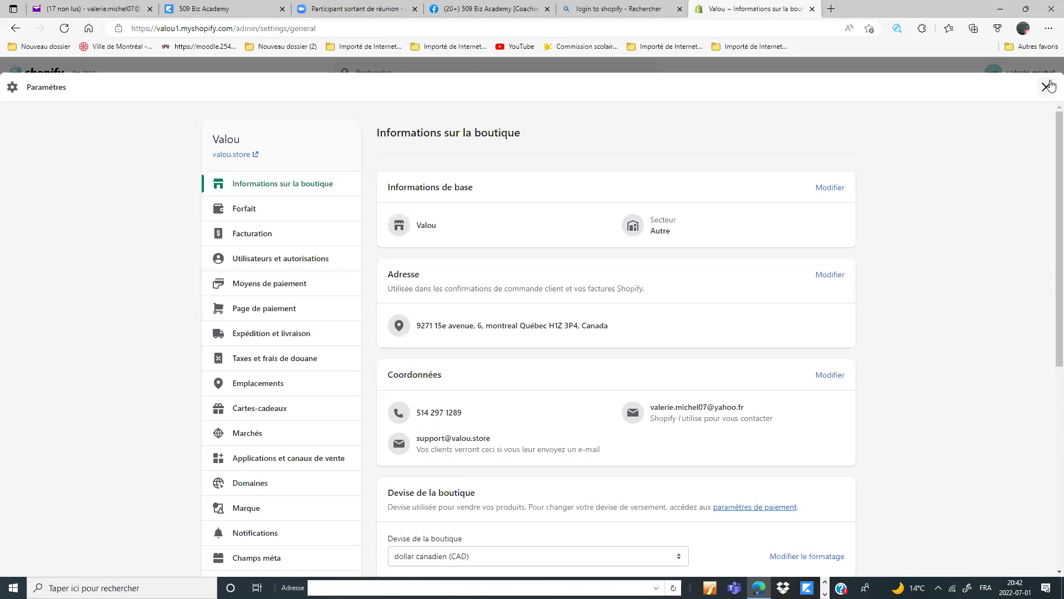
{"action": "left_click", "coordinate": [1046, 88]}
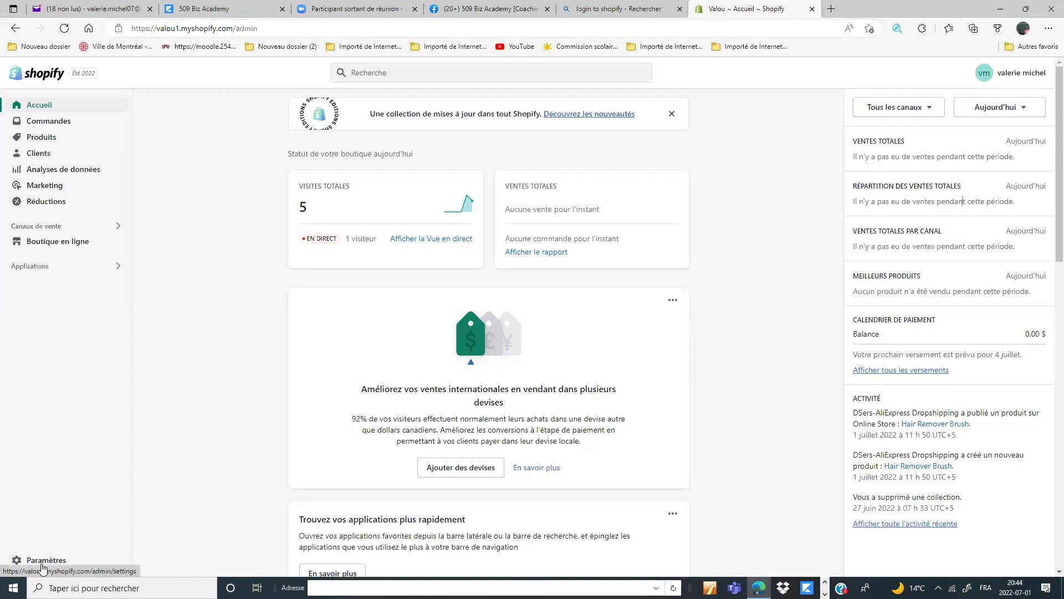
{"action": "left_click", "coordinate": [41, 560]}
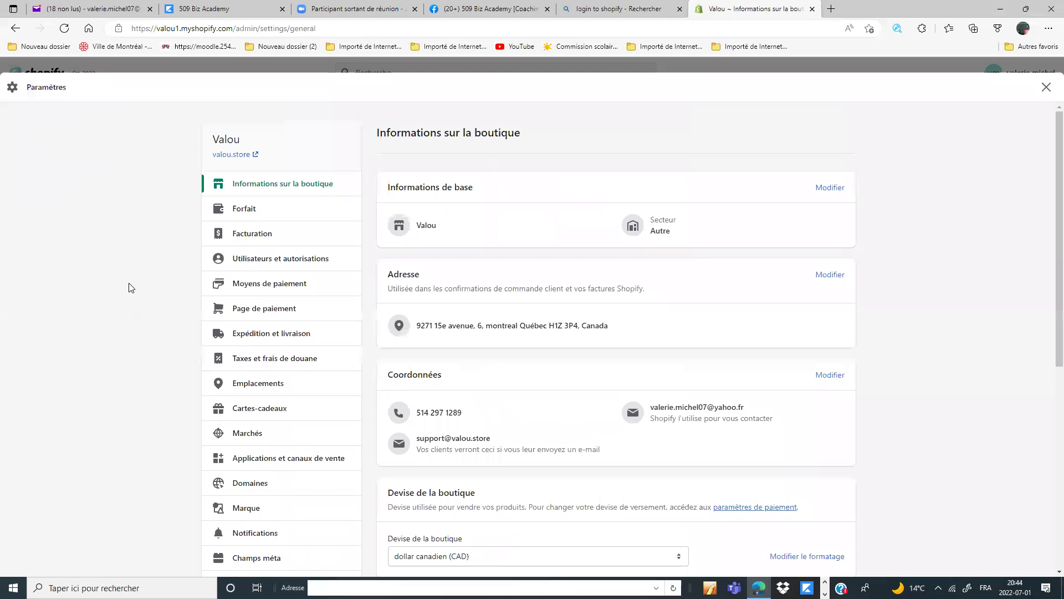
Step: Open Moyens de paiement, then close settings back to the admin home
{"action": "left_click", "coordinate": [278, 285]}
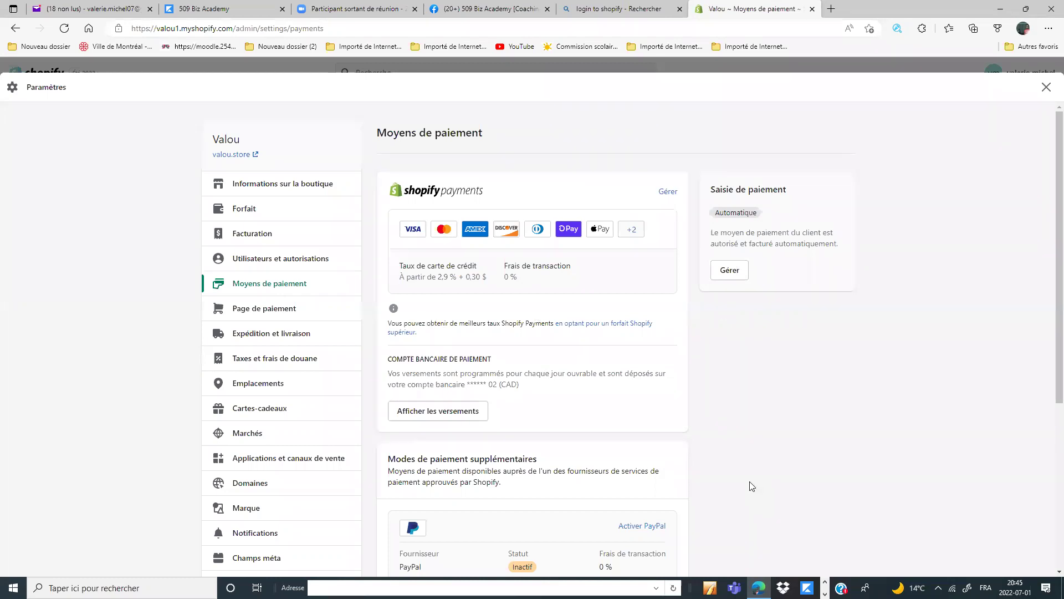
{"action": "left_click", "coordinate": [1046, 88]}
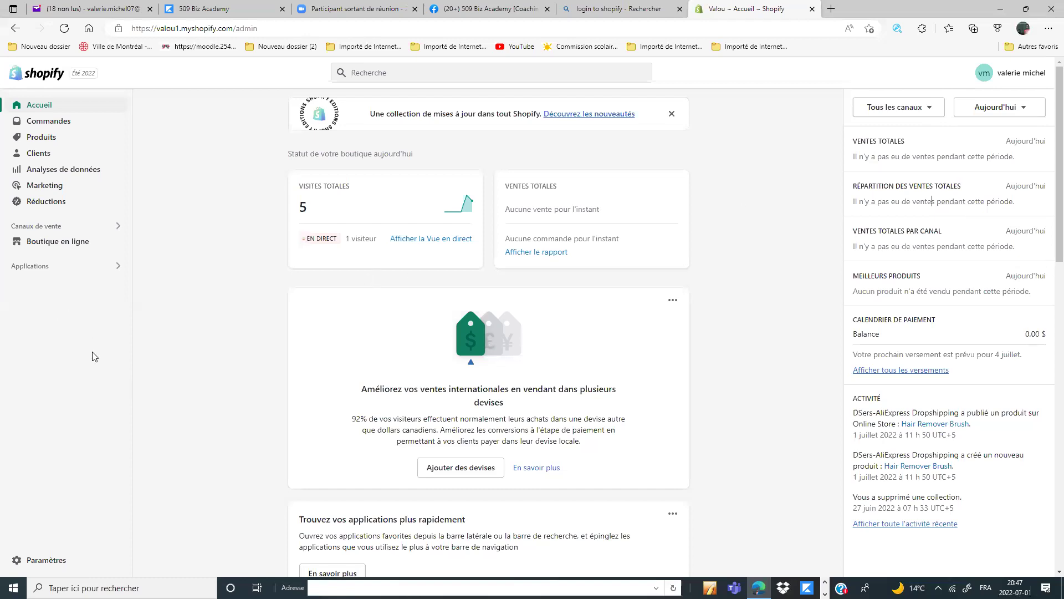
Step: Open the Page de paiement settings and choose optional customer accounts under Comptes clients
{"action": "left_click", "coordinate": [47, 560]}
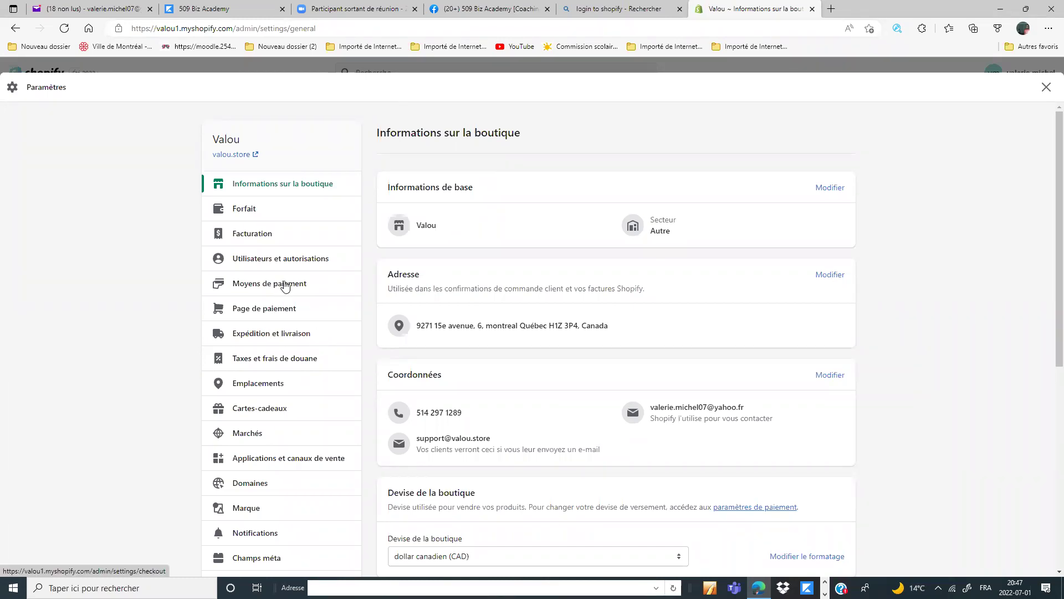
{"action": "left_click", "coordinate": [244, 310]}
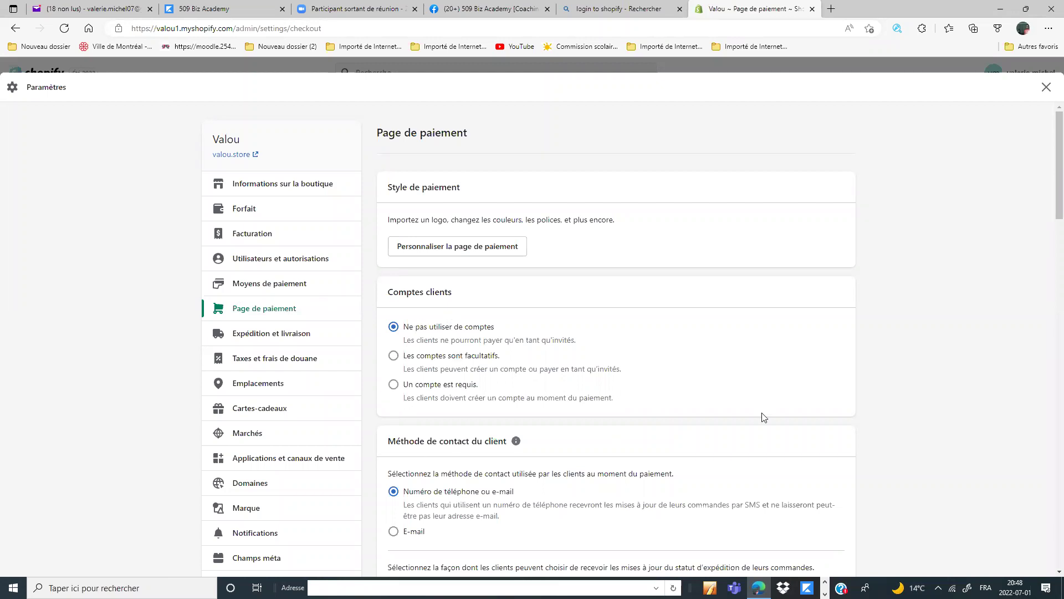
{"action": "scroll", "coordinate": [1048, 209], "scroll_direction": "down", "scroll_amount": 1}
{"action": "scroll", "coordinate": [1048, 211], "scroll_direction": "down", "scroll_amount": 2}
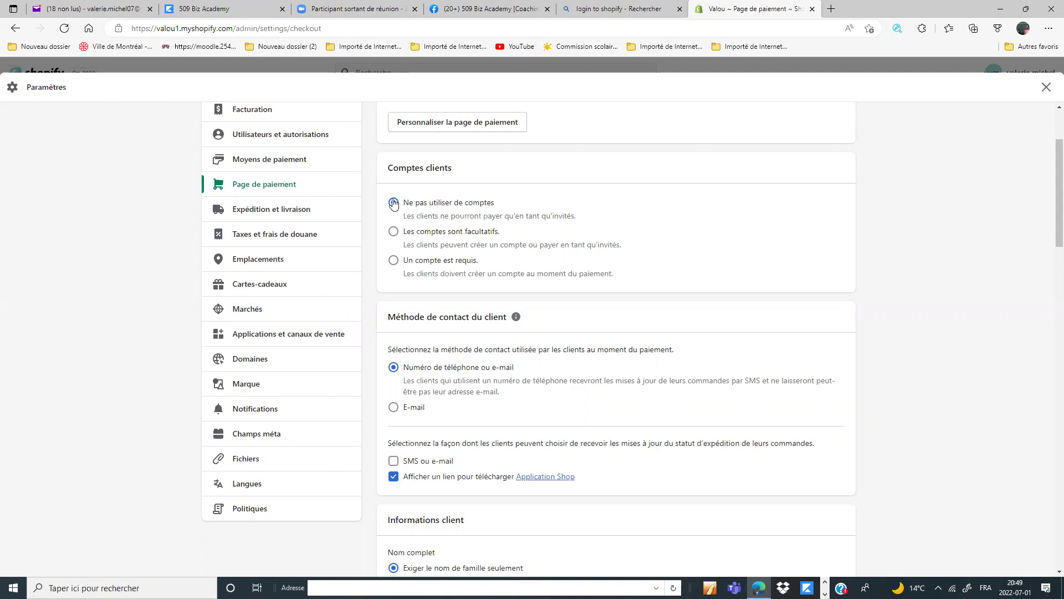
{"action": "left_click", "coordinate": [393, 232]}
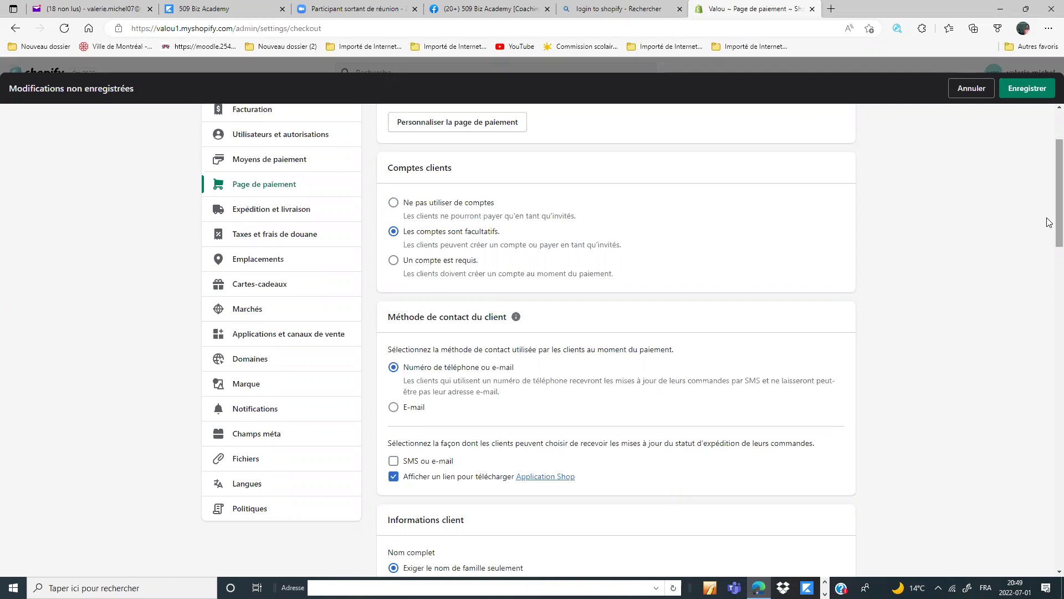
Step: Make the shipping-address phone number optional at checkout
{"action": "scroll", "coordinate": [1049, 244], "scroll_direction": "down", "scroll_amount": 3}
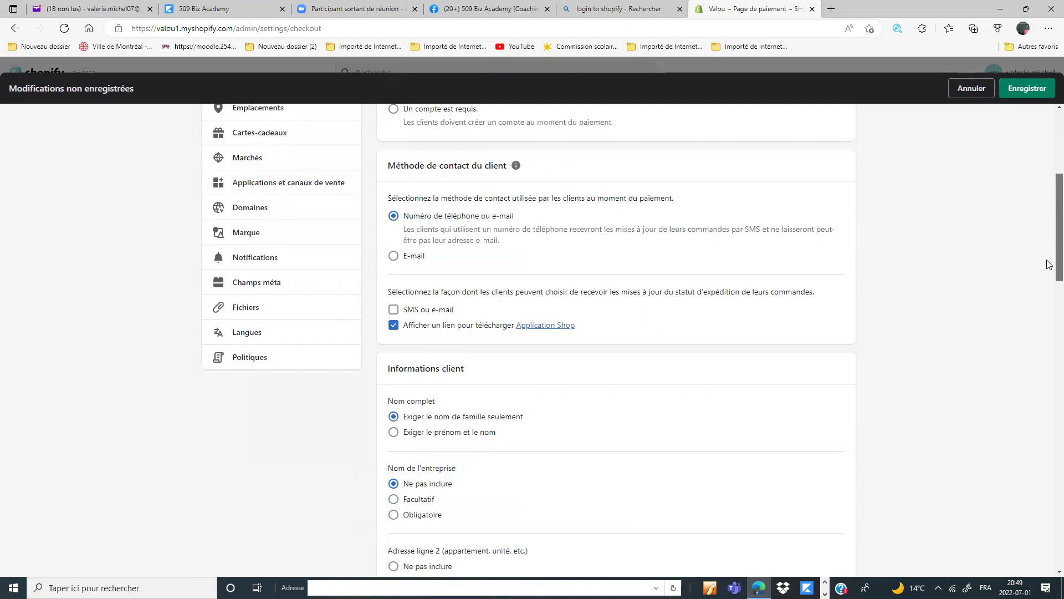
{"action": "scroll", "coordinate": [1049, 264], "scroll_direction": "down", "scroll_amount": 1}
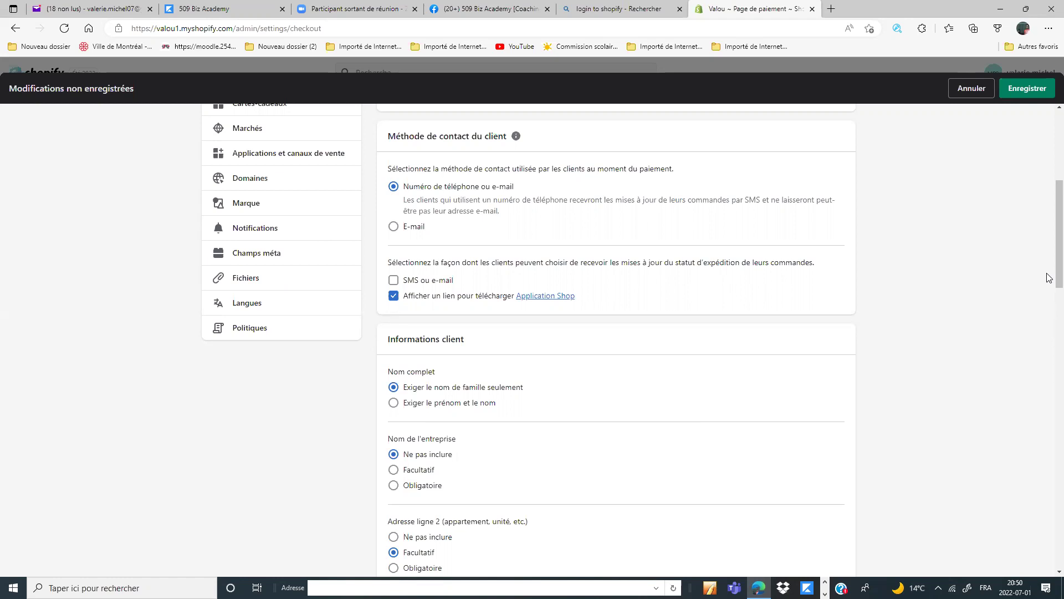
{"action": "scroll", "coordinate": [1049, 288], "scroll_direction": "down", "scroll_amount": 1}
{"action": "scroll", "coordinate": [1049, 295], "scroll_direction": "down", "scroll_amount": 1}
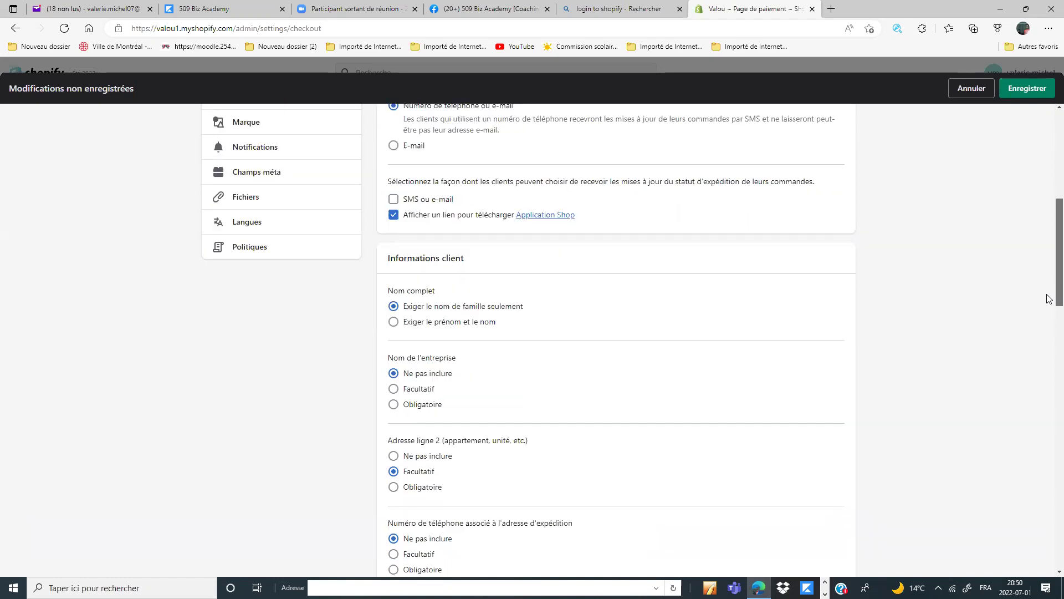
{"action": "scroll", "coordinate": [1049, 299], "scroll_direction": "down", "scroll_amount": 1}
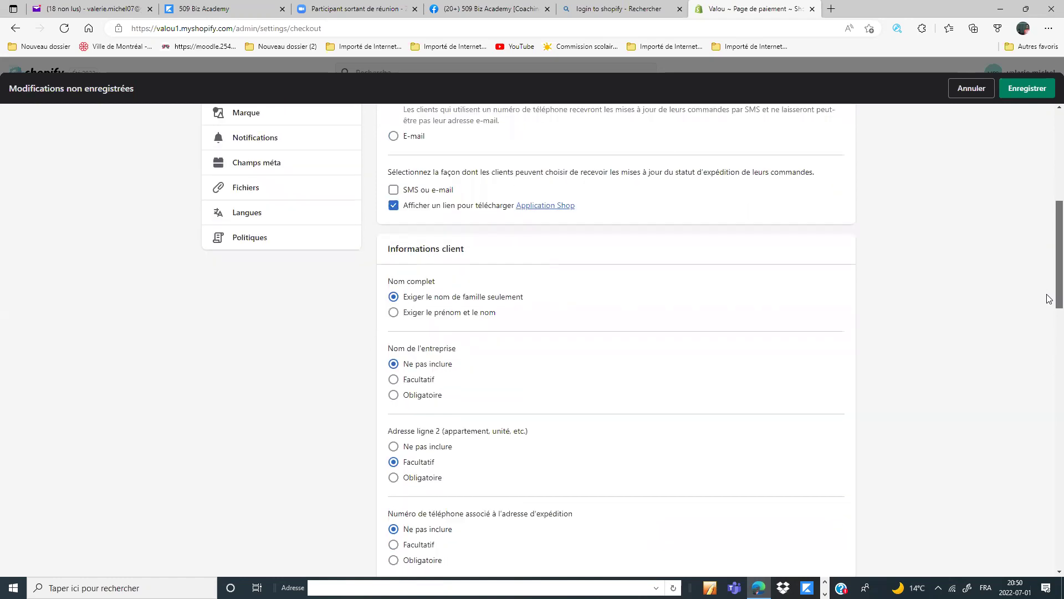
{"action": "scroll", "coordinate": [1049, 300], "scroll_direction": "down", "scroll_amount": 1}
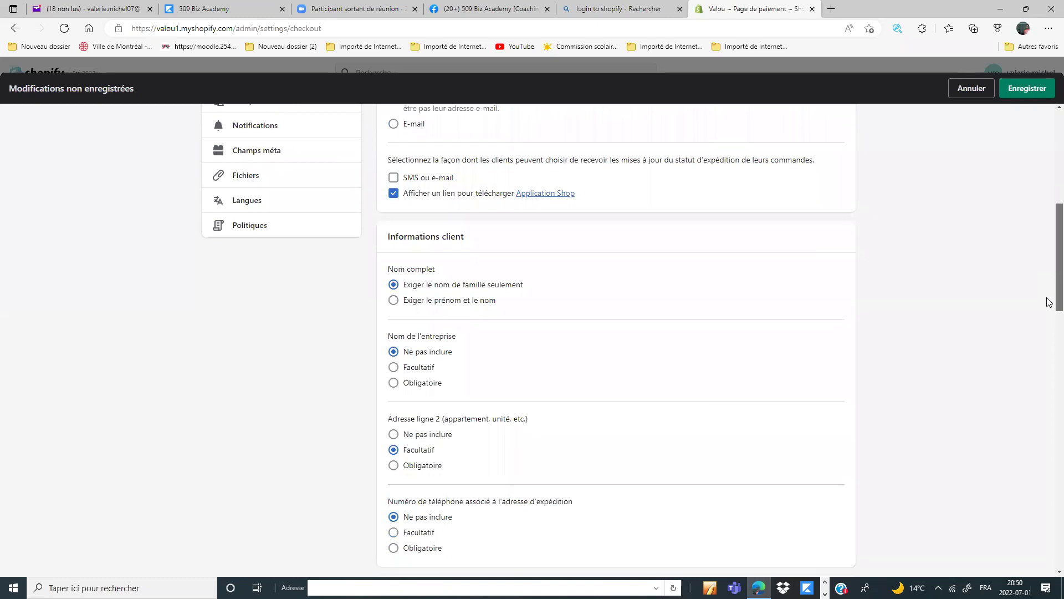
{"action": "scroll", "coordinate": [1049, 305], "scroll_direction": "down", "scroll_amount": 1}
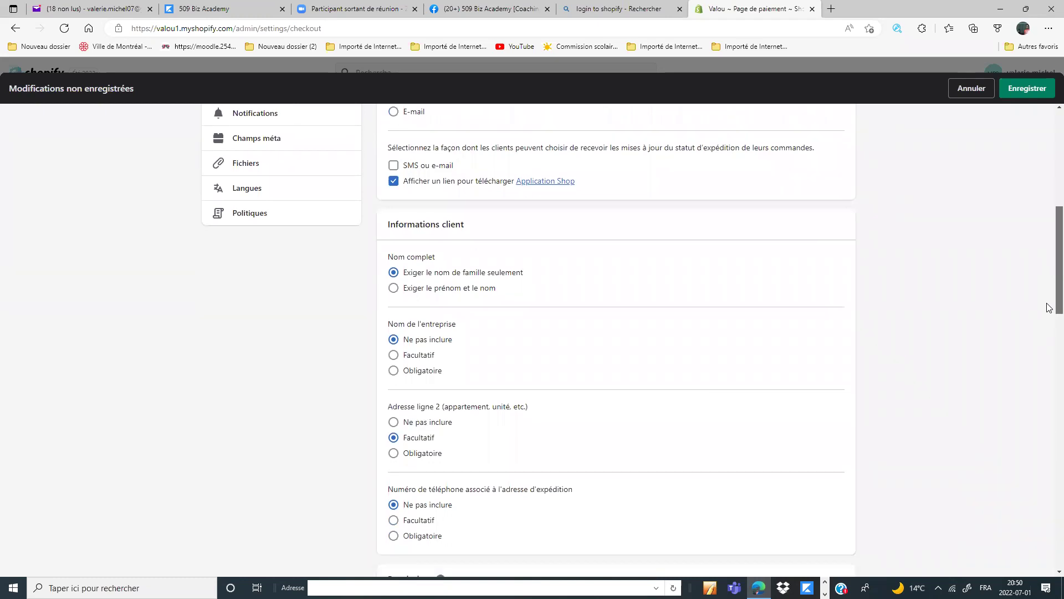
{"action": "scroll", "coordinate": [1049, 308], "scroll_direction": "down", "scroll_amount": 1}
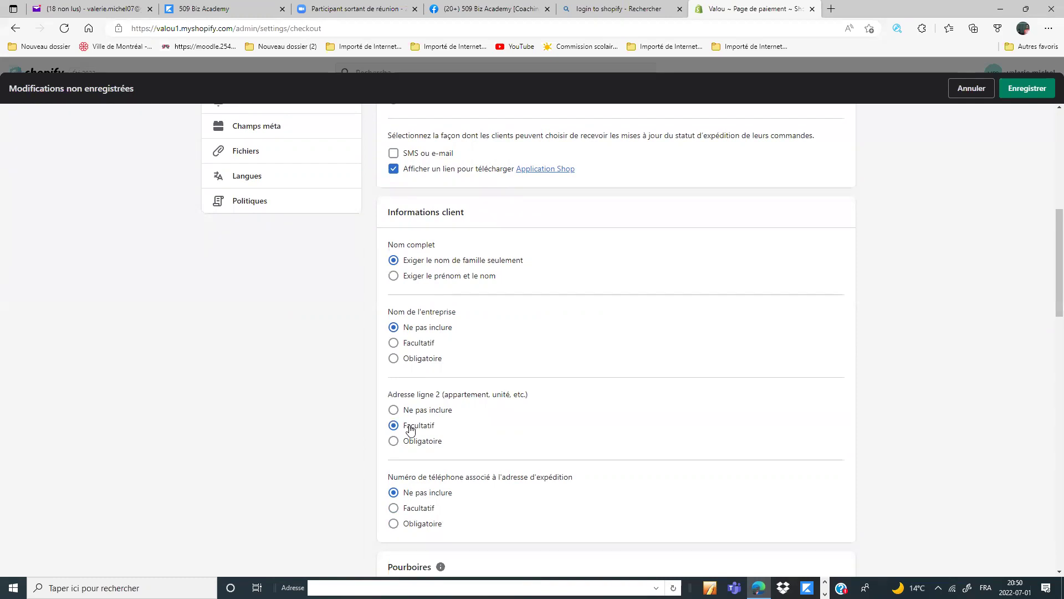
{"action": "left_click", "coordinate": [393, 510]}
{"action": "scroll", "coordinate": [1049, 294], "scroll_direction": "down", "scroll_amount": 1}
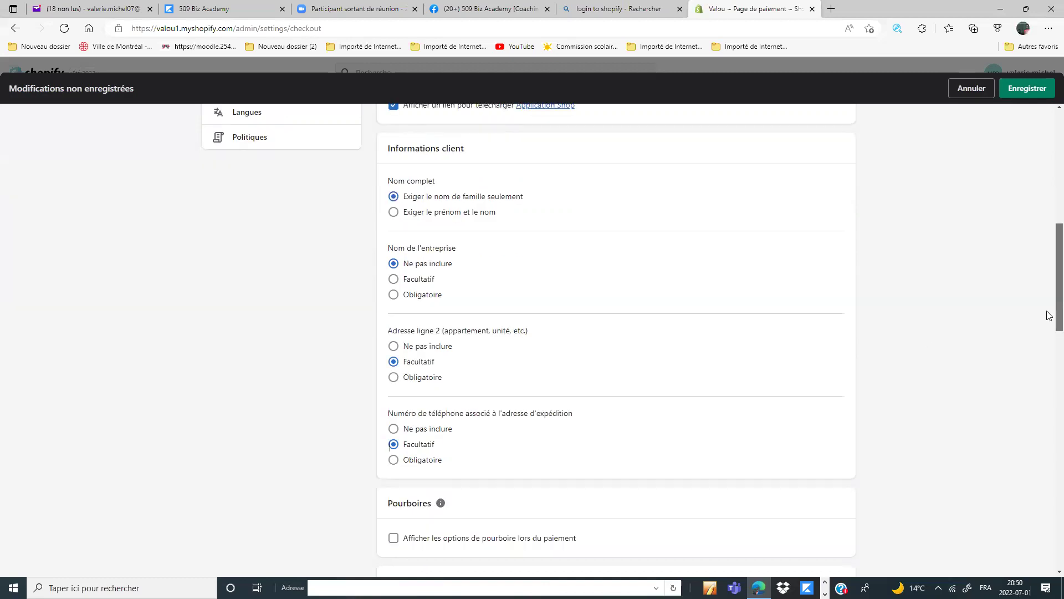
{"action": "scroll", "coordinate": [1049, 315], "scroll_direction": "down", "scroll_amount": 1}
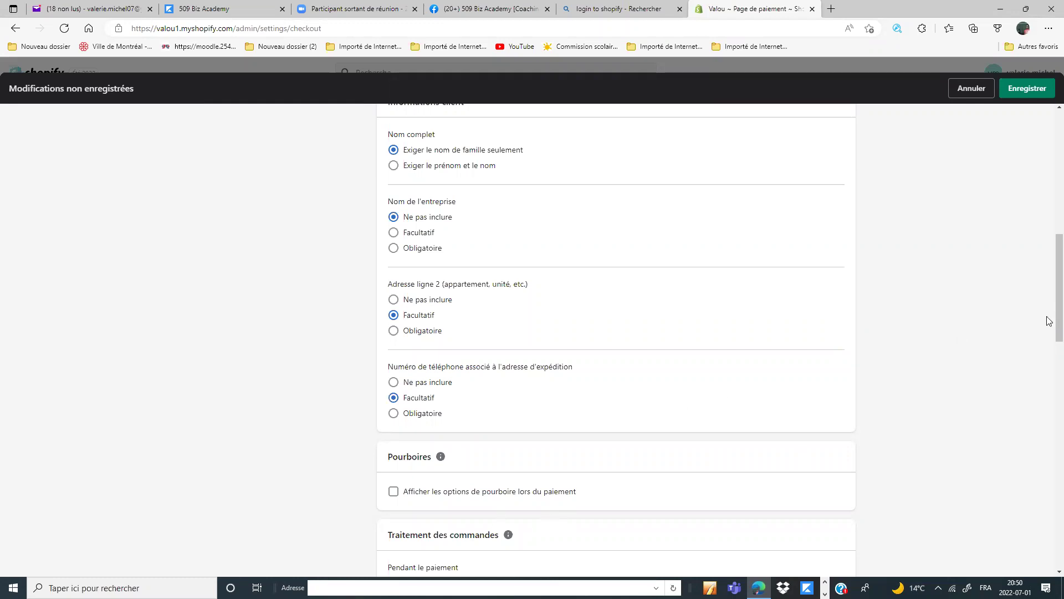
{"action": "scroll", "coordinate": [1048, 332], "scroll_direction": "down", "scroll_amount": 1}
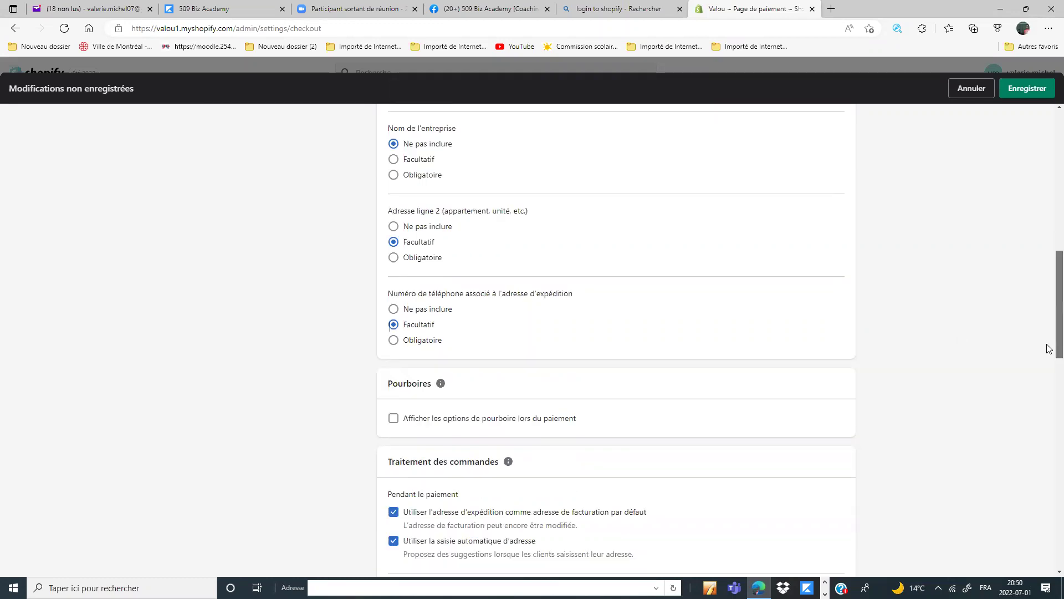
{"action": "scroll", "coordinate": [1048, 349], "scroll_direction": "down", "scroll_amount": 1}
{"action": "scroll", "coordinate": [1049, 352], "scroll_direction": "down", "scroll_amount": 1}
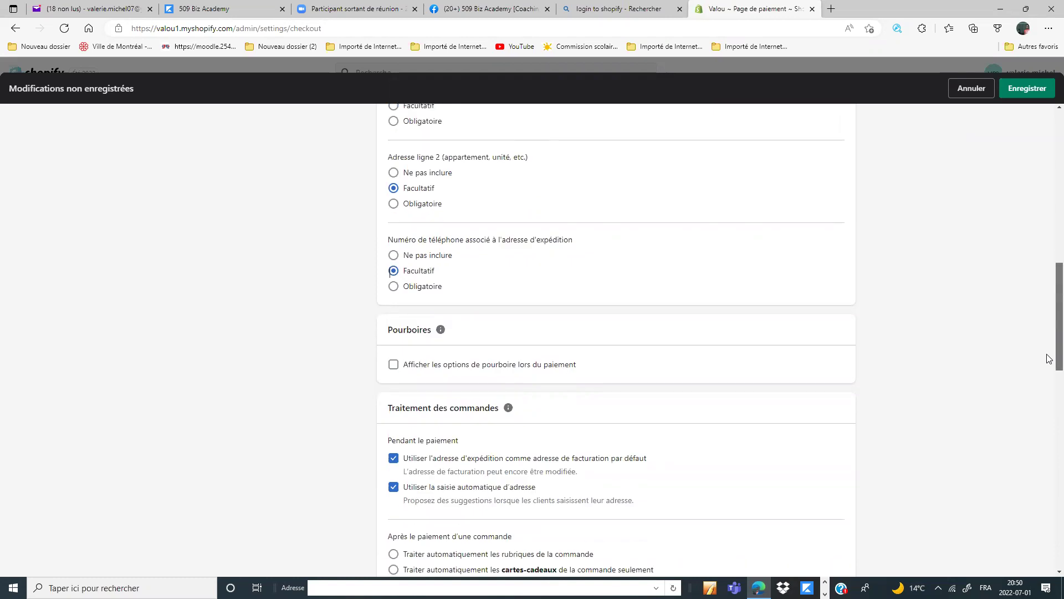
{"action": "scroll", "coordinate": [1049, 360], "scroll_direction": "down", "scroll_amount": 1}
{"action": "scroll", "coordinate": [1048, 365], "scroll_direction": "down", "scroll_amount": 1}
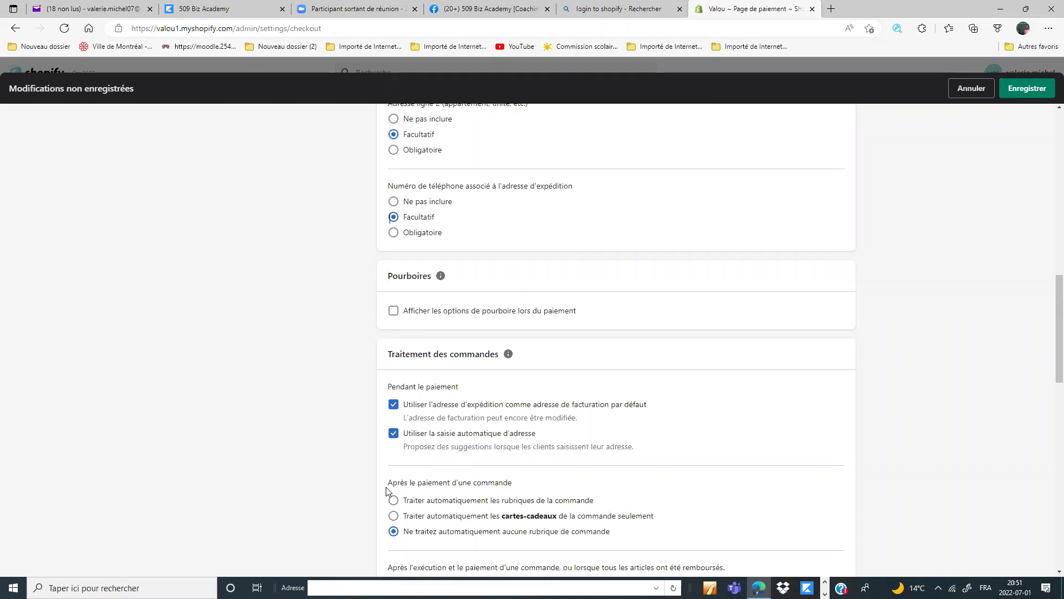
Step: Uncheck 'Utiliser la saisie automatique d'adresse' and 'Archiver automatiquement la commande'
{"action": "left_click", "coordinate": [393, 433]}
{"action": "scroll", "coordinate": [1049, 341], "scroll_direction": "down", "scroll_amount": 1}
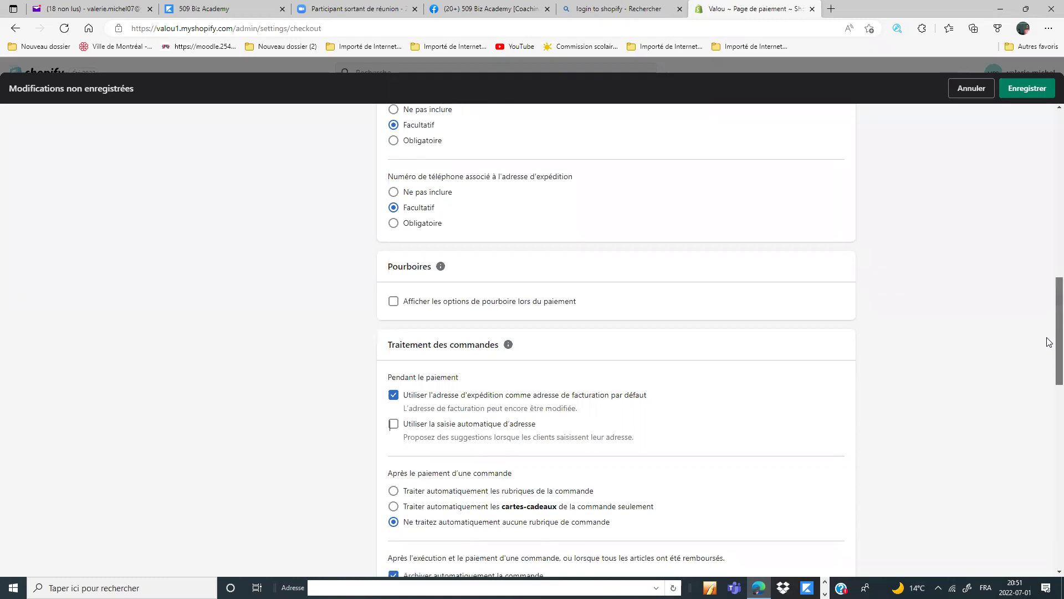
{"action": "scroll", "coordinate": [1050, 343], "scroll_direction": "down", "scroll_amount": 2}
{"action": "scroll", "coordinate": [1049, 349], "scroll_direction": "down", "scroll_amount": 3}
{"action": "scroll", "coordinate": [1049, 358], "scroll_direction": "down", "scroll_amount": 2}
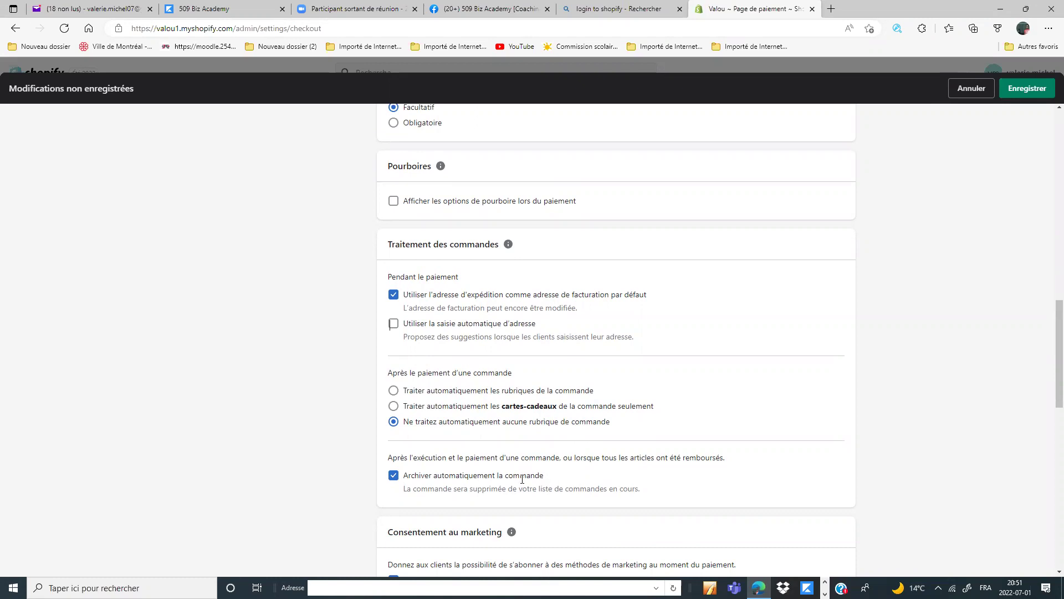
{"action": "left_click", "coordinate": [393, 478]}
Step: Check 'Présélectionner cette option' under Marketing par e-mail
{"action": "left_click_drag", "start_coordinate": [1049, 398], "coordinate": [1049, 423]}
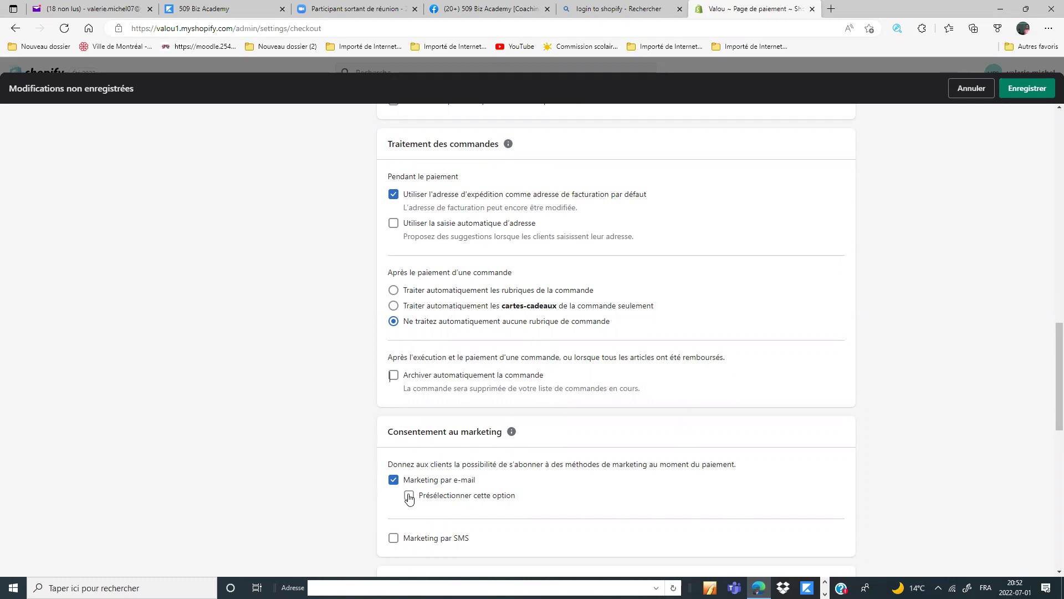
{"action": "left_click", "coordinate": [409, 496]}
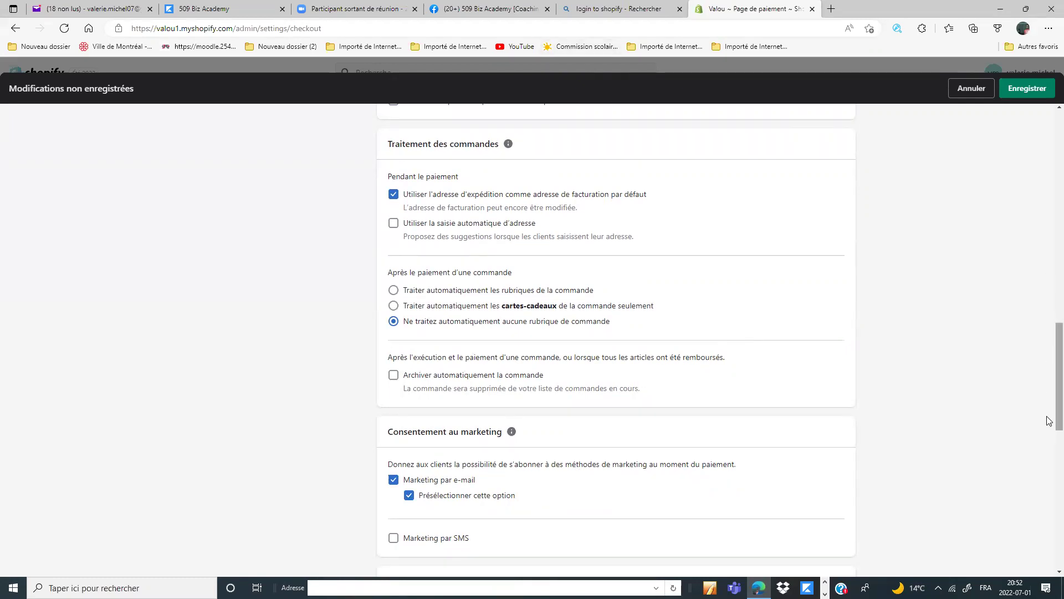
{"action": "scroll", "coordinate": [1049, 424], "scroll_direction": "down", "scroll_amount": 3}
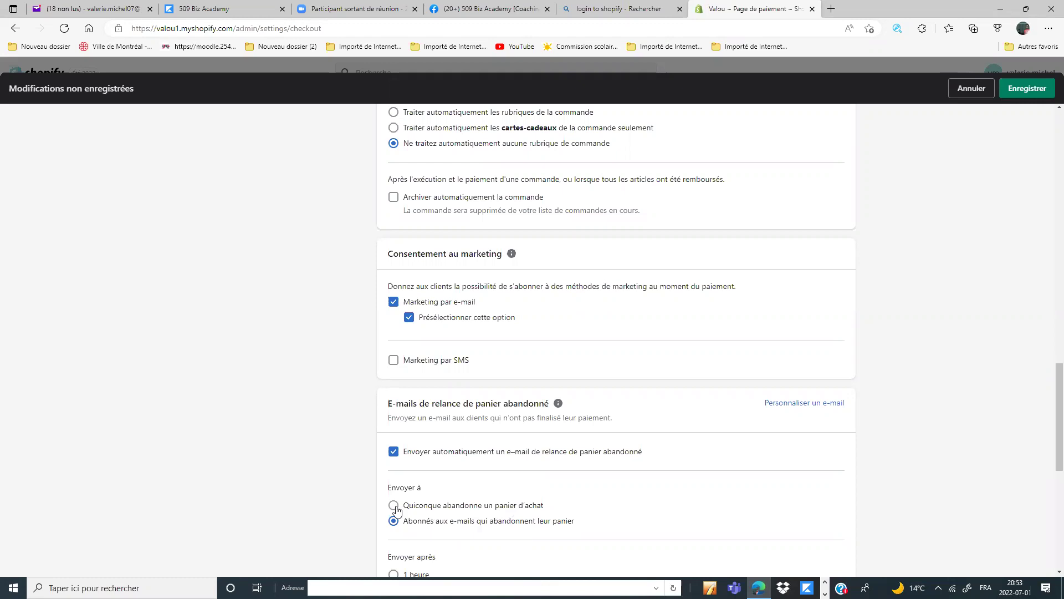
Step: Choose 'Quiconque abandonne un panier d'achat' so cart reminders, sent after 10 hours, reach every abandoning customer
{"action": "left_click", "coordinate": [394, 506]}
{"action": "scroll", "coordinate": [1049, 450], "scroll_direction": "down", "scroll_amount": 2}
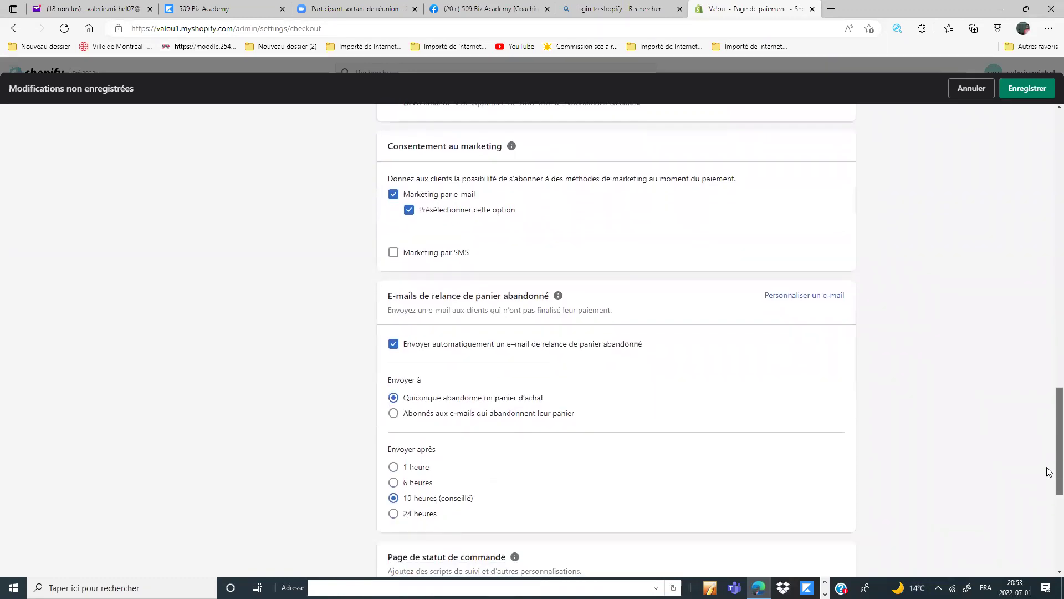
{"action": "scroll", "coordinate": [1049, 471], "scroll_direction": "down", "scroll_amount": 1}
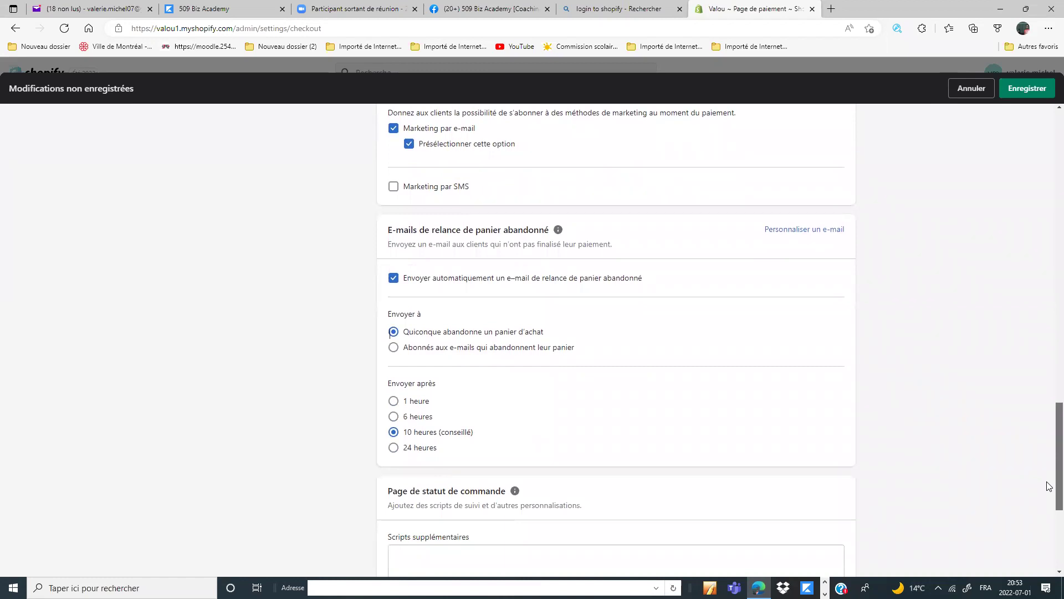
{"action": "scroll", "coordinate": [1049, 494], "scroll_direction": "down", "scroll_amount": 1}
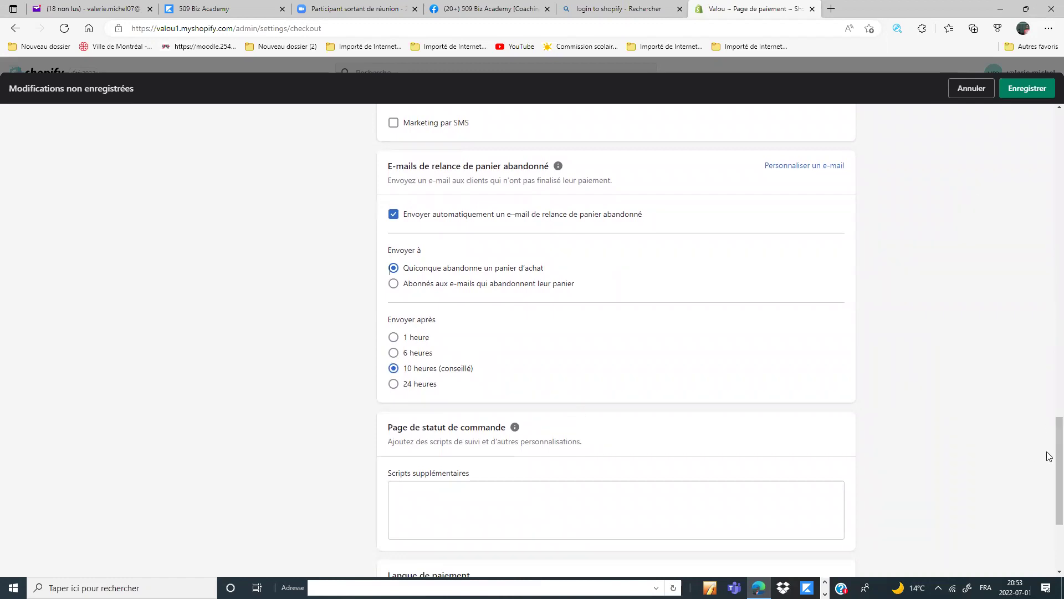
{"action": "scroll", "coordinate": [1049, 474], "scroll_direction": "down", "scroll_amount": 1}
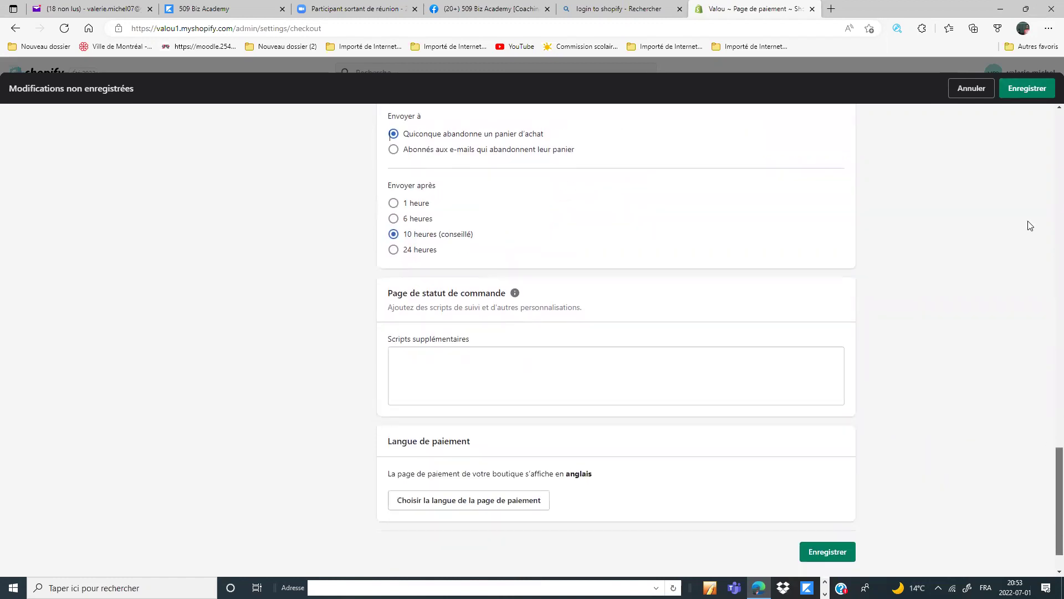
{"action": "scroll", "coordinate": [976, 495], "scroll_direction": "up", "scroll_amount": 15}
{"action": "scroll", "coordinate": [905, 503], "scroll_direction": "down", "scroll_amount": 15}
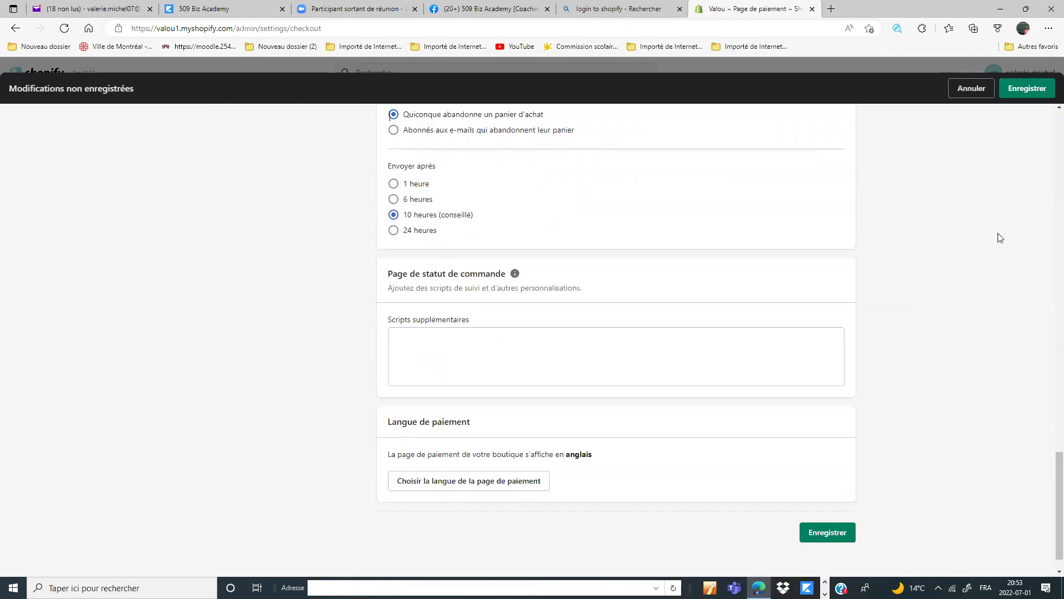
Step: Save the checkout settings with Enregistrer, including optional customer accounts and phone-or-e-mail contact
{"action": "left_click", "coordinate": [825, 533]}
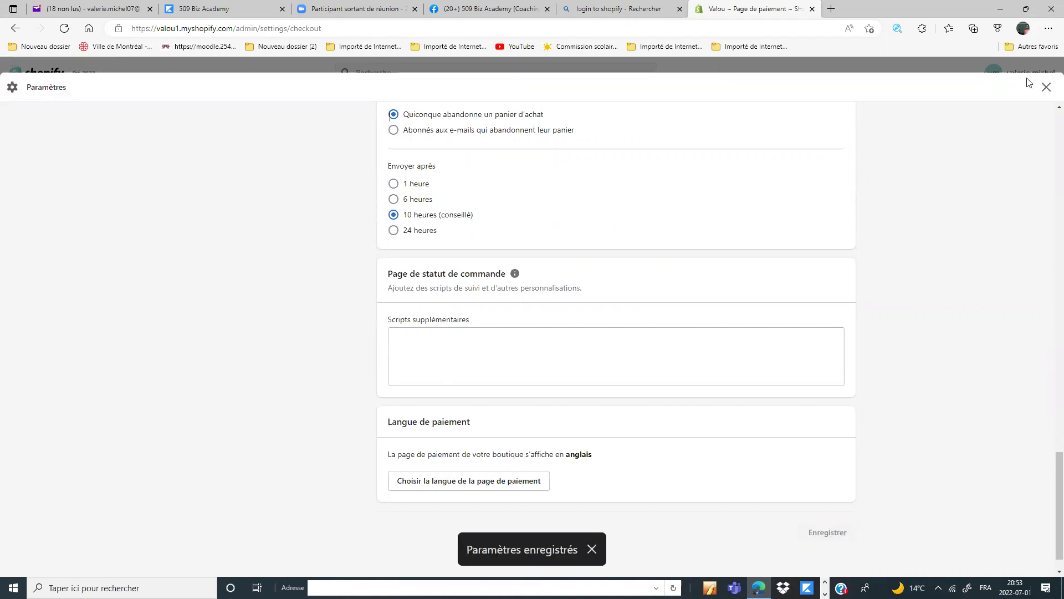
{"action": "left_click", "coordinate": [1027, 163]}
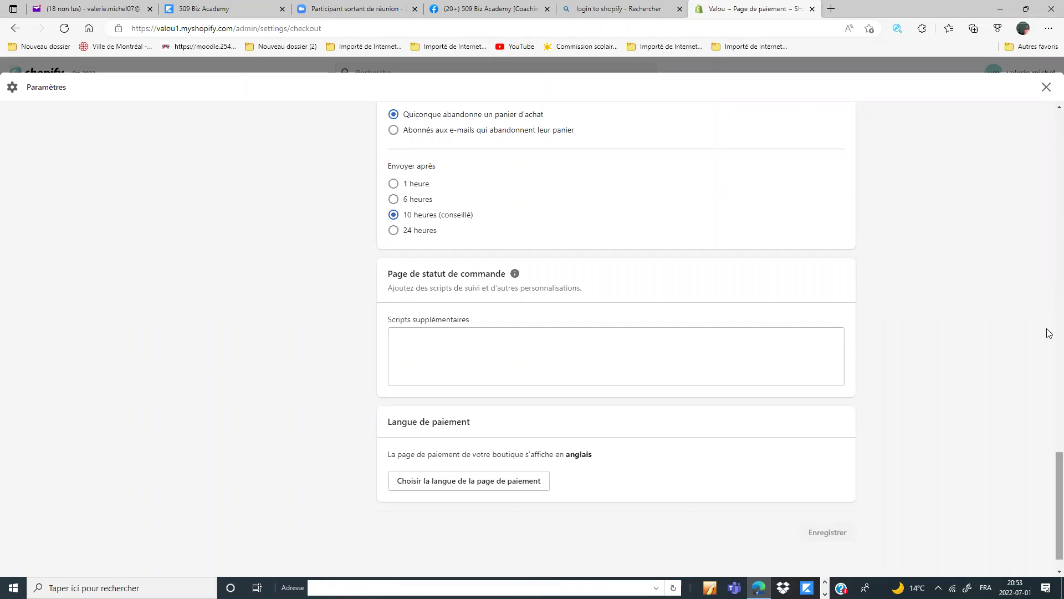
{"action": "scroll", "coordinate": [1049, 287], "scroll_direction": "up", "scroll_amount": 15}
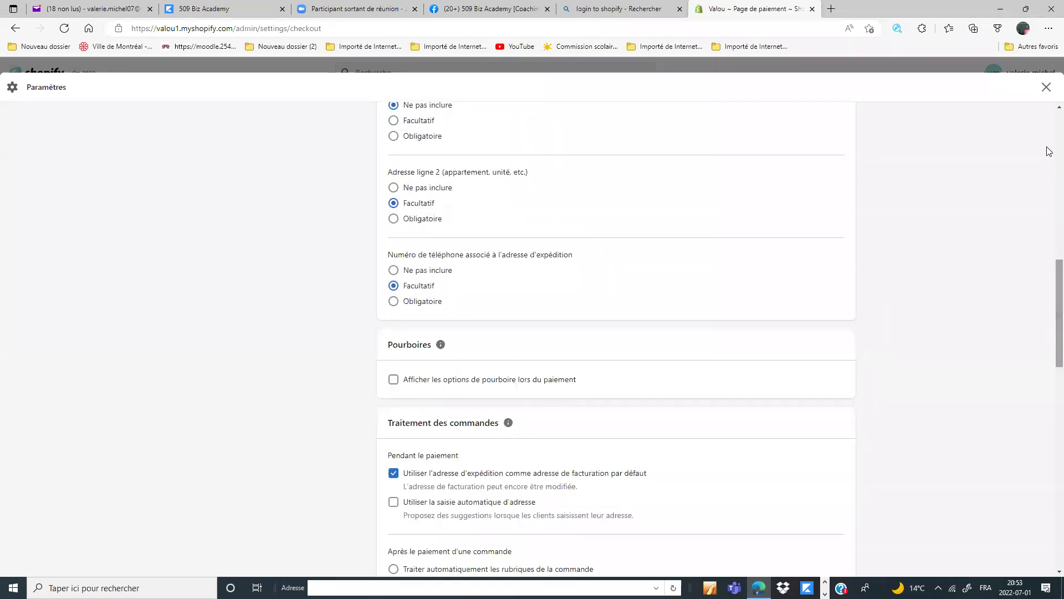
{"action": "scroll", "coordinate": [1049, 148], "scroll_direction": "up", "scroll_amount": 10}
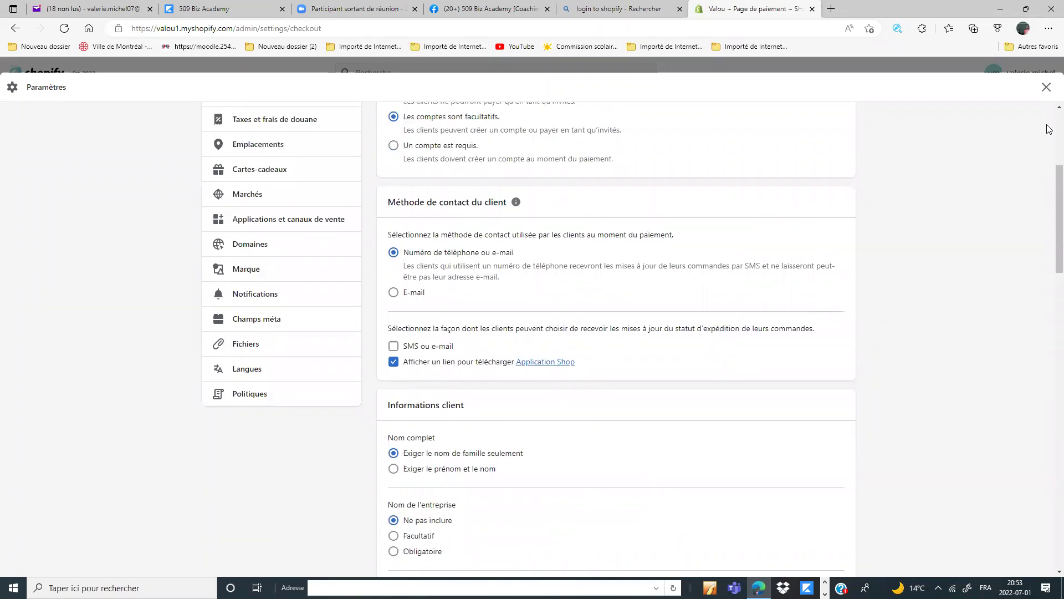
{"action": "scroll", "coordinate": [1049, 129], "scroll_direction": "up", "scroll_amount": 5}
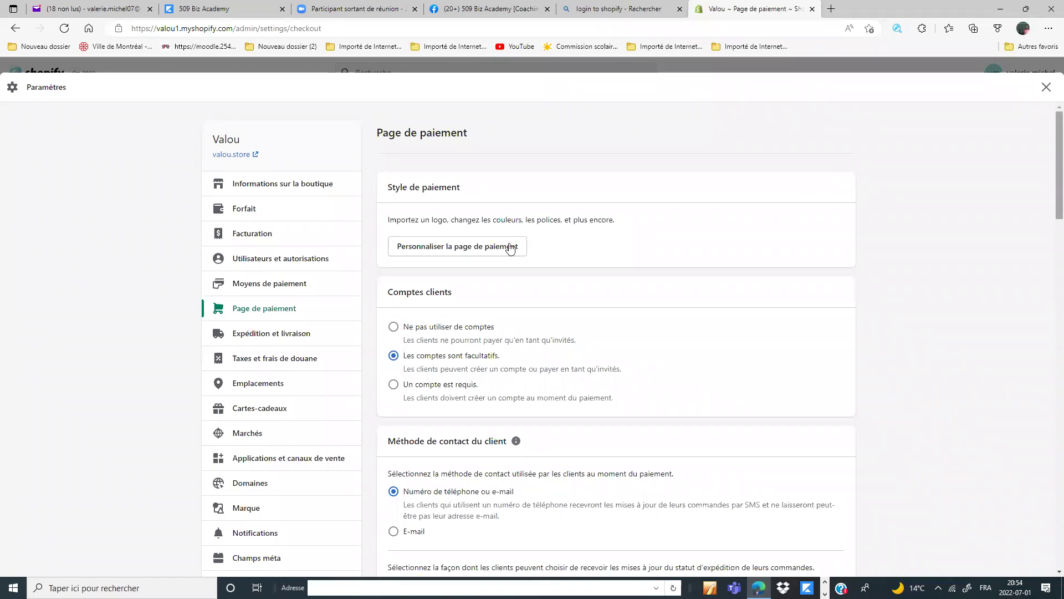
Step: Open 'Personnaliser la page de paiement' and list the theme settings categories beside the checkout preview
{"action": "left_click", "coordinate": [465, 250]}
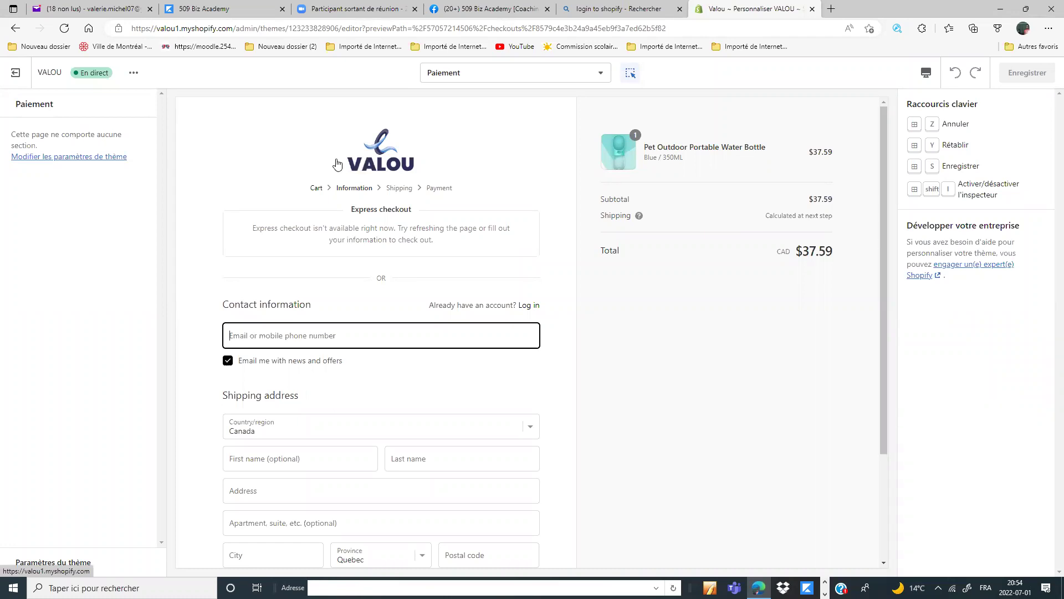
{"action": "left_click", "coordinate": [93, 157]}
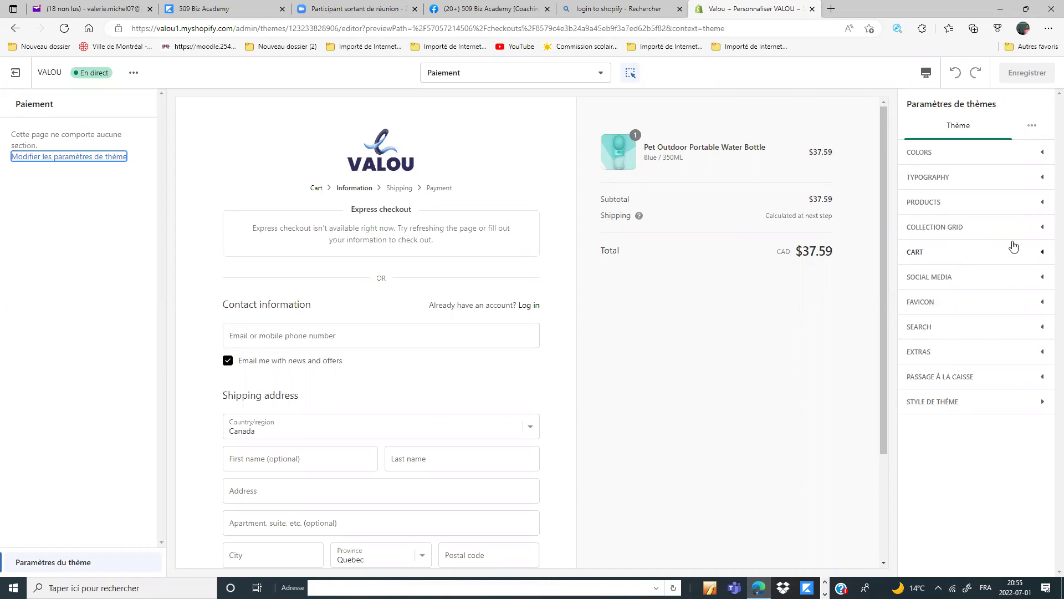
{"action": "left_click", "coordinate": [1042, 253]}
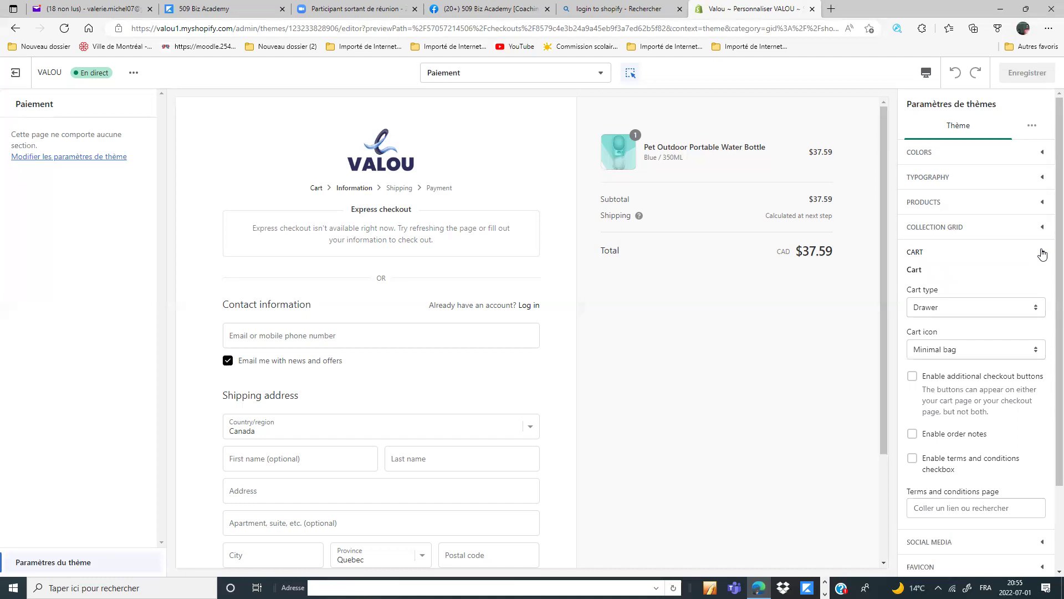
Step: Review the CART settings (drawer cart, minimal bag icon) and return to the full theme settings list
{"action": "left_click", "coordinate": [1041, 253]}
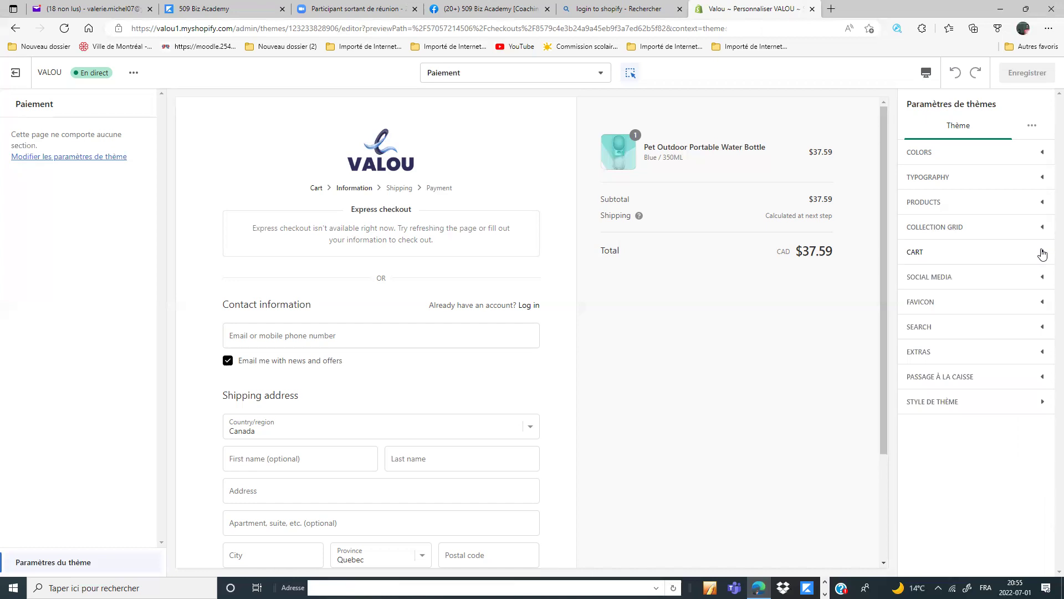
{"action": "left_click", "coordinate": [1042, 253]}
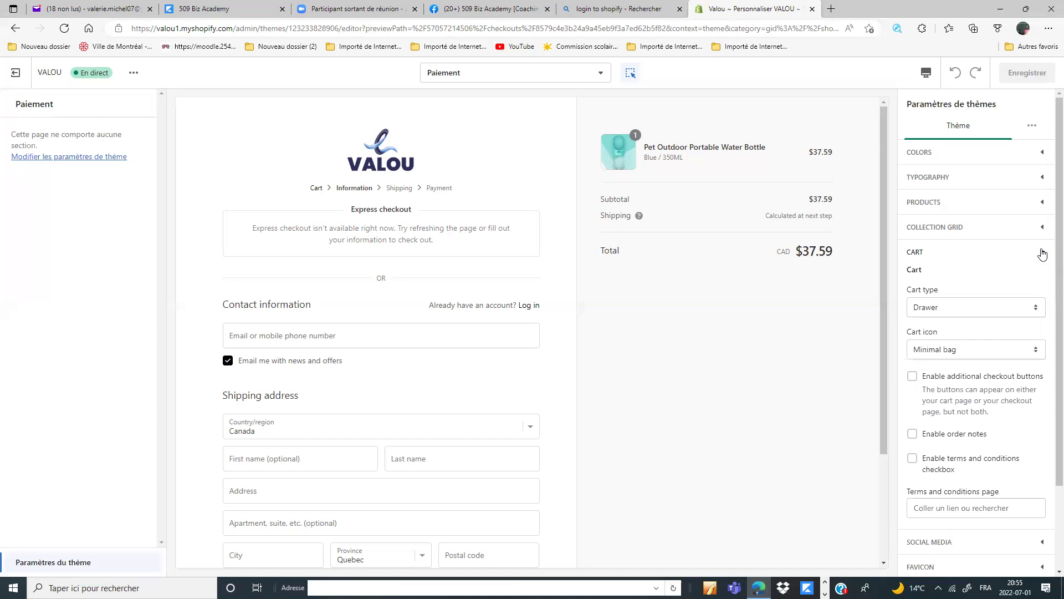
{"action": "left_click", "coordinate": [1042, 253]}
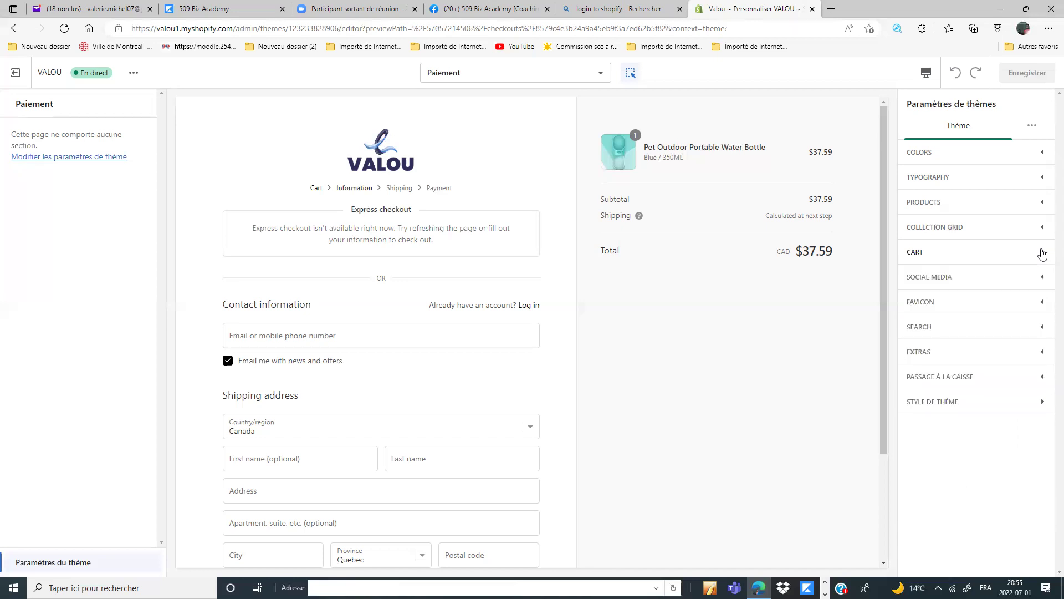
{"action": "left_click", "coordinate": [1042, 253]}
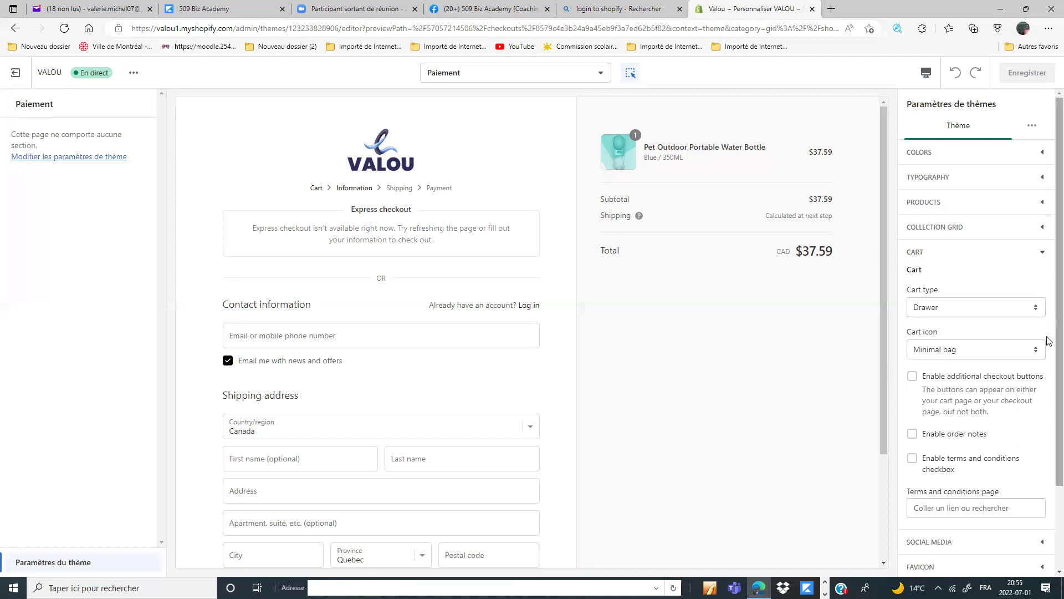
{"action": "scroll", "coordinate": [1049, 349], "scroll_direction": "down", "scroll_amount": 1}
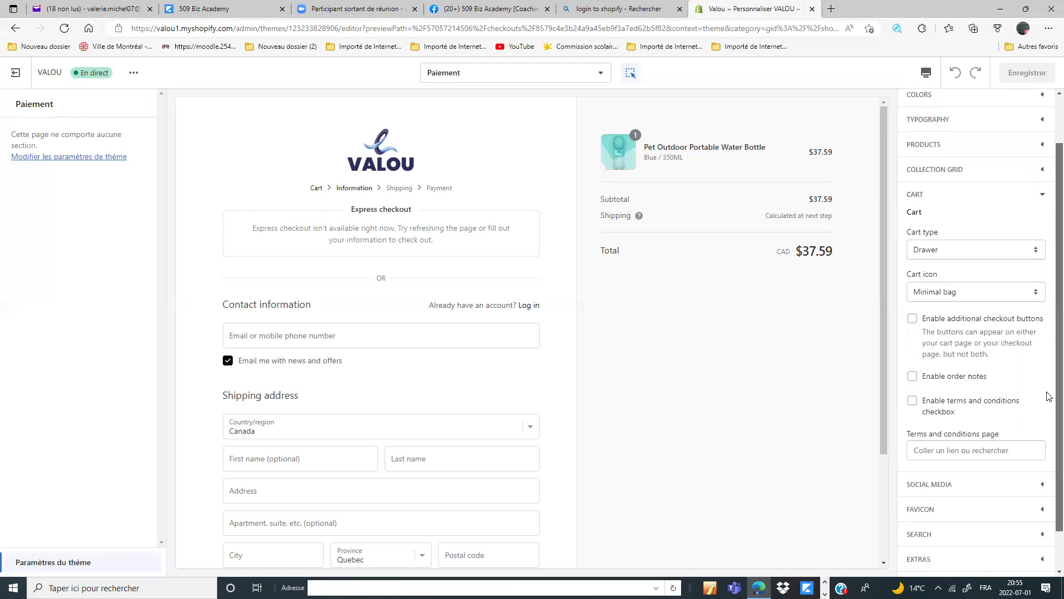
{"action": "scroll", "coordinate": [1049, 396], "scroll_direction": "down", "scroll_amount": 1}
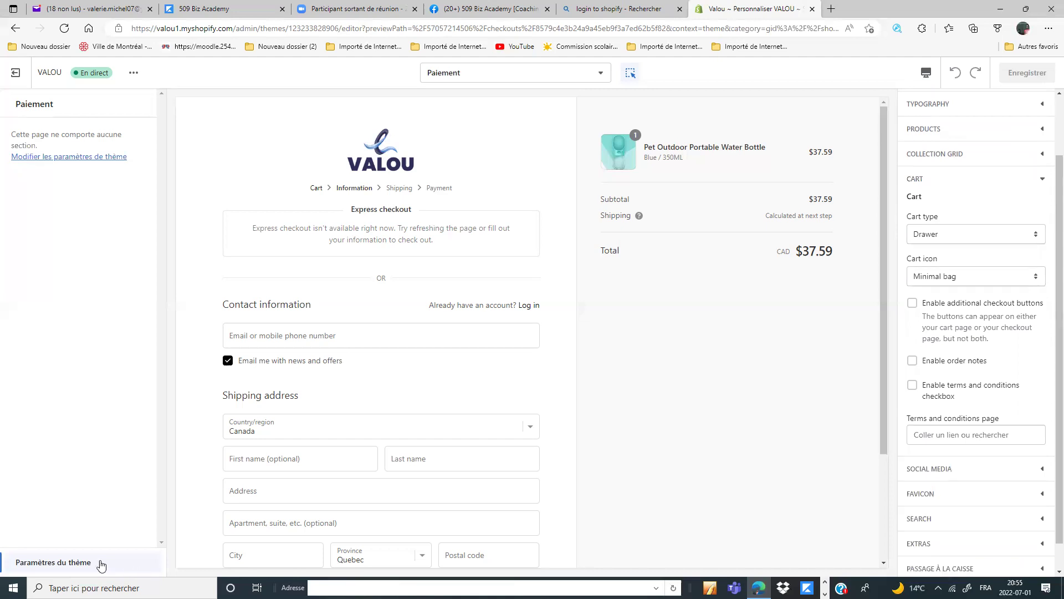
{"action": "left_click", "coordinate": [79, 565]}
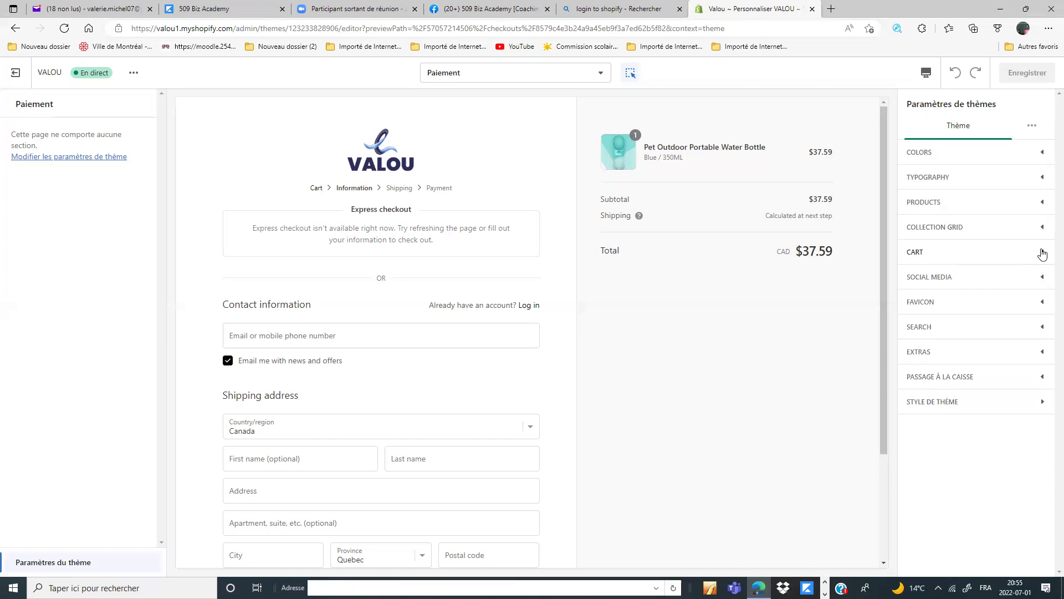
Step: Look over the CART settings once more, then collapse them so all setting groups show
{"action": "left_click", "coordinate": [1042, 254]}
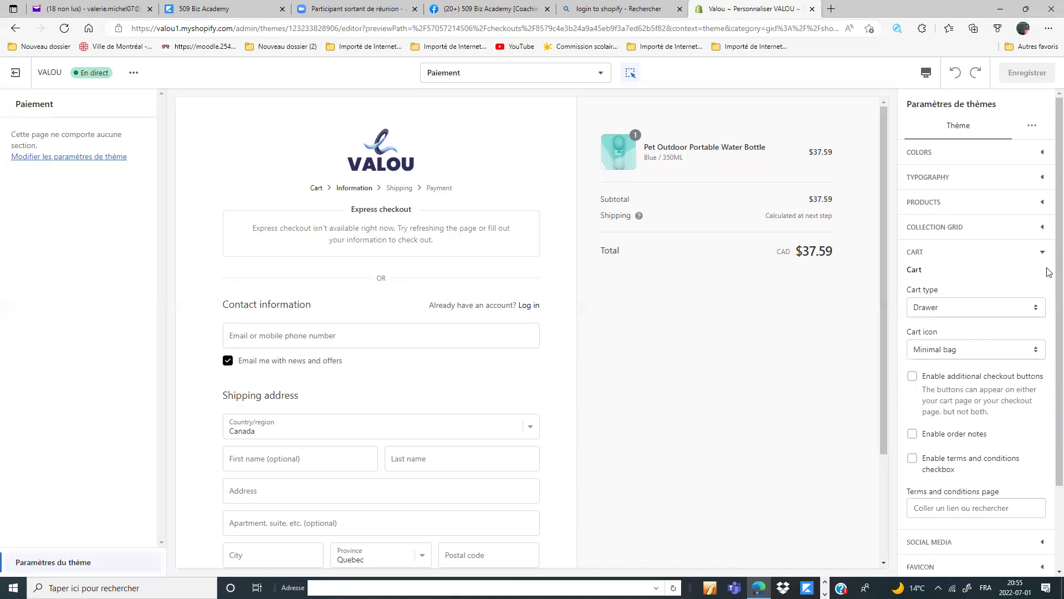
{"action": "scroll", "coordinate": [1049, 277], "scroll_direction": "down", "scroll_amount": 1}
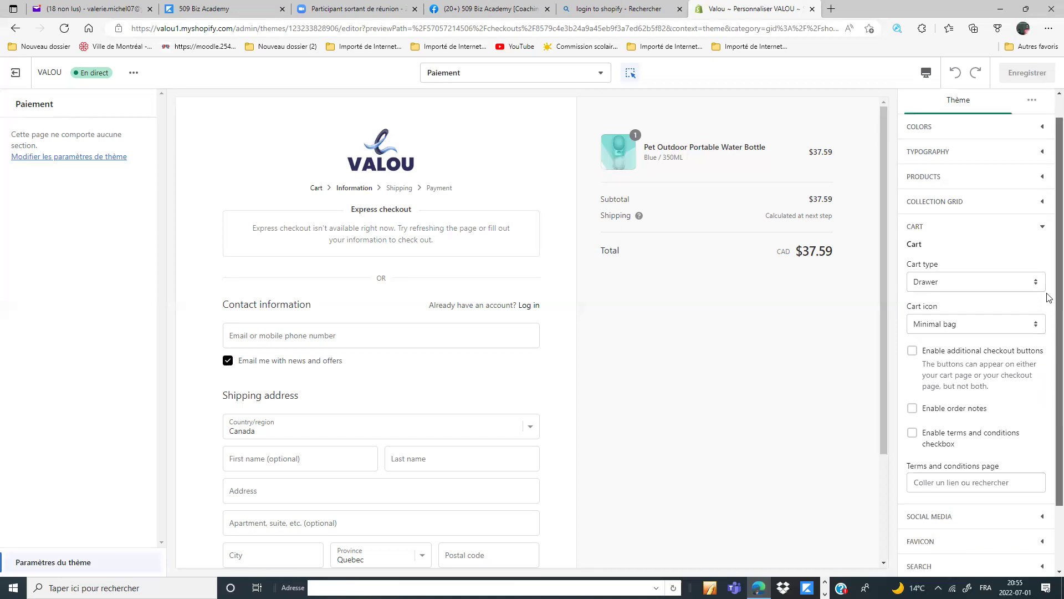
{"action": "scroll", "coordinate": [1049, 298], "scroll_direction": "down", "scroll_amount": 1}
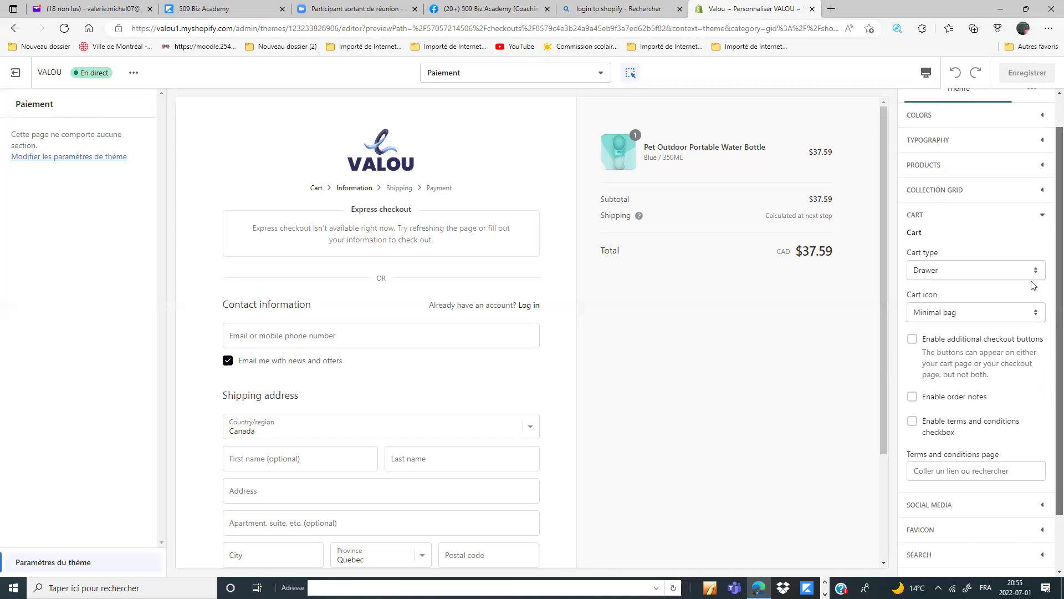
{"action": "scroll", "coordinate": [1004, 186], "scroll_direction": "up", "scroll_amount": 1}
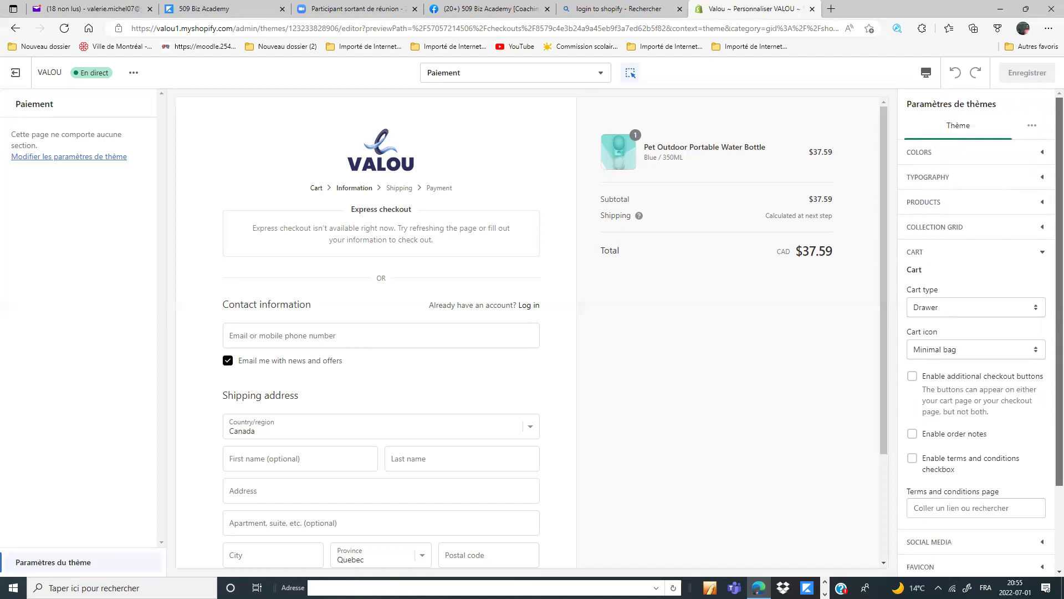
{"action": "scroll", "coordinate": [955, 261], "scroll_direction": "down", "scroll_amount": 1}
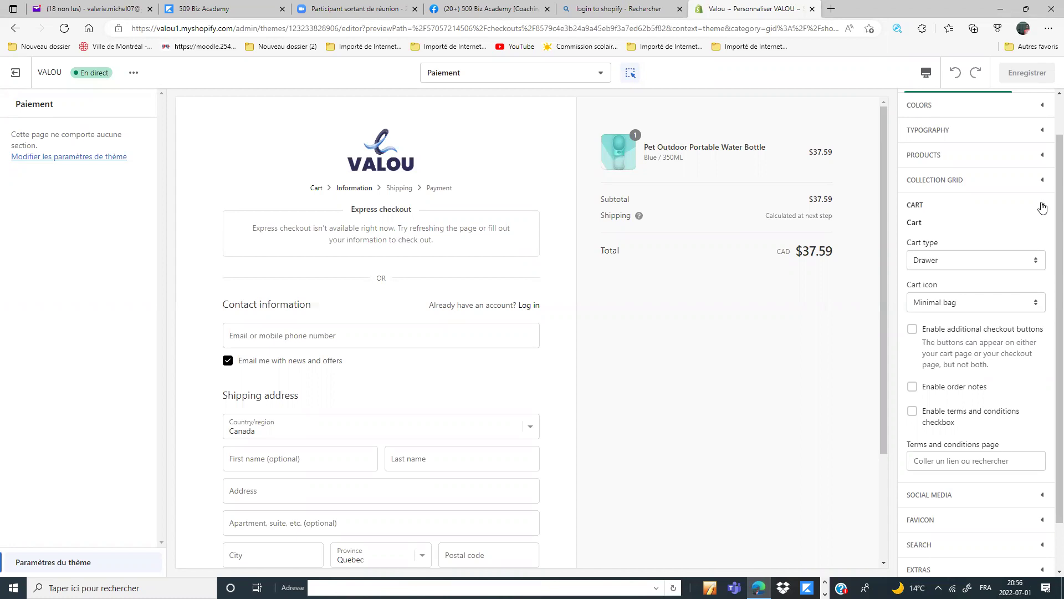
{"action": "left_click", "coordinate": [1042, 206]}
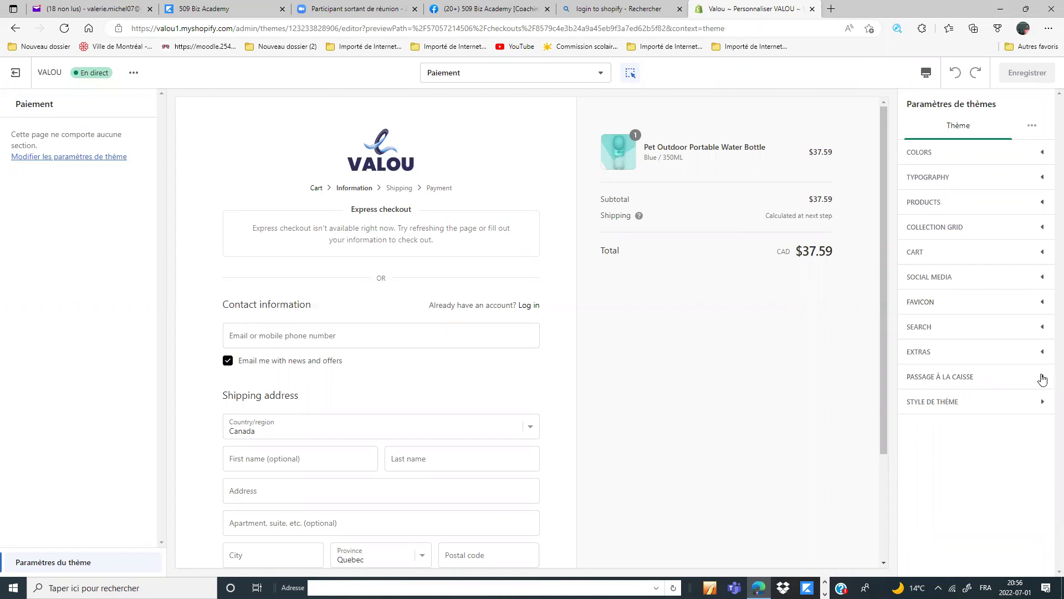
{"action": "left_click", "coordinate": [1042, 378]}
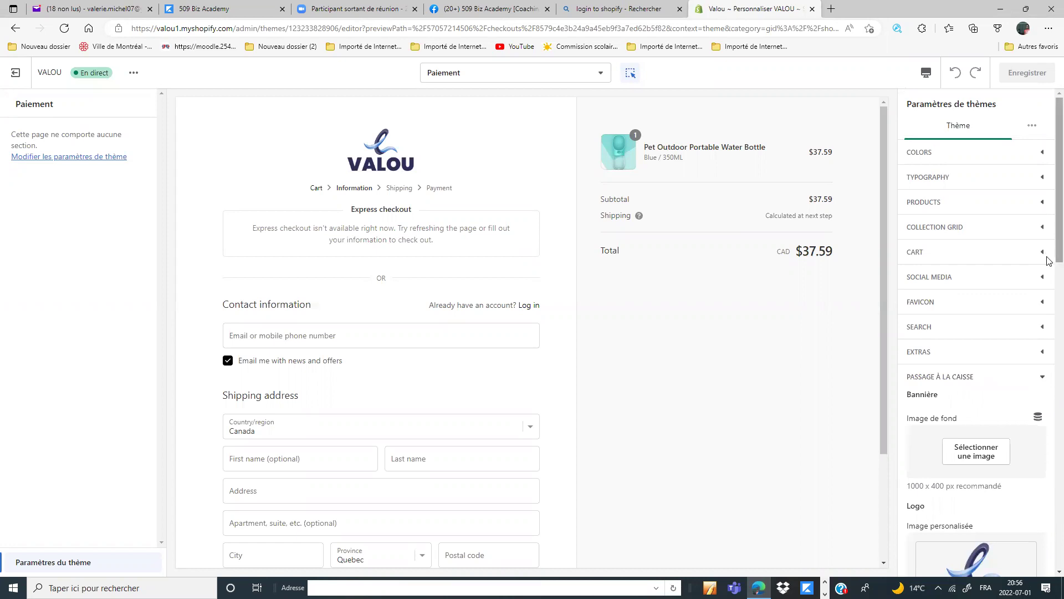
Step: Scroll the PASSAGE À LA CAISSE settings down to the order summary background colour, #FAFAFA
{"action": "scroll", "coordinate": [1048, 277], "scroll_direction": "down", "scroll_amount": 2}
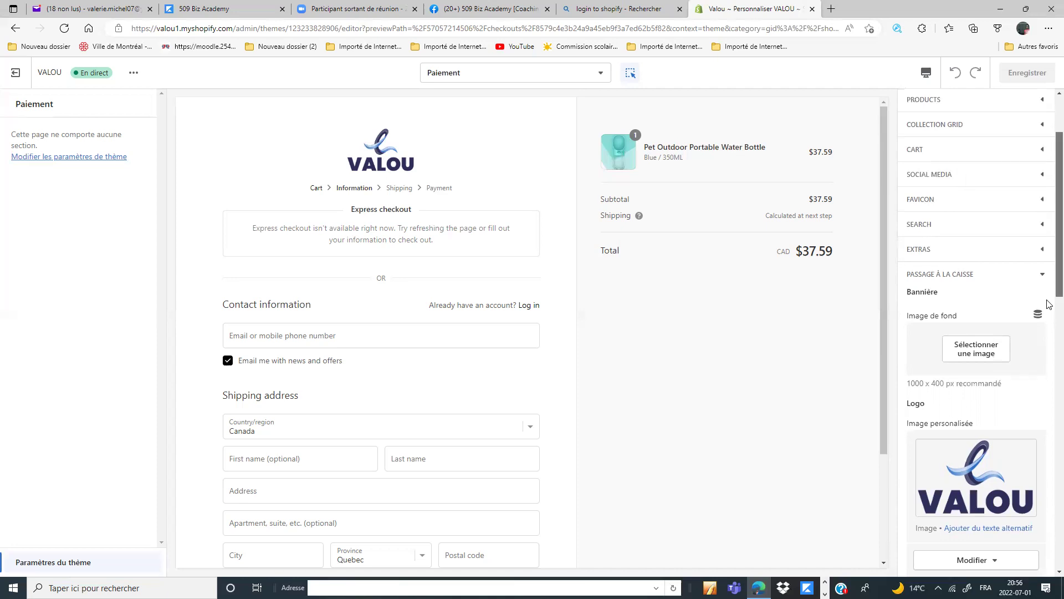
{"action": "scroll", "coordinate": [1048, 304], "scroll_direction": "down", "scroll_amount": 1}
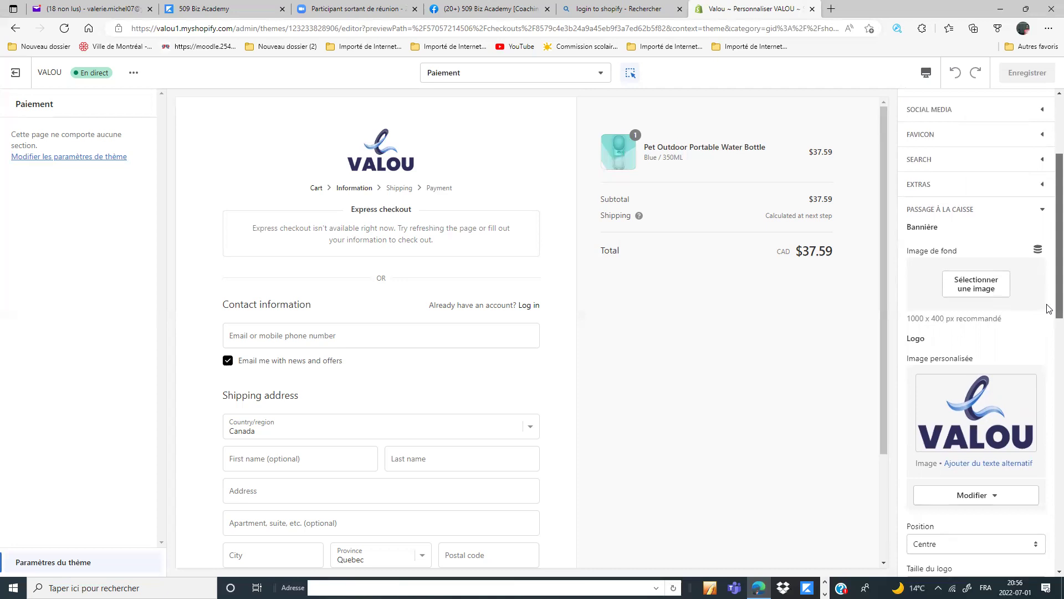
{"action": "scroll", "coordinate": [1049, 310], "scroll_direction": "down", "scroll_amount": 1}
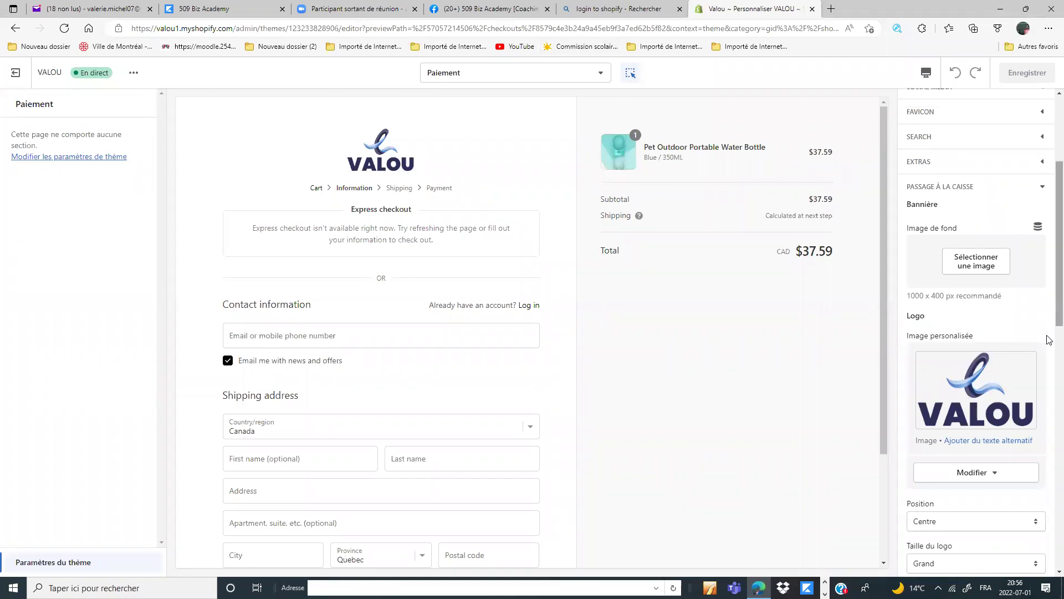
{"action": "scroll", "coordinate": [1049, 346], "scroll_direction": "down", "scroll_amount": 1}
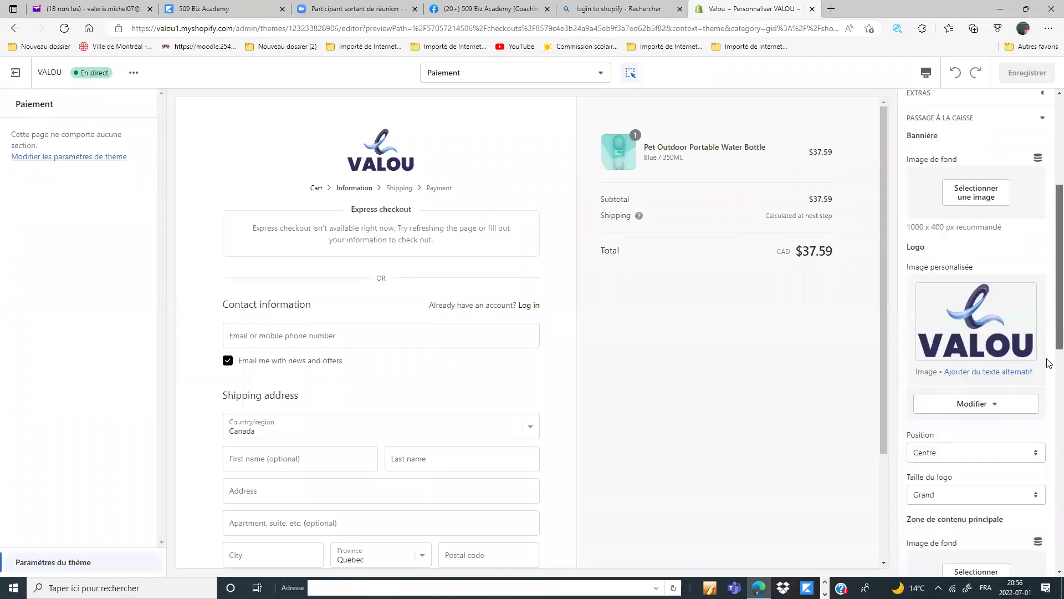
{"action": "scroll", "coordinate": [1048, 365], "scroll_direction": "down", "scroll_amount": 1}
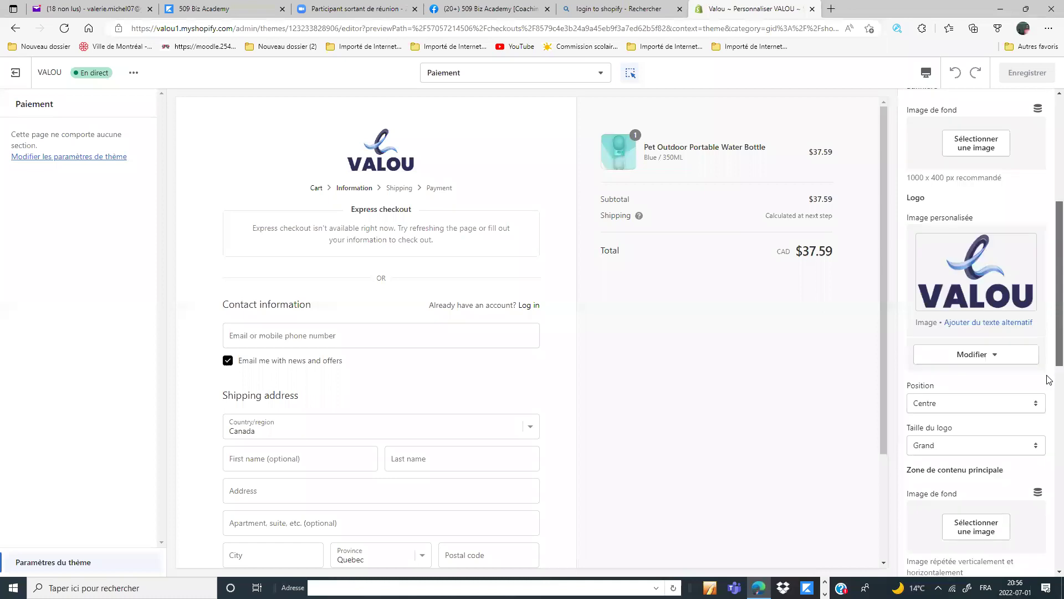
{"action": "scroll", "coordinate": [1049, 382], "scroll_direction": "down", "scroll_amount": 3}
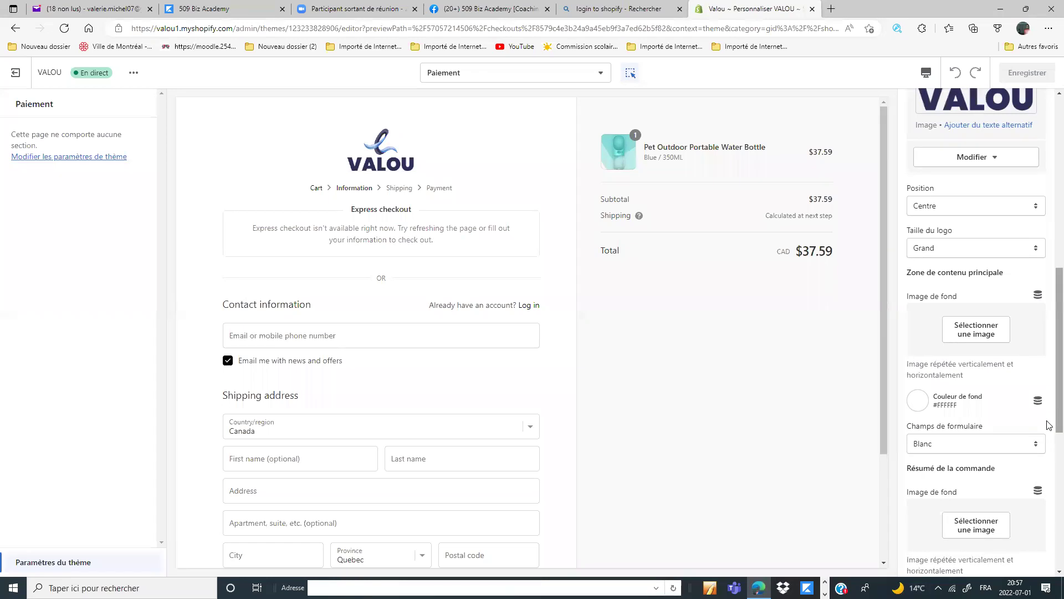
{"action": "scroll", "coordinate": [1048, 427], "scroll_direction": "down", "scroll_amount": 1}
{"action": "scroll", "coordinate": [1049, 447], "scroll_direction": "down", "scroll_amount": 2}
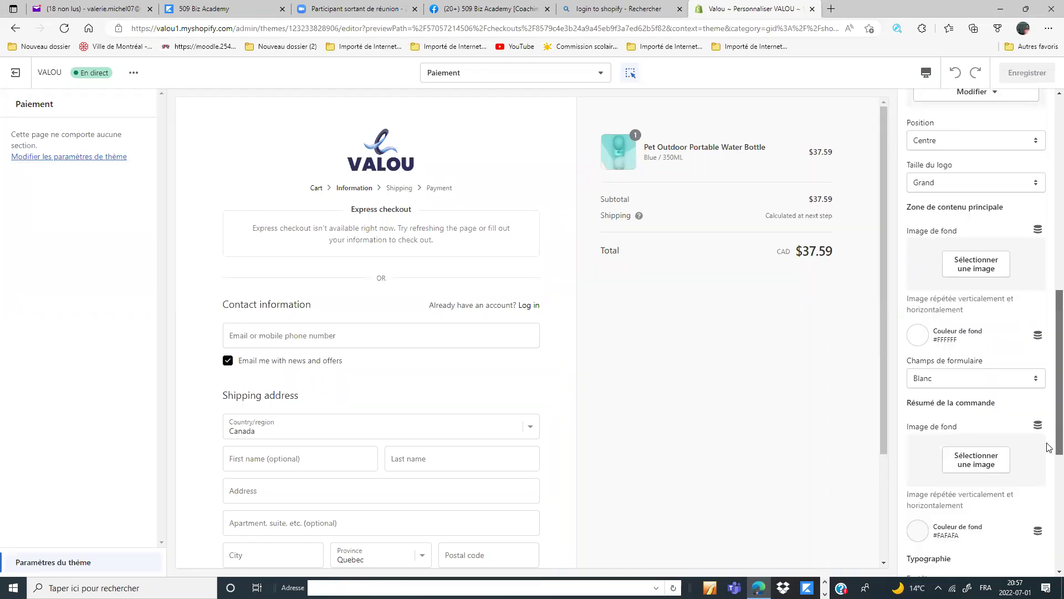
Step: Change the order summary background from #FAFAFA to light grey #E8E8ED, after trying navy and white
{"action": "scroll", "coordinate": [1048, 447], "scroll_direction": "down", "scroll_amount": 1}
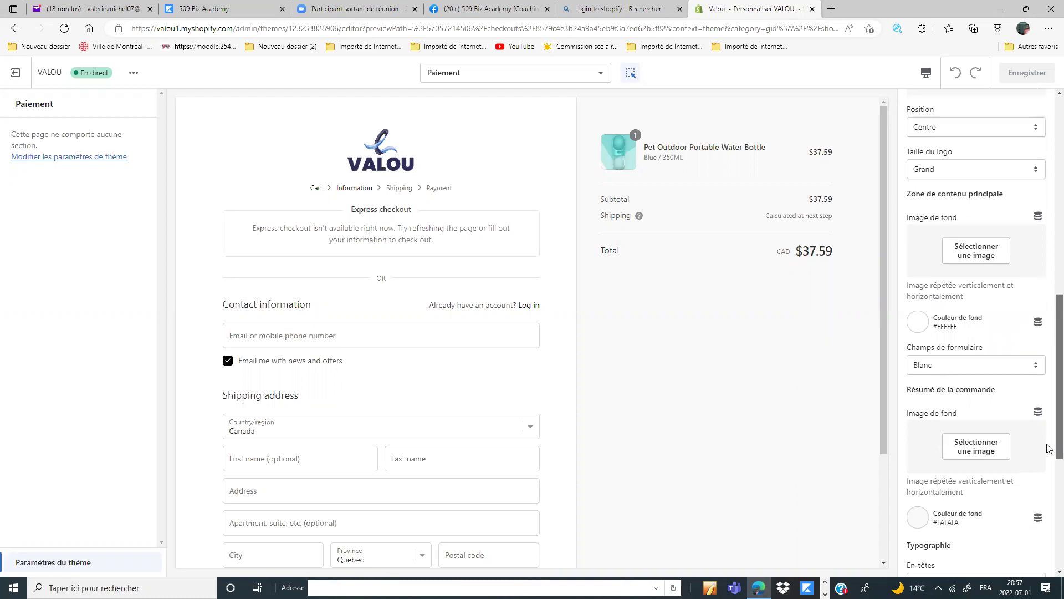
{"action": "left_click", "coordinate": [916, 530]}
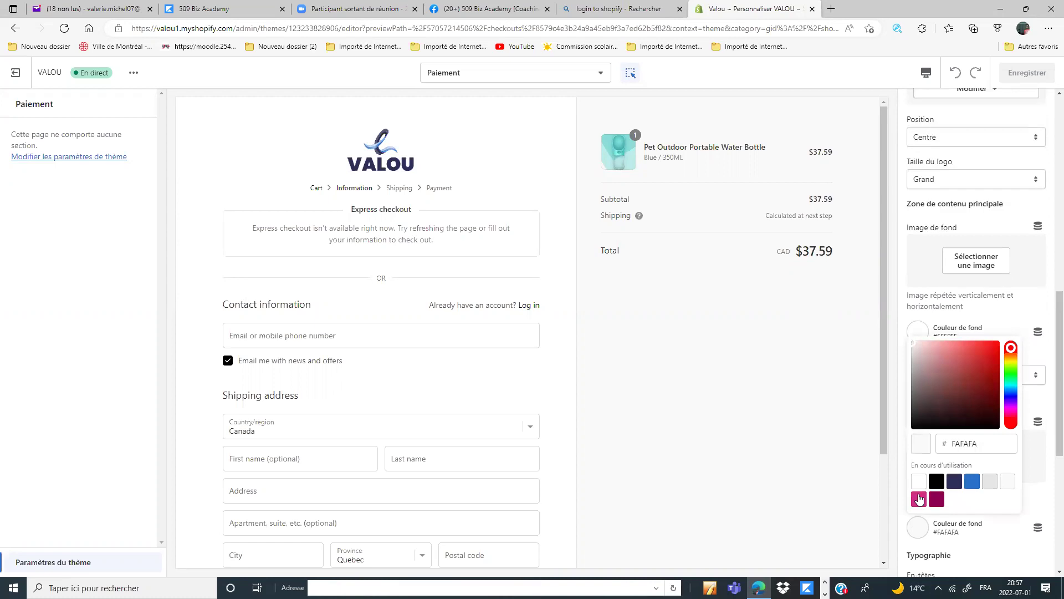
{"action": "left_click", "coordinate": [953, 481]}
{"action": "left_click", "coordinate": [953, 481]}
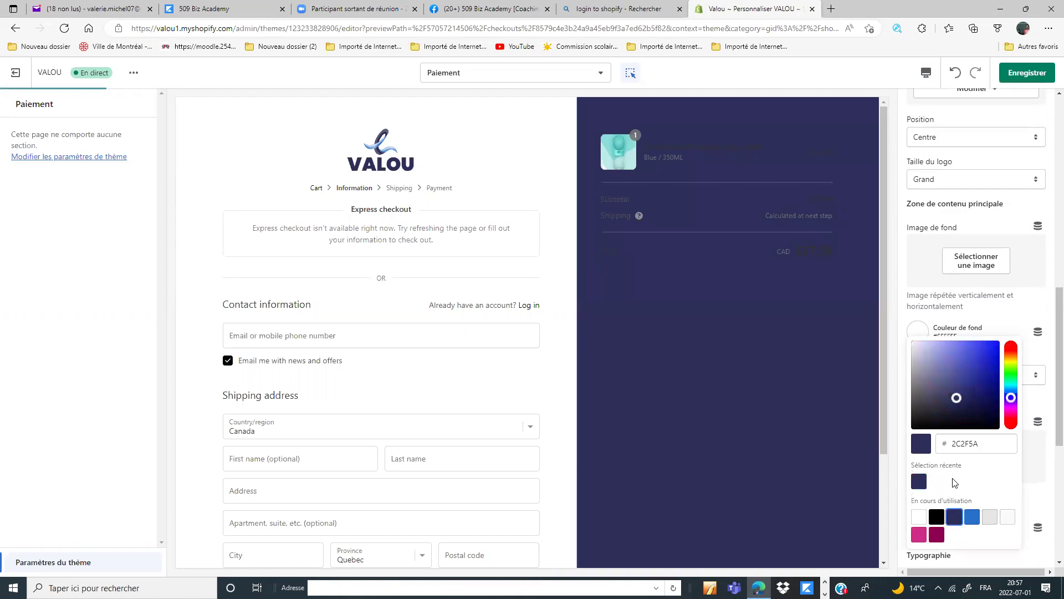
{"action": "left_click", "coordinate": [919, 517]}
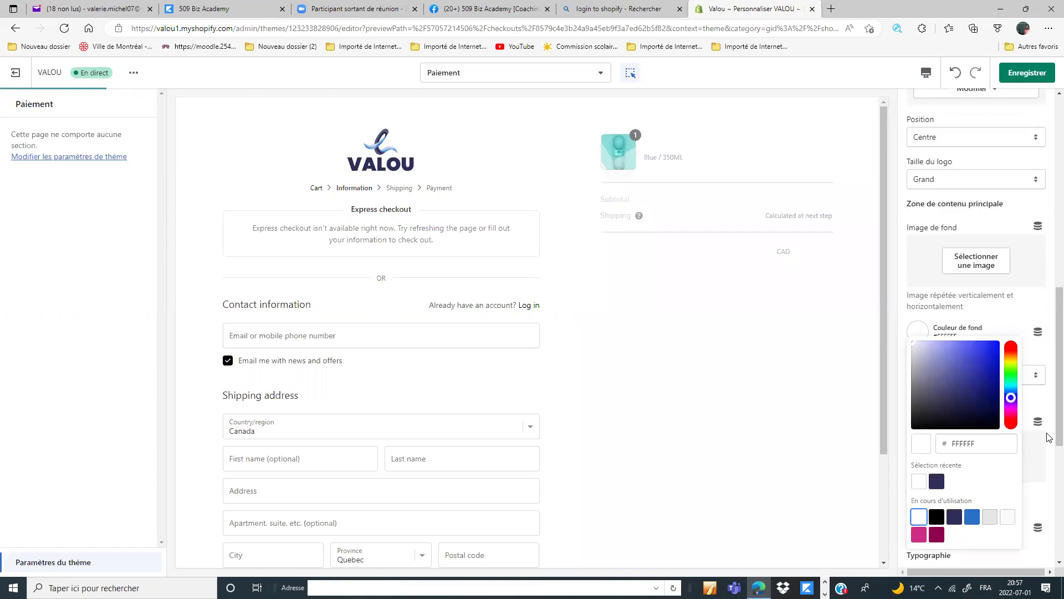
{"action": "scroll", "coordinate": [1049, 452], "scroll_direction": "down", "scroll_amount": 1}
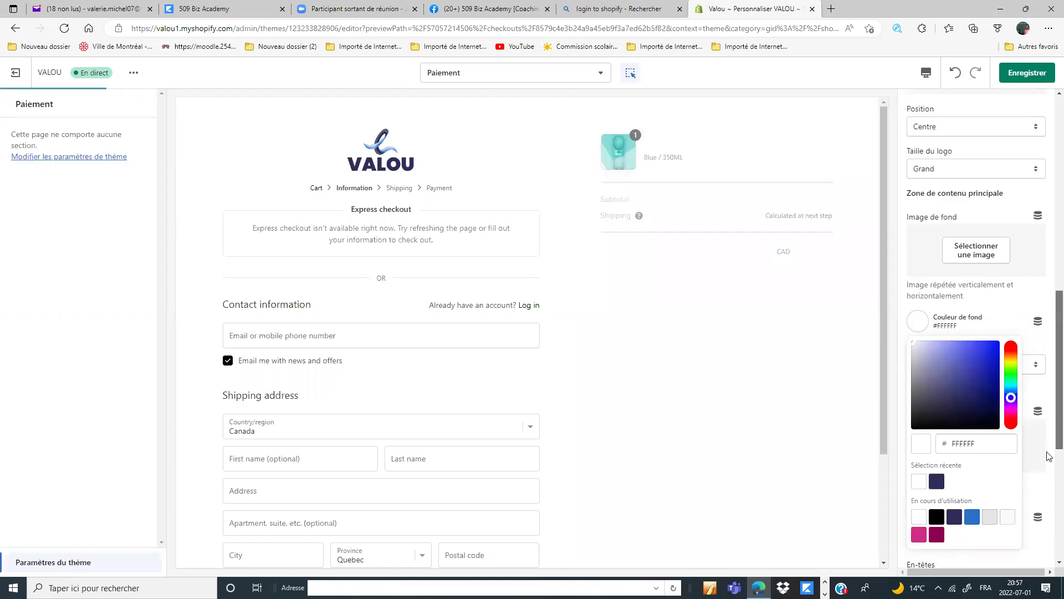
{"action": "scroll", "coordinate": [1049, 455], "scroll_direction": "down", "scroll_amount": 2}
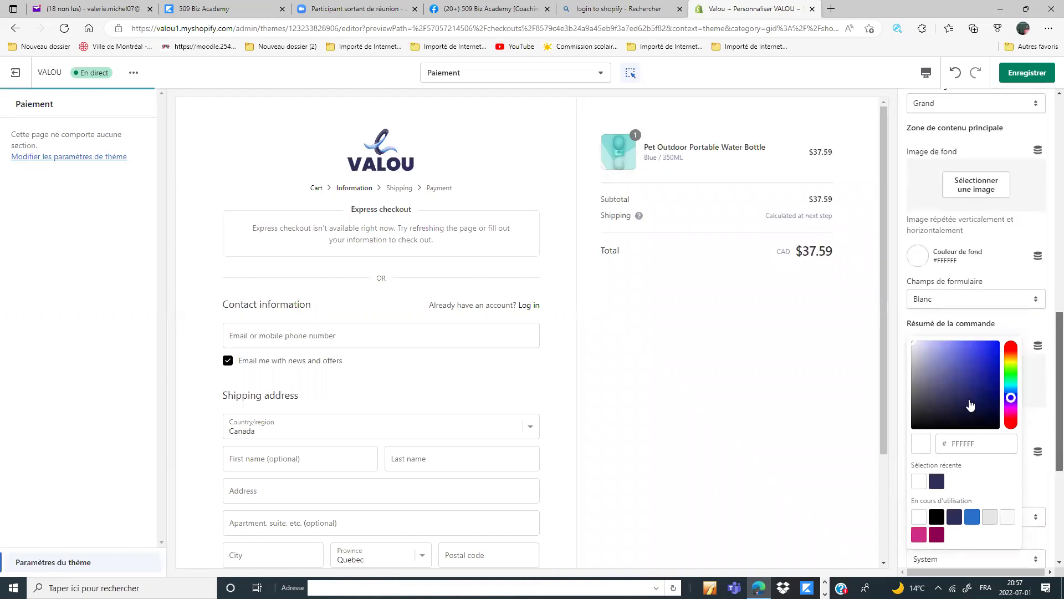
{"action": "scroll", "coordinate": [922, 374], "scroll_direction": "up", "scroll_amount": 1}
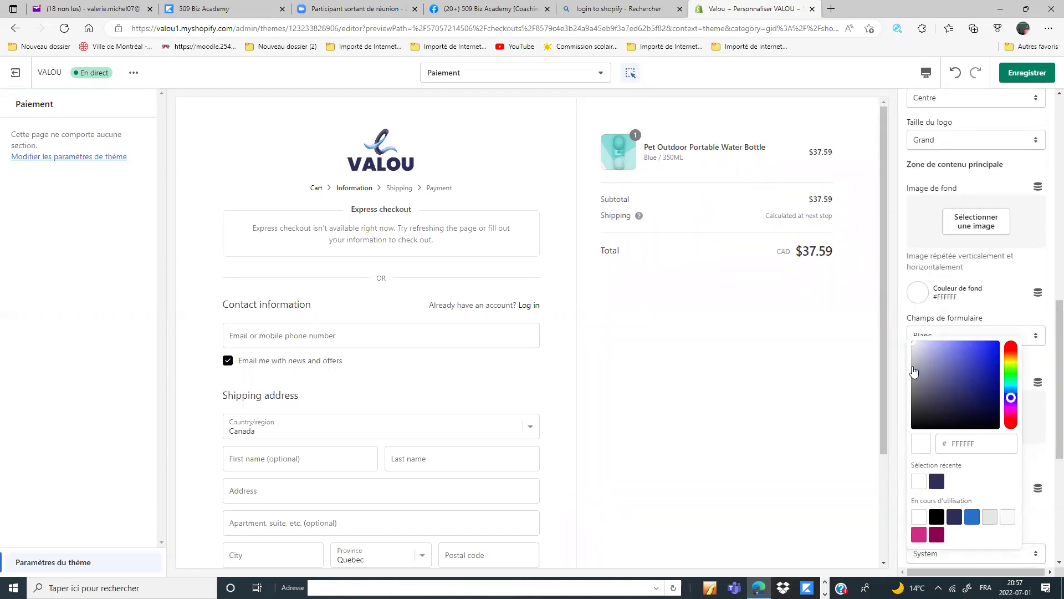
{"action": "left_click", "coordinate": [914, 370]}
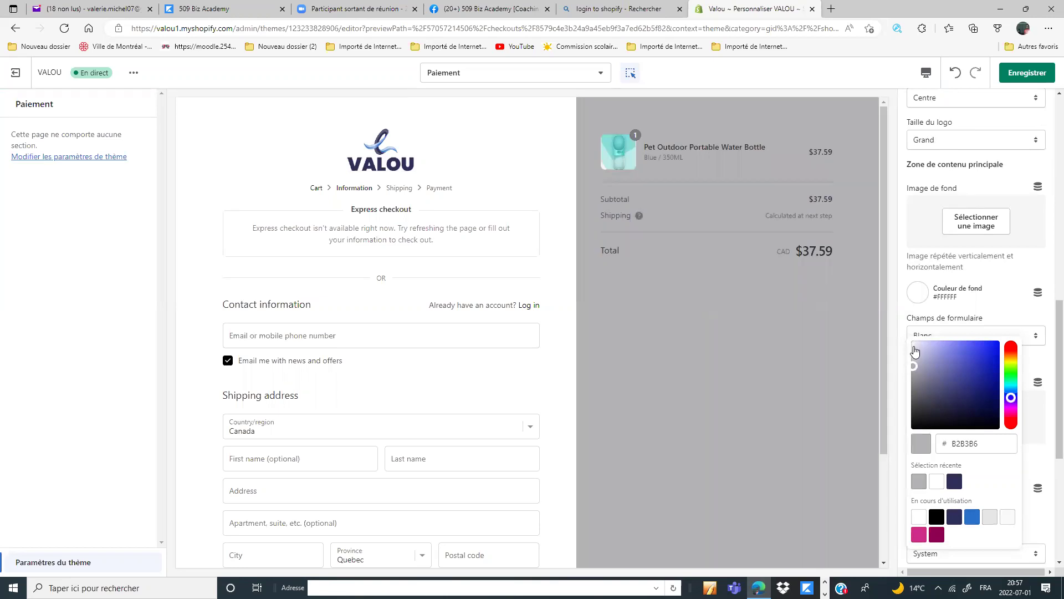
{"action": "left_click", "coordinate": [914, 347]}
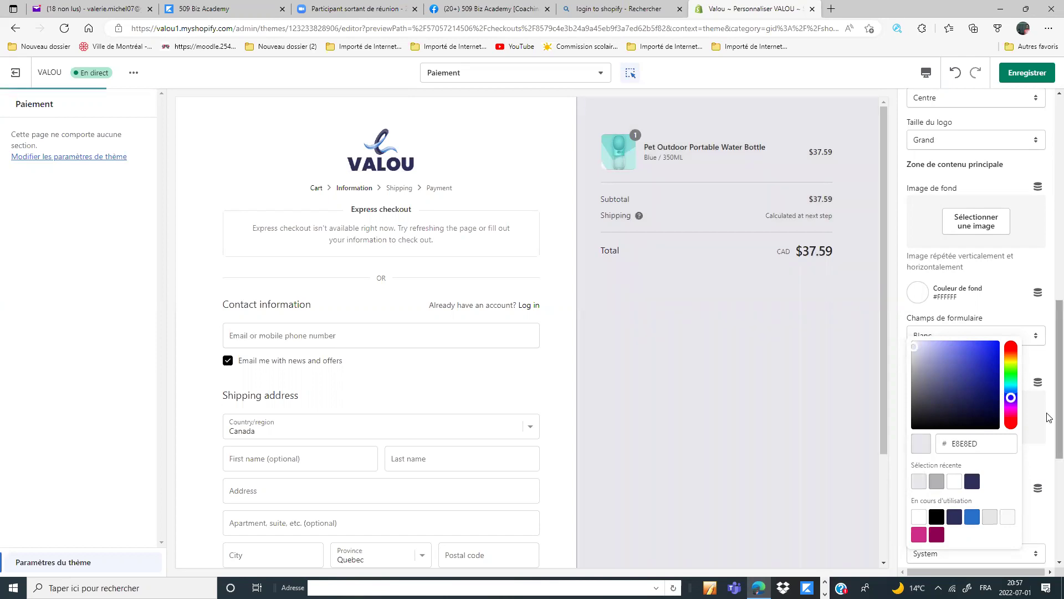
{"action": "scroll", "coordinate": [1049, 417], "scroll_direction": "down", "scroll_amount": 2}
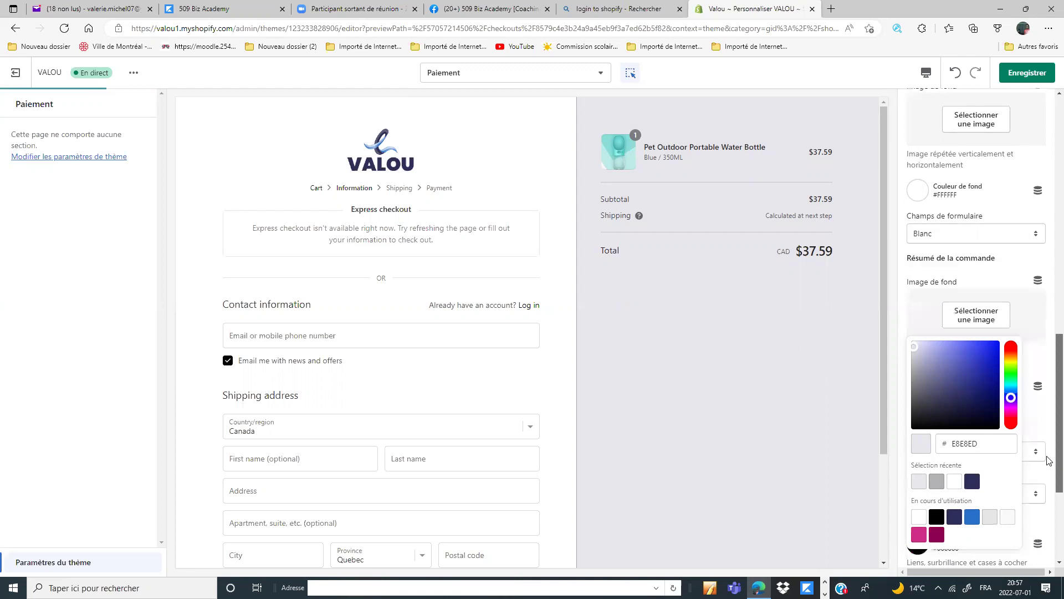
{"action": "scroll", "coordinate": [1049, 460], "scroll_direction": "down", "scroll_amount": 2}
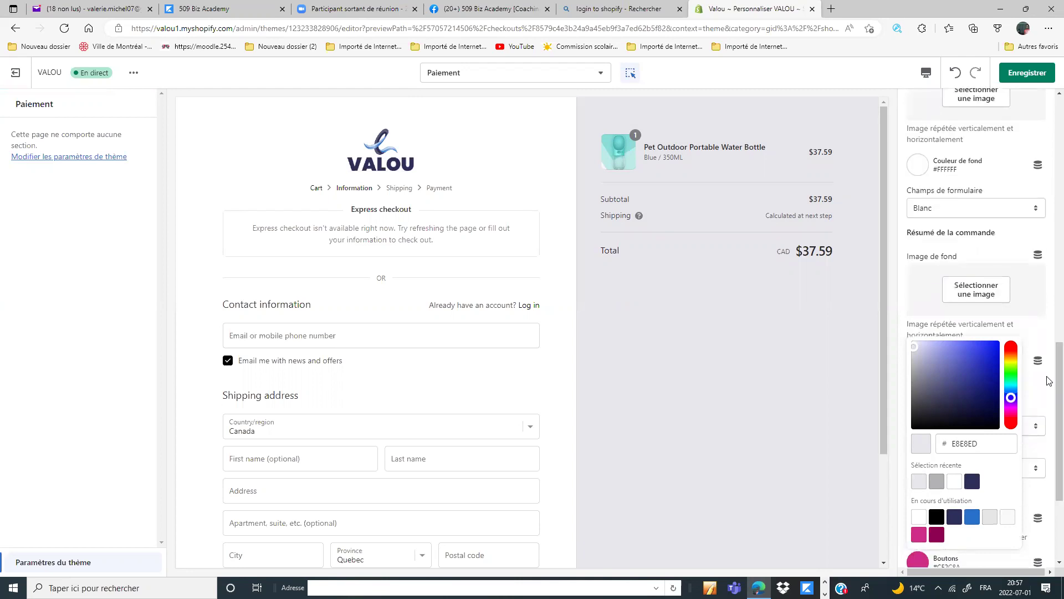
{"action": "left_click", "coordinate": [1049, 338]}
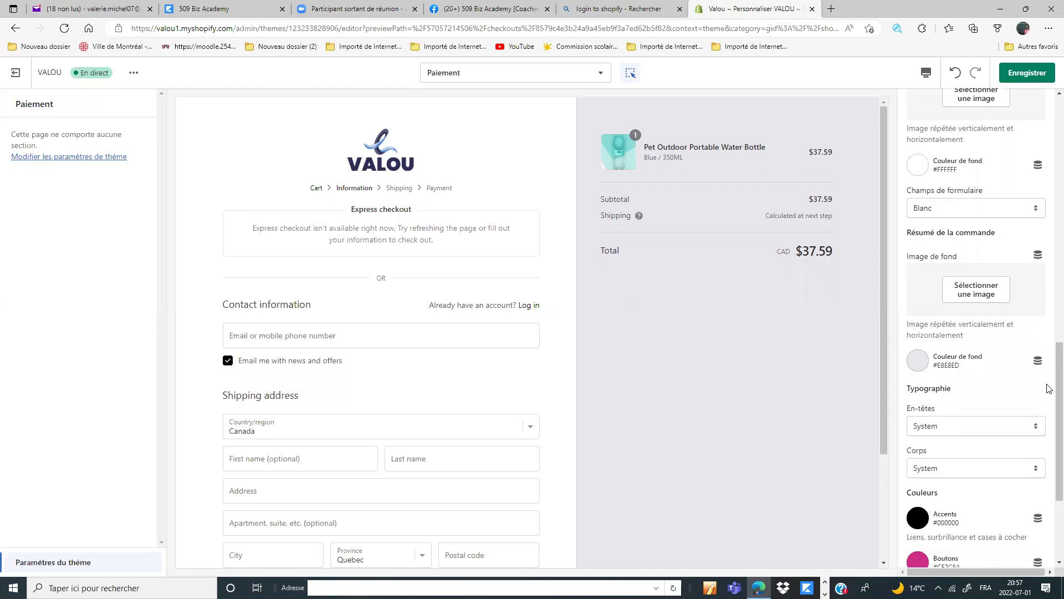
Step: Set the accent colour to blue #2871CC, leave the button colour unchanged, and save the theme
{"action": "left_click", "coordinate": [917, 518]}
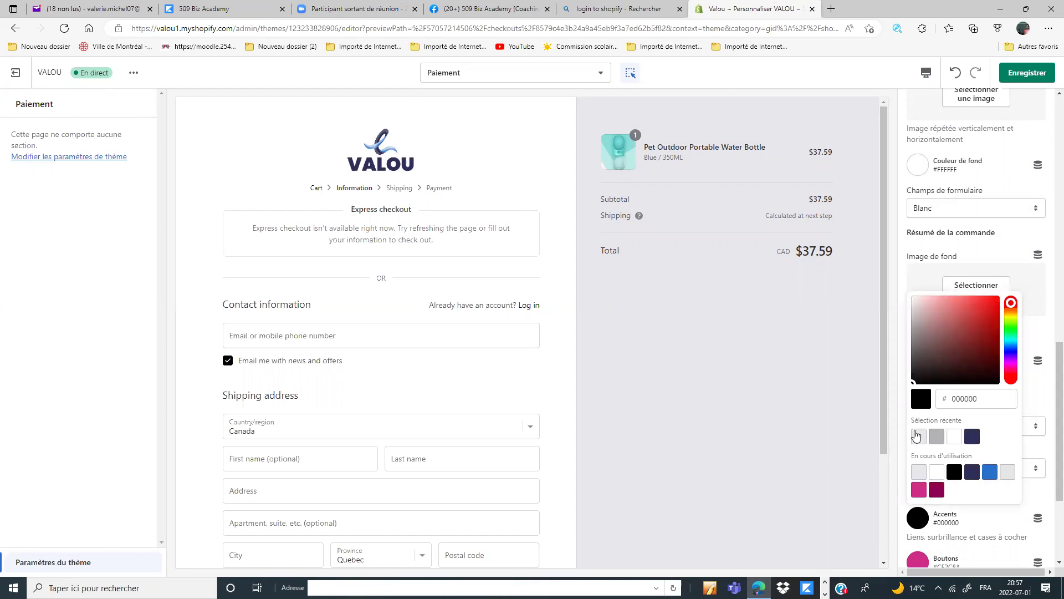
{"action": "left_click", "coordinate": [990, 472]}
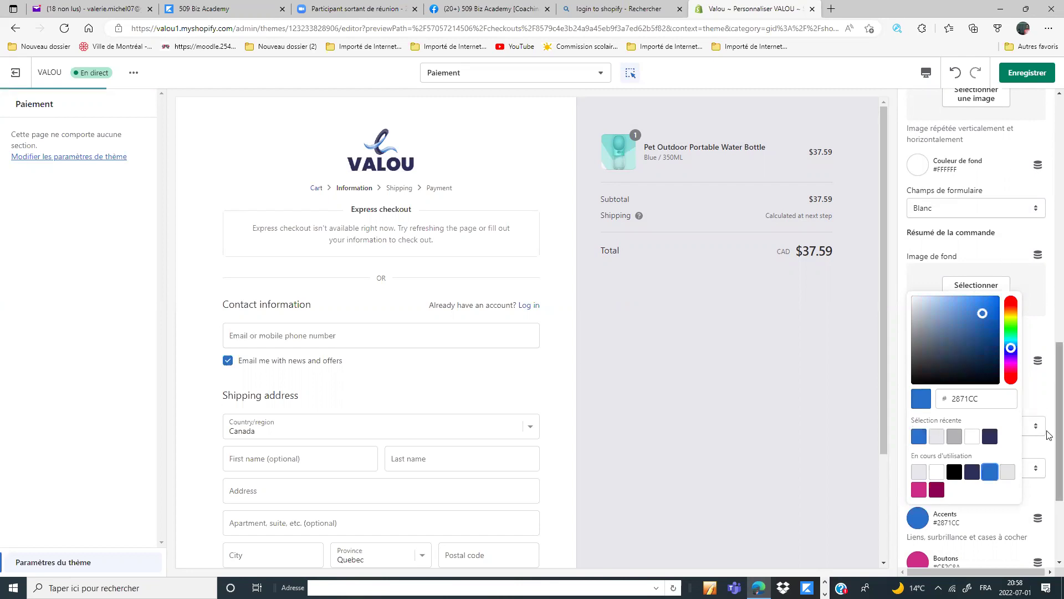
{"action": "scroll", "coordinate": [998, 513], "scroll_direction": "up", "scroll_amount": 10}
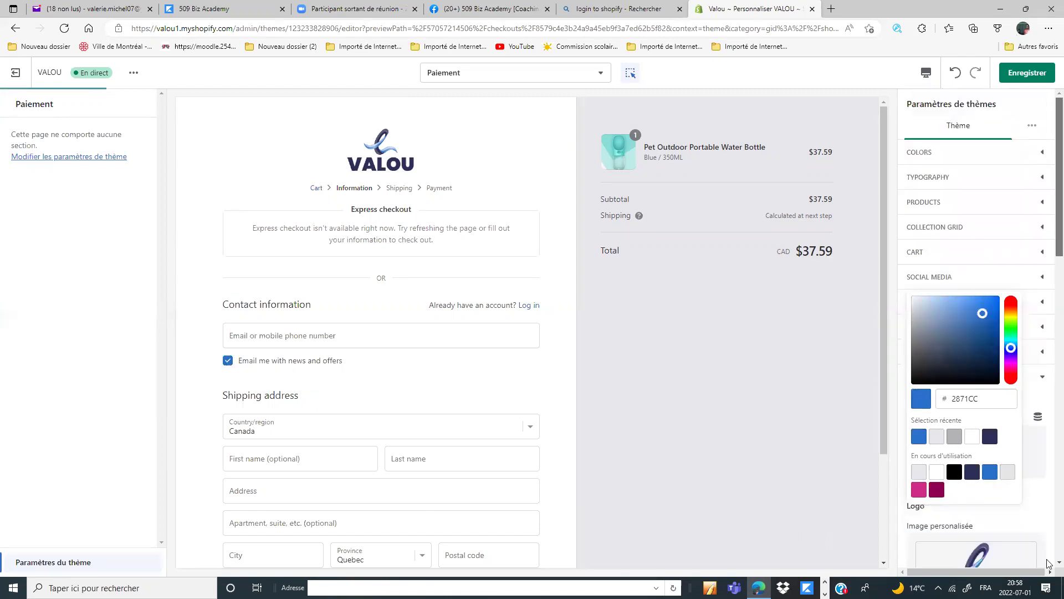
{"action": "scroll", "coordinate": [1012, 552], "scroll_direction": "down", "scroll_amount": 10}
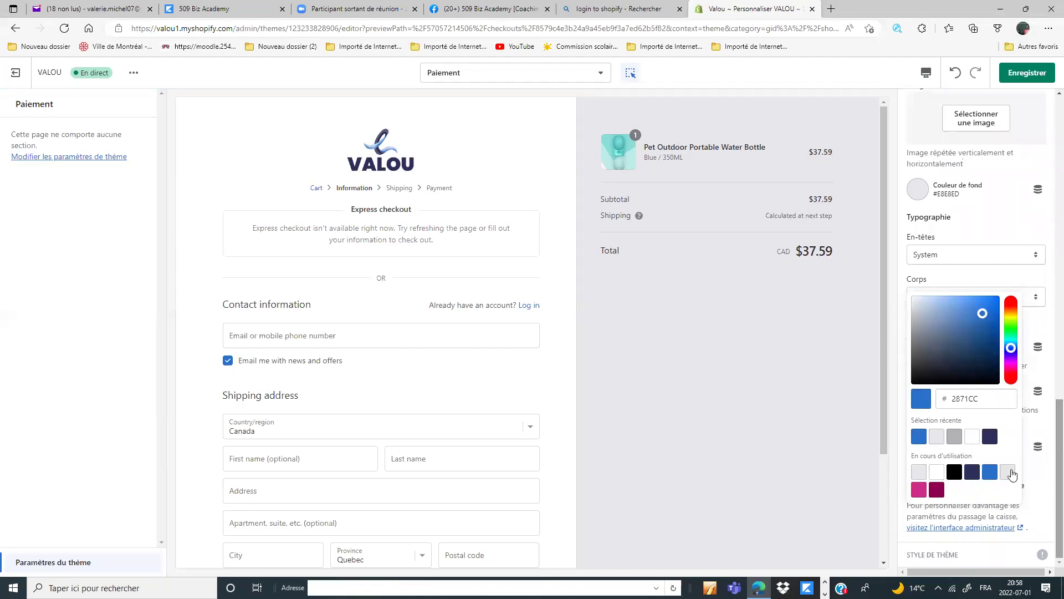
{"action": "left_click", "coordinate": [1049, 491]}
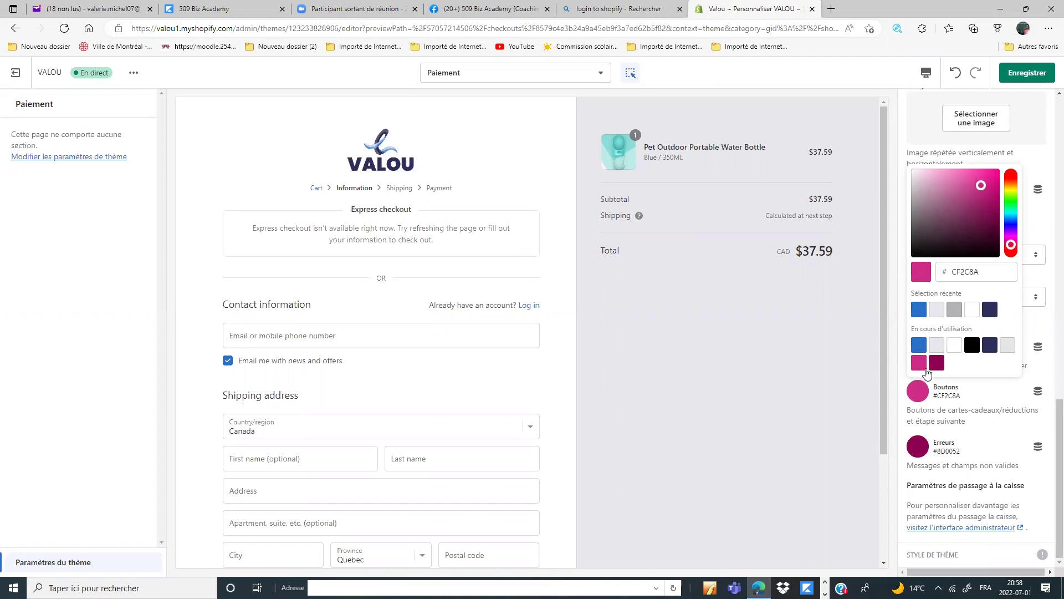
{"action": "left_click", "coordinate": [1049, 381]}
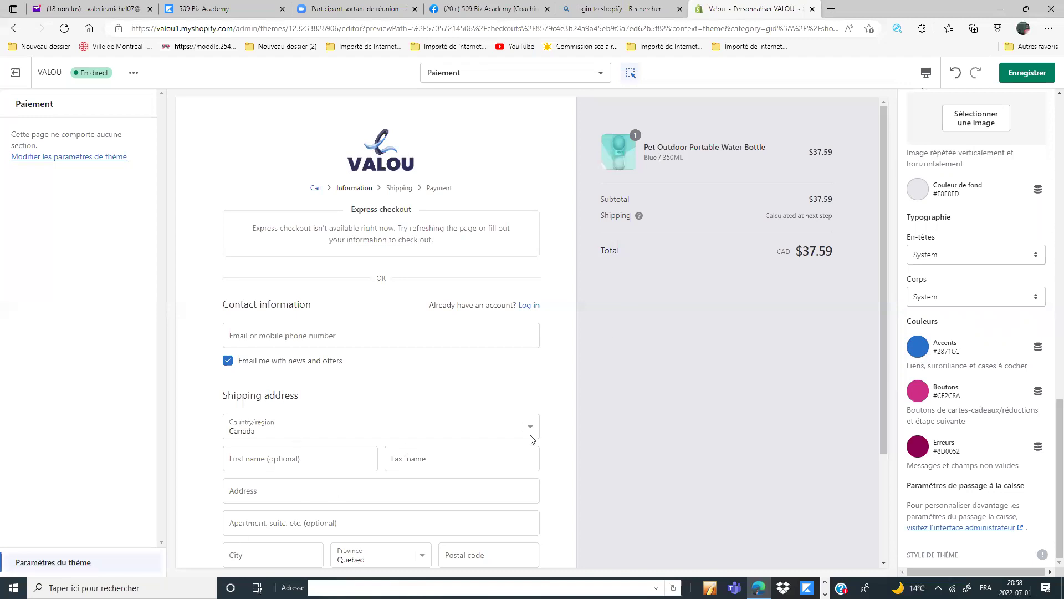
{"action": "left_click", "coordinate": [1017, 78]}
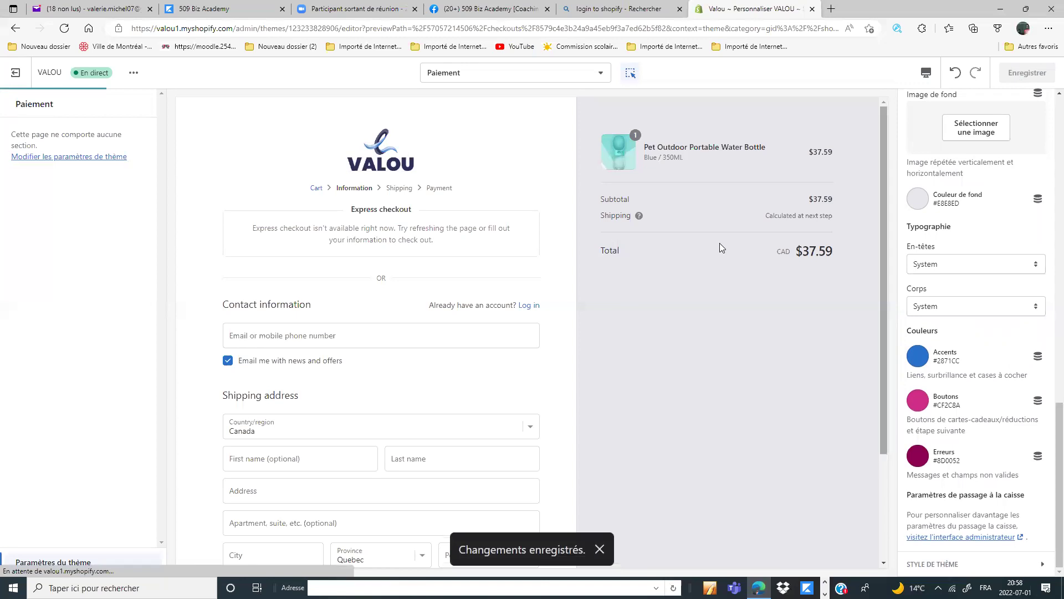
Step: Try the preview's country, first-name and address fields, then exit the editor to Themes
{"action": "left_click", "coordinate": [361, 430]}
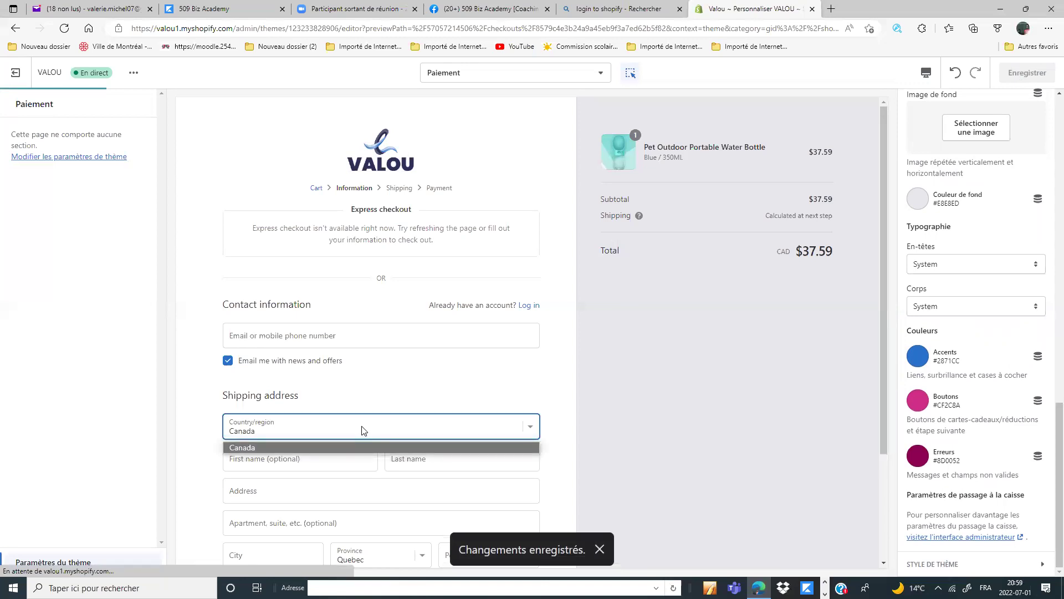
{"action": "left_click", "coordinate": [307, 427]}
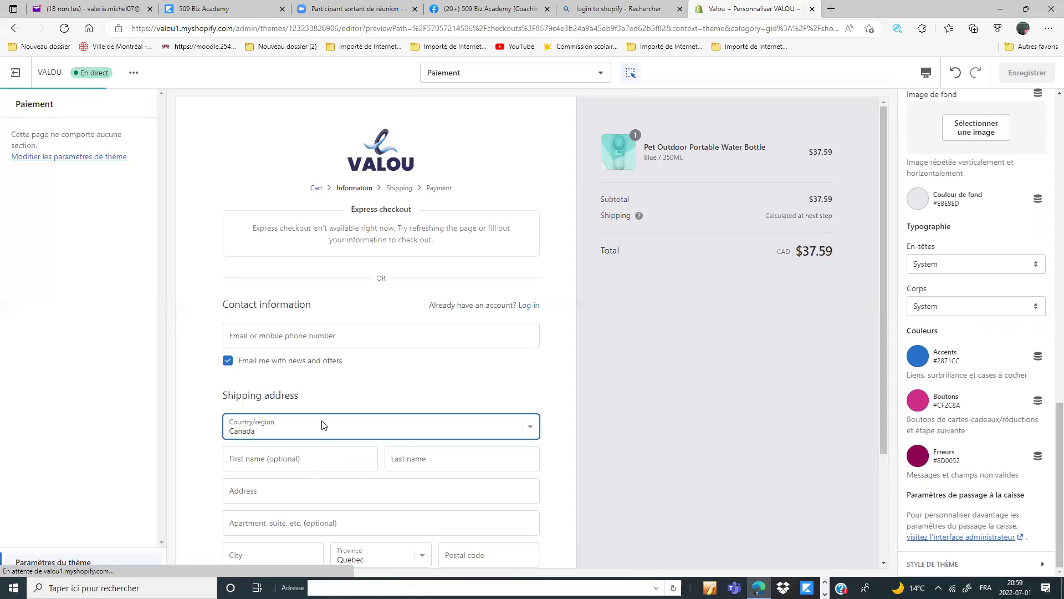
{"action": "left_click", "coordinate": [322, 423]}
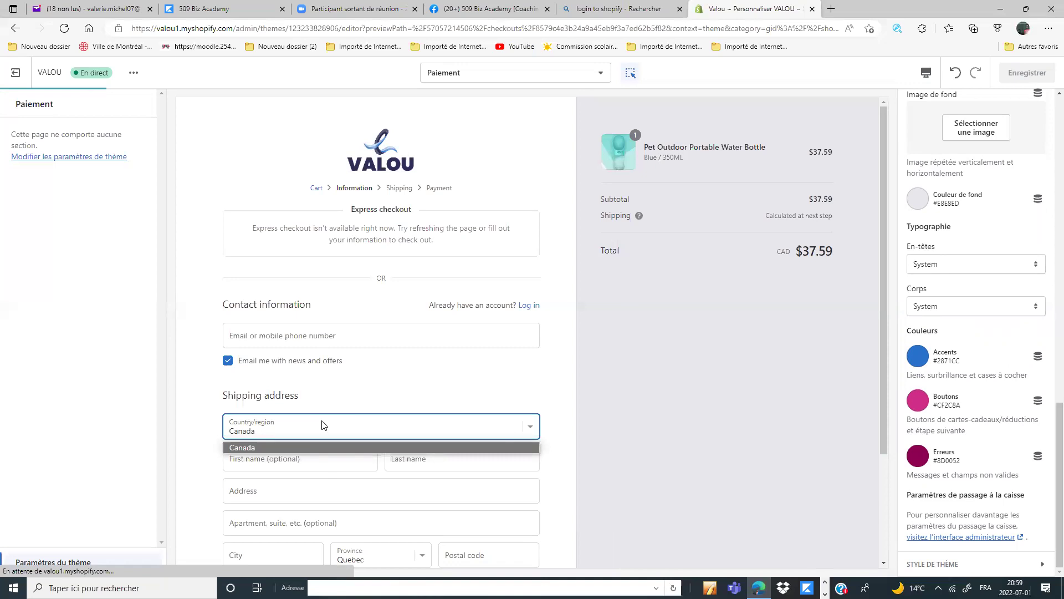
{"action": "left_click", "coordinate": [271, 431]}
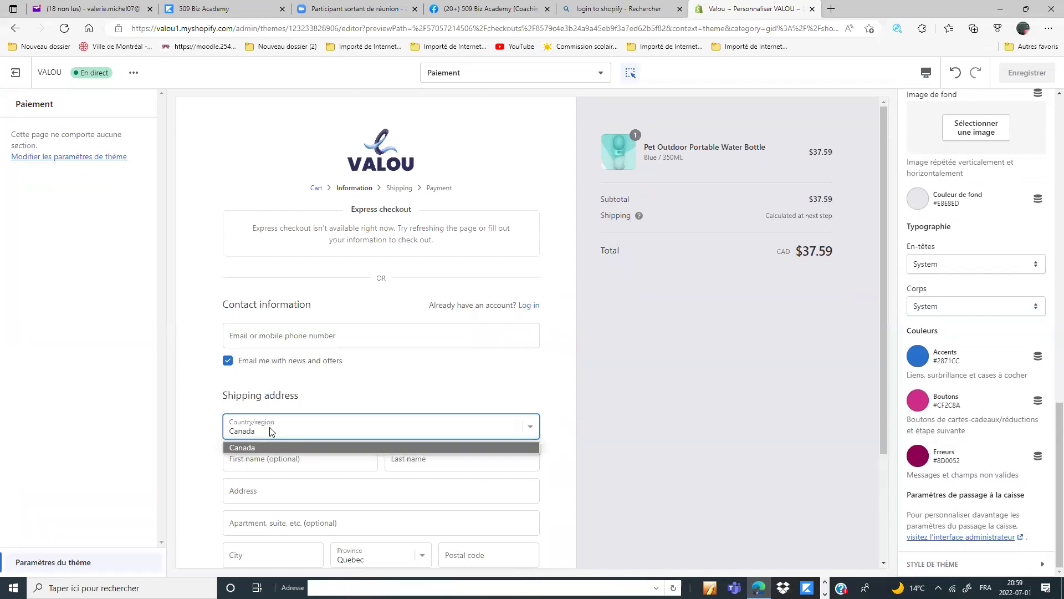
{"action": "left_click", "coordinate": [244, 456]}
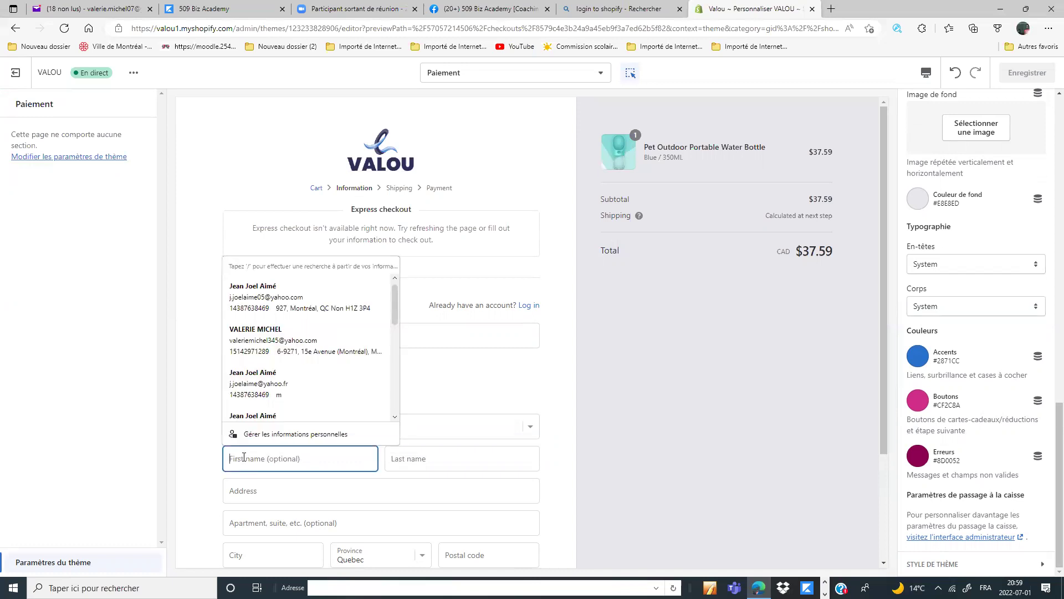
{"action": "left_click", "coordinate": [452, 497]}
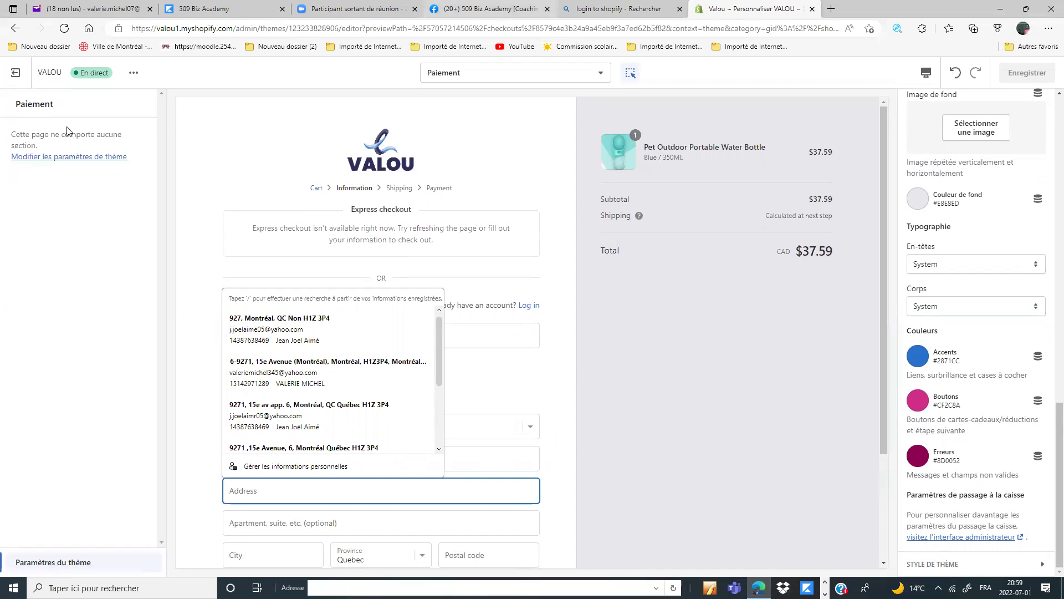
{"action": "left_click", "coordinate": [14, 76]}
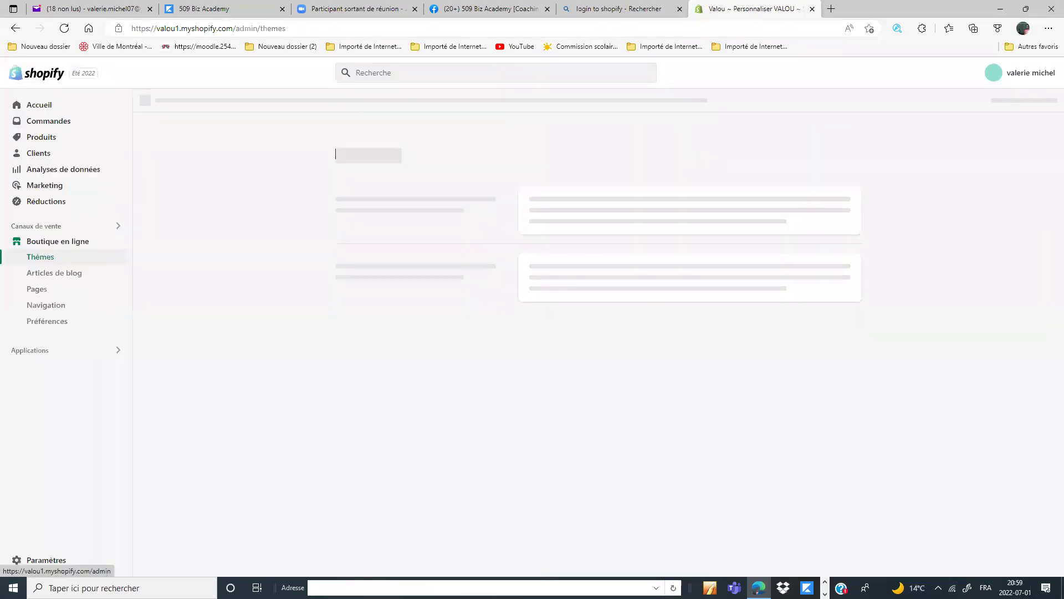
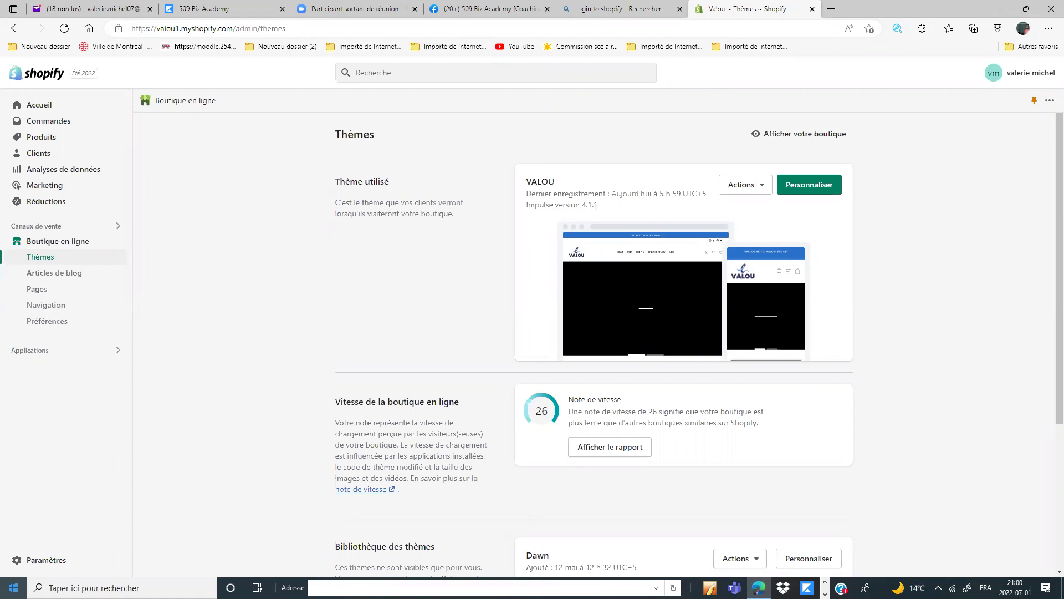
Step: Go to Paramètres > Expédition et livraison and open the general shipping profile's rates
{"action": "left_click", "coordinate": [36, 560]}
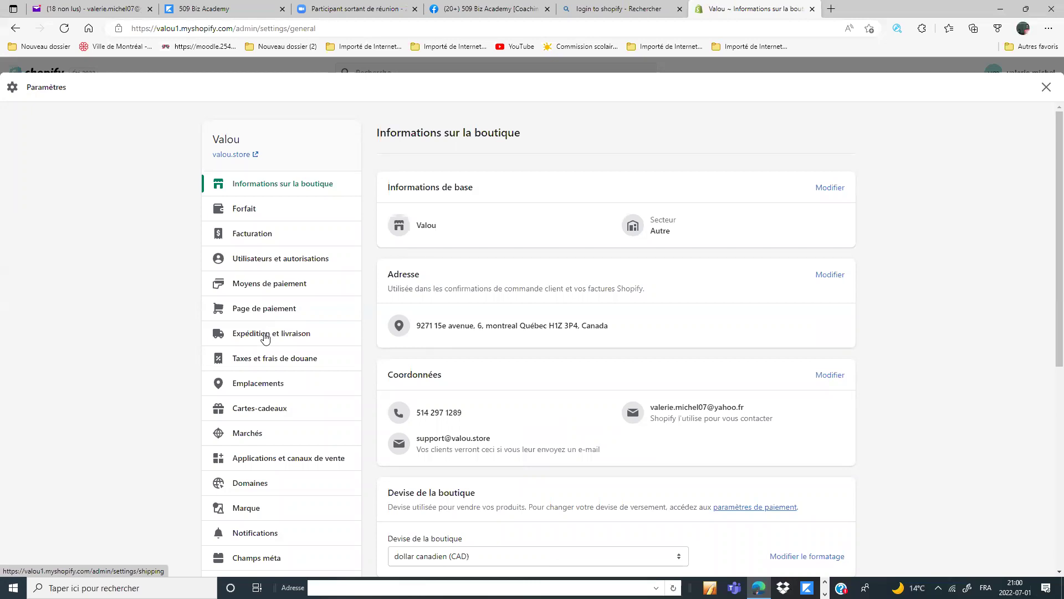
{"action": "left_click", "coordinate": [266, 339]}
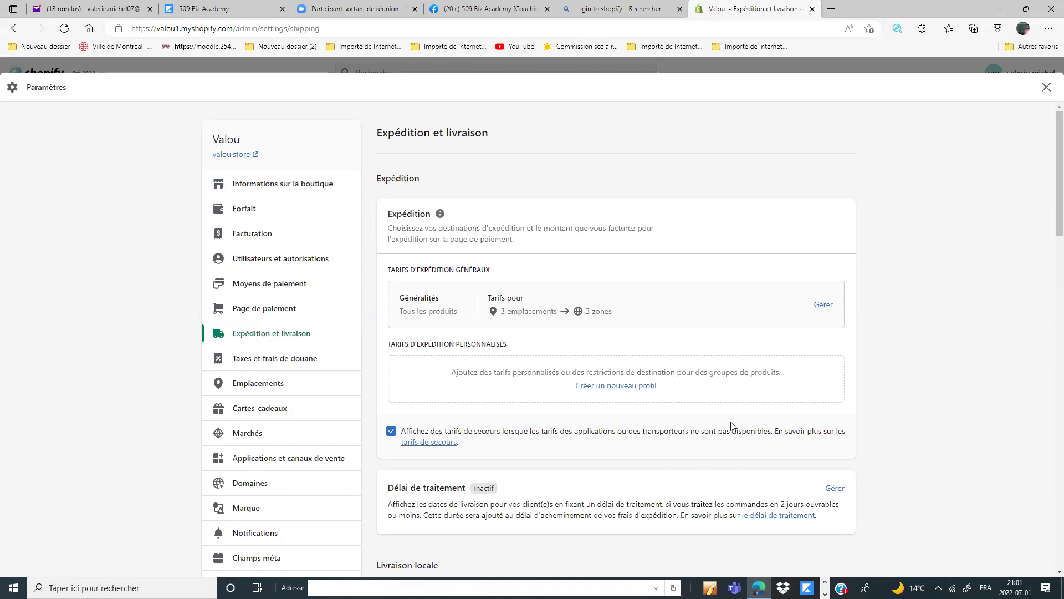
{"action": "left_click", "coordinate": [822, 305]}
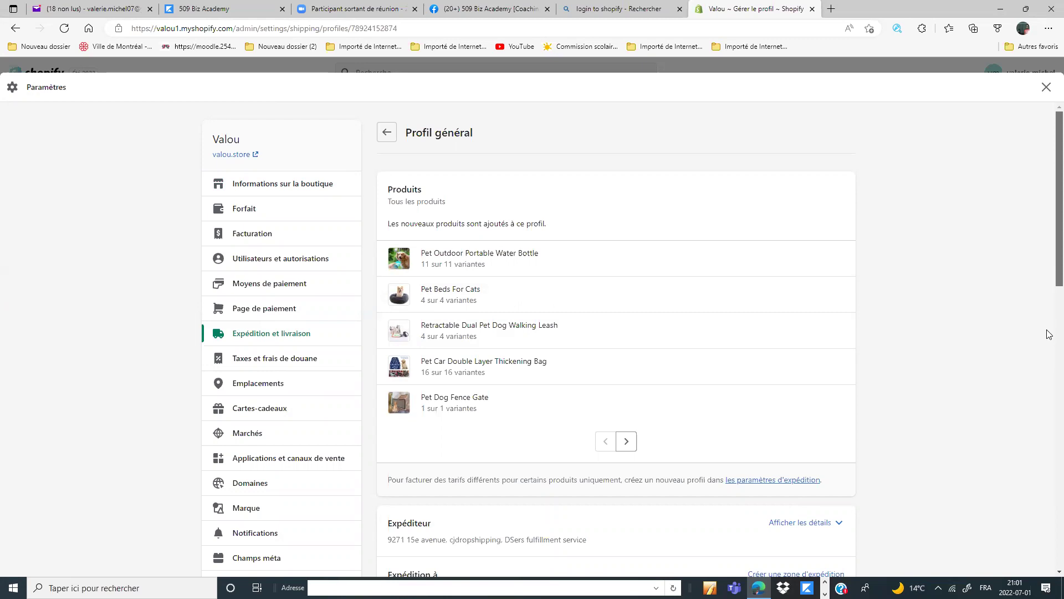
Step: Review the Domestic, US Cross-border and Rest of the World rate tables of the general profile
{"action": "scroll", "coordinate": [1049, 334], "scroll_direction": "down", "scroll_amount": 3}
{"action": "scroll", "coordinate": [1049, 277], "scroll_direction": "down", "scroll_amount": 1}
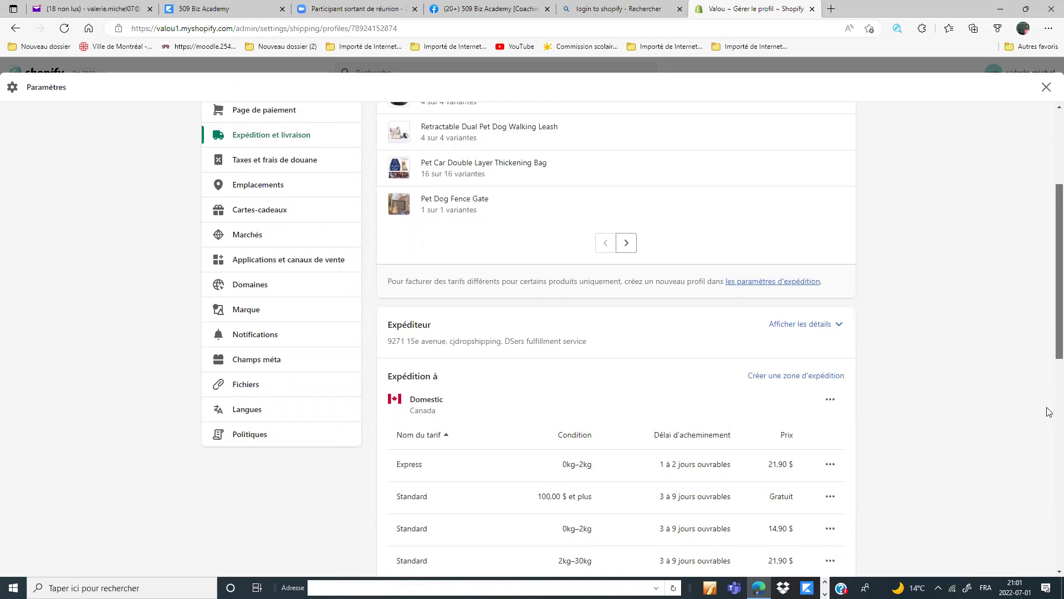
{"action": "scroll", "coordinate": [1049, 411], "scroll_direction": "down", "scroll_amount": 5}
{"action": "scroll", "coordinate": [1050, 411], "scroll_direction": "down", "scroll_amount": 2}
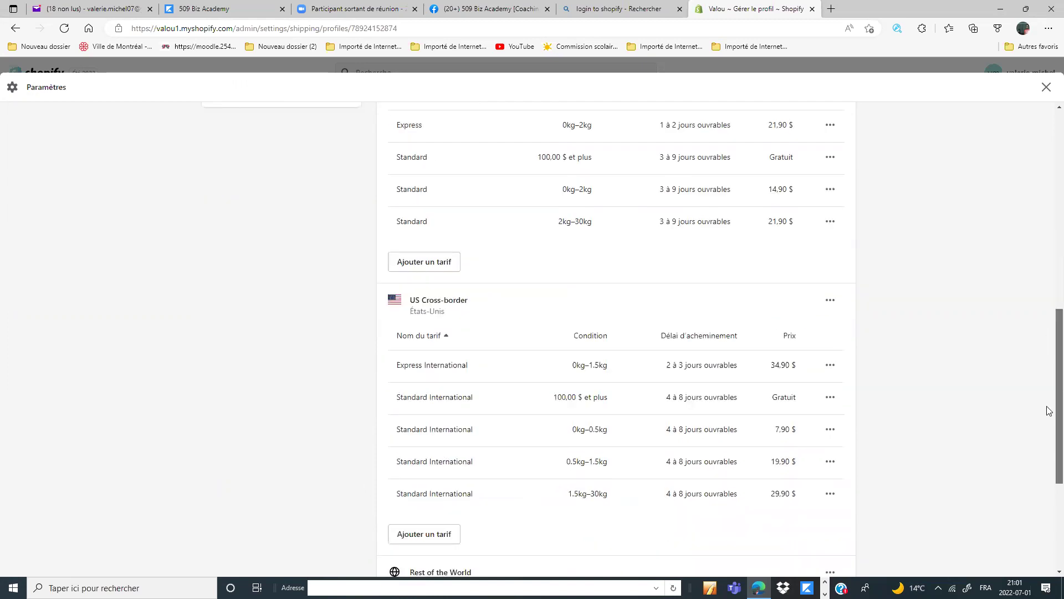
{"action": "scroll", "coordinate": [1049, 409], "scroll_direction": "up", "scroll_amount": 1}
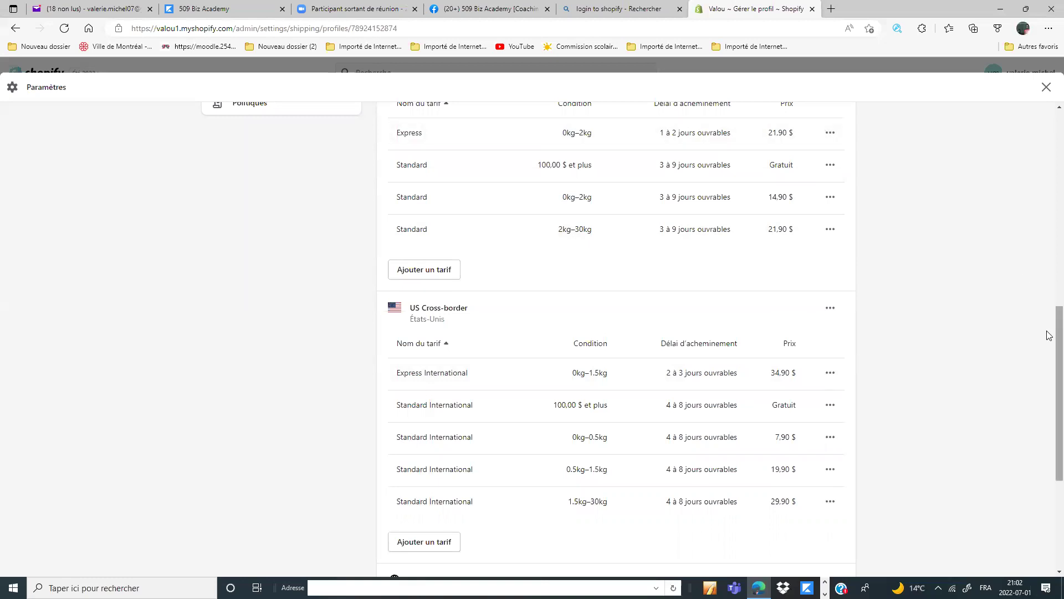
{"action": "scroll", "coordinate": [1049, 311], "scroll_direction": "up", "scroll_amount": 2}
{"action": "scroll", "coordinate": [1048, 280], "scroll_direction": "up", "scroll_amount": 2}
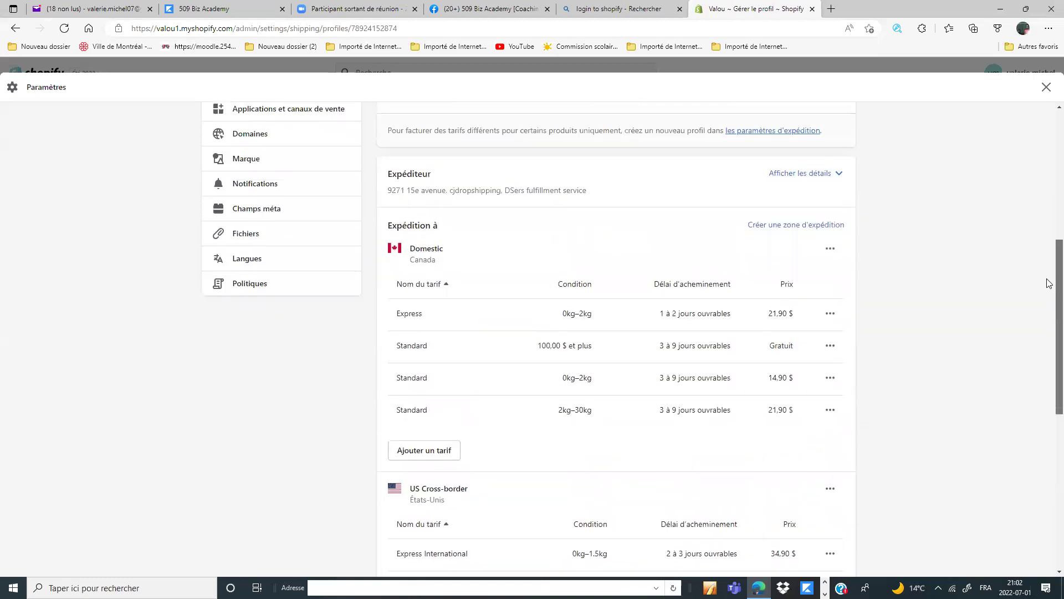
{"action": "scroll", "coordinate": [1048, 284], "scroll_direction": "down", "scroll_amount": 1}
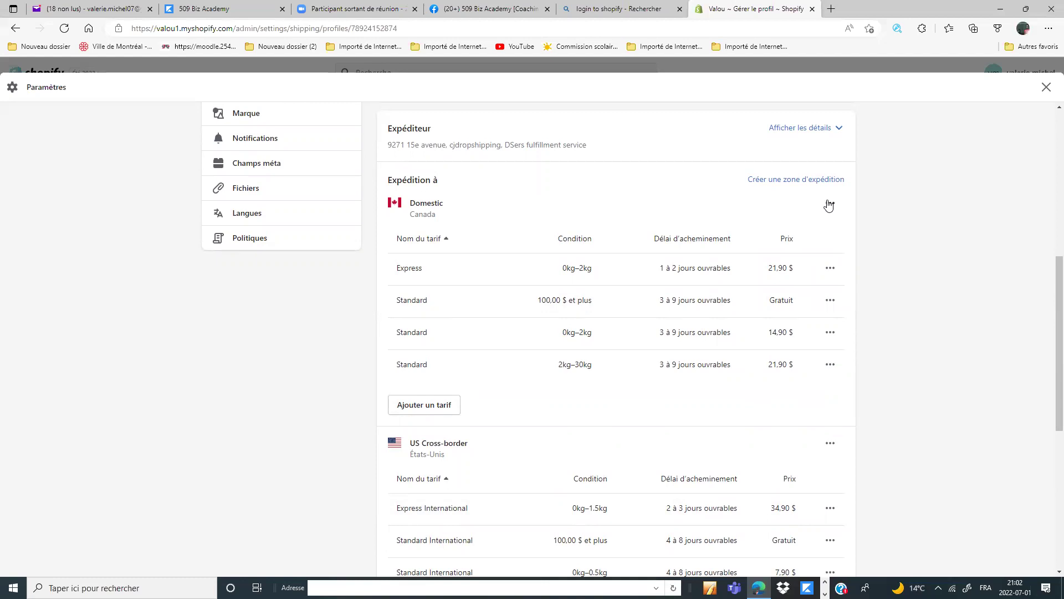
{"action": "left_click", "coordinate": [829, 366]}
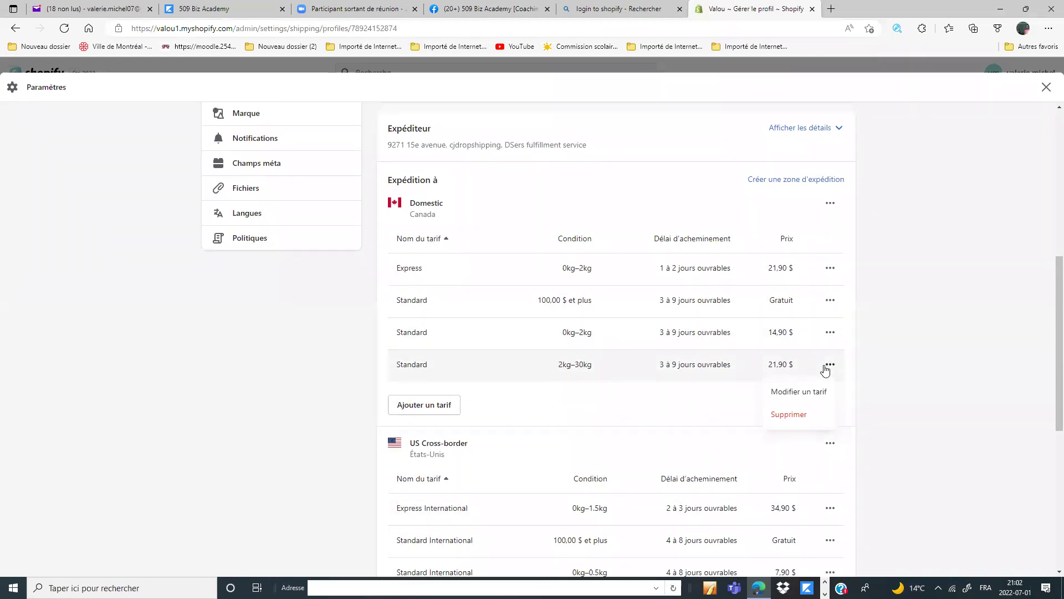
Step: Delete the Standard 2kg–30kg rate, leaving the Standard 0kg–2kg rate untouched
{"action": "left_click", "coordinate": [782, 415]}
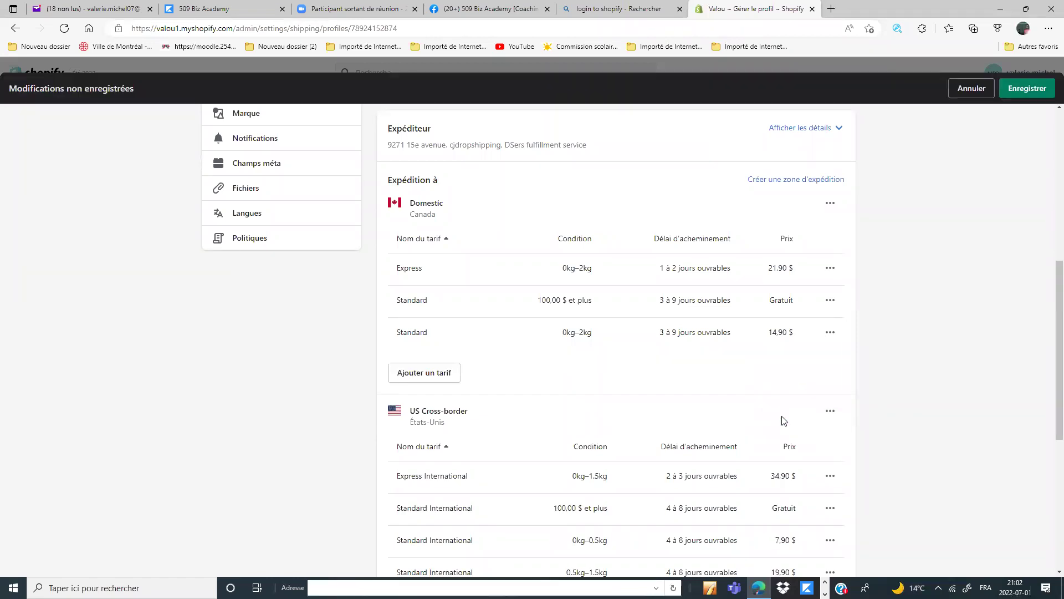
{"action": "left_click", "coordinate": [829, 333]}
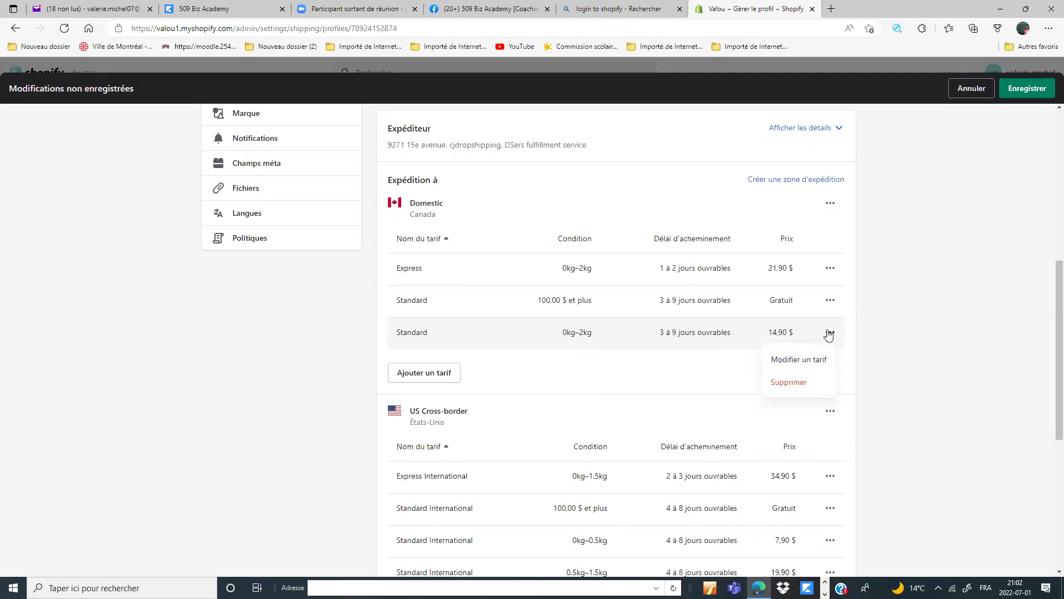
{"action": "left_click", "coordinate": [809, 389]}
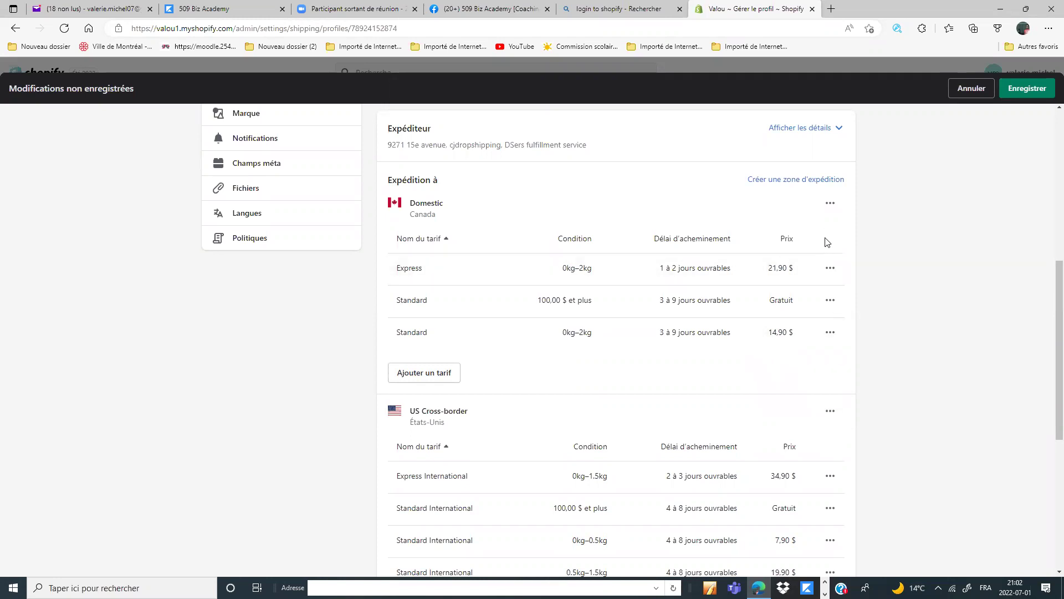
Step: Scroll back up and start adding a new Domestic shipping rate
{"action": "mouse_move", "coordinate": [1048, 360]}
{"action": "left_mouse_down"}
{"action": "mouse_move", "coordinate": [1046, 394]}
{"action": "mouse_move", "coordinate": [1046, 363]}
{"action": "left_mouse_up"}
{"action": "scroll", "coordinate": [1046, 363], "scroll_direction": "up", "scroll_amount": 1}
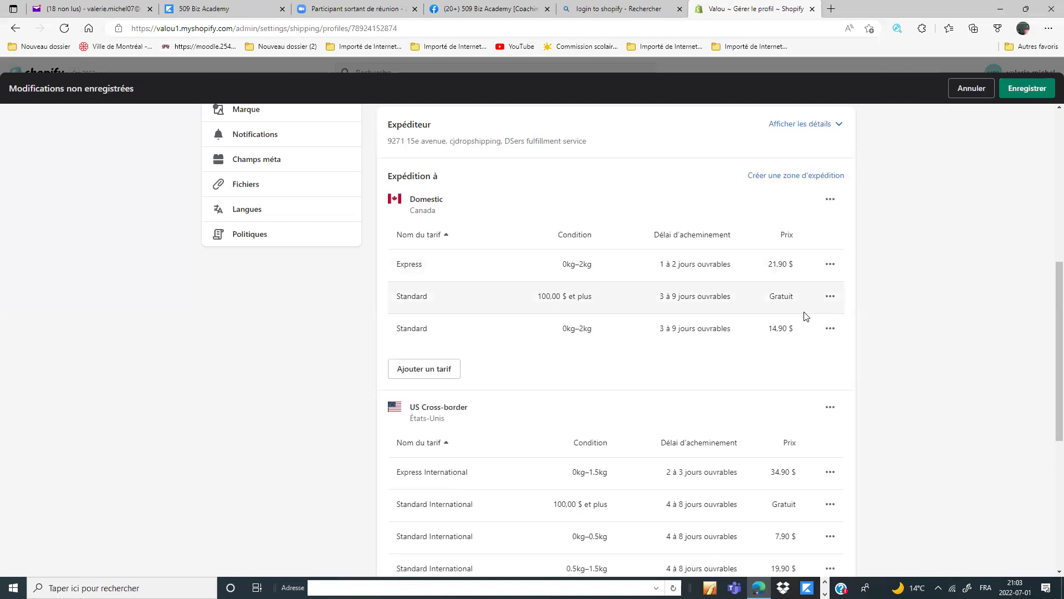
{"action": "left_click", "coordinate": [426, 370]}
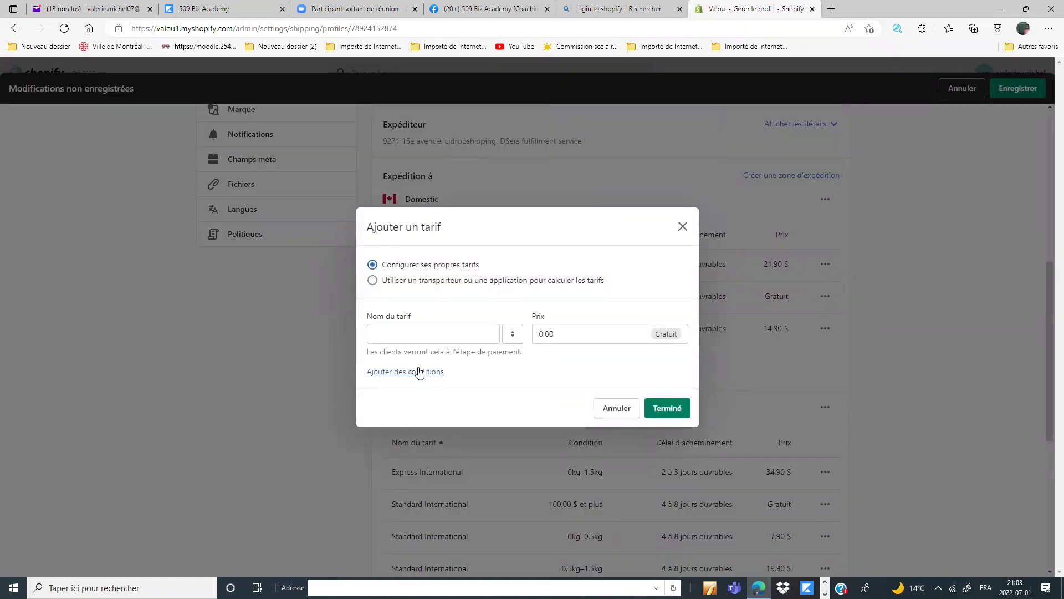
Step: Name the new free Domestic rate 'Livraison gratuit' and confirm it
{"action": "left_click", "coordinate": [392, 331]}
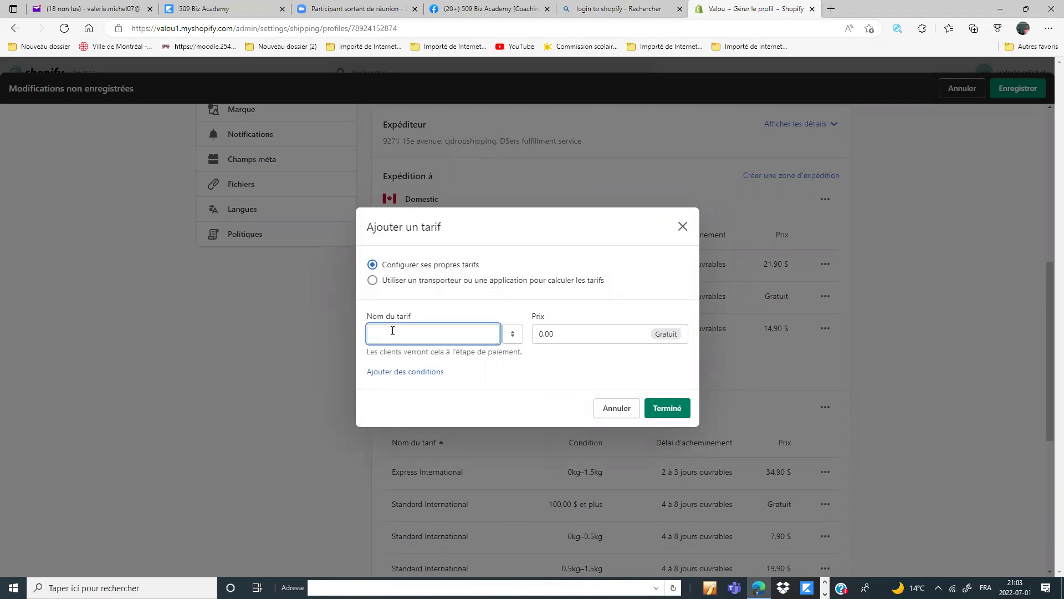
{"action": "type", "text": "Li"}
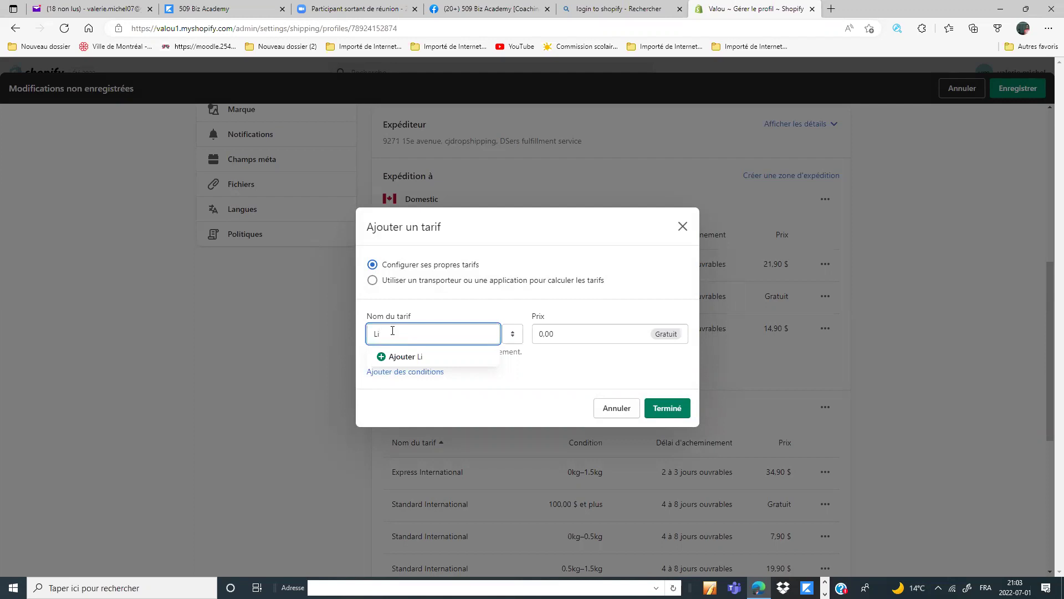
{"action": "type", "text": "vraison gratuit"}
{"action": "left_click", "coordinate": [391, 376]}
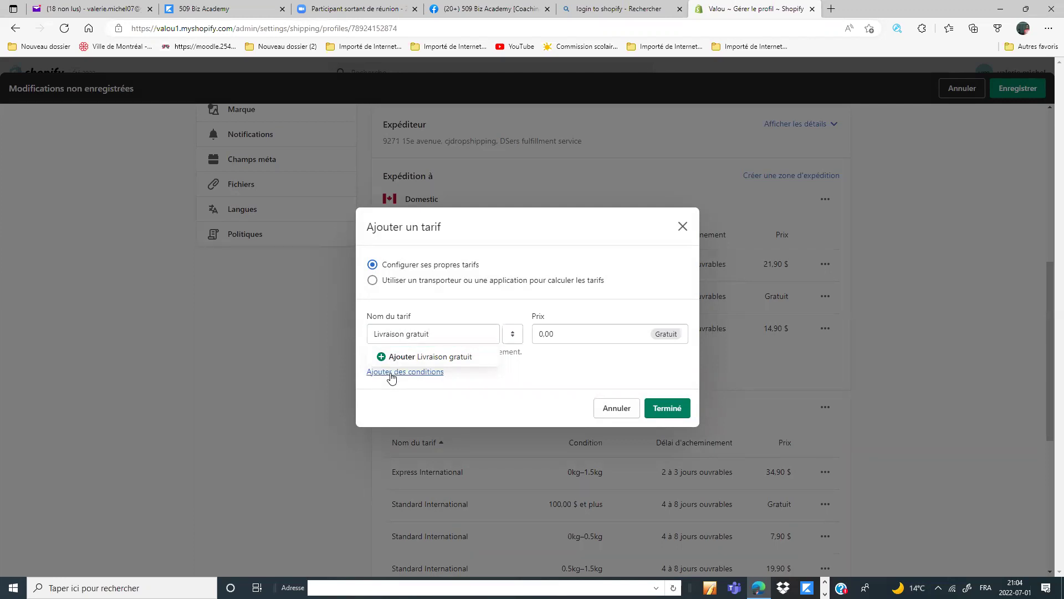
{"action": "left_click", "coordinate": [392, 372]}
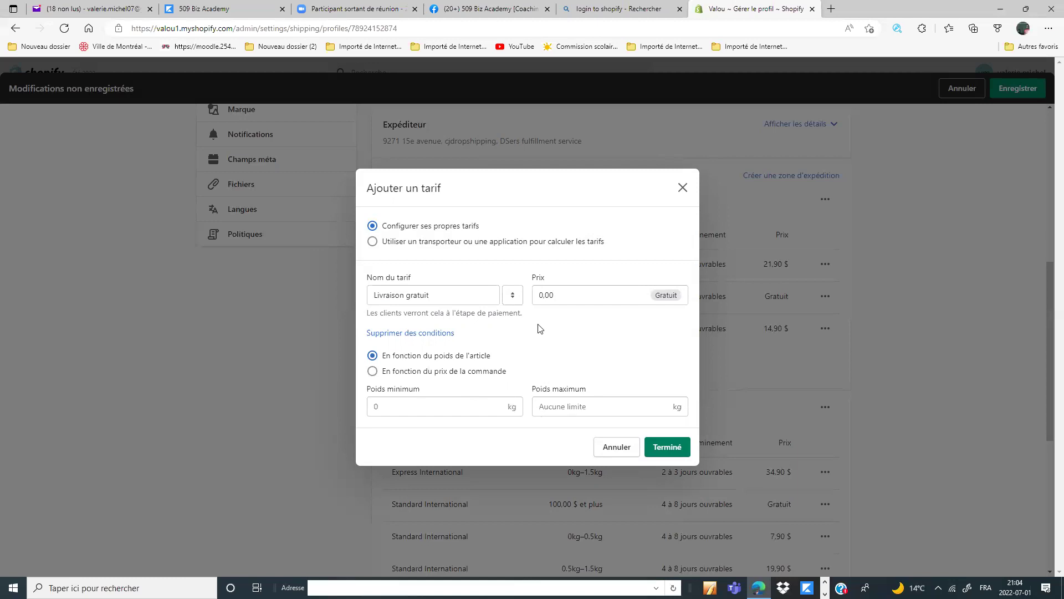
{"action": "left_click", "coordinate": [666, 452]}
{"action": "left_click", "coordinate": [667, 453]}
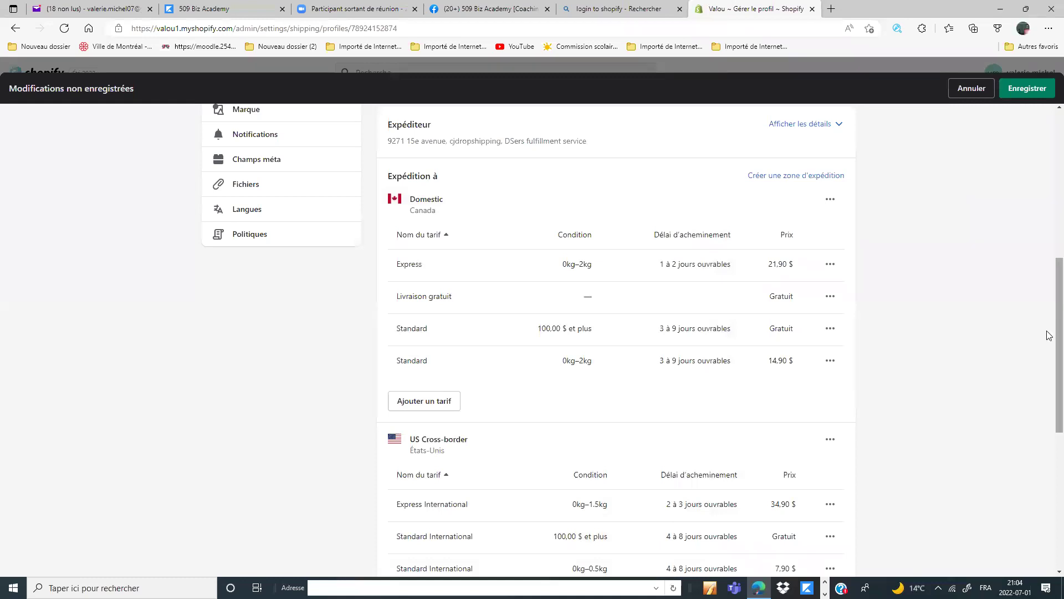
Step: Scroll back up the profile page to check the Domestic zone's four rates
{"action": "left_click_drag", "start_coordinate": [1049, 331], "coordinate": [1049, 286]}
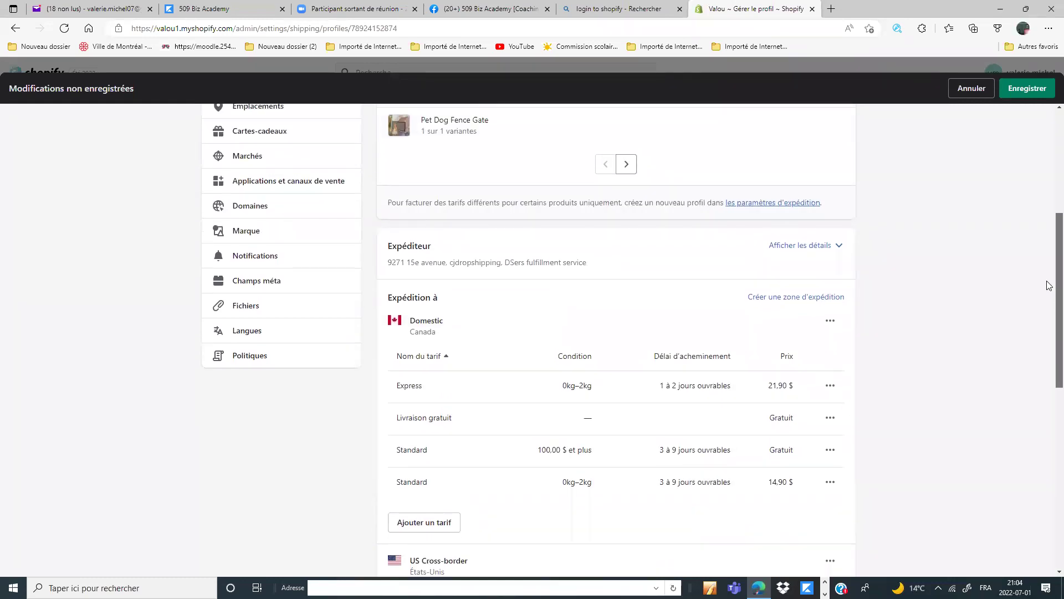
{"action": "left_click_drag", "start_coordinate": [1050, 284], "coordinate": [1049, 264]}
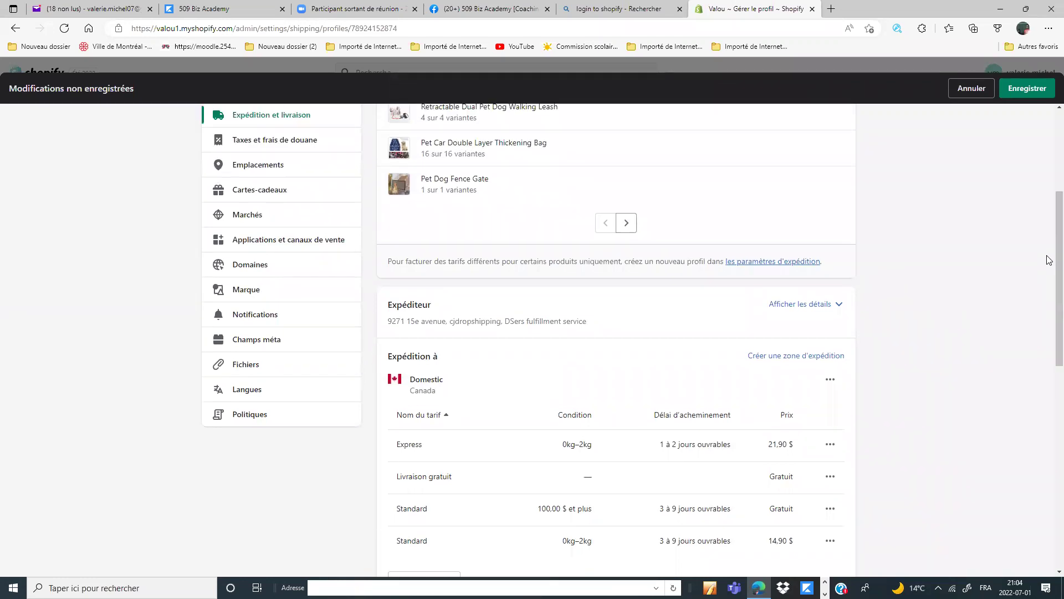
{"action": "left_click_drag", "start_coordinate": [1049, 215], "coordinate": [1049, 150]}
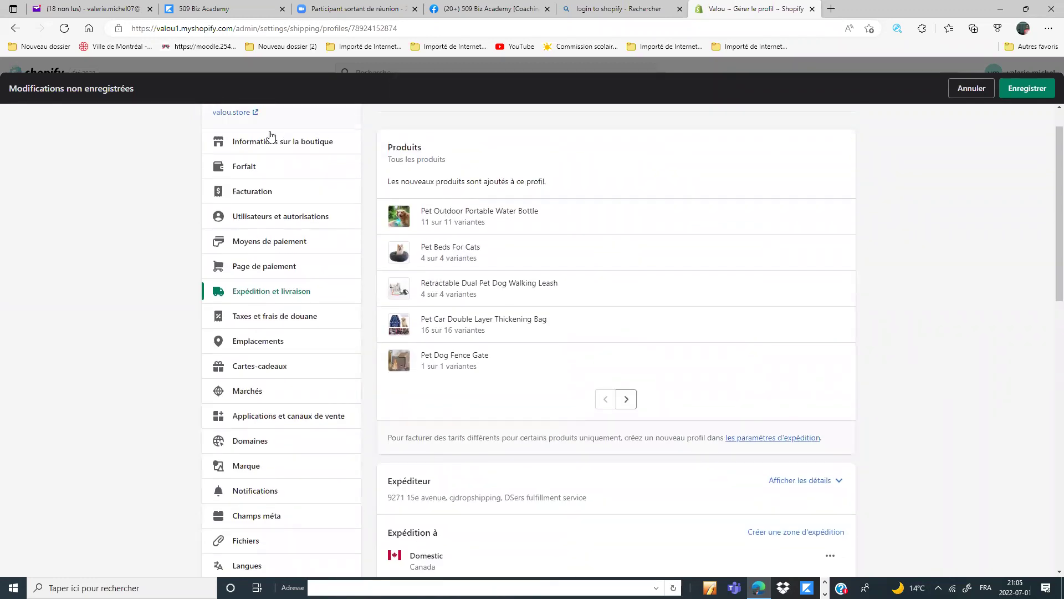
Step: Open the valou.store storefront in a new tab, then go back to the Shopify settings
{"action": "left_click", "coordinate": [231, 112]}
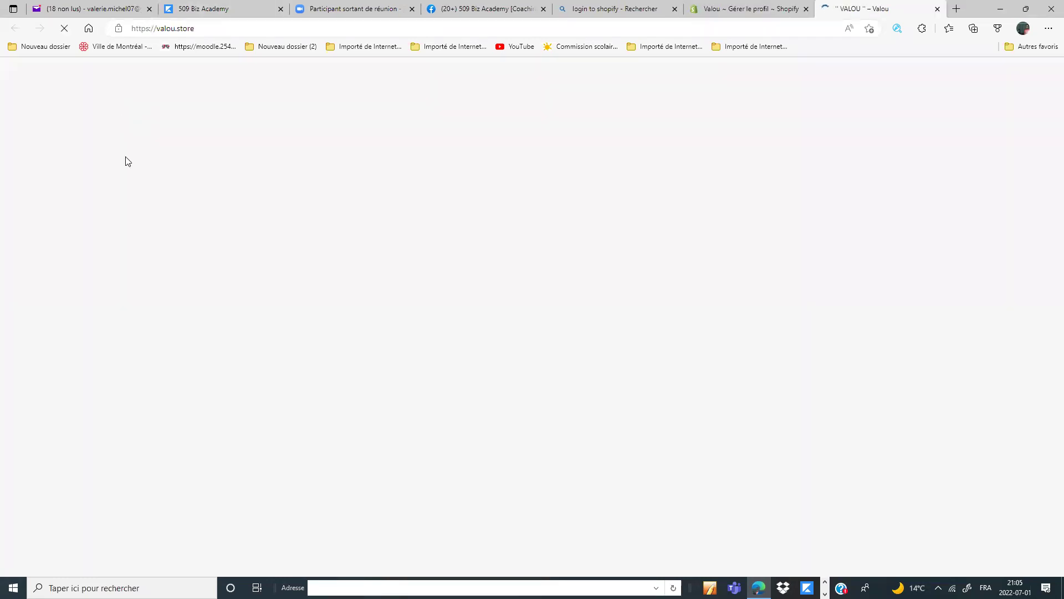
{"action": "left_click", "coordinate": [312, 11]}
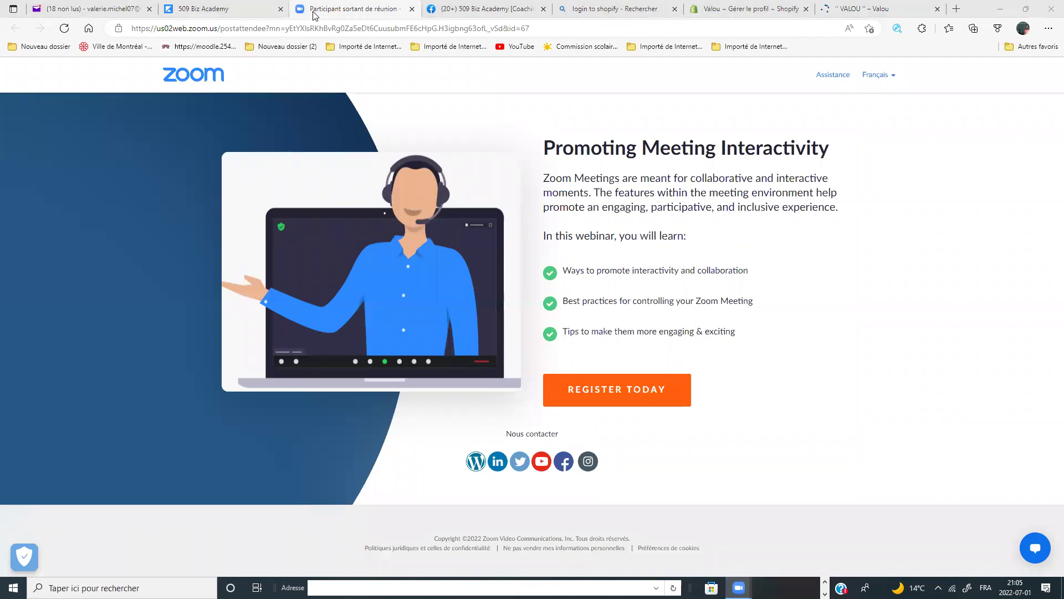
{"action": "left_click", "coordinate": [711, 10]}
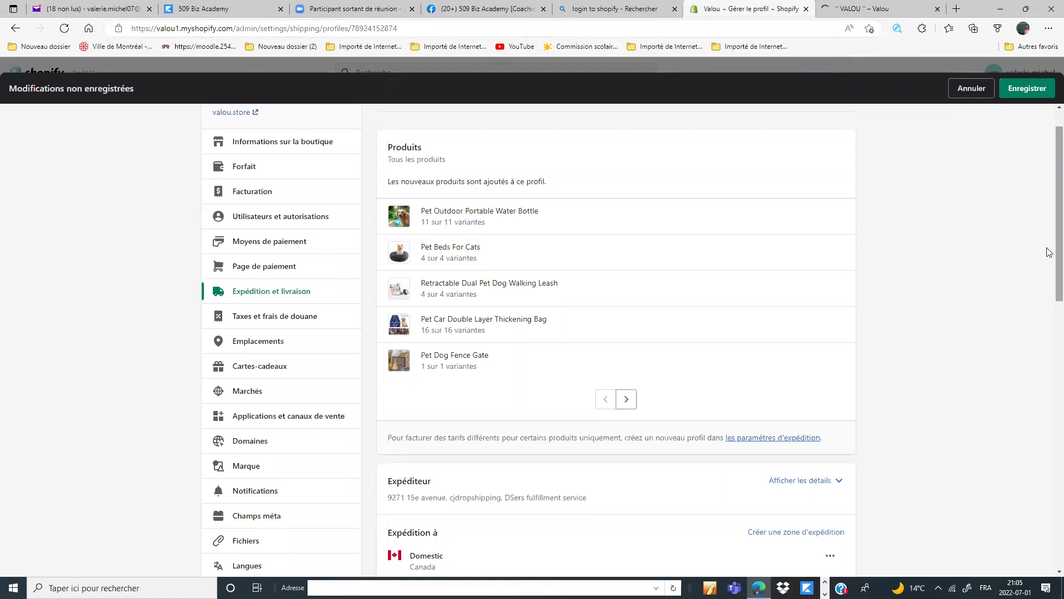
Step: Find the Livraison gratuit rate among the Domestic rates and open its edit form
{"action": "scroll", "coordinate": [1049, 262], "scroll_direction": "down", "scroll_amount": 1}
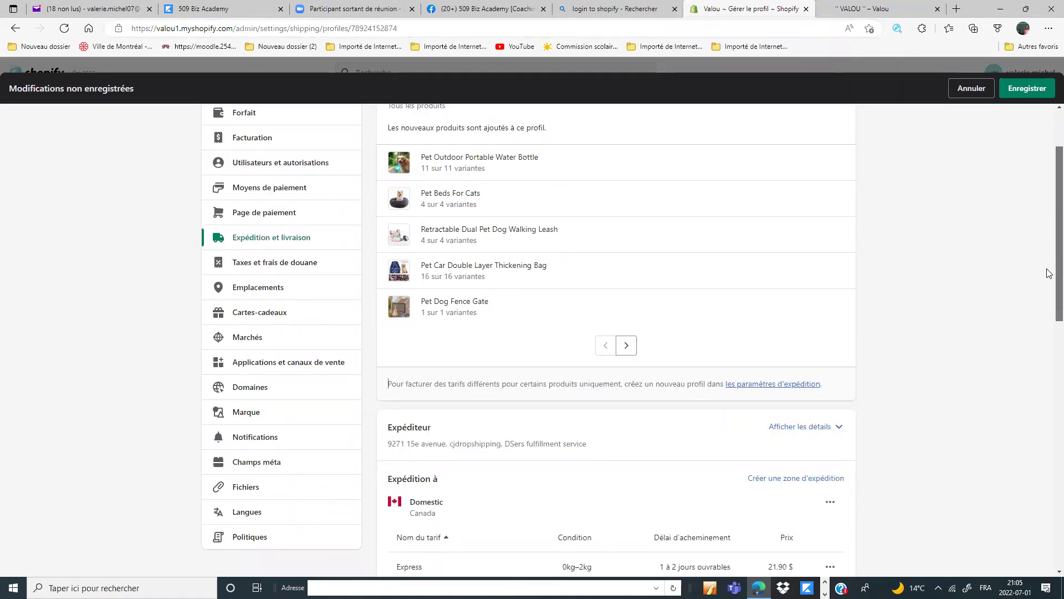
{"action": "scroll", "coordinate": [1049, 268], "scroll_direction": "up", "scroll_amount": 2}
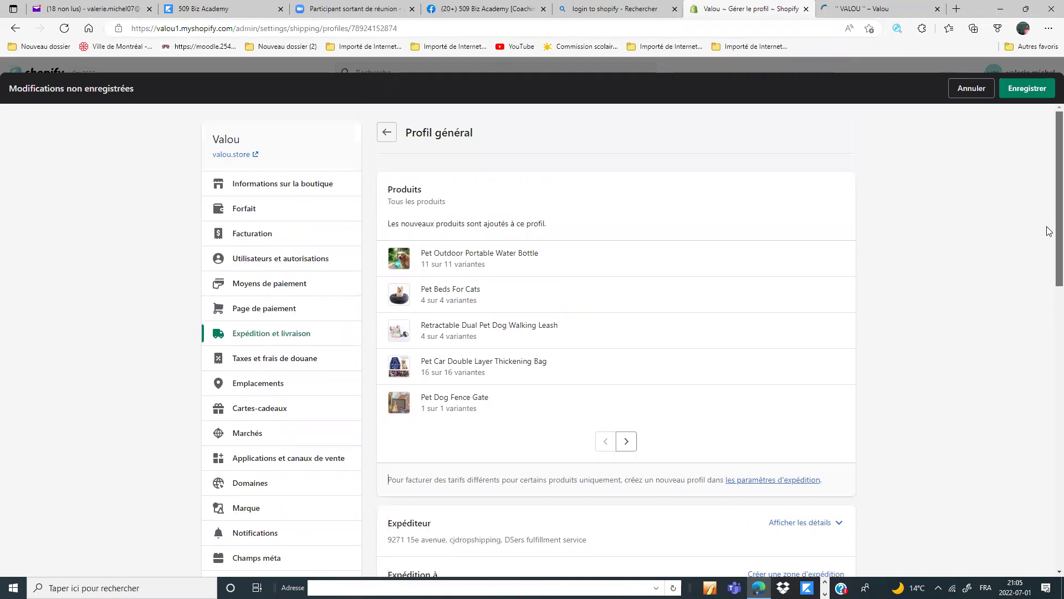
{"action": "scroll", "coordinate": [1049, 272], "scroll_direction": "down", "scroll_amount": 6}
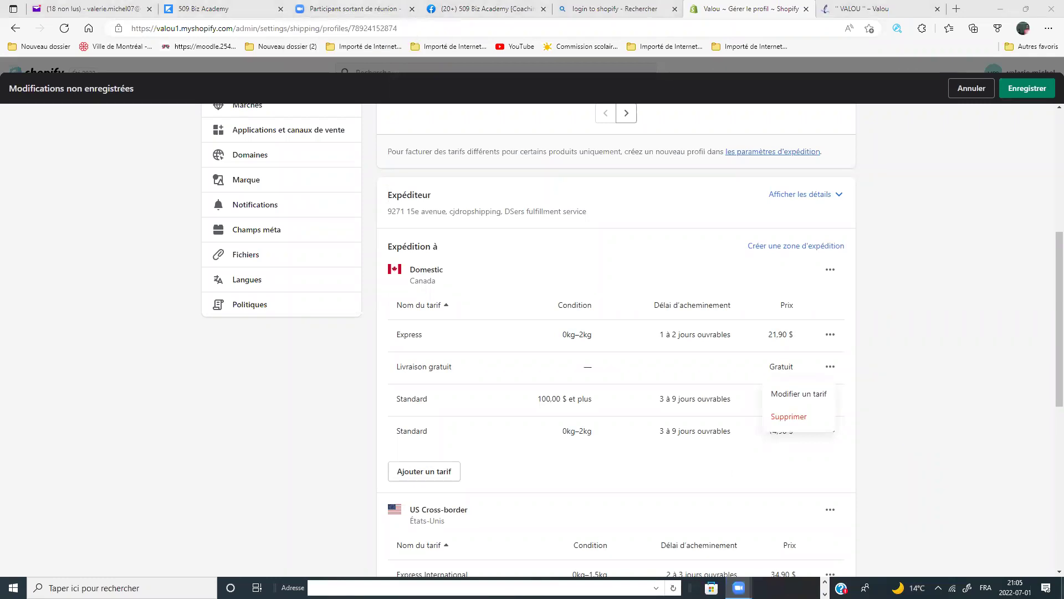
{"action": "left_click", "coordinate": [796, 394]}
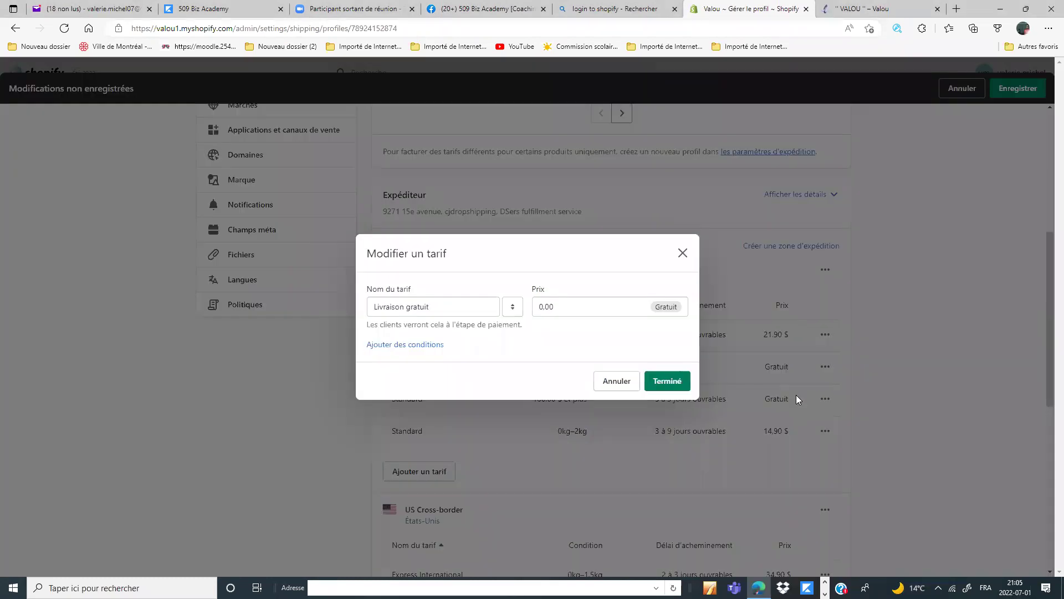
Step: Rename the free rate to 'Insured Shipping & Handing', keeping price 0.00, and confirm
{"action": "left_click", "coordinate": [426, 306]}
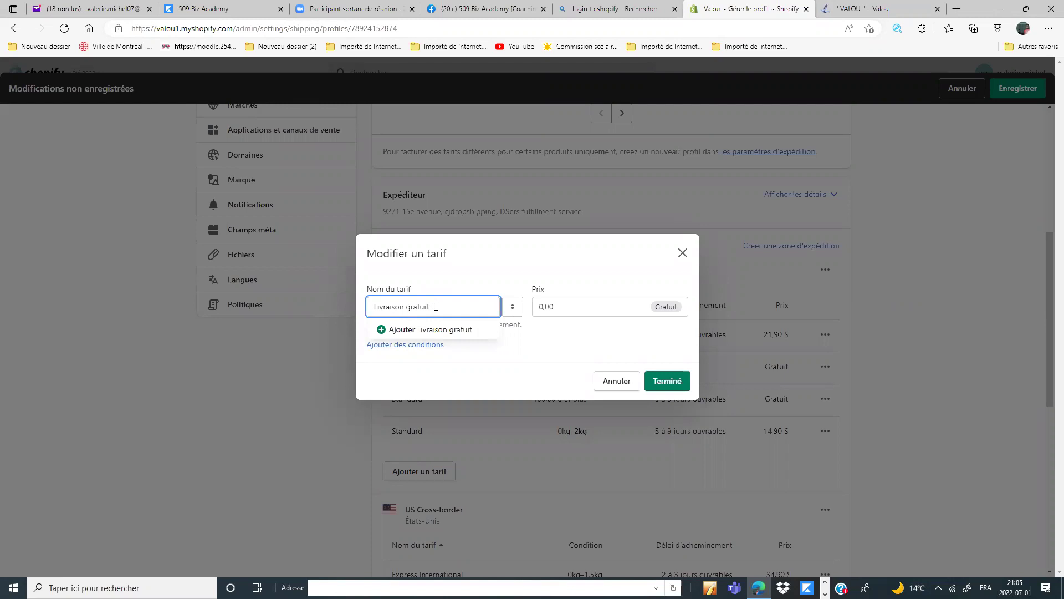
{"action": "triple_click", "coordinate": [436, 306]}
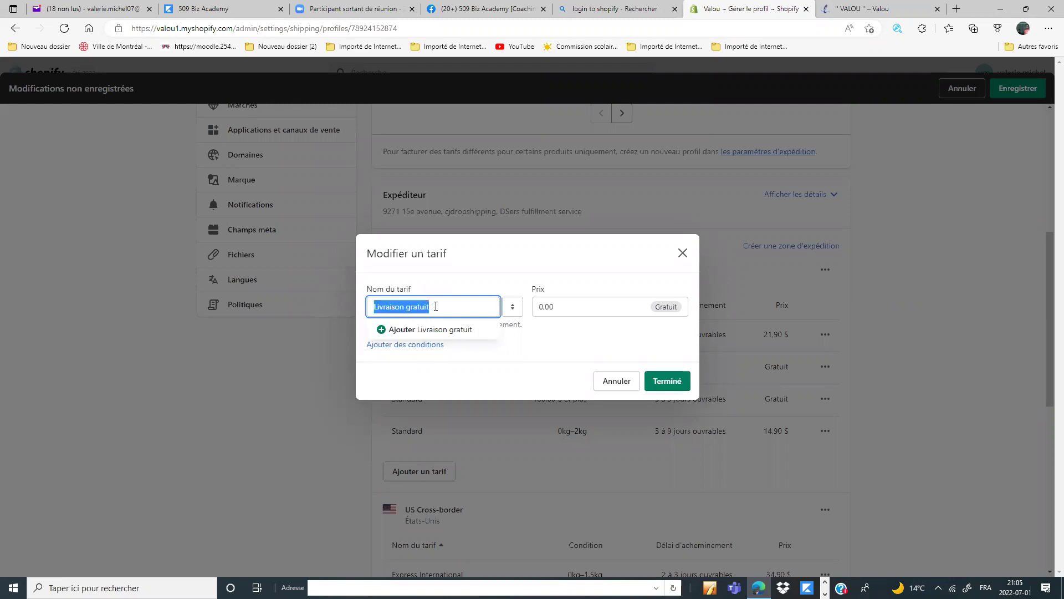
{"action": "type", "text": "l"}
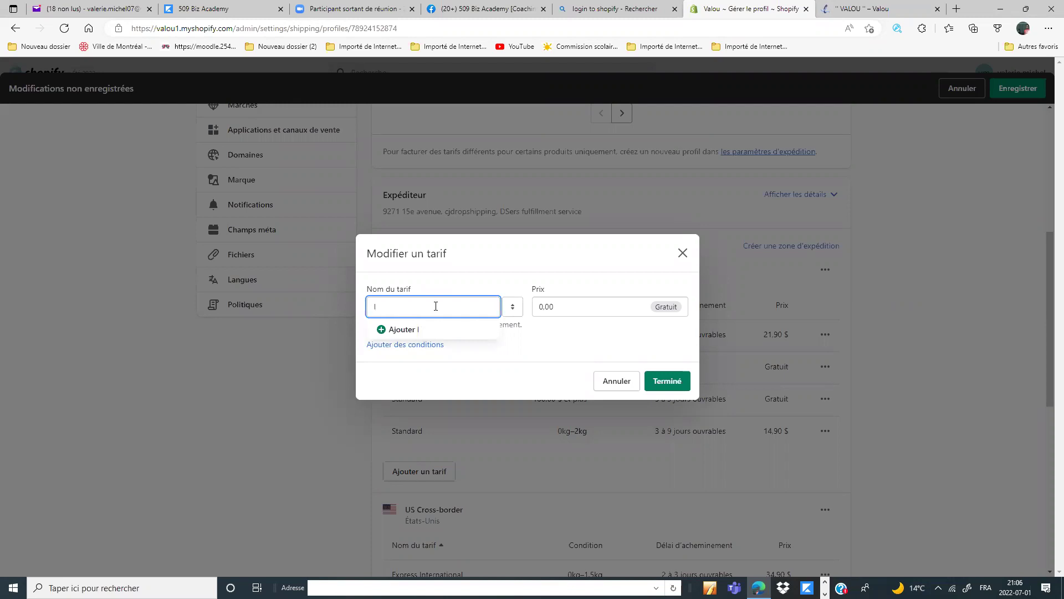
{"action": "type", "text": "nsured"}
{"action": "type", "text": "Shipping &"}
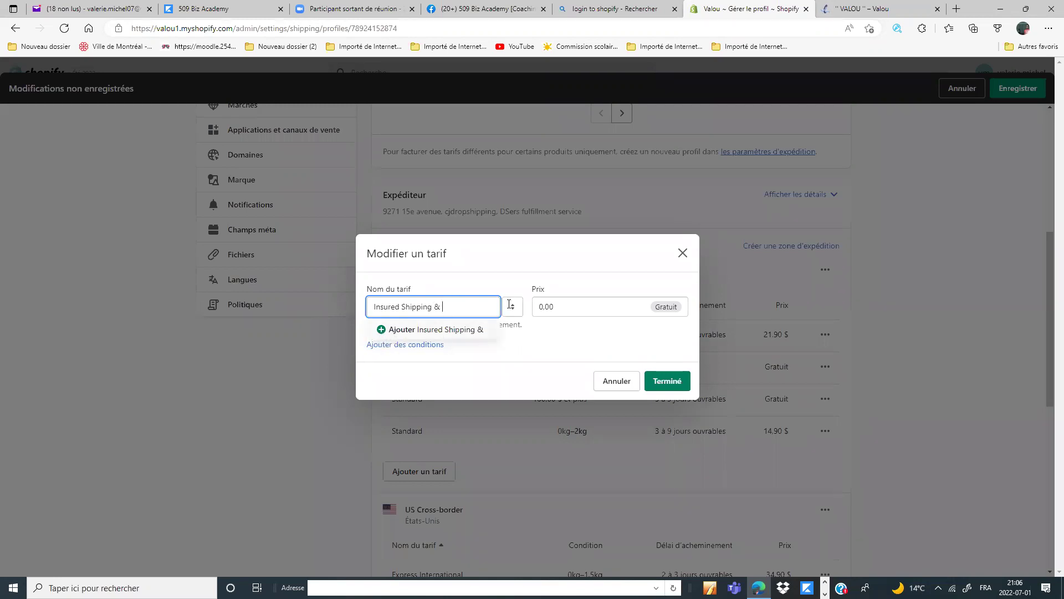
{"action": "left_click", "coordinate": [526, 306]}
{"action": "left_click", "coordinate": [571, 306]}
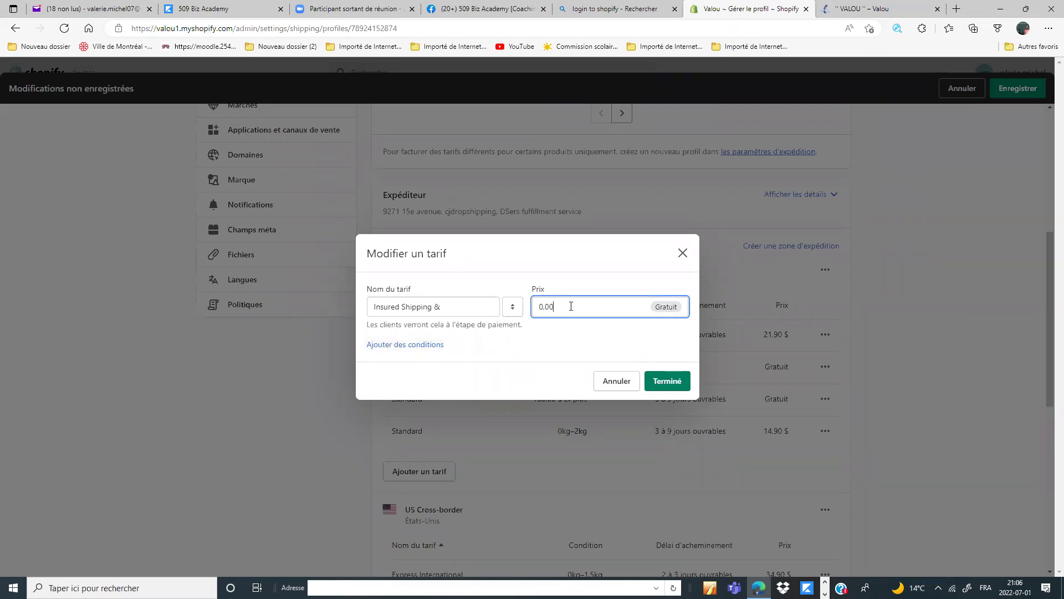
{"action": "left_click", "coordinate": [464, 306]}
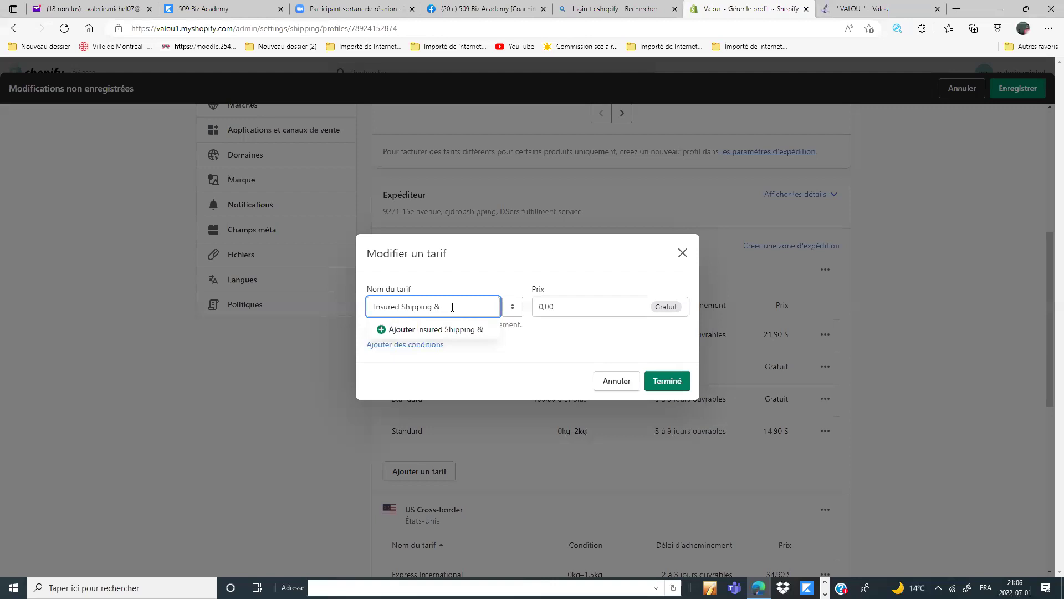
{"action": "type", "text": "Handing"}
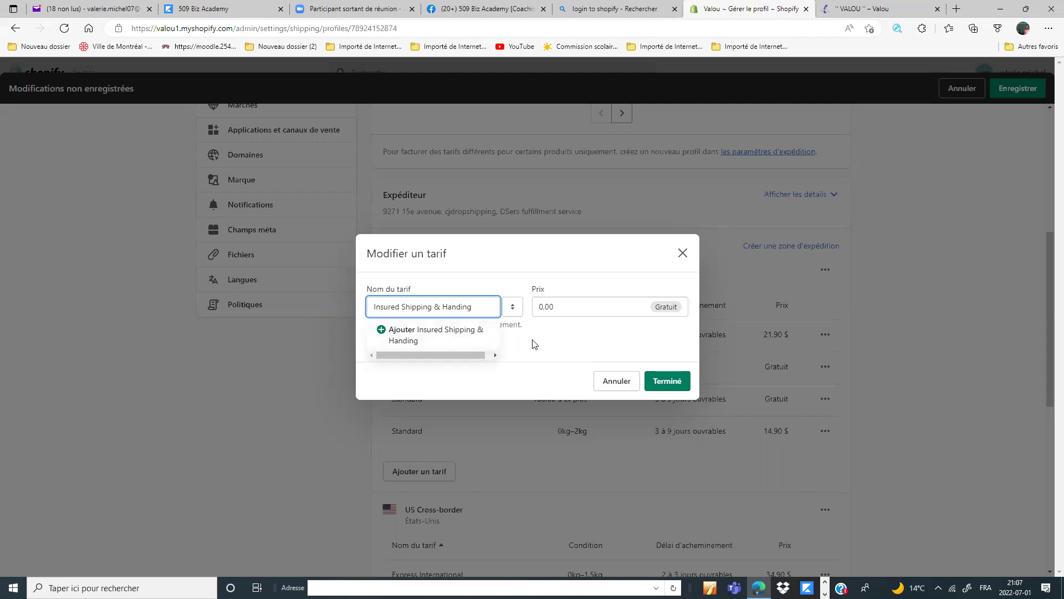
{"action": "left_click", "coordinate": [429, 333]}
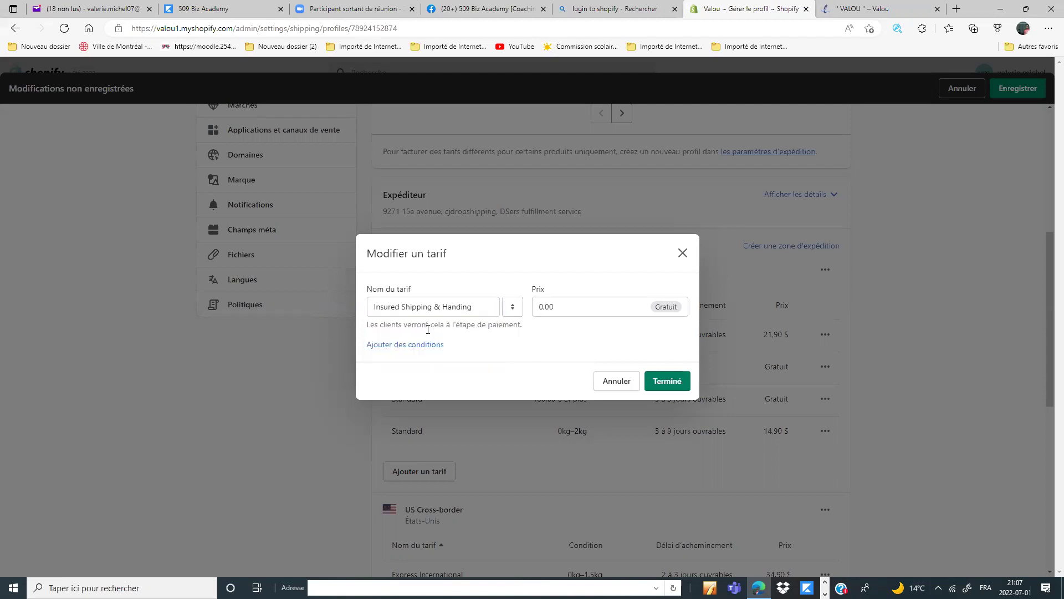
{"action": "left_click", "coordinate": [416, 348]}
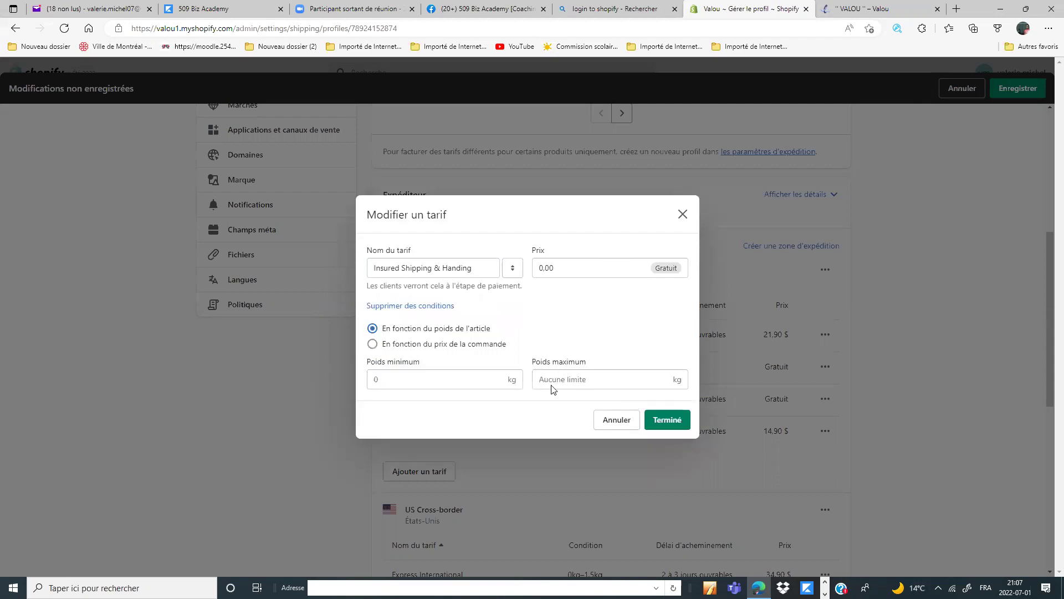
{"action": "left_click", "coordinate": [672, 424]}
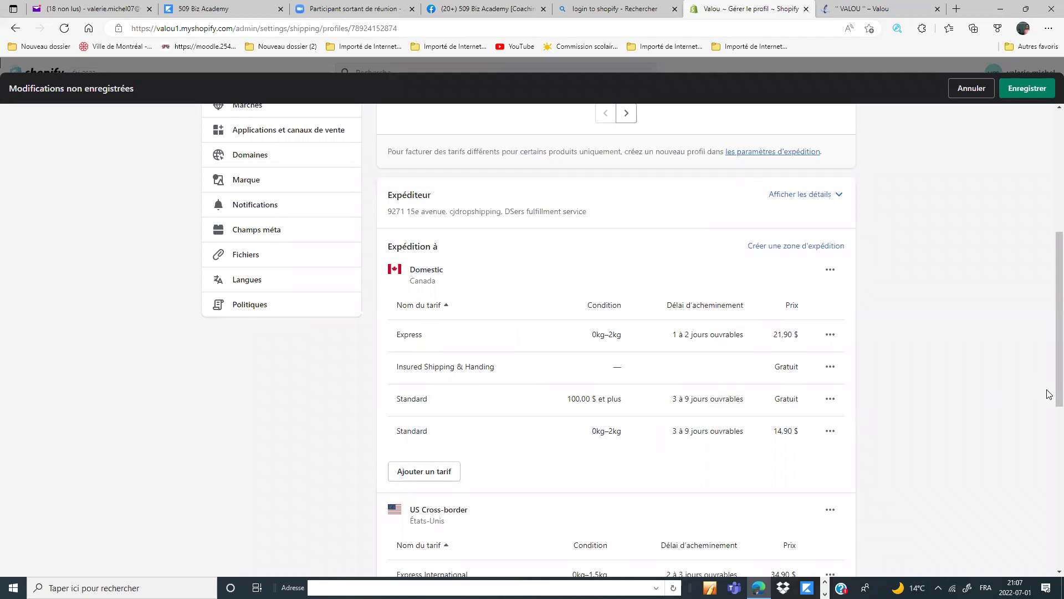
Step: Start adding a rate to the Rest of the World zone, after cancelling one for US Cross-border
{"action": "scroll", "coordinate": [1048, 415], "scroll_direction": "down", "scroll_amount": 1}
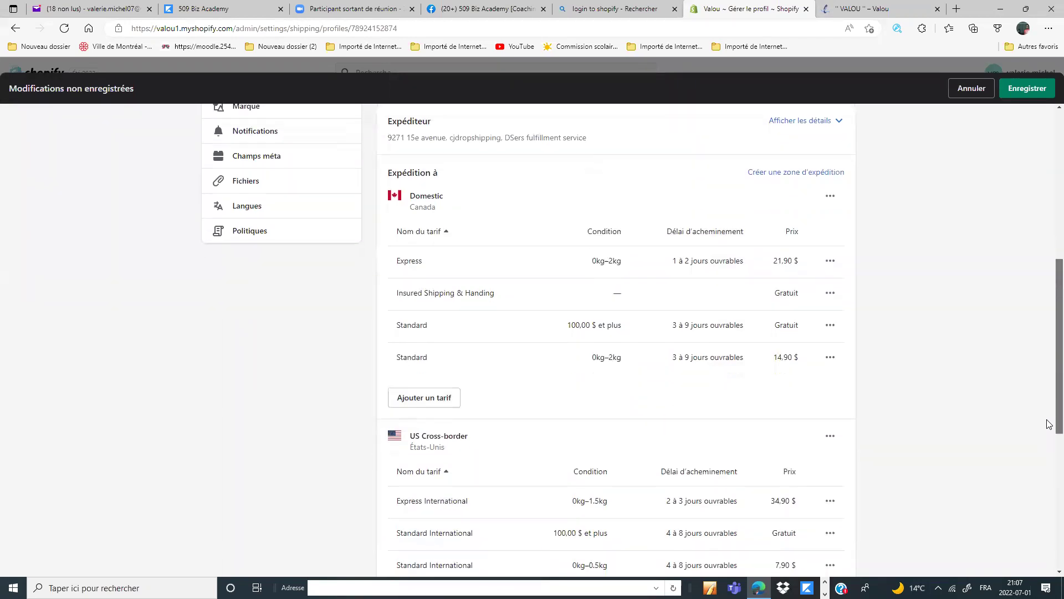
{"action": "scroll", "coordinate": [1048, 427], "scroll_direction": "down", "scroll_amount": 1}
{"action": "scroll", "coordinate": [1048, 435], "scroll_direction": "down", "scroll_amount": 1}
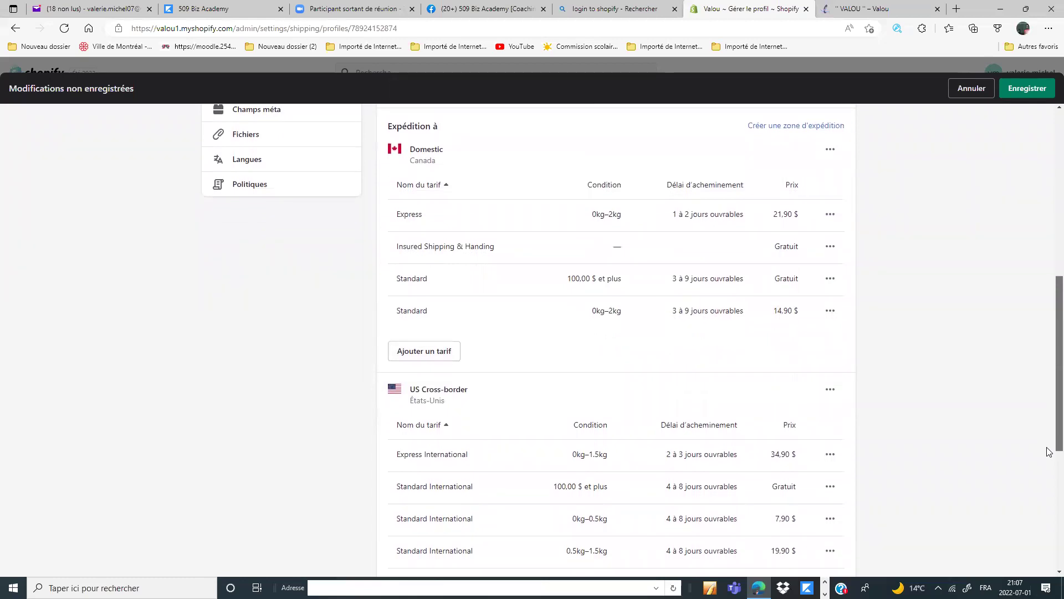
{"action": "scroll", "coordinate": [1049, 449], "scroll_direction": "down", "scroll_amount": 2}
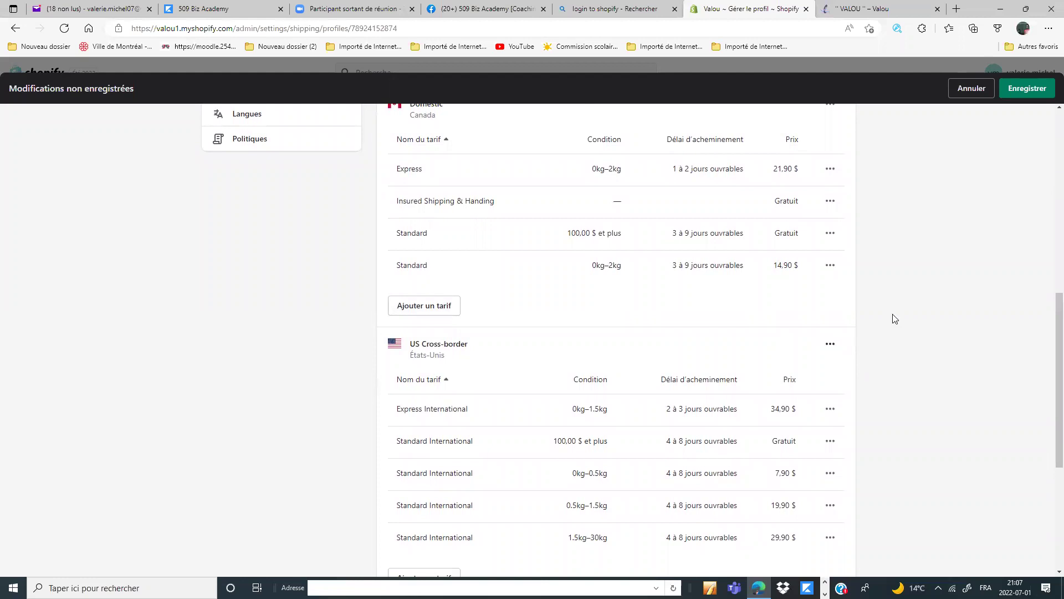
{"action": "scroll", "coordinate": [1048, 437], "scroll_direction": "down", "scroll_amount": 3}
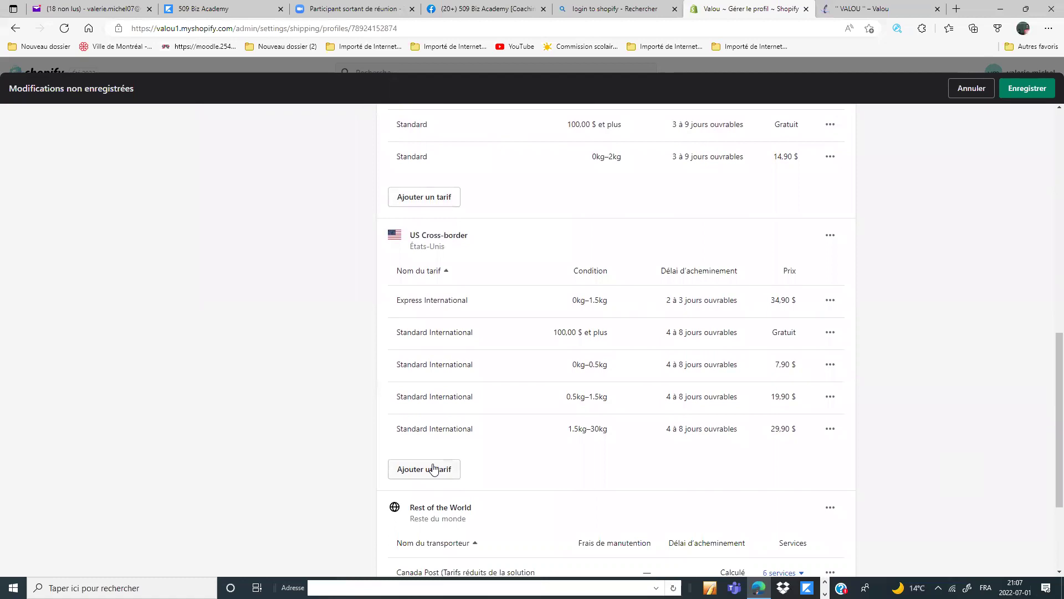
{"action": "left_click", "coordinate": [434, 469]}
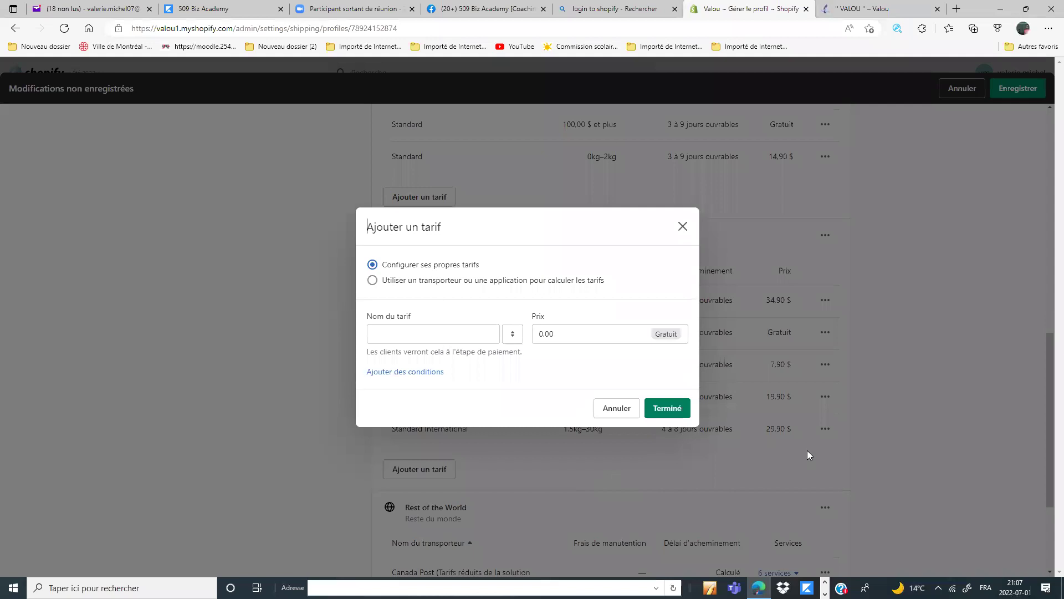
{"action": "left_click", "coordinate": [682, 226]}
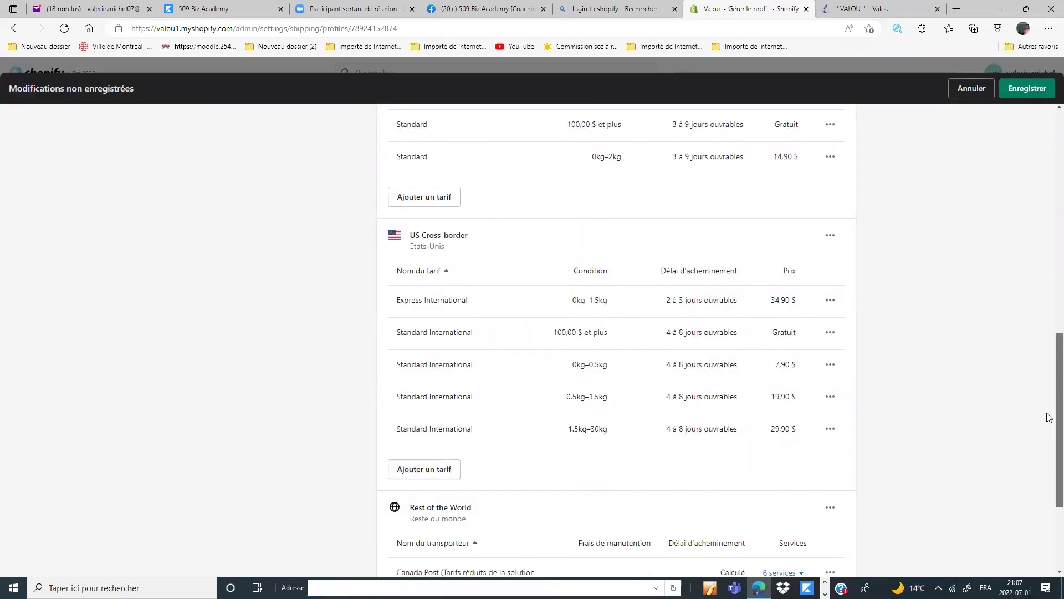
{"action": "scroll", "coordinate": [1049, 473], "scroll_direction": "down", "scroll_amount": 3}
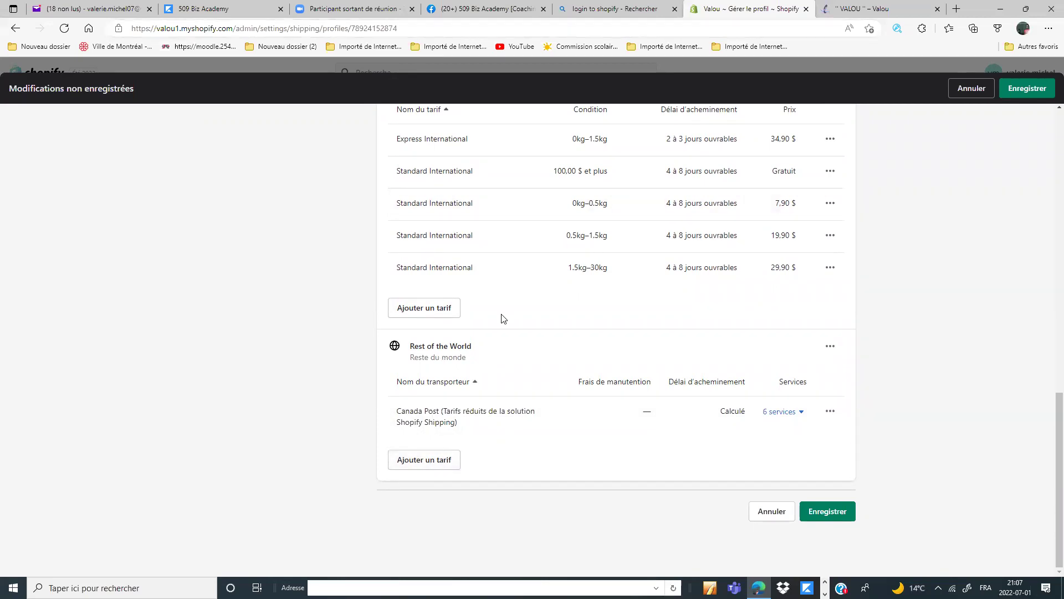
{"action": "left_click", "coordinate": [431, 460]}
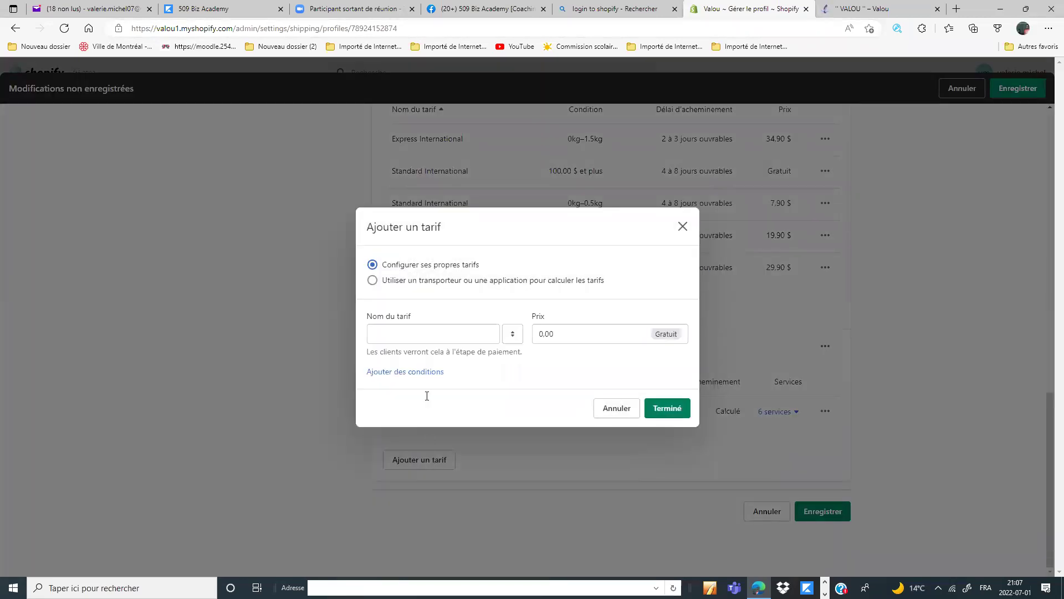
Step: Add a free 'Insured Shipping & Handing' rate to Rest of the World and save the profile
{"action": "left_click", "coordinate": [420, 332]}
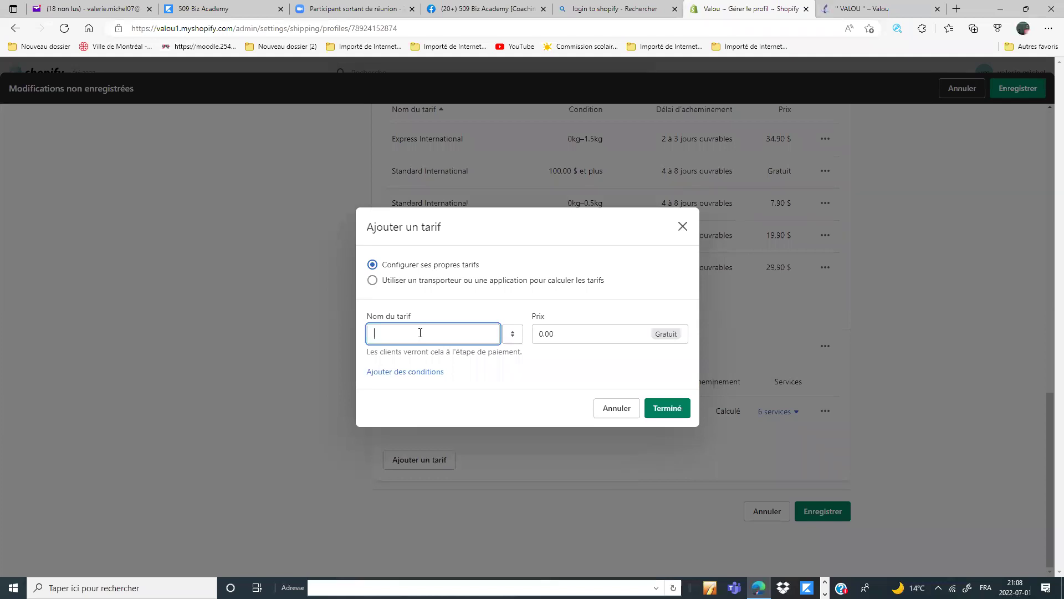
{"action": "type", "text": "I"}
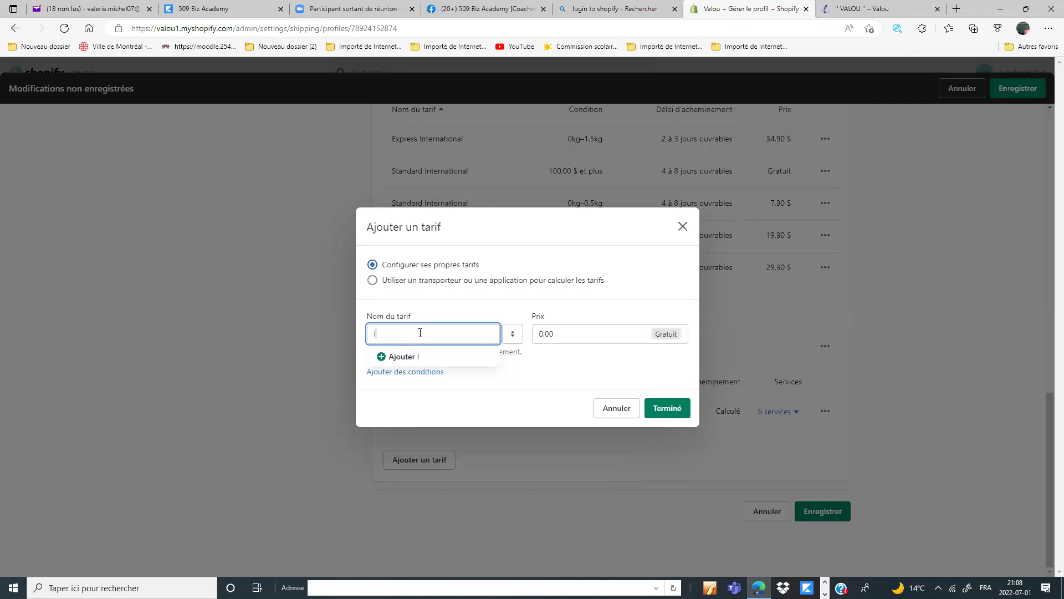
{"action": "type", "text": "nsured Shipping &"}
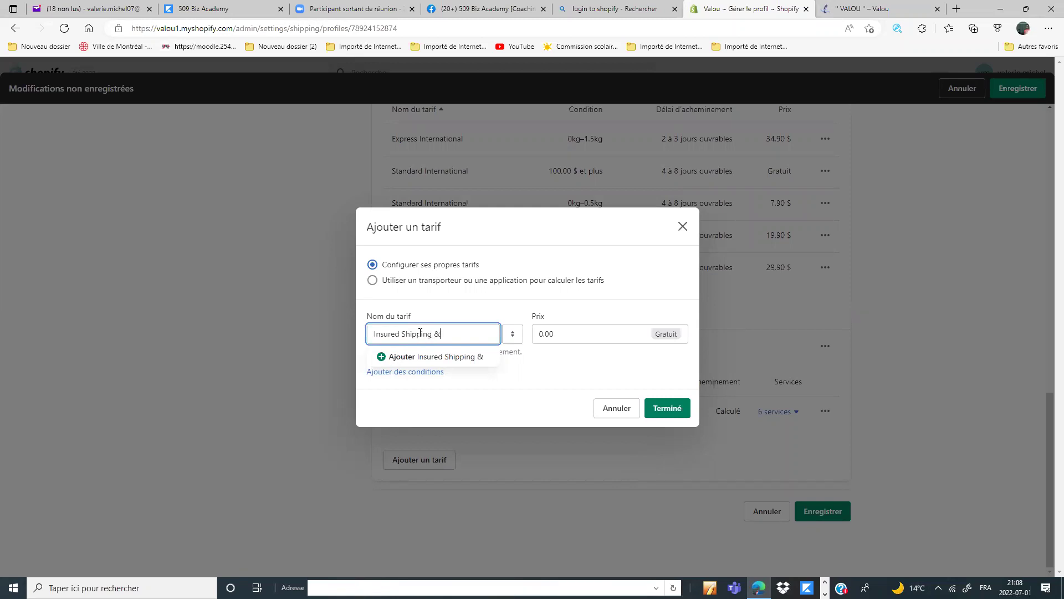
{"action": "type", "text": " Handing"}
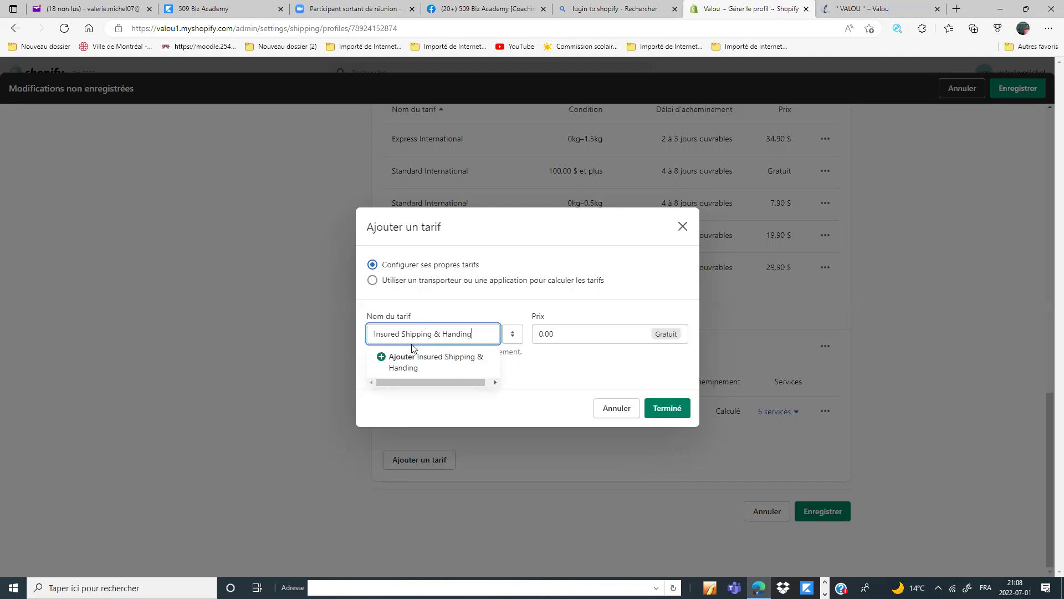
{"action": "left_click", "coordinate": [381, 359]}
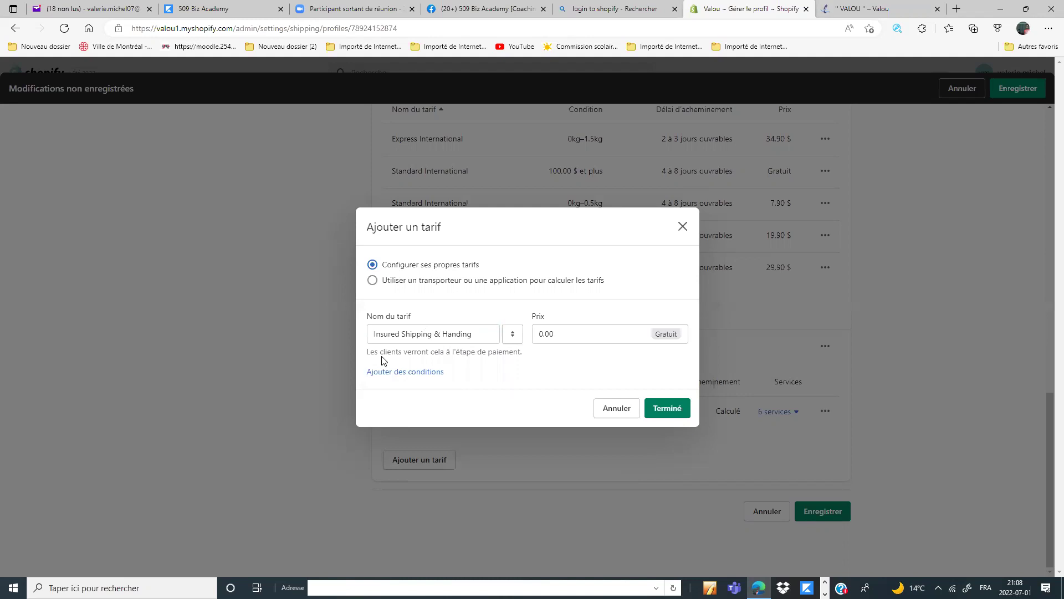
{"action": "left_click", "coordinate": [402, 372]}
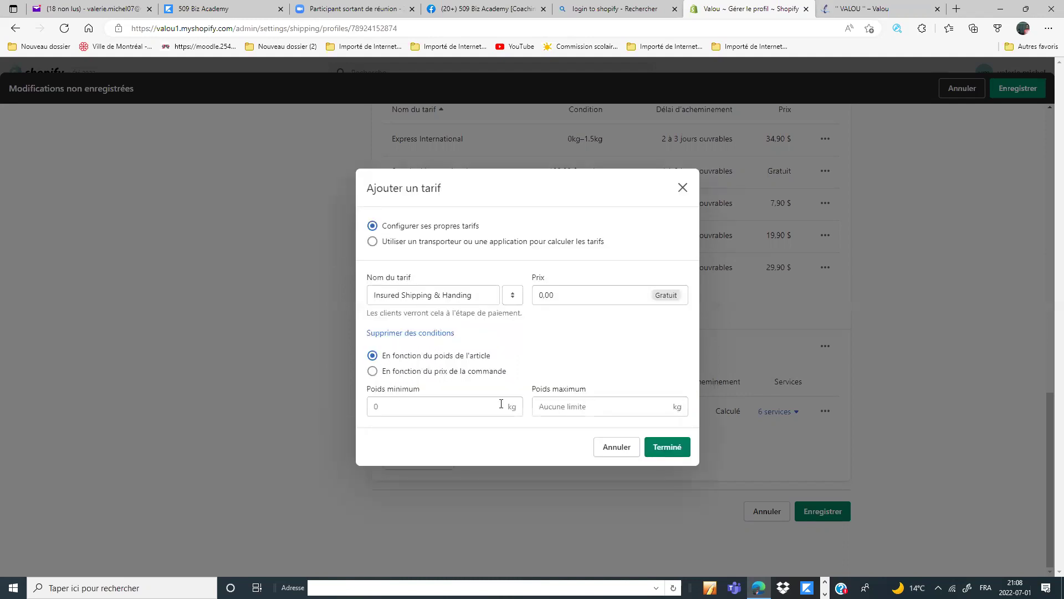
{"action": "left_click", "coordinate": [666, 452]}
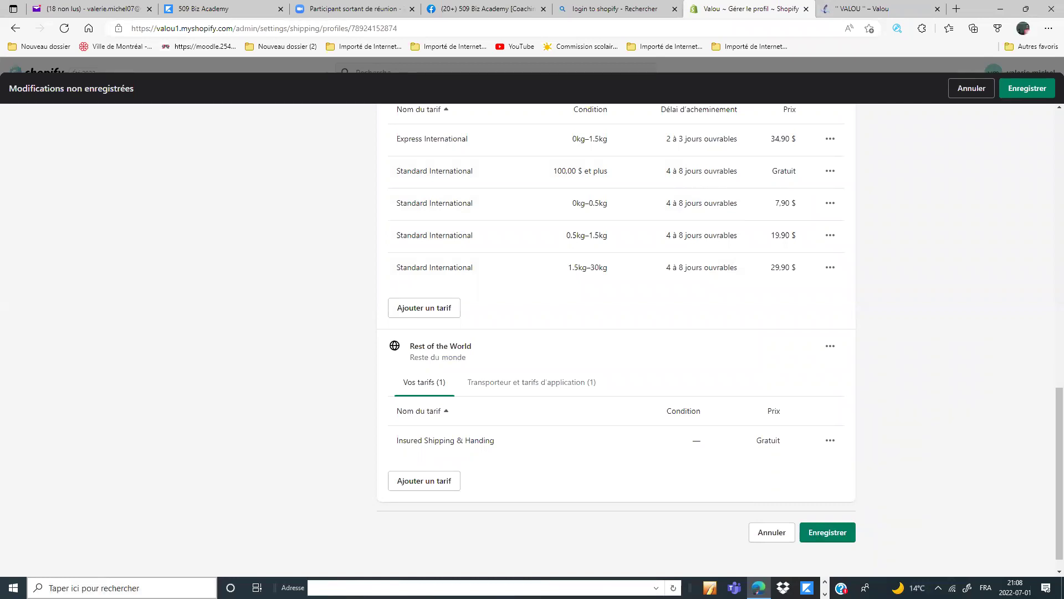
{"action": "left_click", "coordinate": [818, 531]}
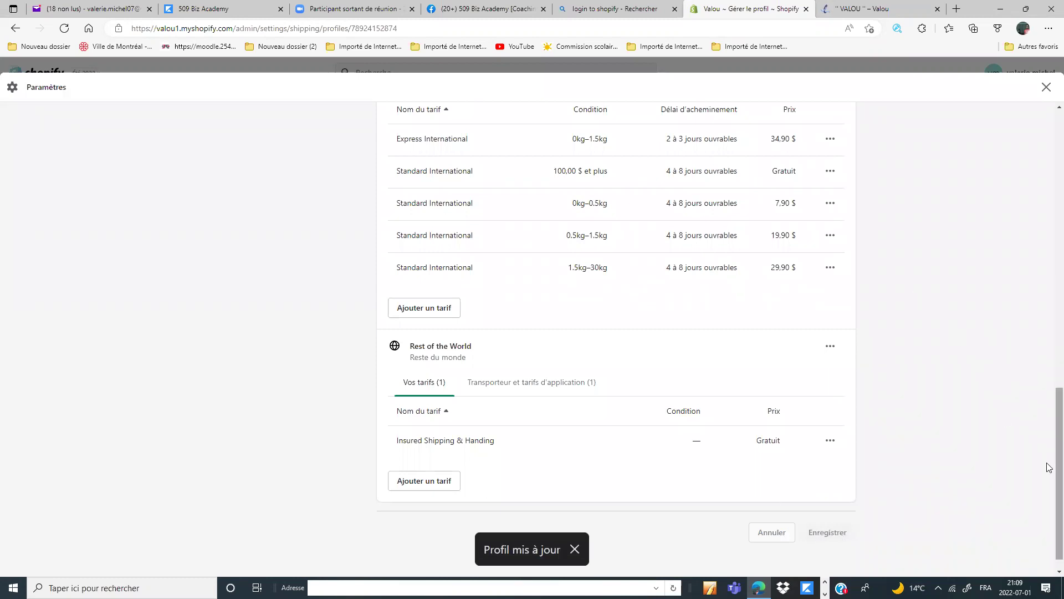
Step: Scroll back up the saved general profile to review the new Insured Shipping & Handing rate
{"action": "left_click_drag", "start_coordinate": [1048, 465], "coordinate": [1048, 310]}
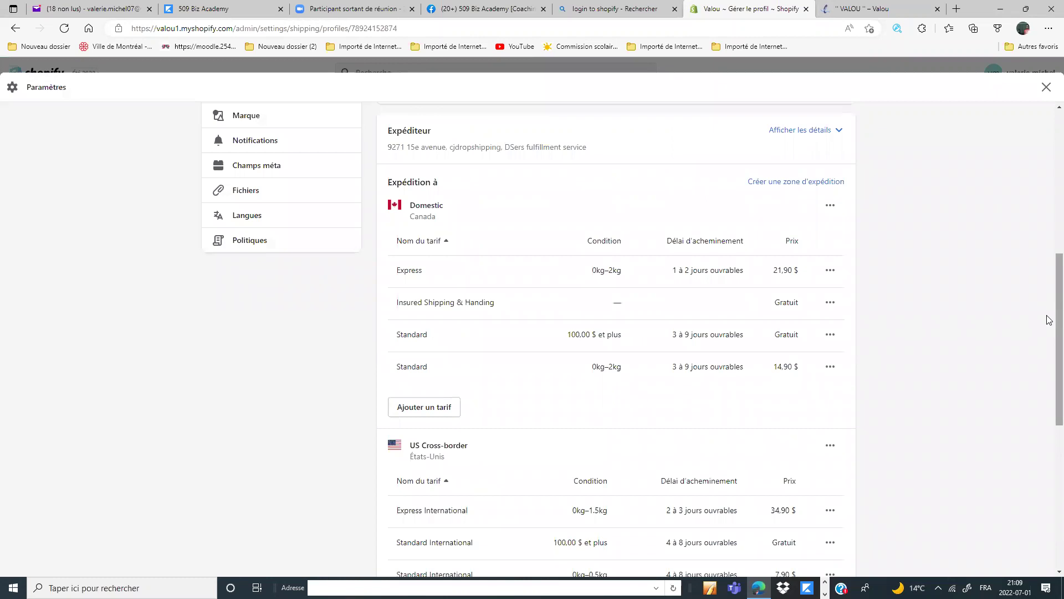
{"action": "left_click_drag", "start_coordinate": [1047, 315], "coordinate": [1047, 244]}
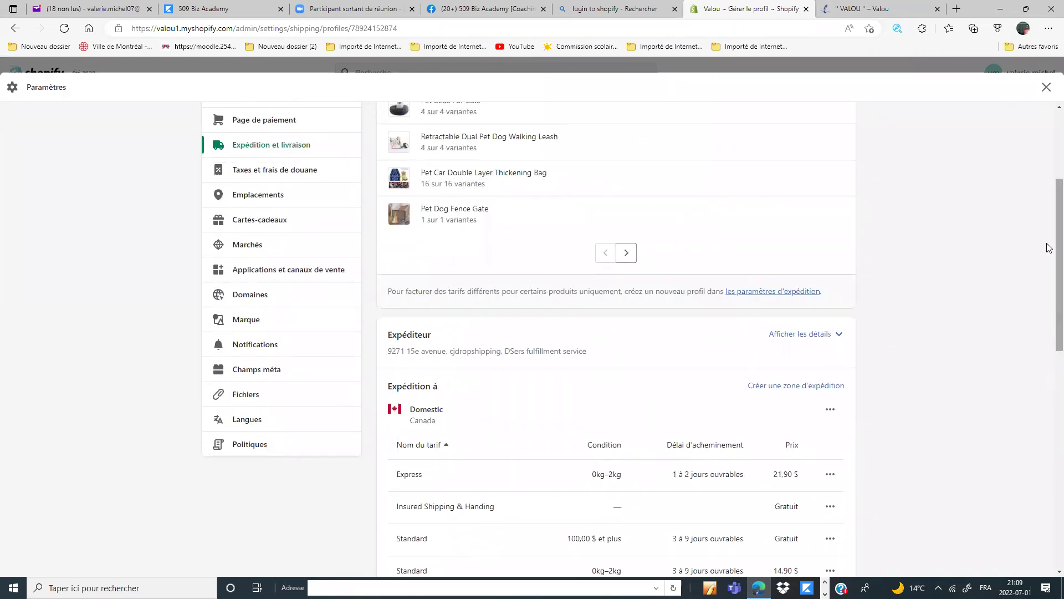
Step: In Marchés, activate the International market and dismiss the localized experiences notice
{"action": "left_click", "coordinate": [244, 245]}
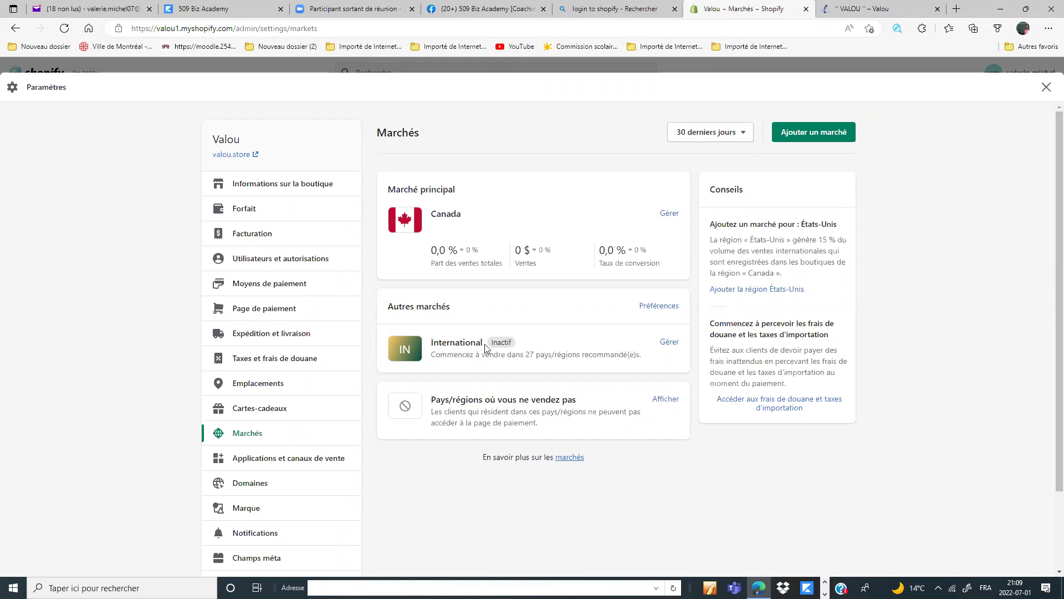
{"action": "left_click", "coordinate": [669, 348]}
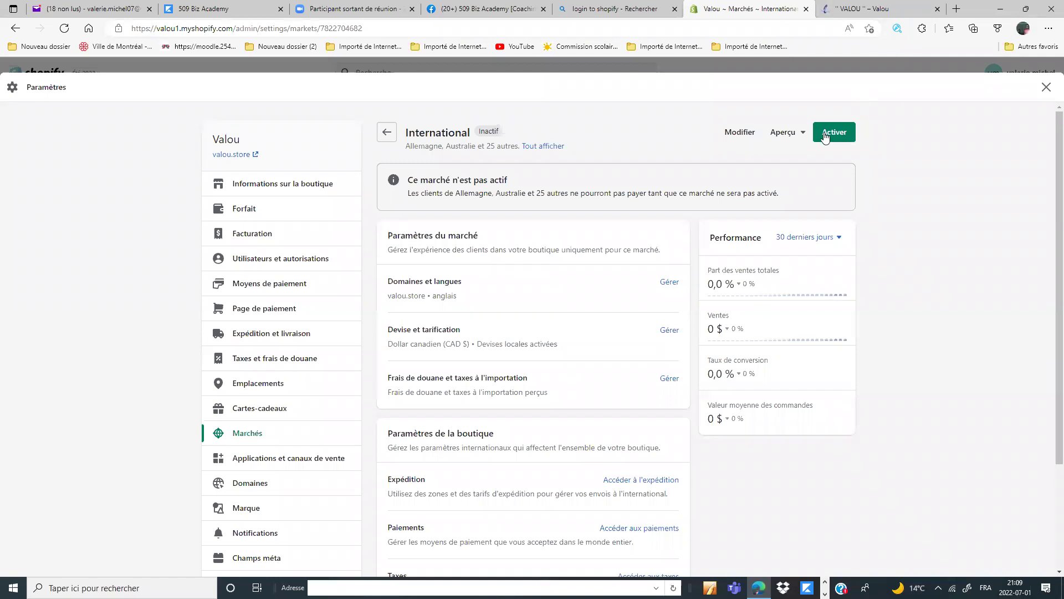
{"action": "left_click", "coordinate": [825, 136]}
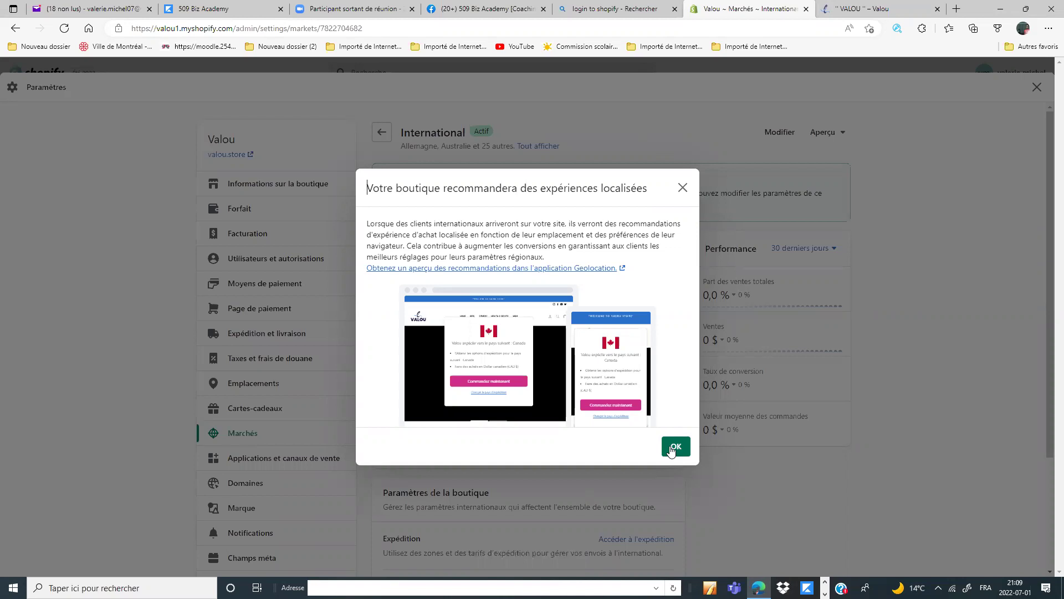
{"action": "left_click", "coordinate": [671, 450]}
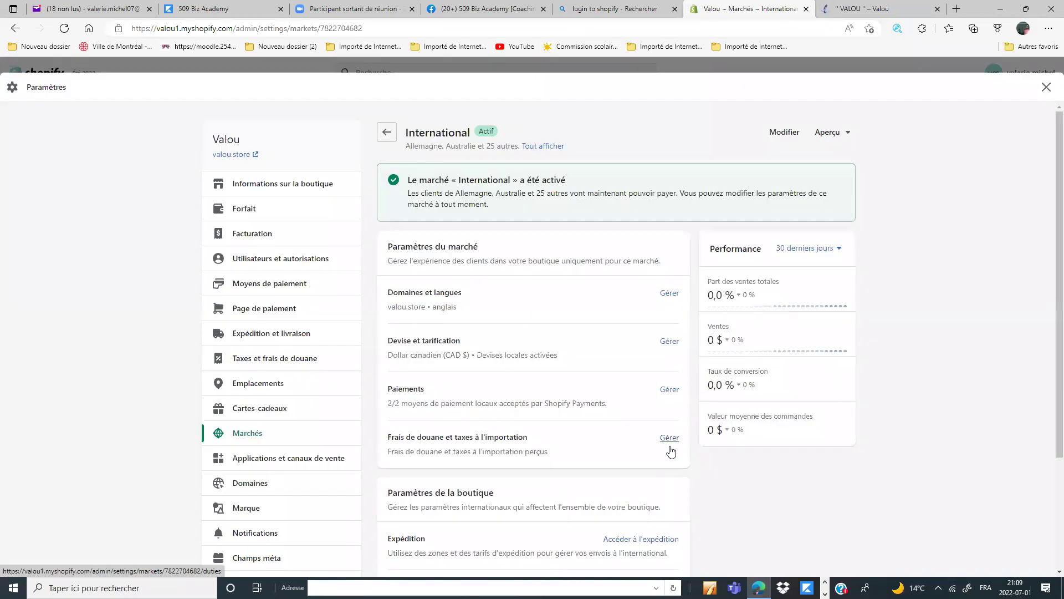
{"action": "left_click", "coordinate": [668, 439]}
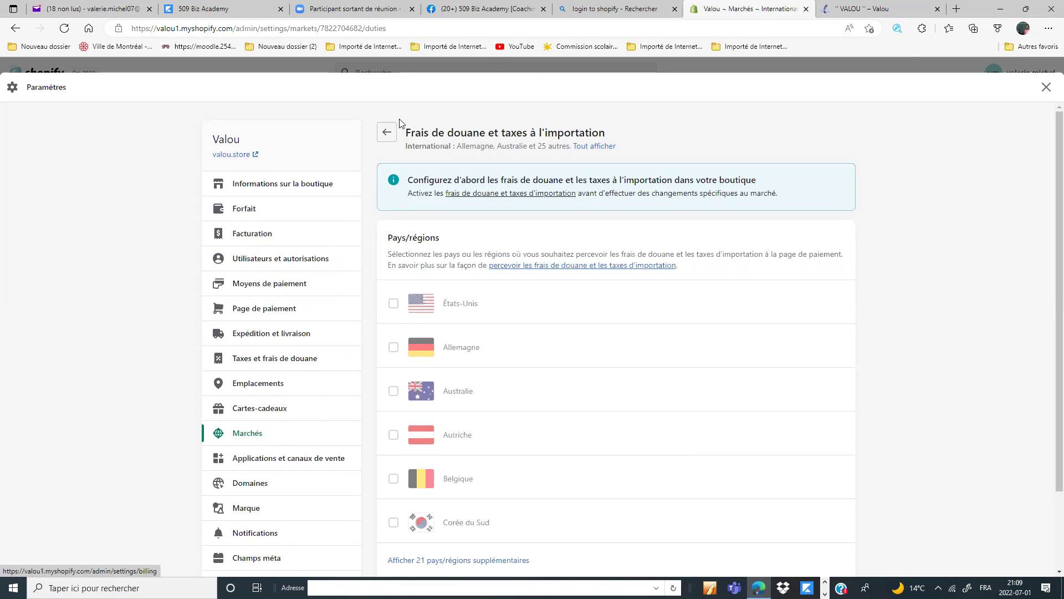
{"action": "left_click", "coordinate": [384, 136]}
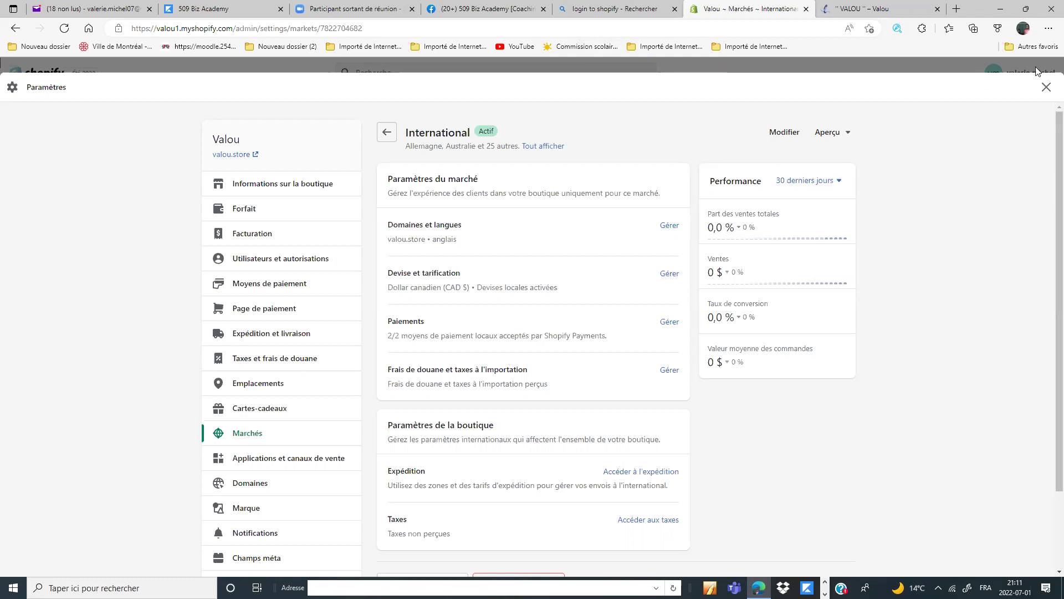
{"action": "left_click", "coordinate": [1044, 86]}
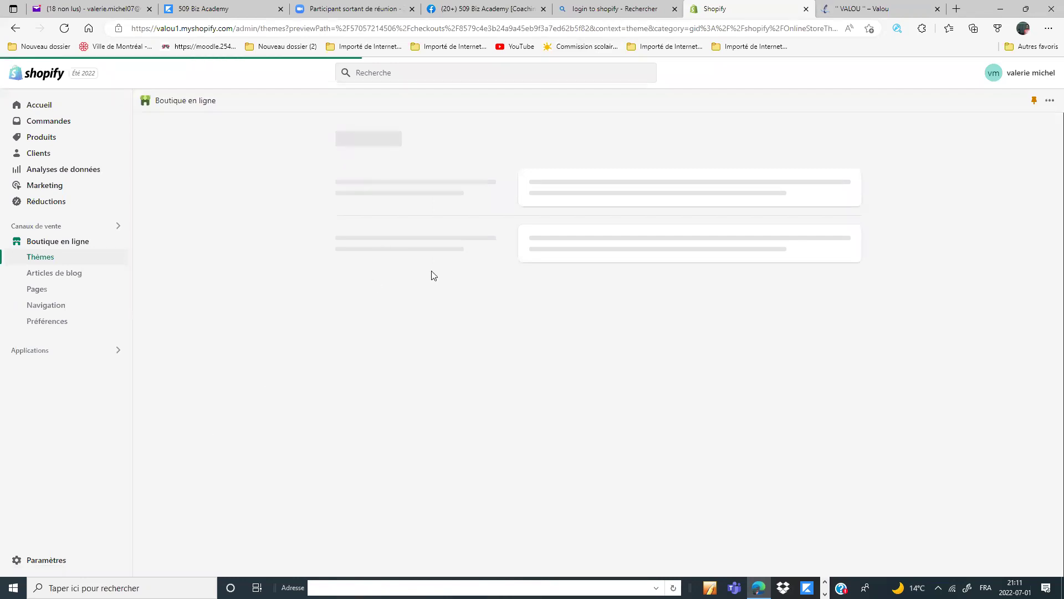
Step: Reopen Paramètres and go to Applications et canaux de vente
{"action": "left_click", "coordinate": [37, 561]}
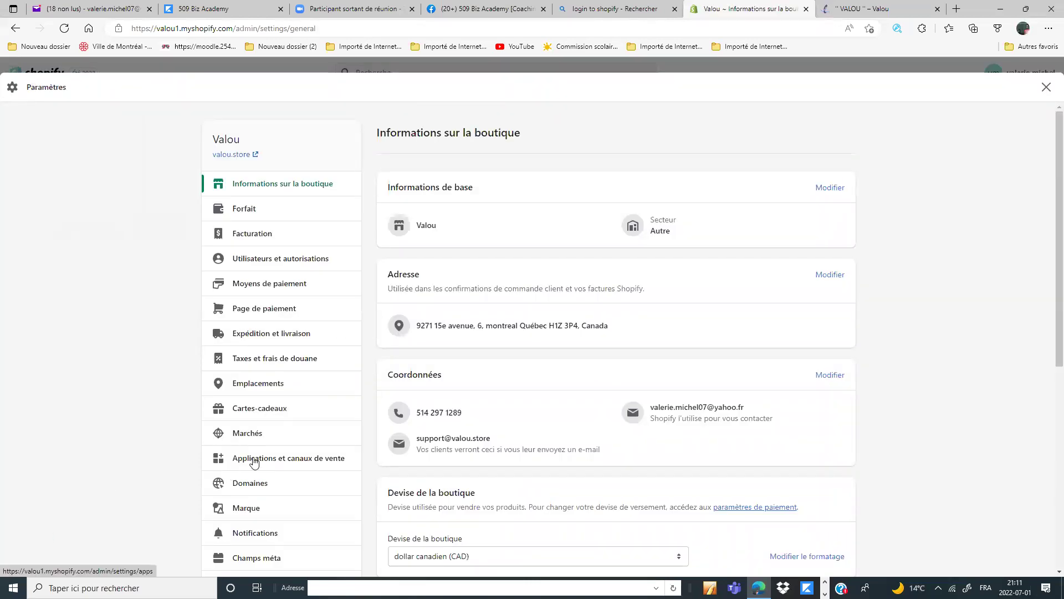
{"action": "left_click", "coordinate": [254, 459]}
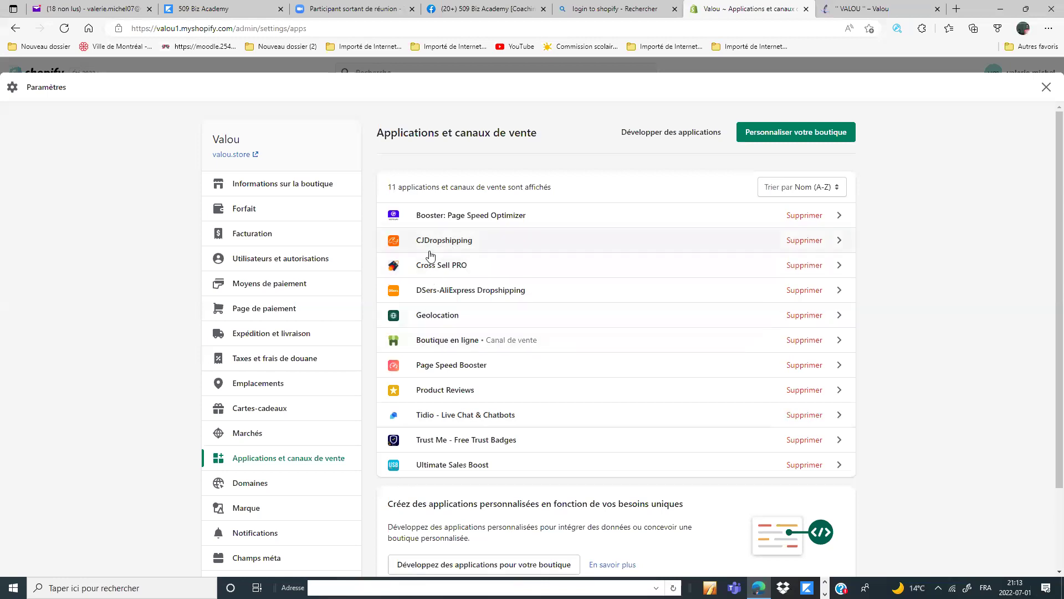
Step: Close the Paramètres overlay to return to the Themes page with VALOU on Impulse 4.1.1
{"action": "left_click", "coordinate": [1045, 88]}
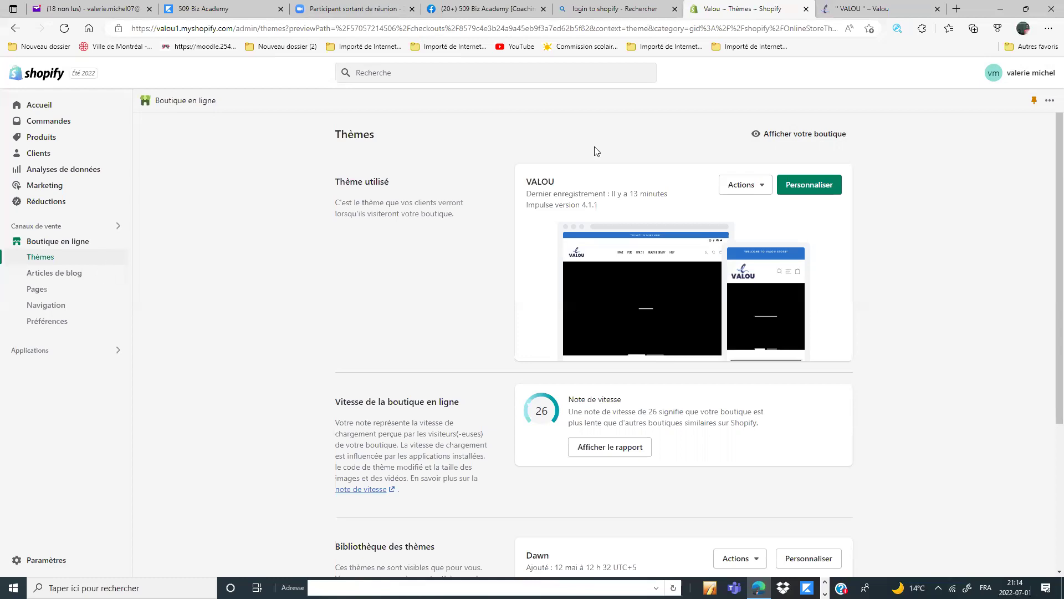
Step: Open the VALOU theme's home page in the theme editor with Personnaliser
{"action": "left_click", "coordinate": [808, 187]}
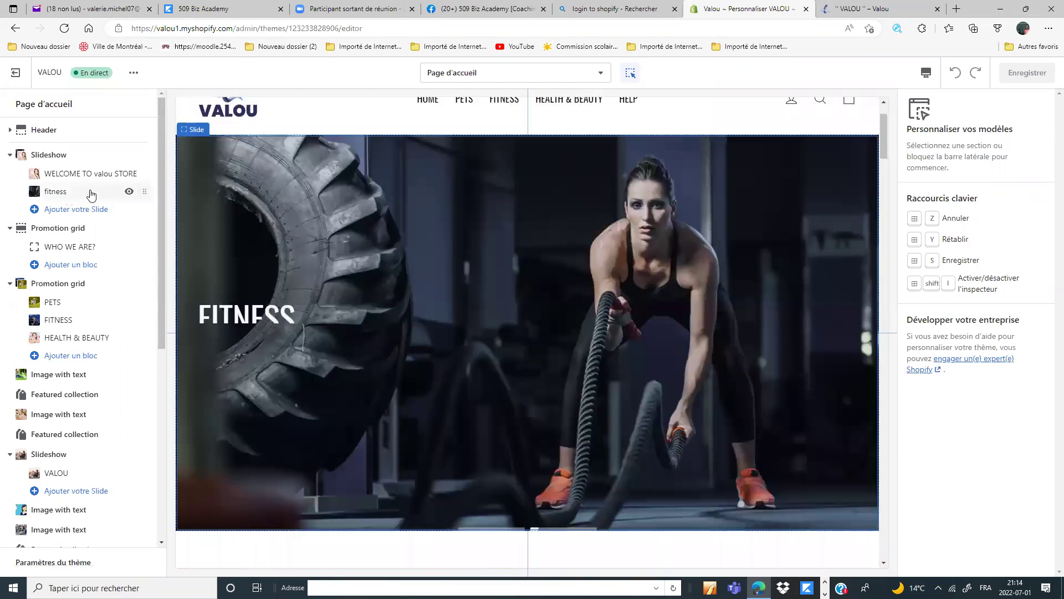
{"action": "left_click", "coordinate": [129, 192]}
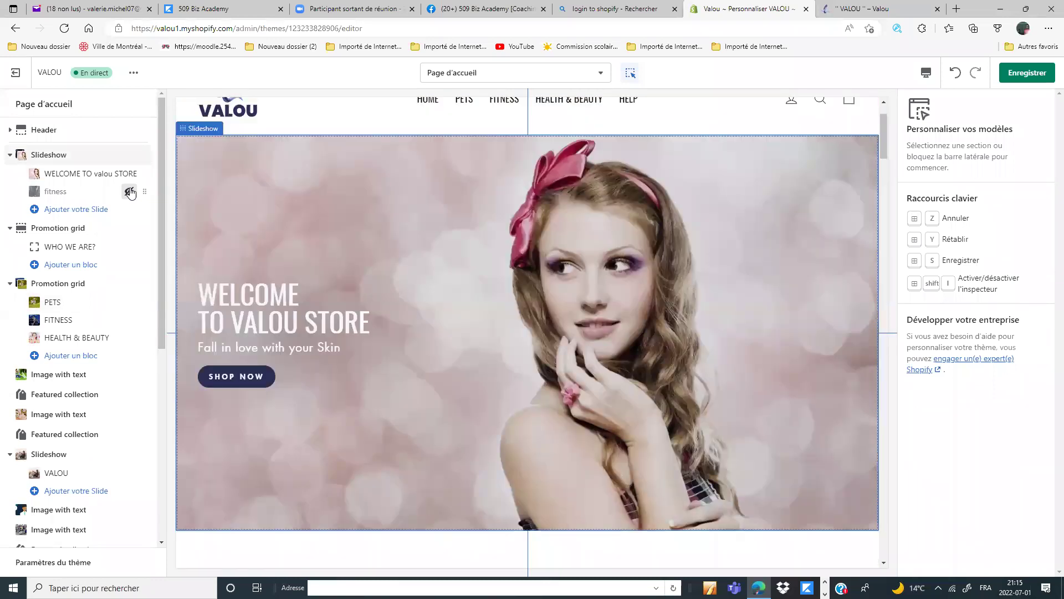
{"action": "left_click", "coordinate": [130, 191]}
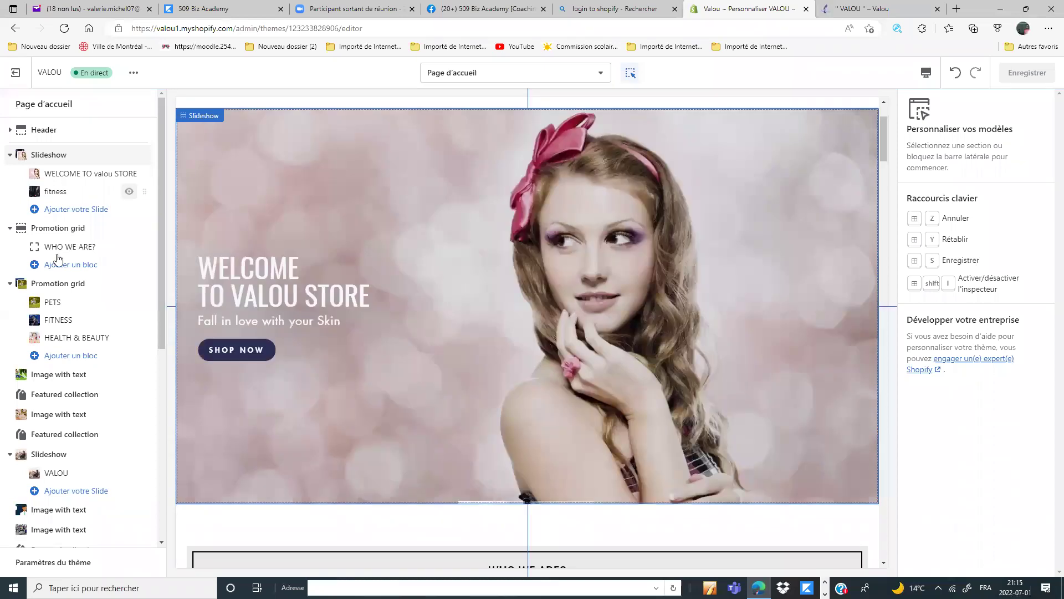
{"action": "mouse_move", "coordinate": [56, 255]}
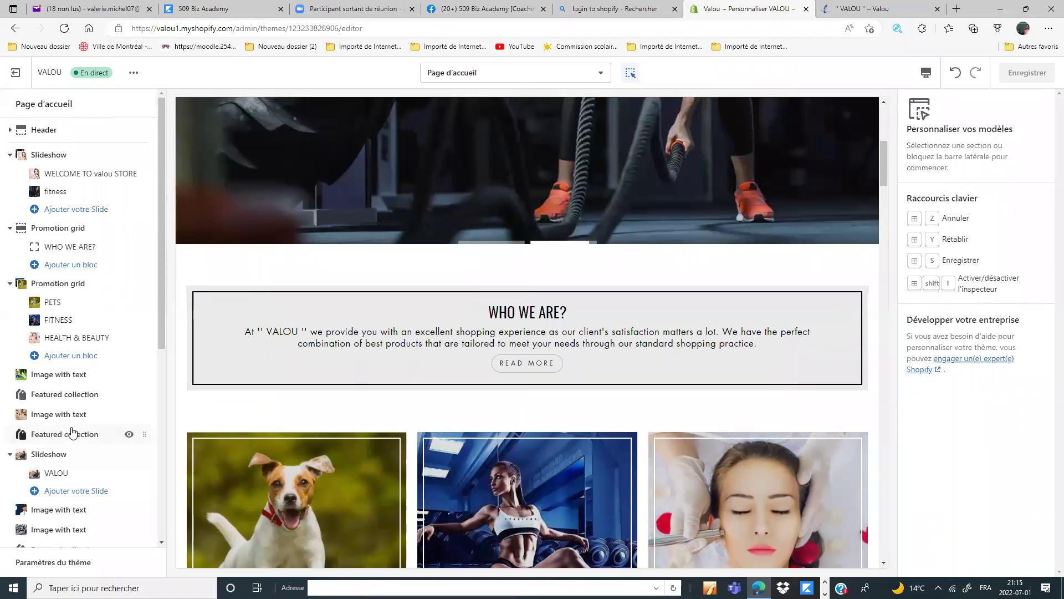
{"action": "mouse_move", "coordinate": [73, 433]}
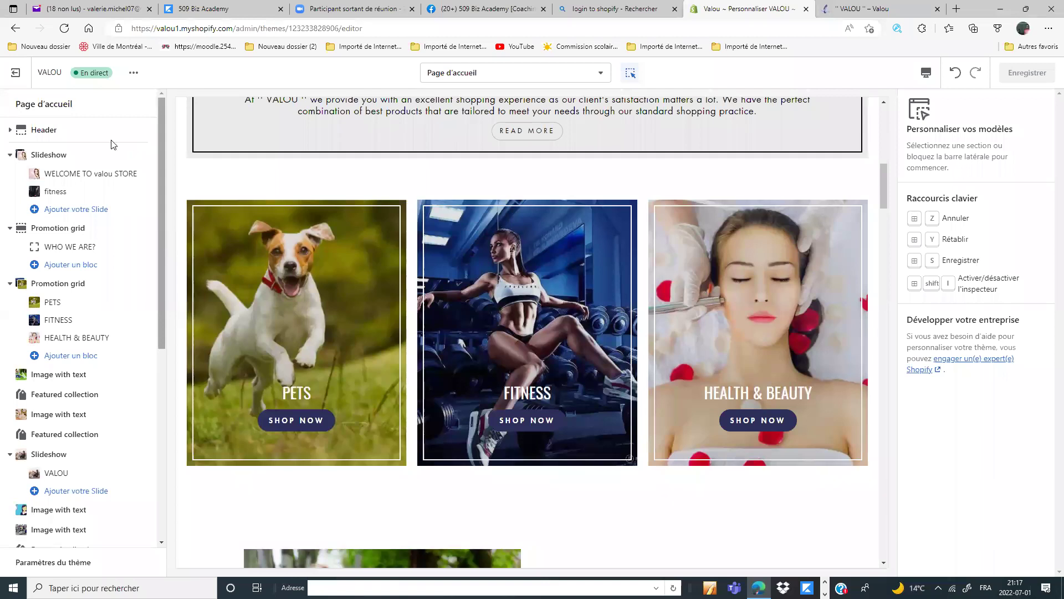
Step: Open the Header's Logo block and toggle its visibility off and back on
{"action": "left_click", "coordinate": [43, 131]}
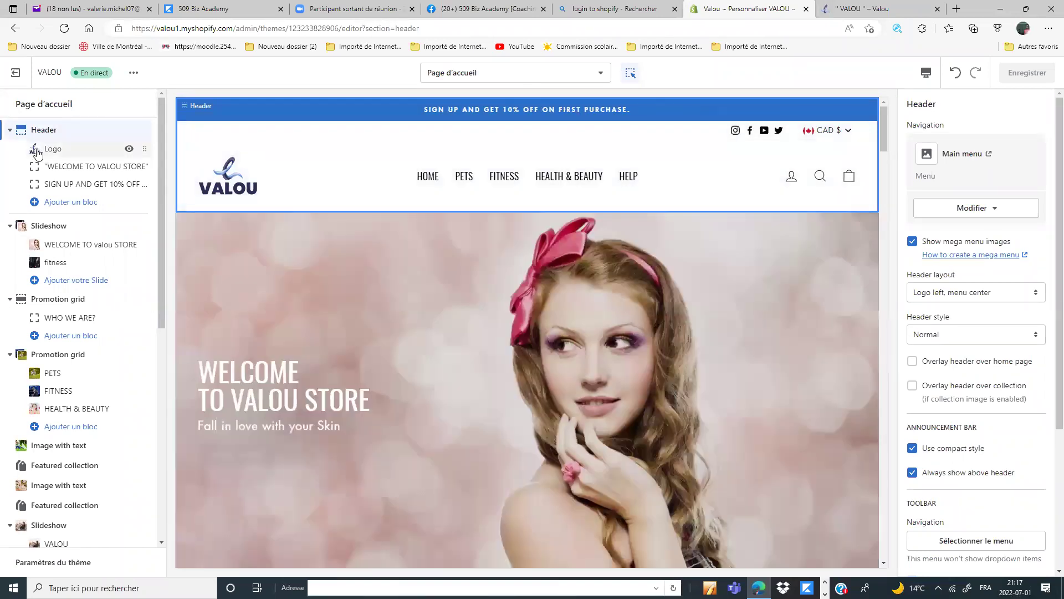
{"action": "left_click", "coordinate": [37, 153]}
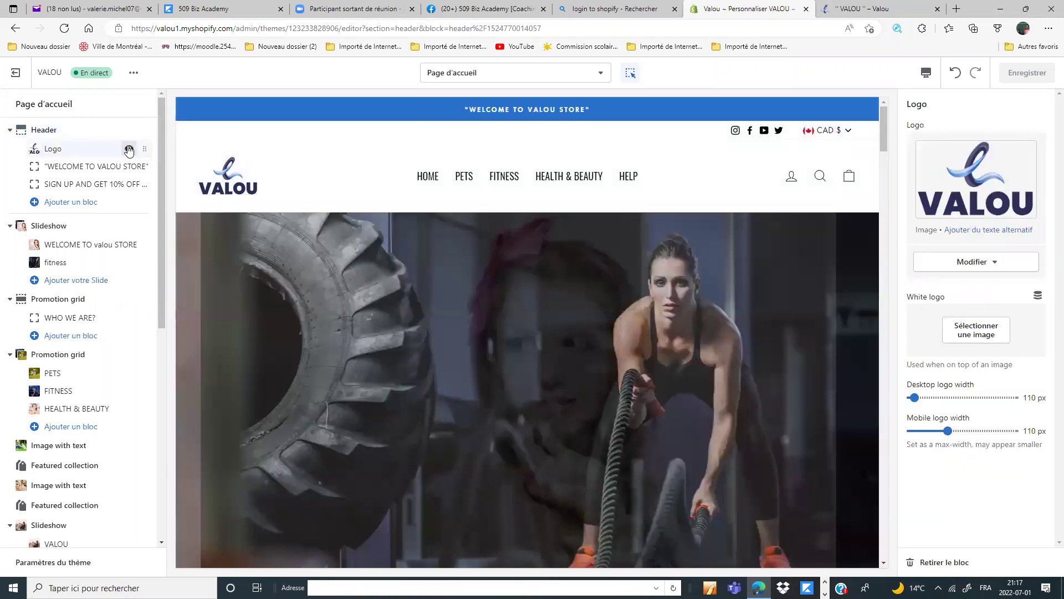
{"action": "left_click", "coordinate": [129, 149]}
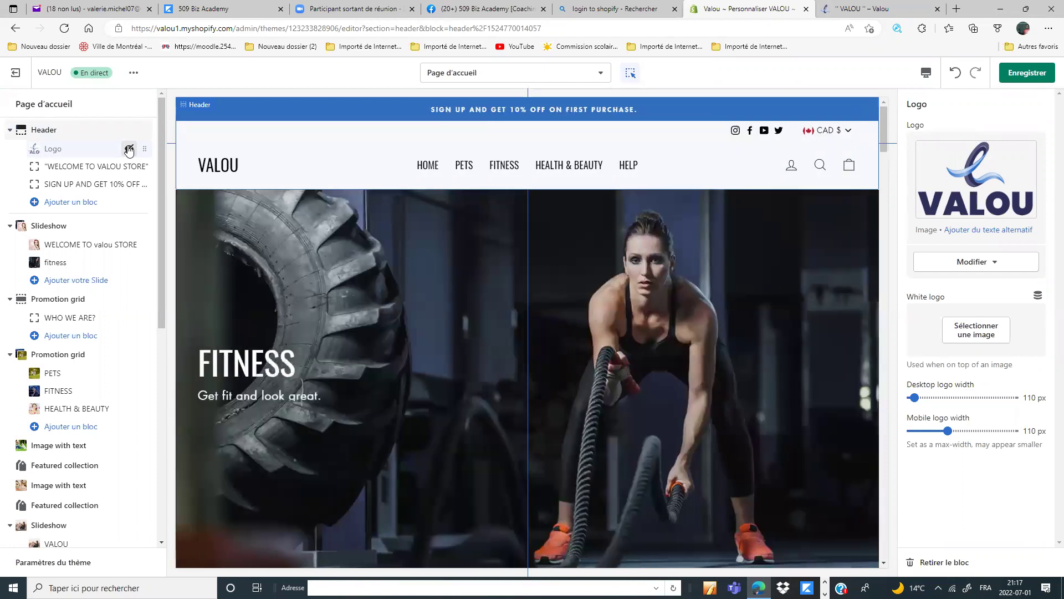
{"action": "left_click", "coordinate": [129, 149]}
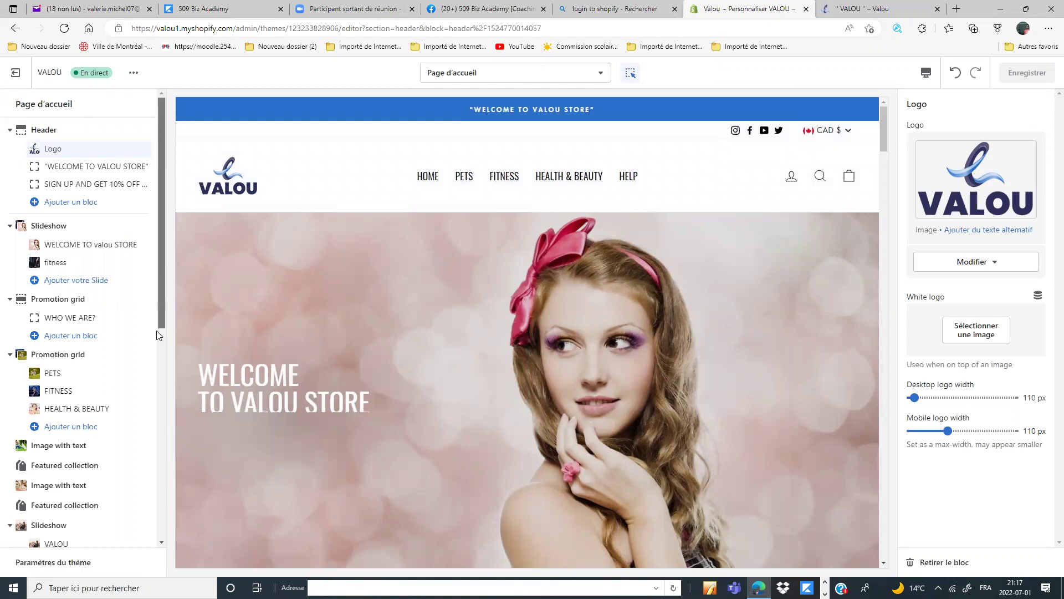
Step: Scroll to the bottom of the sections sidebar and open Ajouter une section
{"action": "scroll", "coordinate": [158, 324], "scroll_direction": "down", "scroll_amount": 2}
{"action": "left_click_drag", "start_coordinate": [163, 369], "coordinate": [162, 408]}
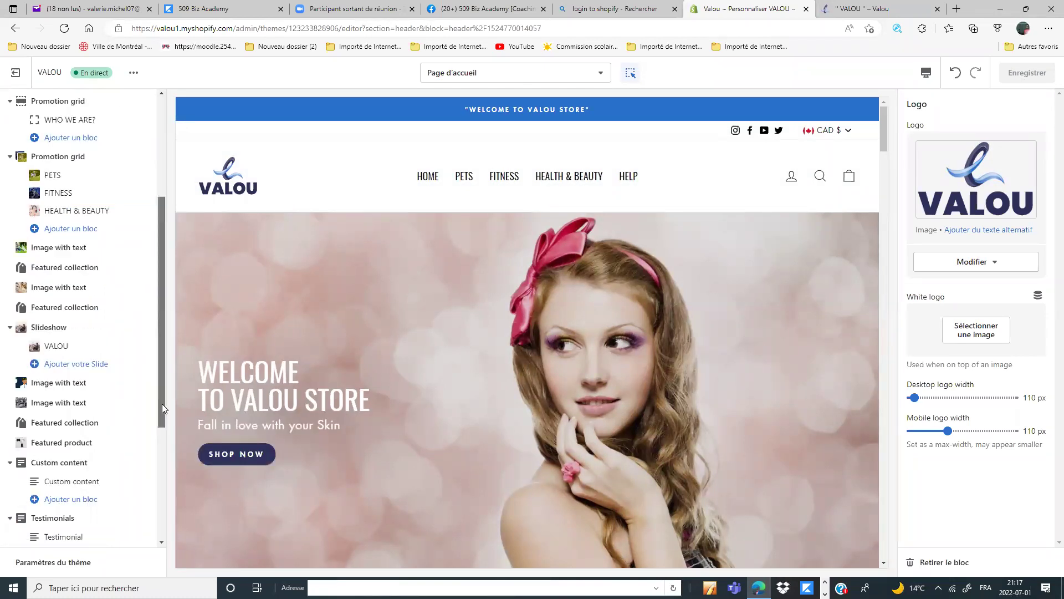
{"action": "scroll", "coordinate": [160, 478], "scroll_direction": "down", "scroll_amount": 3}
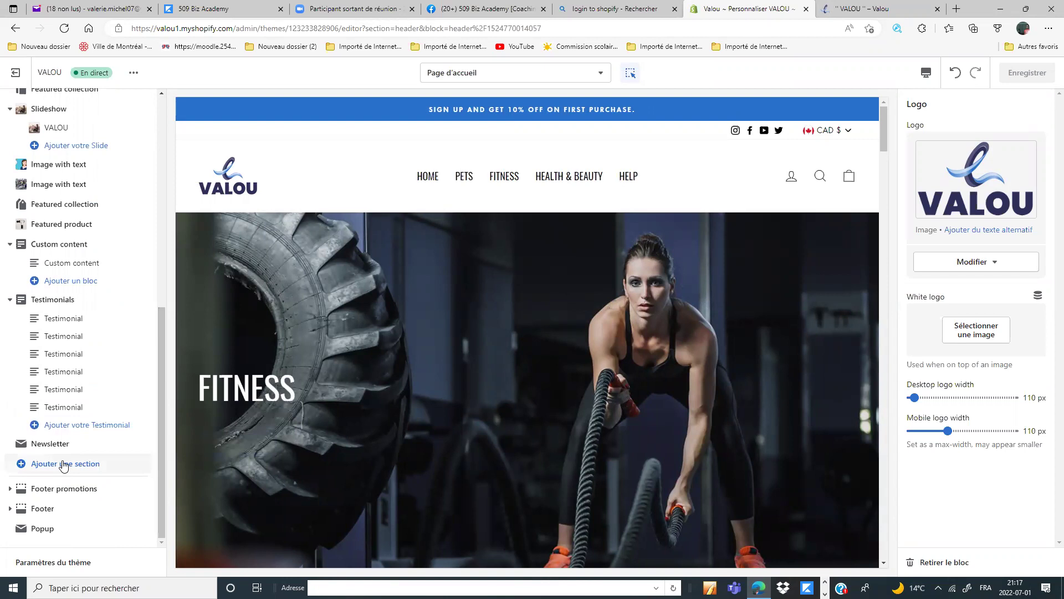
{"action": "left_click", "coordinate": [65, 464]}
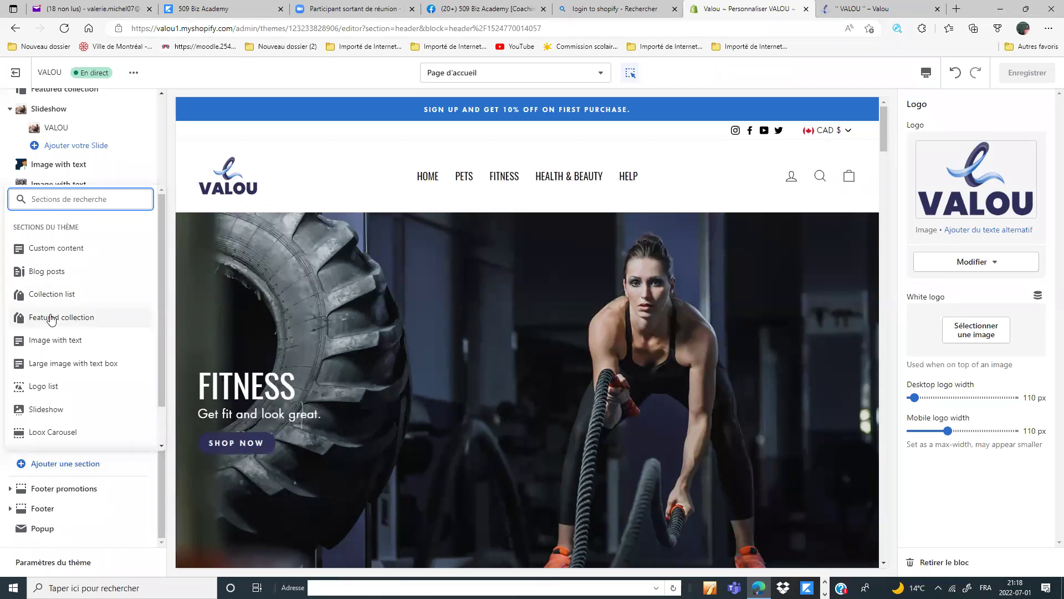
Step: Add a Featured collection section below Newsletter and select its heading for editing
{"action": "left_click", "coordinate": [50, 320]}
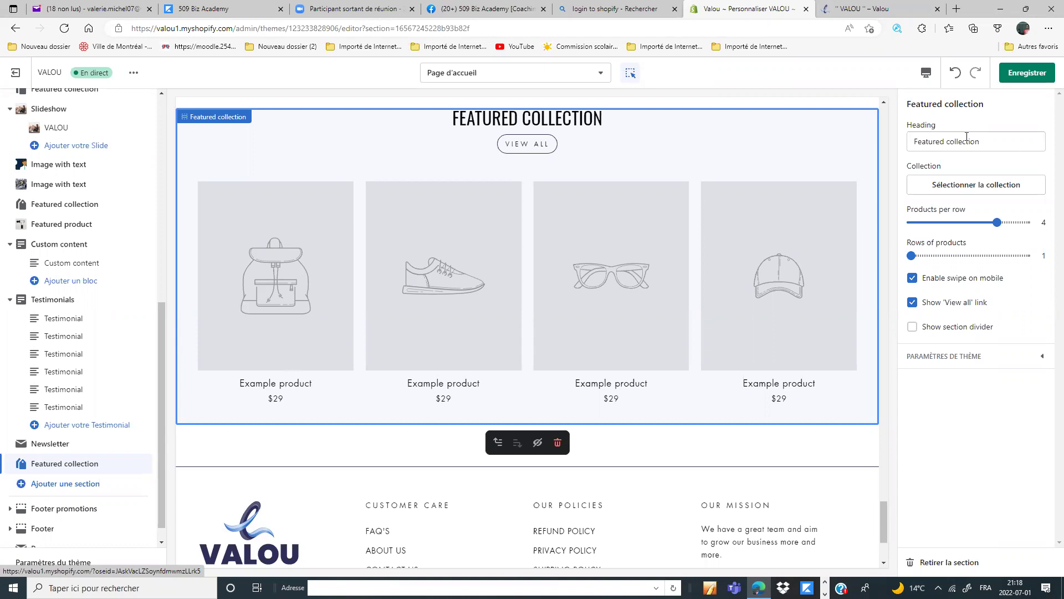
{"action": "left_click", "coordinate": [914, 143]}
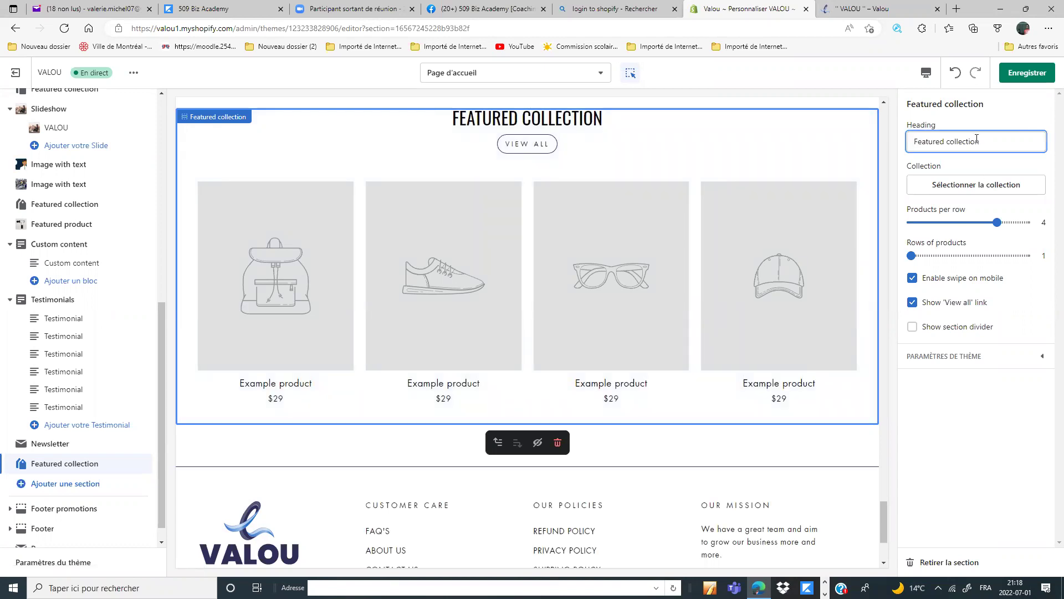
Step: Choose the PETS collection for the new section, then attempt to exit the editor unsaved
{"action": "left_click", "coordinate": [974, 189]}
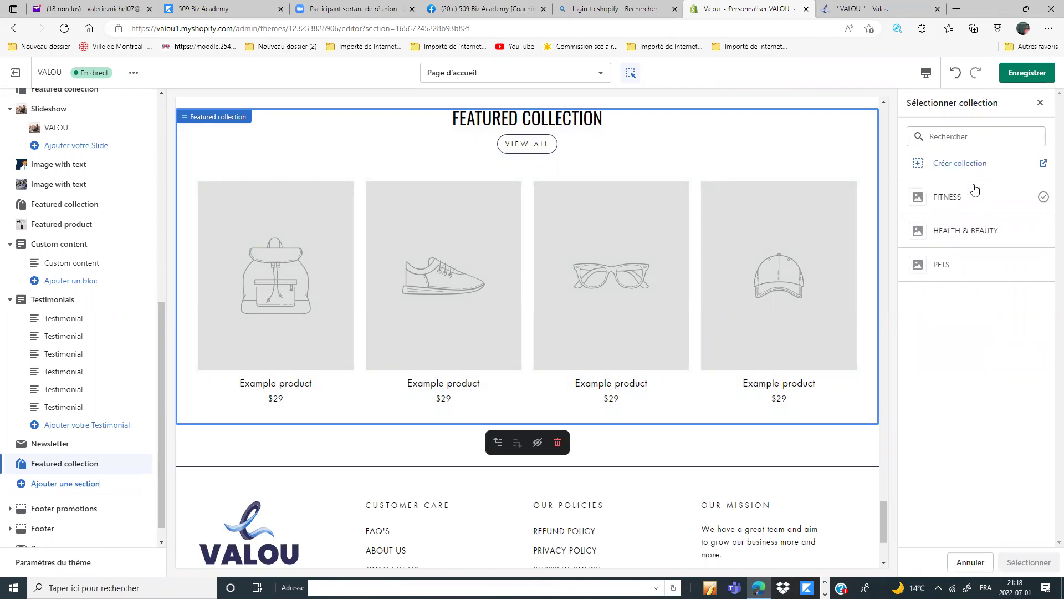
{"action": "left_click", "coordinate": [940, 265]}
{"action": "left_click", "coordinate": [15, 72]}
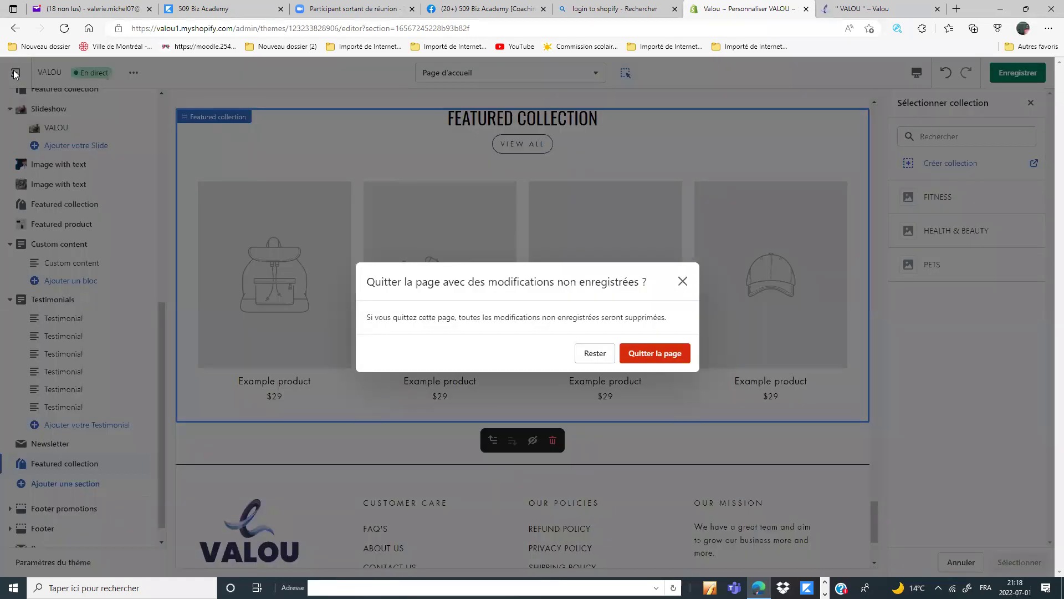
Step: Leave the editor without saving and go to Produits > Collections
{"action": "left_click", "coordinate": [646, 358]}
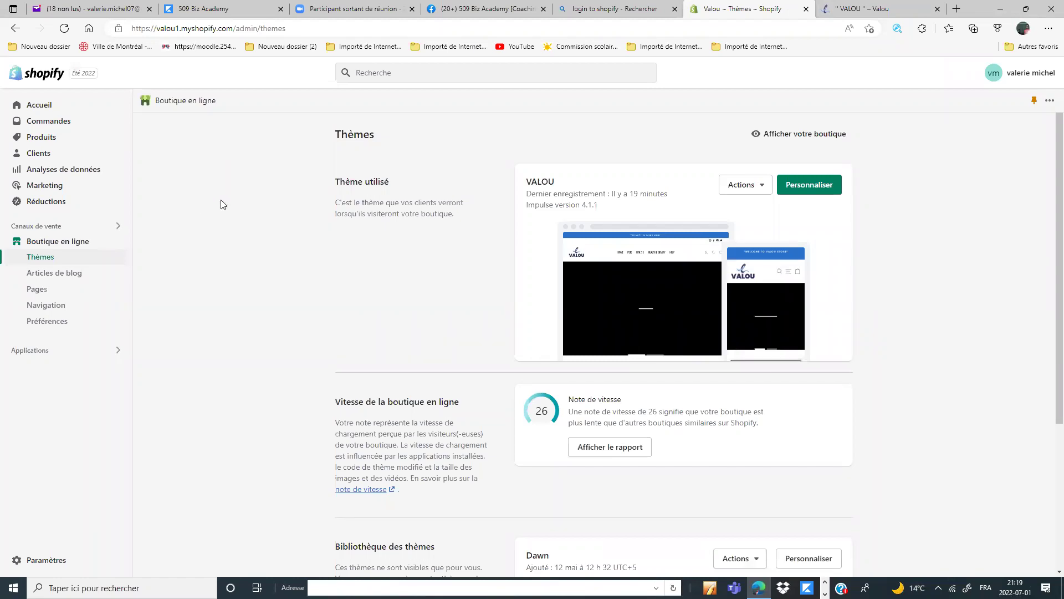
{"action": "left_click", "coordinate": [43, 138]}
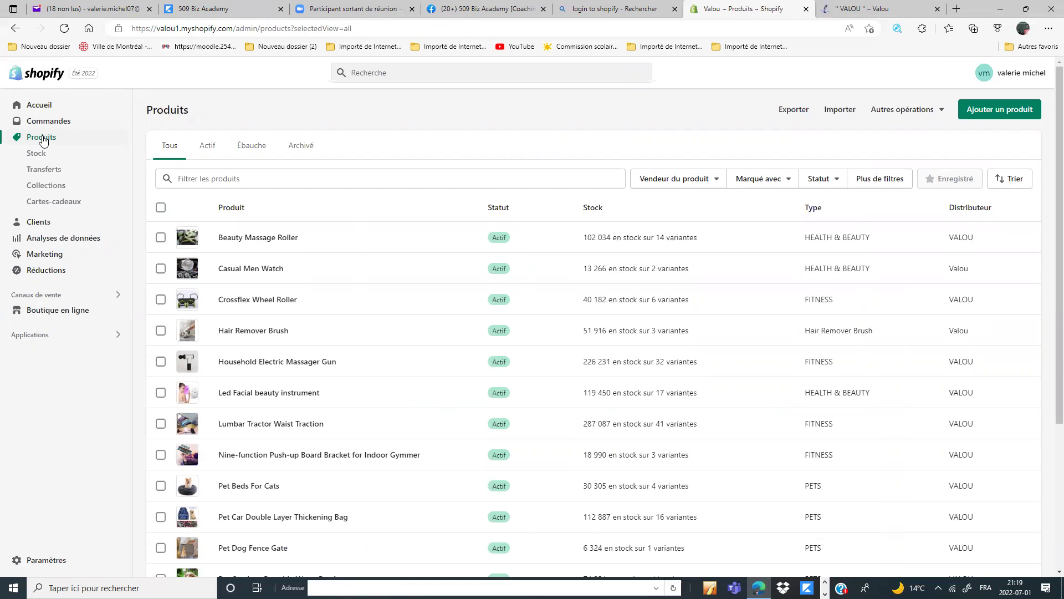
{"action": "left_click", "coordinate": [44, 190]}
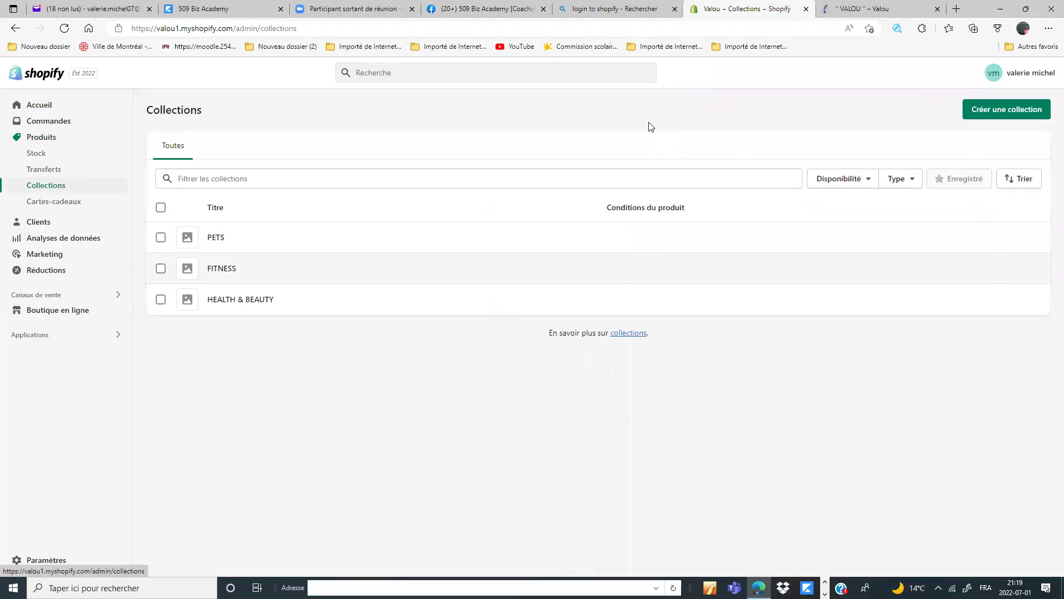
Step: Create a new manual collection titled BEST SELLER and save it
{"action": "left_click", "coordinate": [990, 109]}
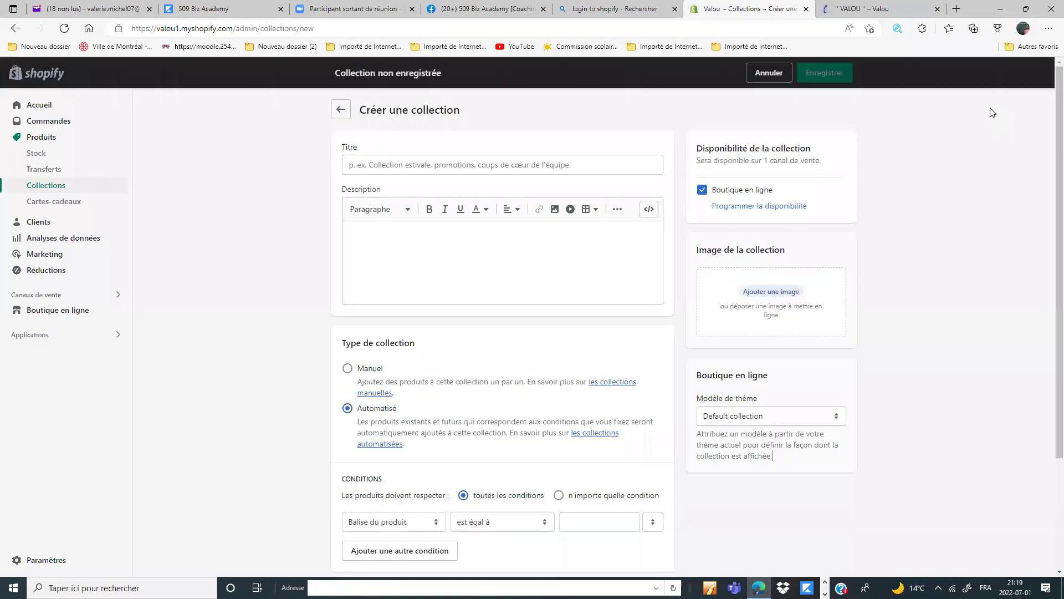
{"action": "left_click", "coordinate": [536, 165]}
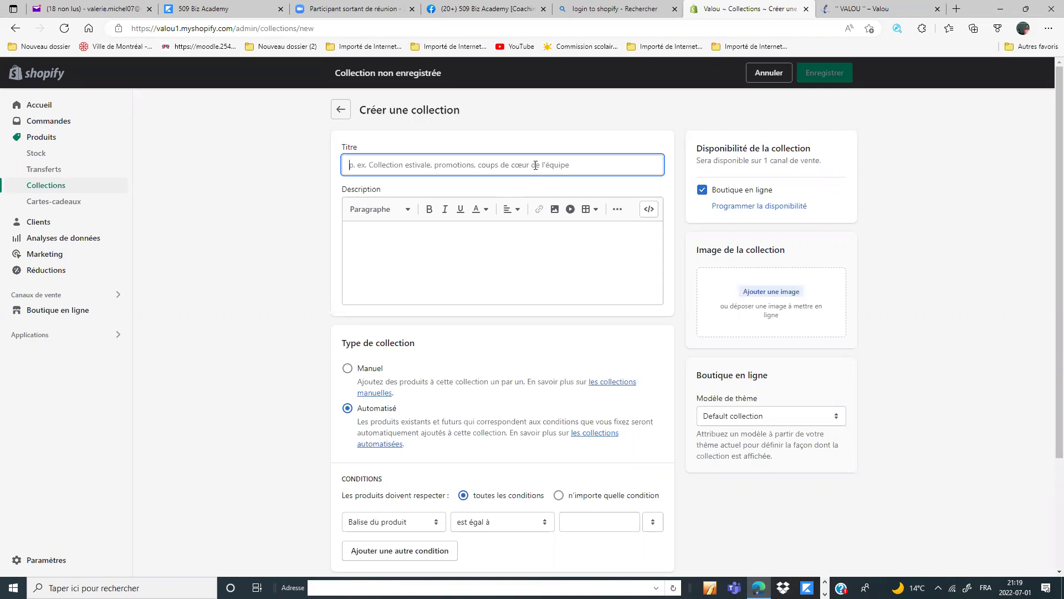
{"action": "type", "text": "BEST "}
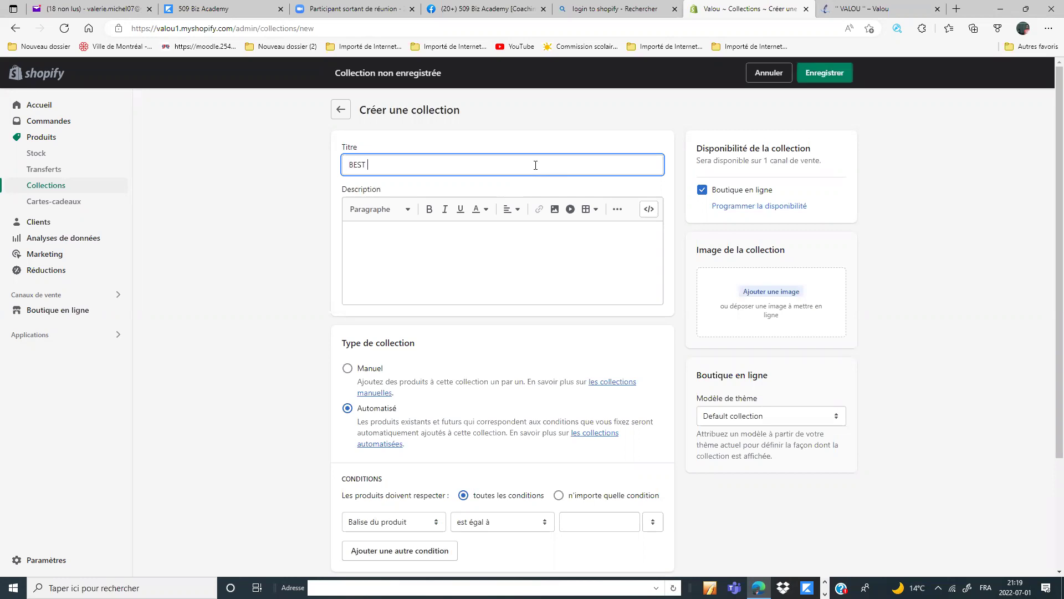
{"action": "type", "text": "SELLER"}
{"action": "left_click", "coordinate": [467, 245]}
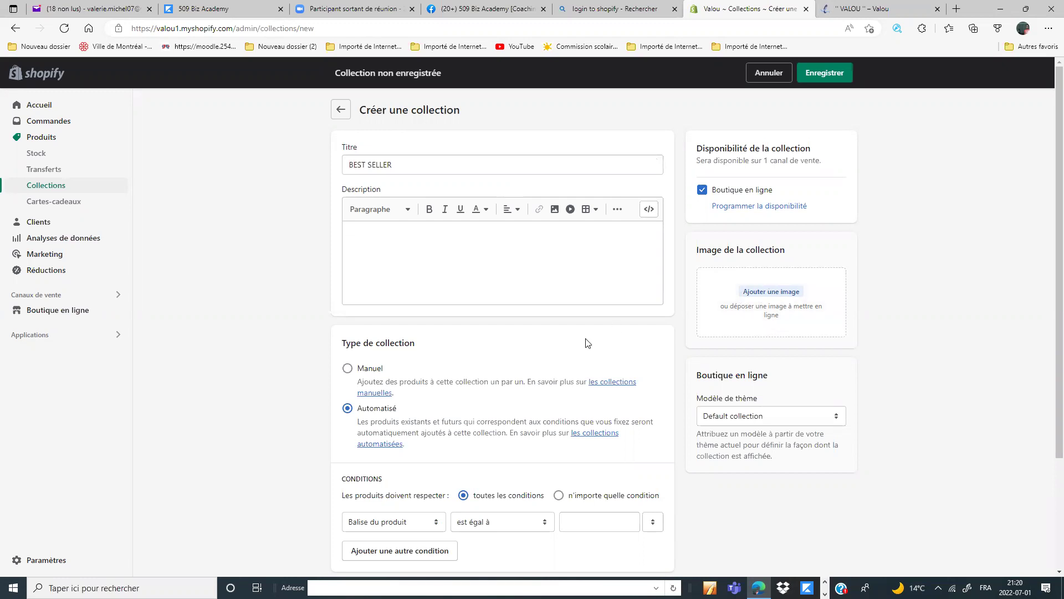
{"action": "left_click", "coordinate": [347, 369]}
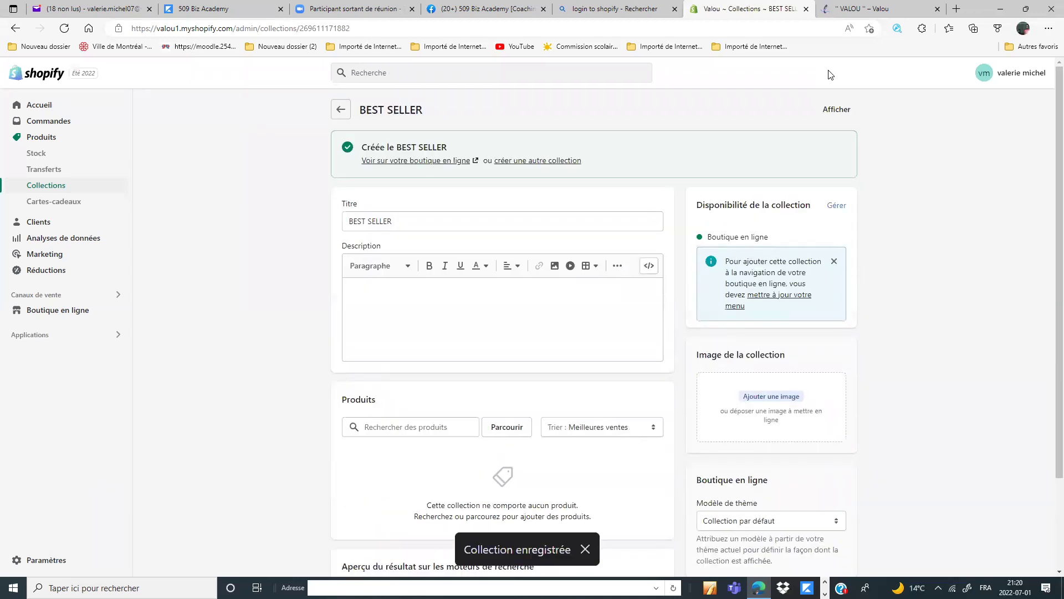
{"action": "left_click", "coordinate": [59, 311]}
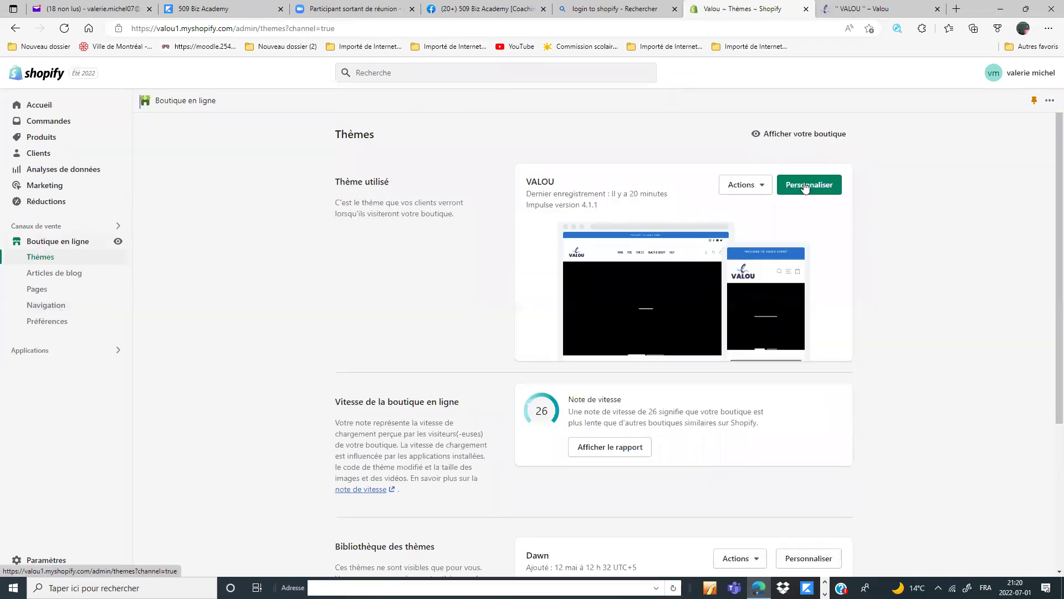
Step: Reopen the VALOU theme in the customizer and scroll through its home page sections
{"action": "left_click", "coordinate": [805, 188]}
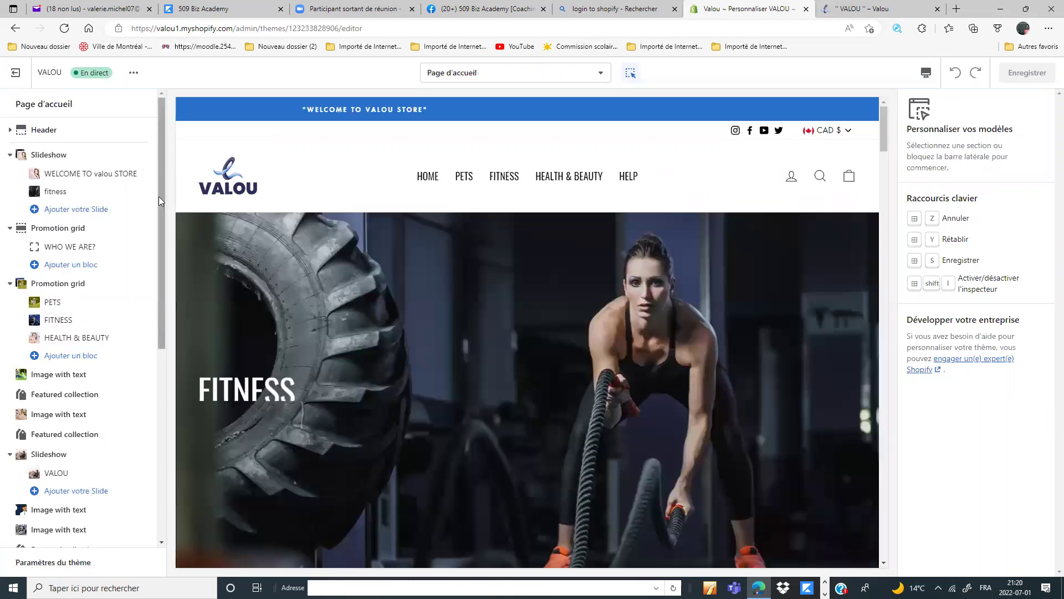
{"action": "scroll", "coordinate": [158, 294], "scroll_direction": "down", "scroll_amount": 1}
{"action": "scroll", "coordinate": [158, 341], "scroll_direction": "down", "scroll_amount": 3}
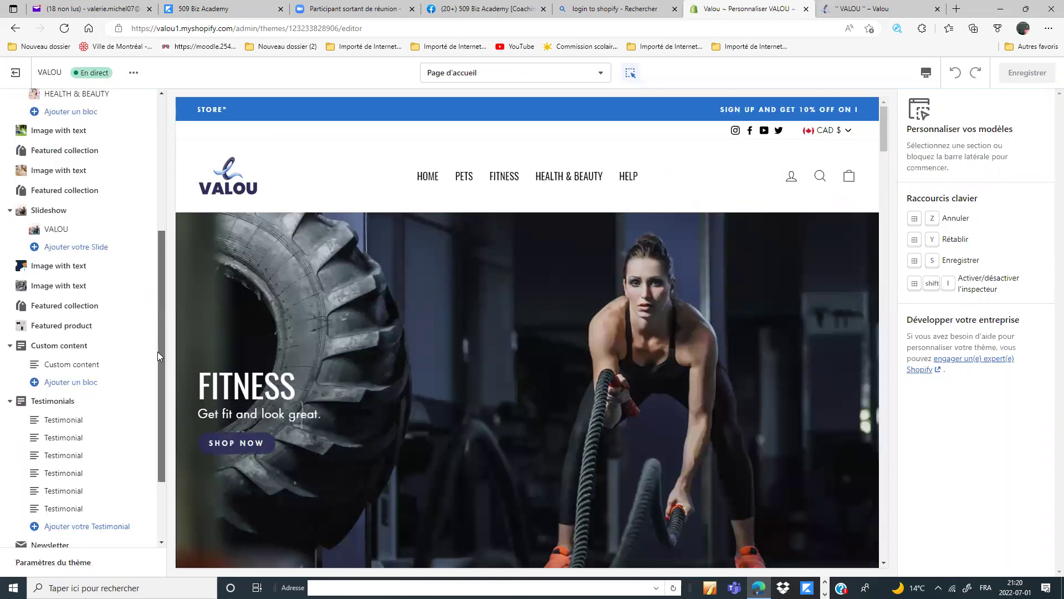
{"action": "scroll", "coordinate": [157, 351], "scroll_direction": "down", "scroll_amount": 1}
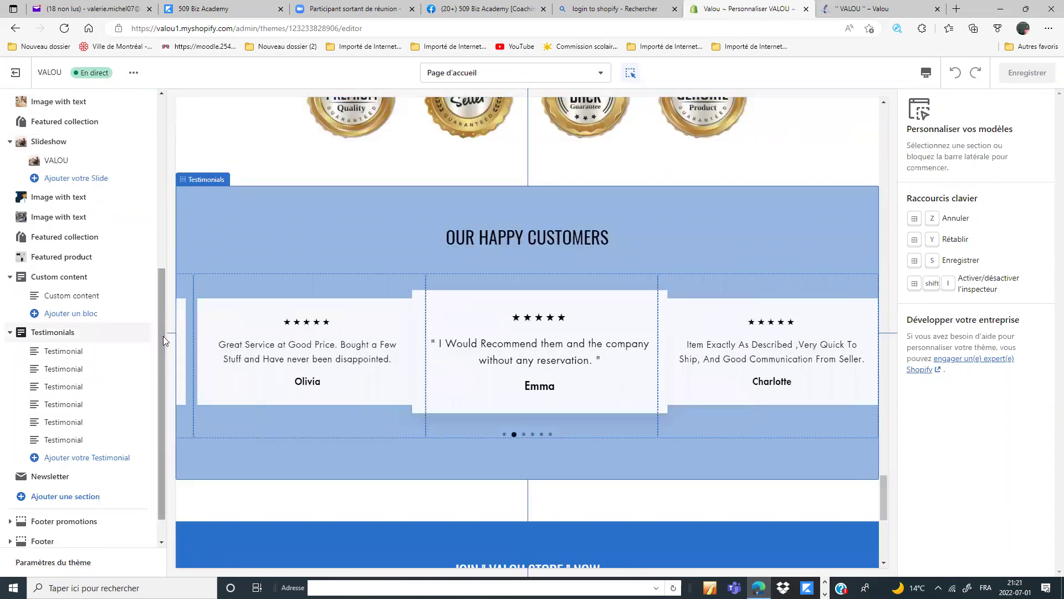
{"action": "mouse_move", "coordinate": [161, 319]}
{"action": "left_mouse_down"}
{"action": "mouse_move", "coordinate": [161, 280]}
{"action": "mouse_move", "coordinate": [156, 349]}
{"action": "left_mouse_up"}
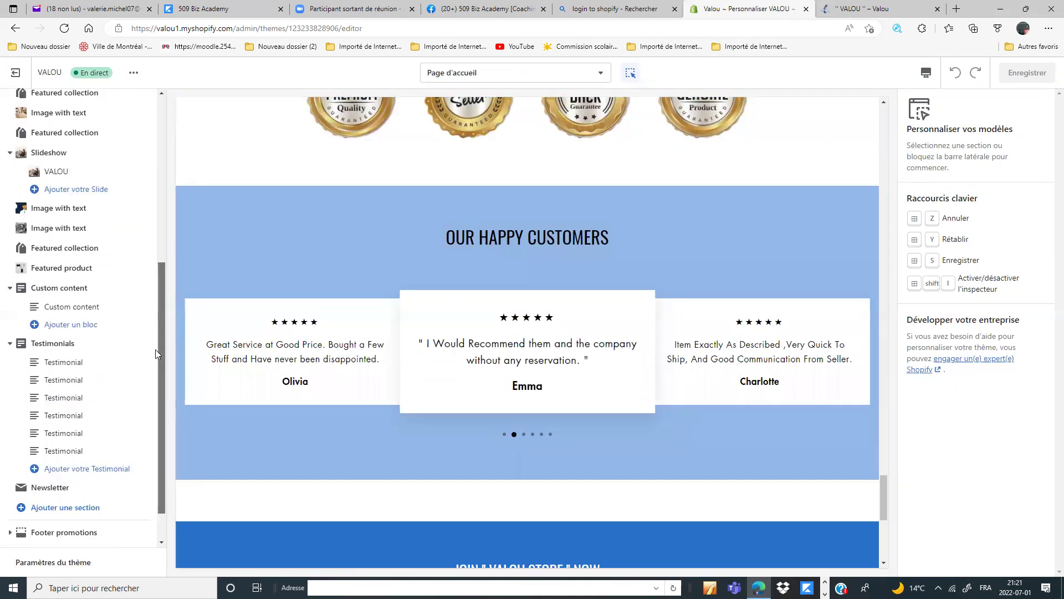
{"action": "scroll", "coordinate": [155, 363], "scroll_direction": "down", "scroll_amount": 1}
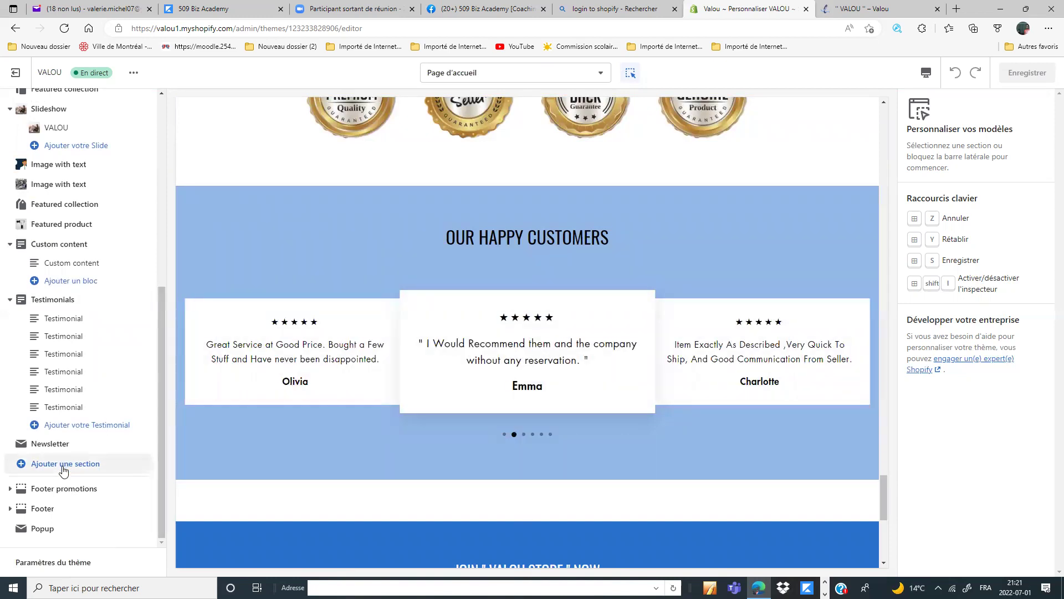
Step: Add a Collection list section to the VALOU home page
{"action": "left_click", "coordinate": [64, 466]}
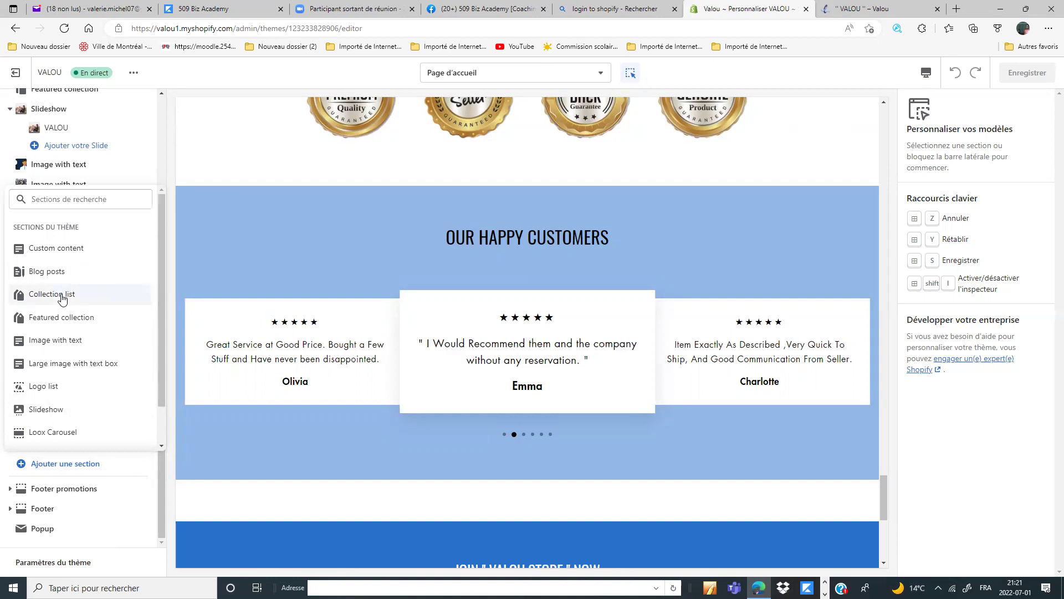
{"action": "left_click", "coordinate": [62, 299]}
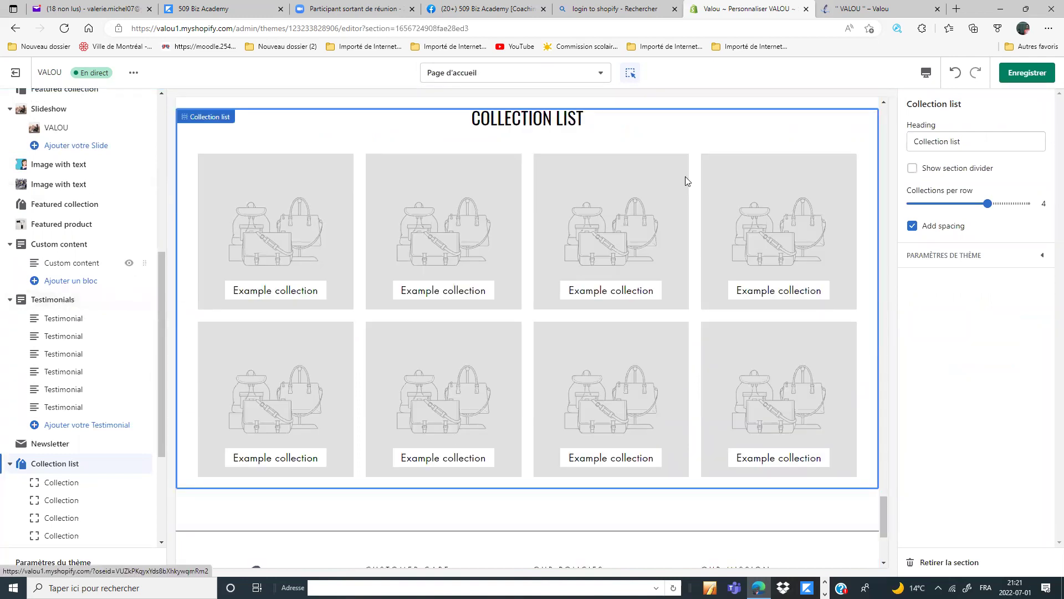
{"action": "scroll", "coordinate": [685, 176], "scroll_direction": "up", "scroll_amount": 10}
{"action": "scroll", "coordinate": [684, 245], "scroll_direction": "up", "scroll_amount": 4}
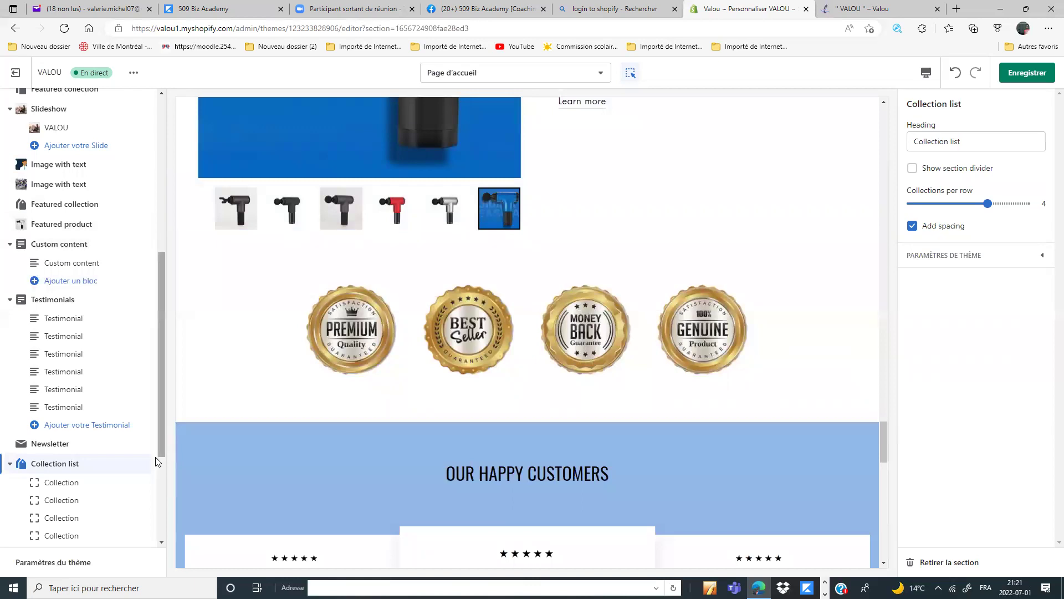
{"action": "scroll", "coordinate": [155, 468], "scroll_direction": "down", "scroll_amount": 2}
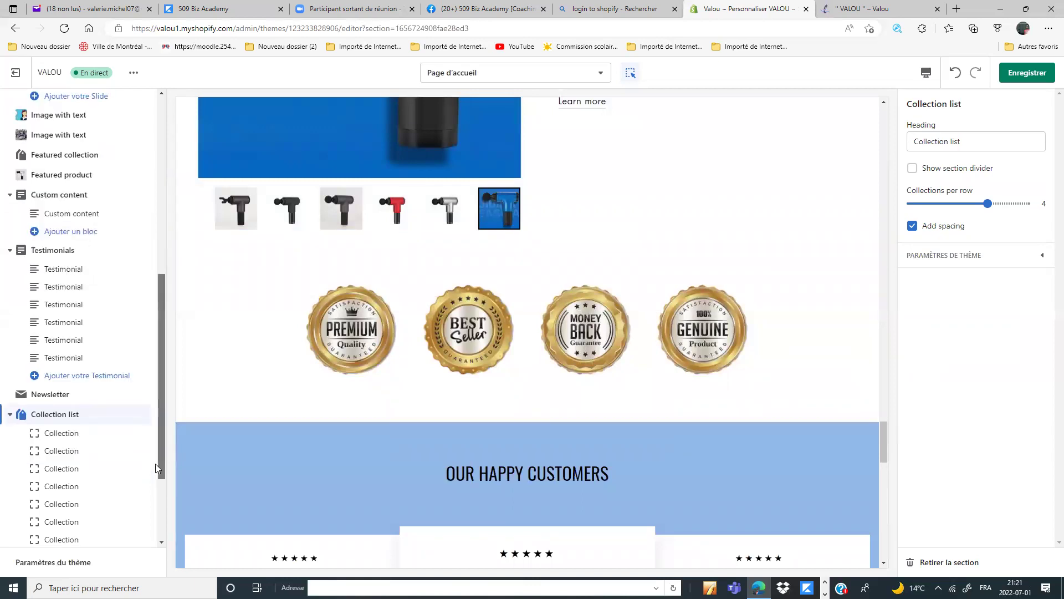
{"action": "left_click_drag", "start_coordinate": [158, 468], "coordinate": [158, 470]}
Step: Select the Collection list section in the sidebar to show its eight example collections in the preview
{"action": "scroll", "coordinate": [160, 485], "scroll_direction": "down", "scroll_amount": 1}
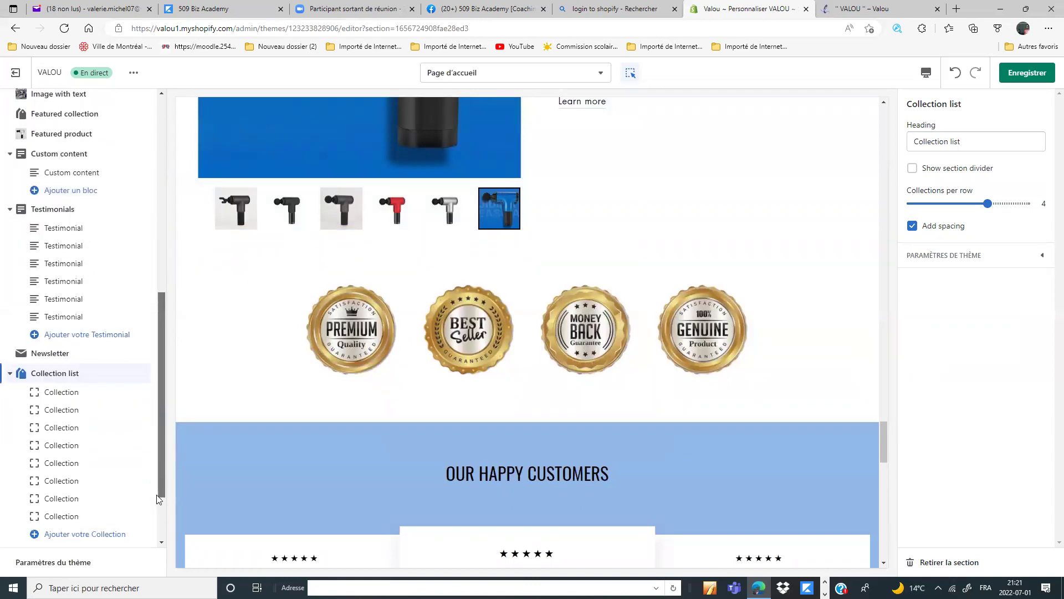
{"action": "scroll", "coordinate": [154, 521], "scroll_direction": "down", "scroll_amount": 2}
{"action": "scroll", "coordinate": [156, 524], "scroll_direction": "down", "scroll_amount": 1}
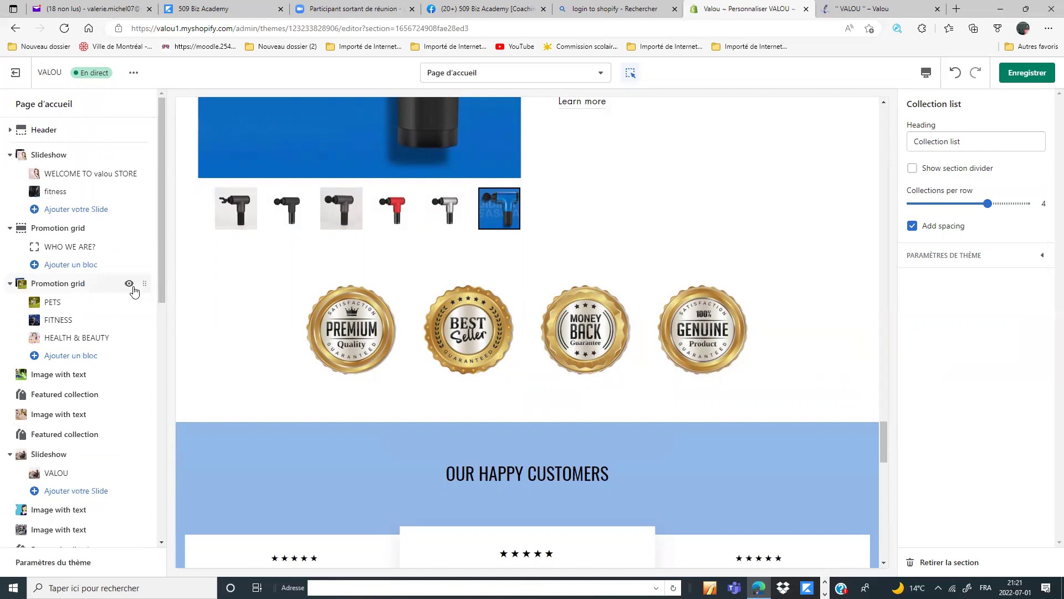
{"action": "mouse_move", "coordinate": [141, 289]}
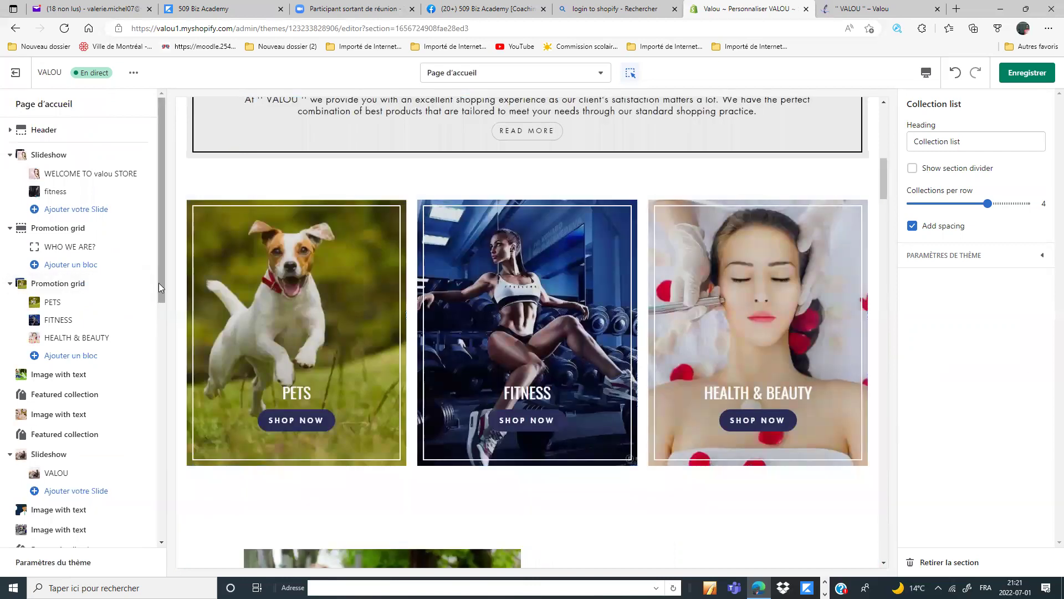
{"action": "scroll", "coordinate": [158, 353], "scroll_direction": "down", "scroll_amount": 2}
{"action": "scroll", "coordinate": [159, 391], "scroll_direction": "down", "scroll_amount": 3}
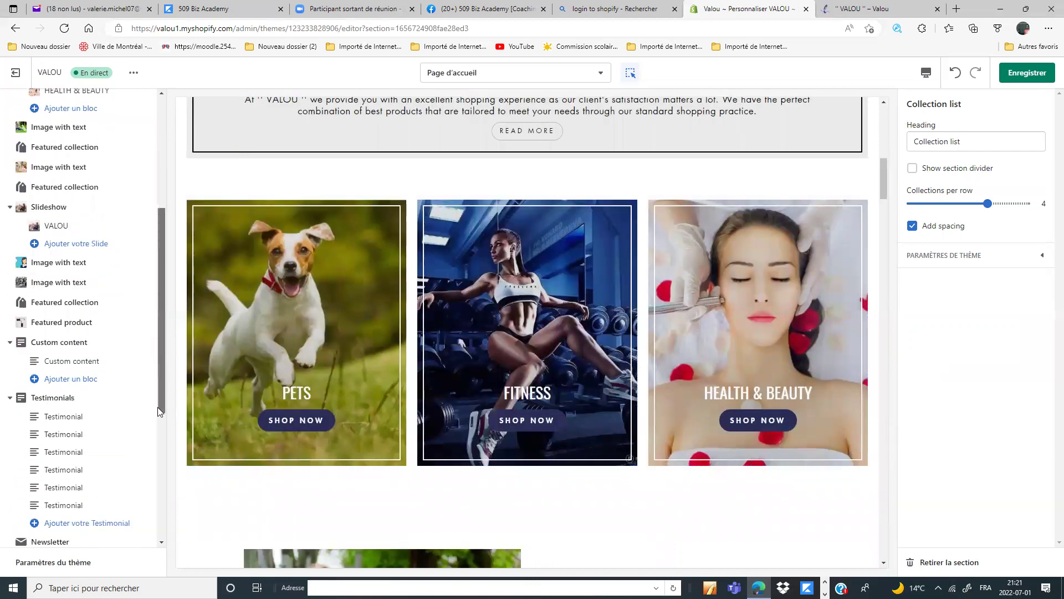
{"action": "scroll", "coordinate": [157, 444], "scroll_direction": "down", "scroll_amount": 2}
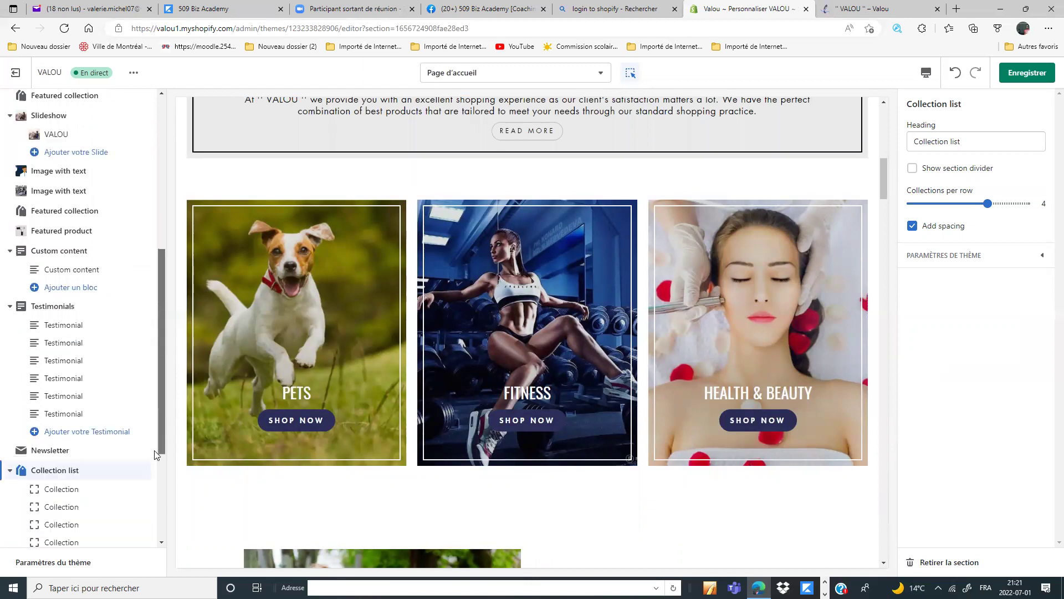
{"action": "scroll", "coordinate": [155, 478], "scroll_direction": "down", "scroll_amount": 1}
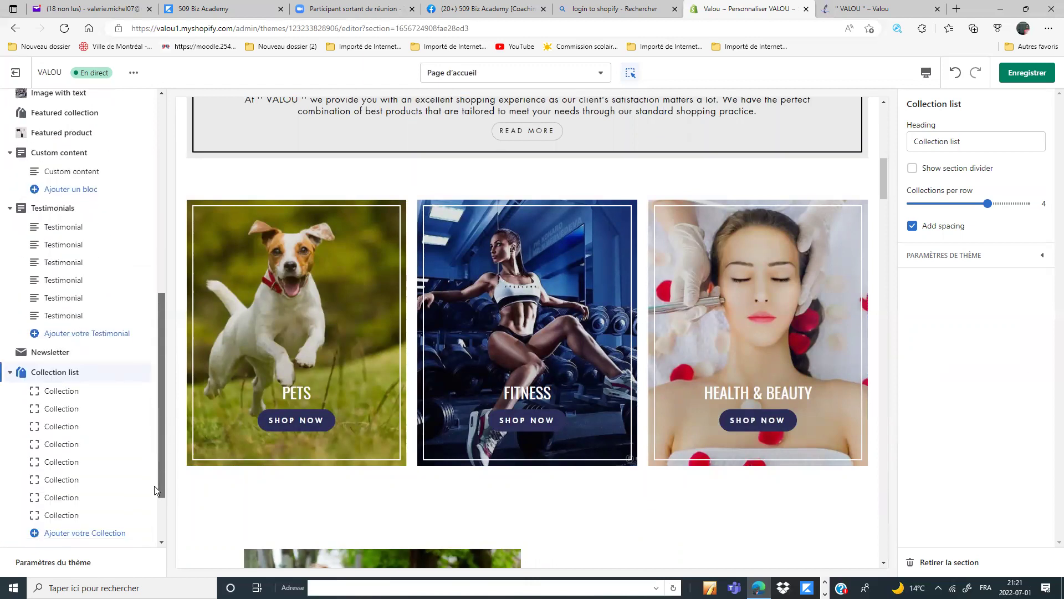
{"action": "scroll", "coordinate": [154, 485], "scroll_direction": "down", "scroll_amount": 1}
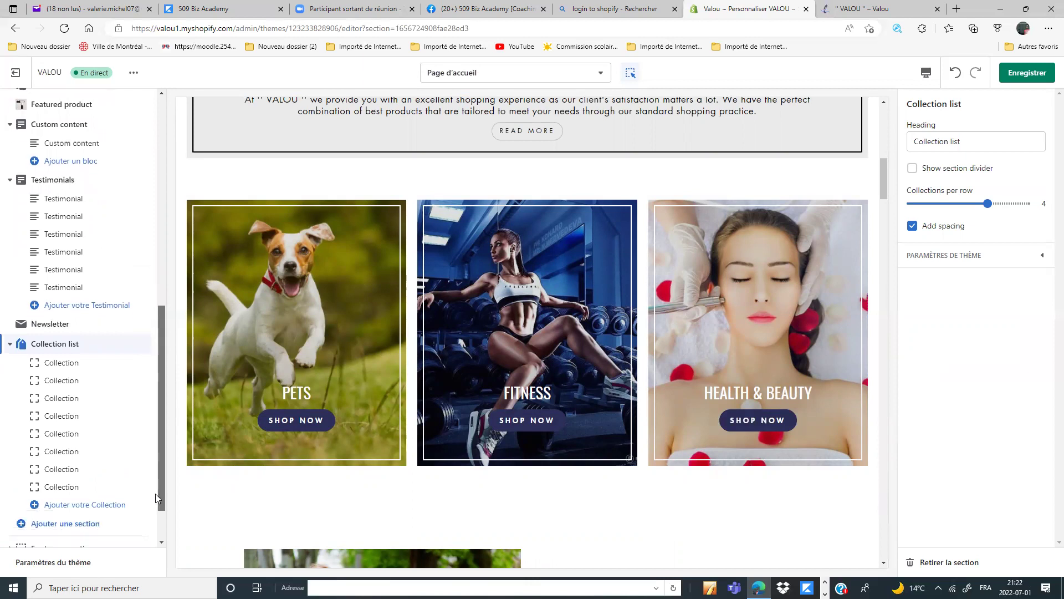
{"action": "scroll", "coordinate": [156, 493], "scroll_direction": "down", "scroll_amount": 1}
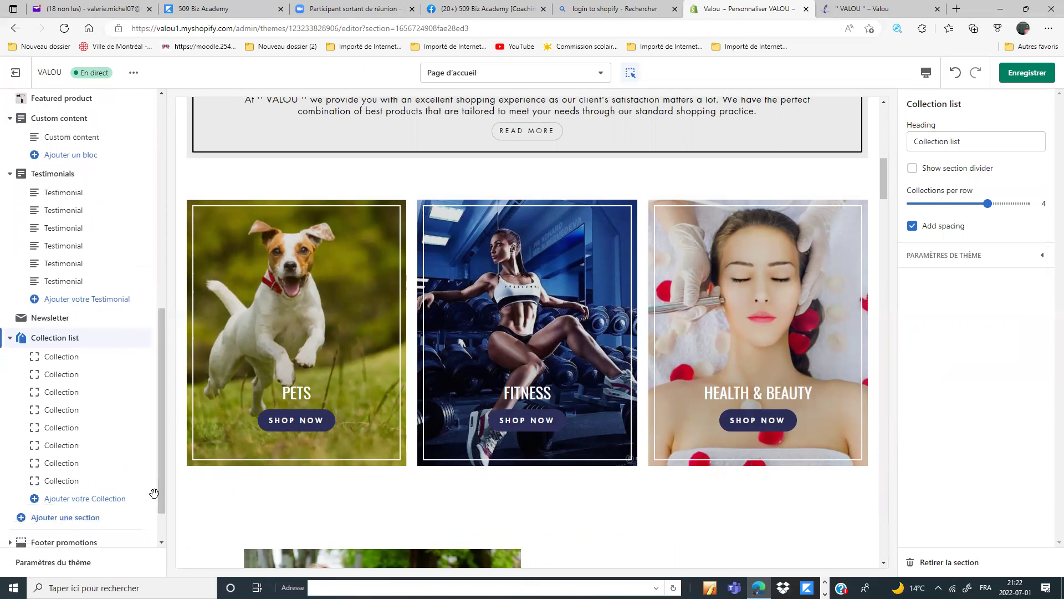
{"action": "left_click", "coordinate": [124, 343]}
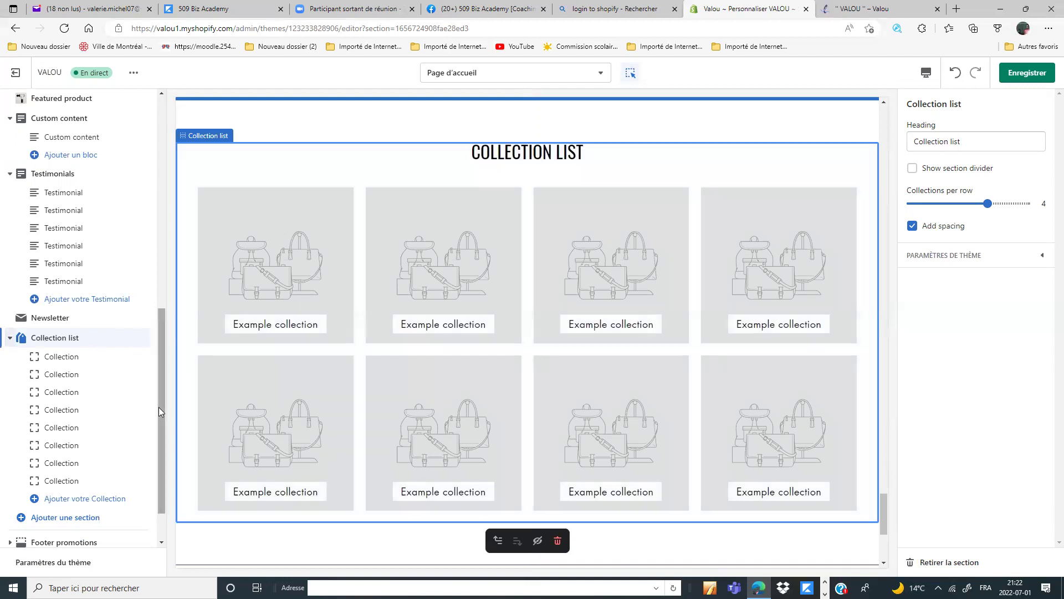
Step: Scroll the preview, then undo adding the Collection list section
{"action": "left_click_drag", "start_coordinate": [159, 420], "coordinate": [159, 423]}
{"action": "scroll", "coordinate": [159, 422], "scroll_direction": "down", "scroll_amount": 1}
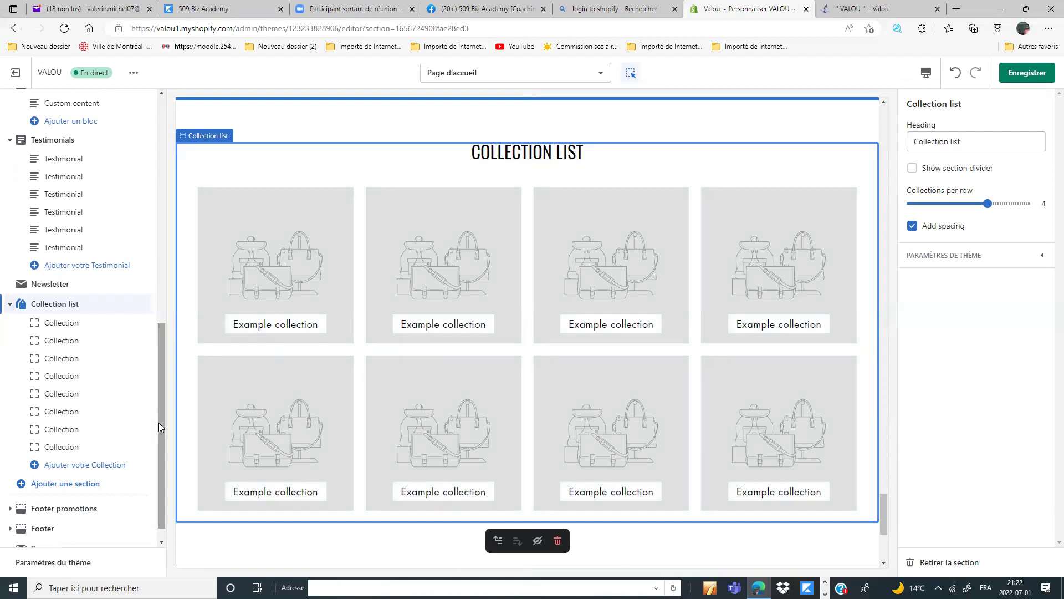
{"action": "scroll", "coordinate": [159, 455], "scroll_direction": "down", "scroll_amount": 1}
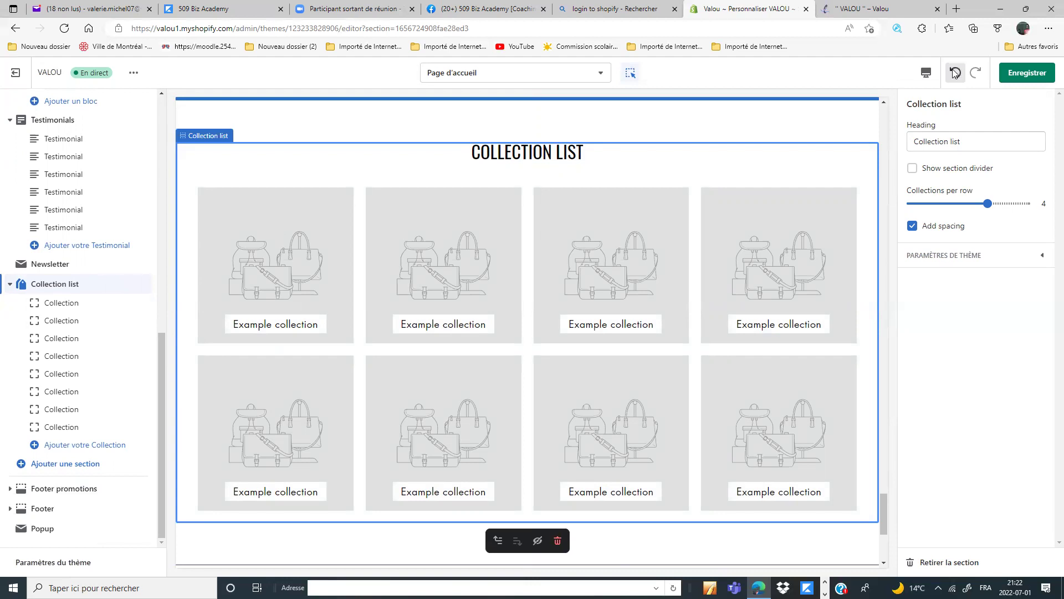
{"action": "left_click", "coordinate": [954, 73]}
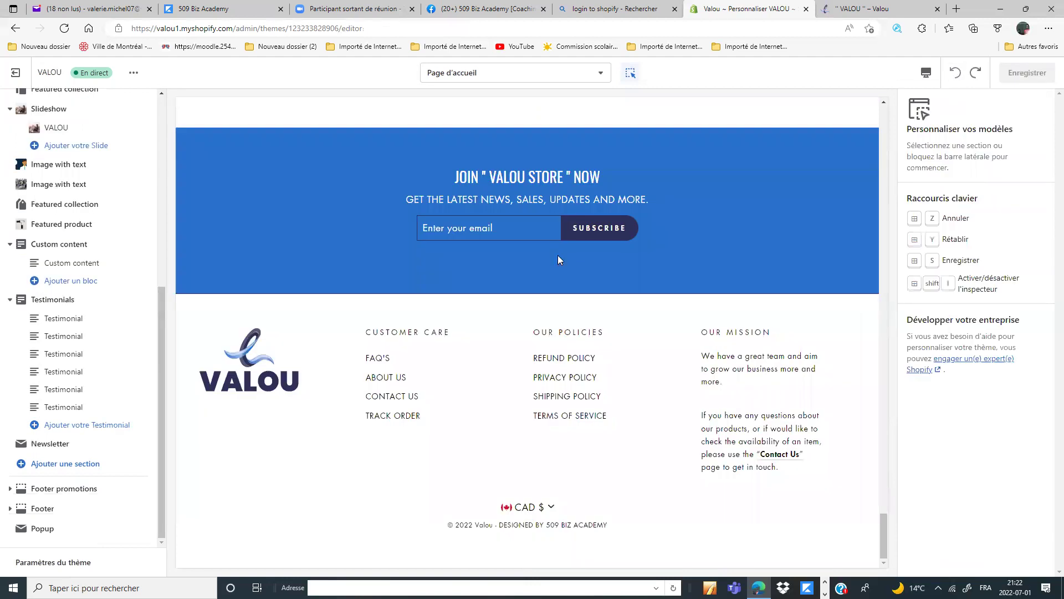
Step: Add a Featured collection section and replace its heading with BEST SELLER
{"action": "left_click", "coordinate": [69, 469]}
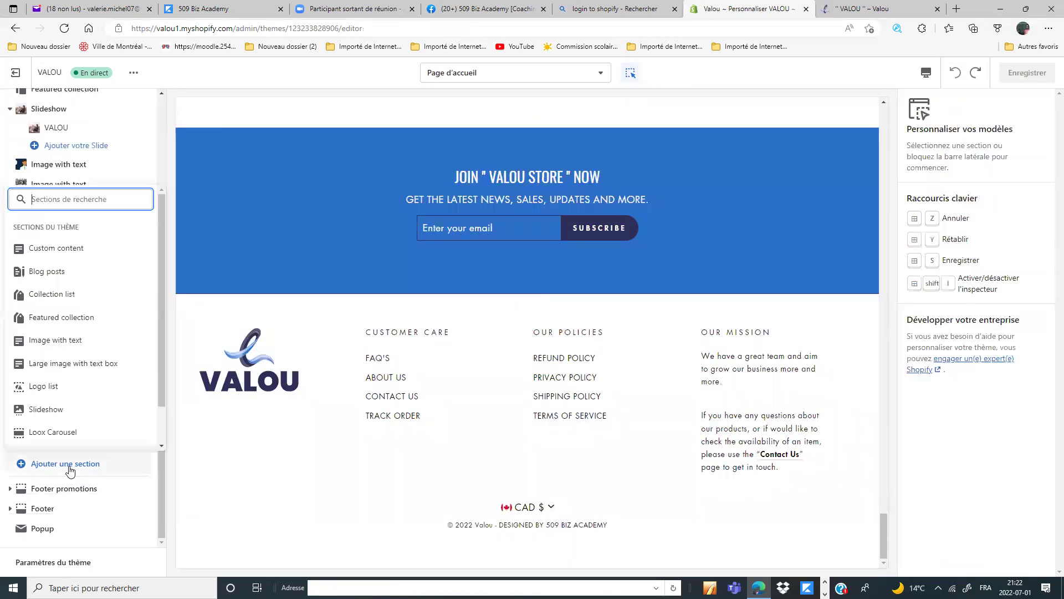
{"action": "left_click", "coordinate": [37, 324]}
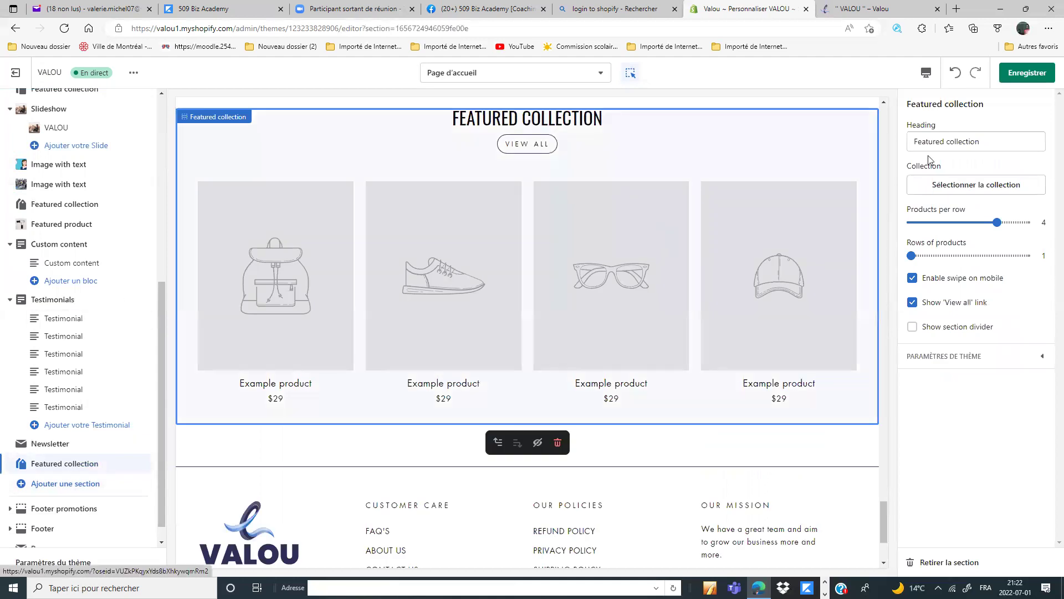
{"action": "left_click", "coordinate": [949, 142]}
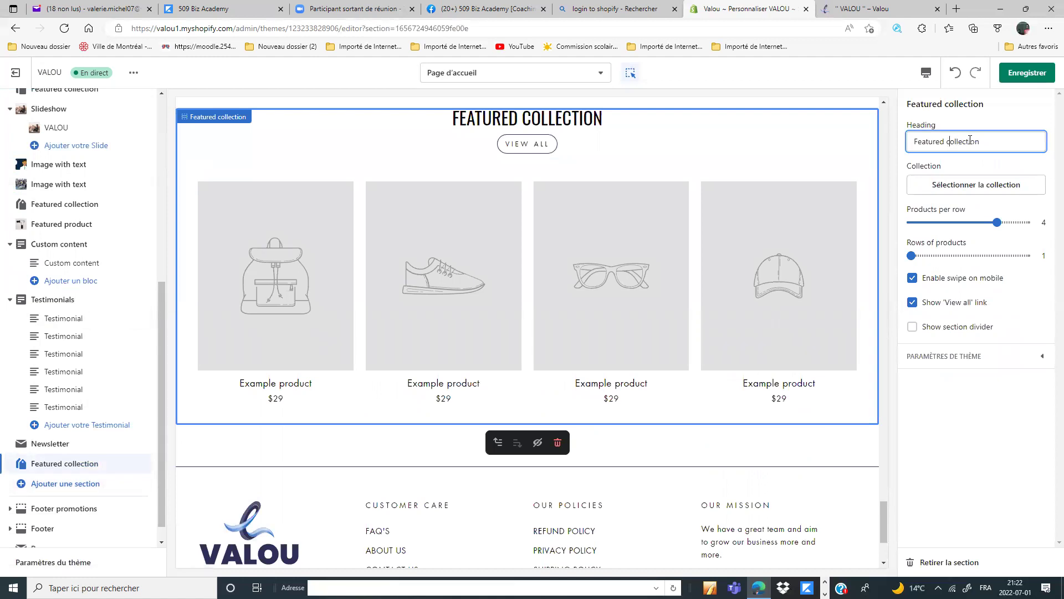
{"action": "triple_click", "coordinate": [969, 140]}
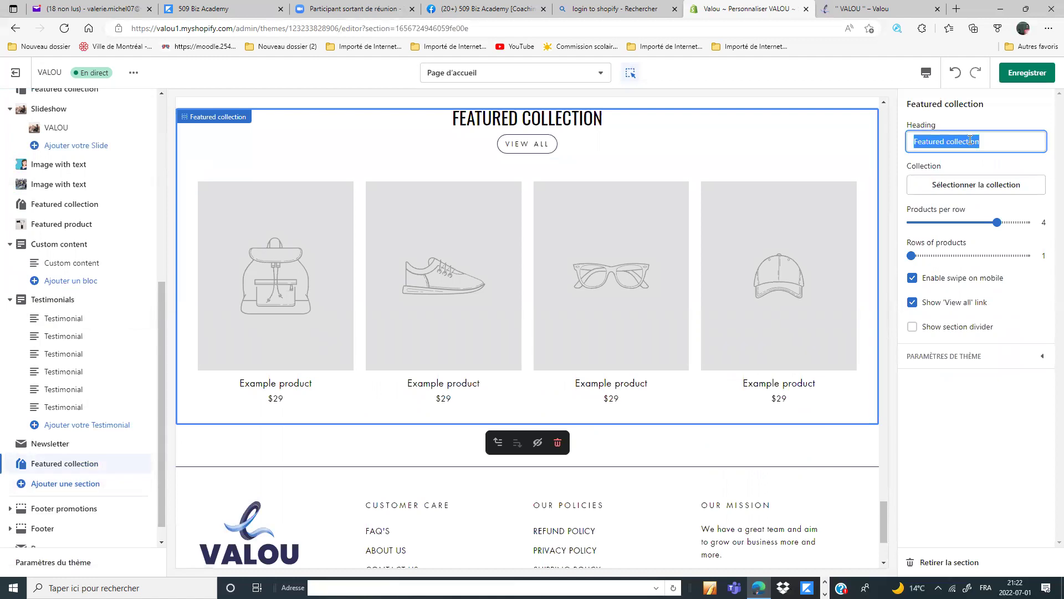
{"action": "type", "text": "BEST"}
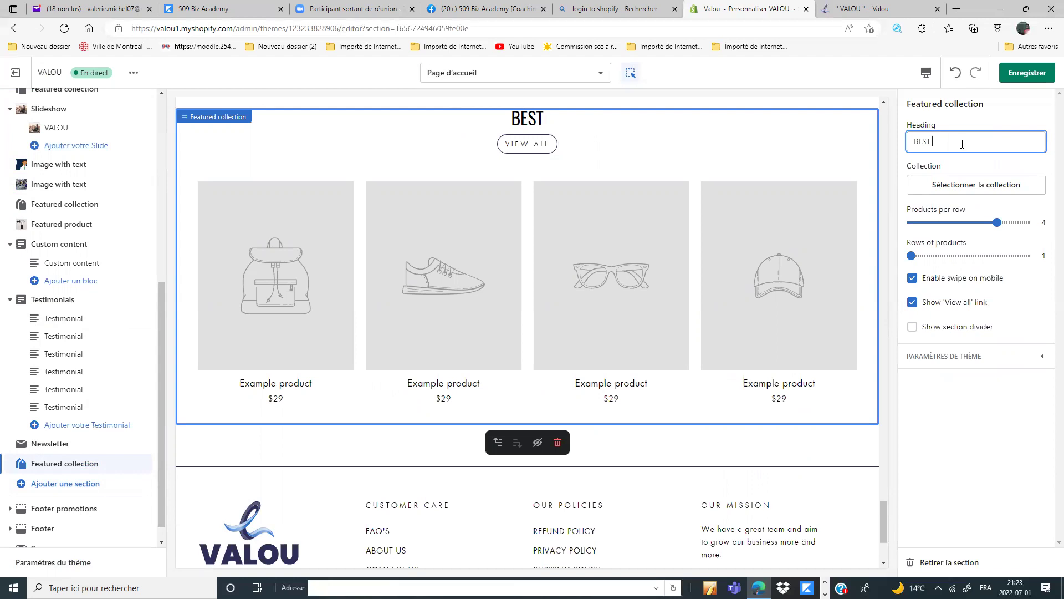
{"action": "type", "text": "SELLER"}
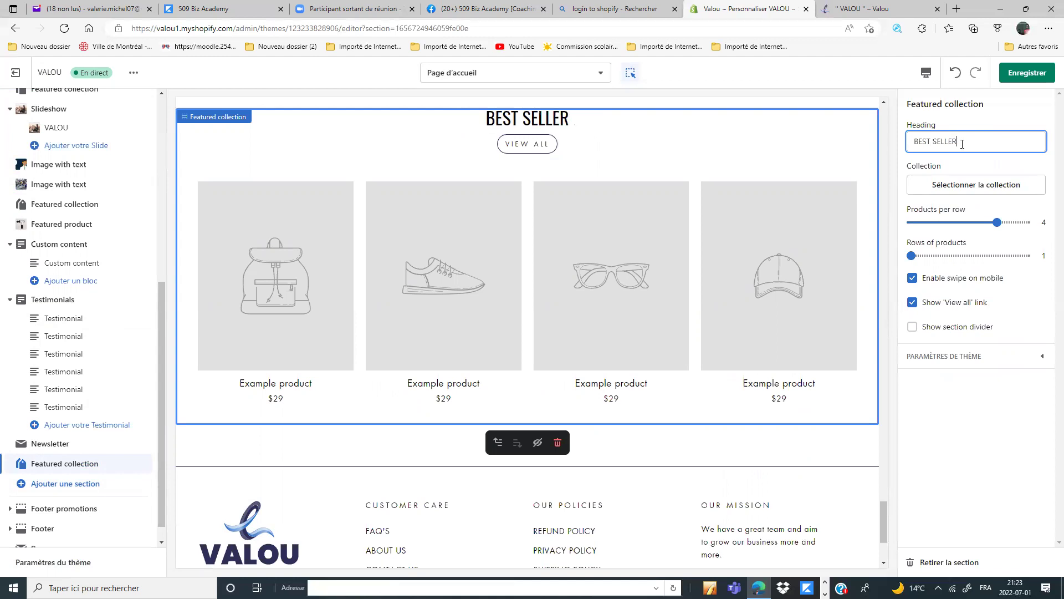
Step: Choose the BEST SELLER collection in the Select collection panel and confirm it
{"action": "left_click", "coordinate": [954, 188]}
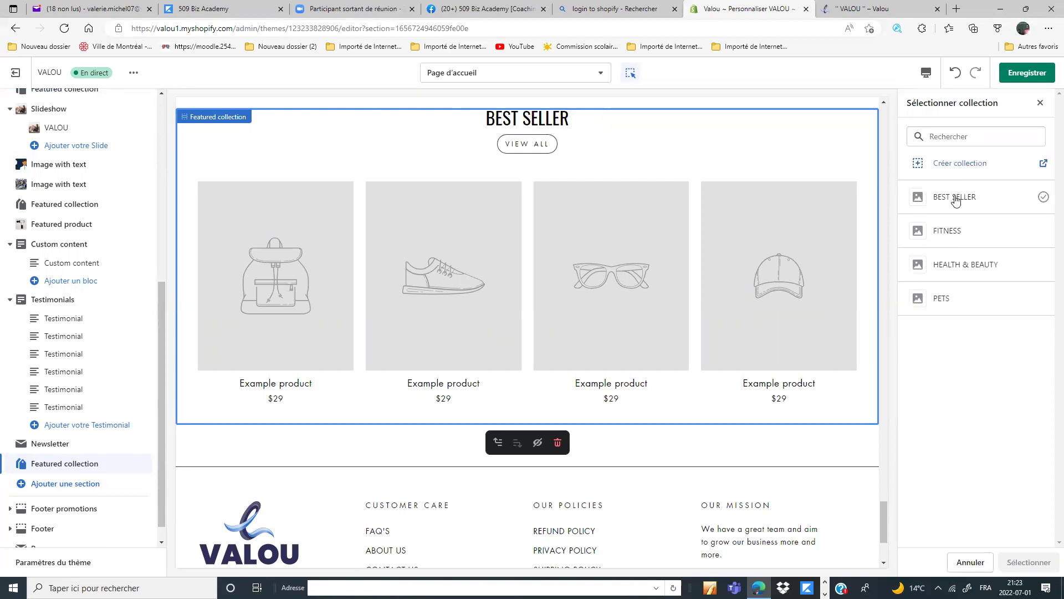
{"action": "left_click", "coordinate": [954, 197]}
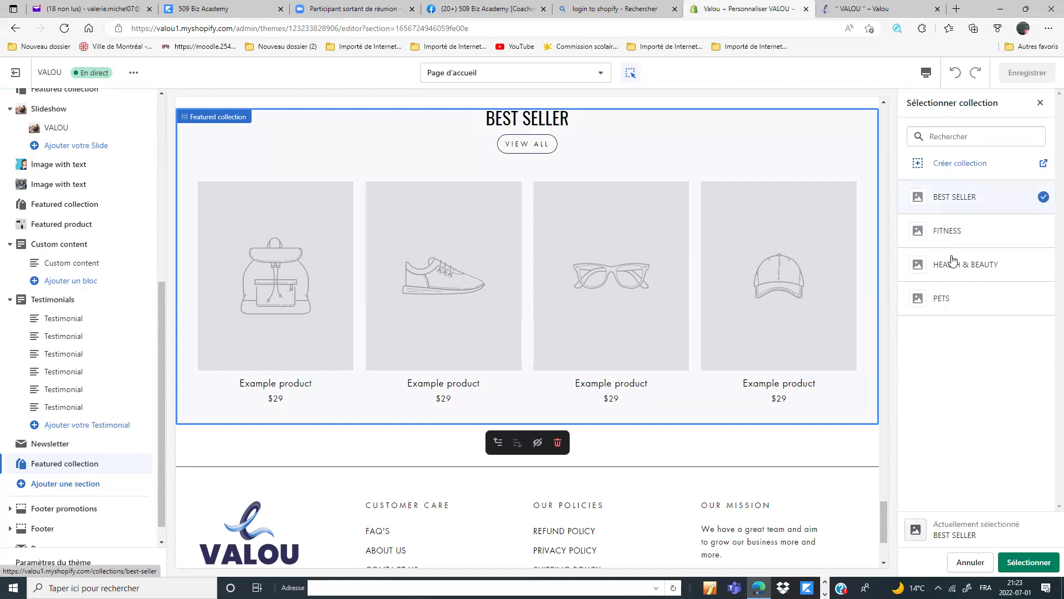
{"action": "left_click", "coordinate": [949, 237]}
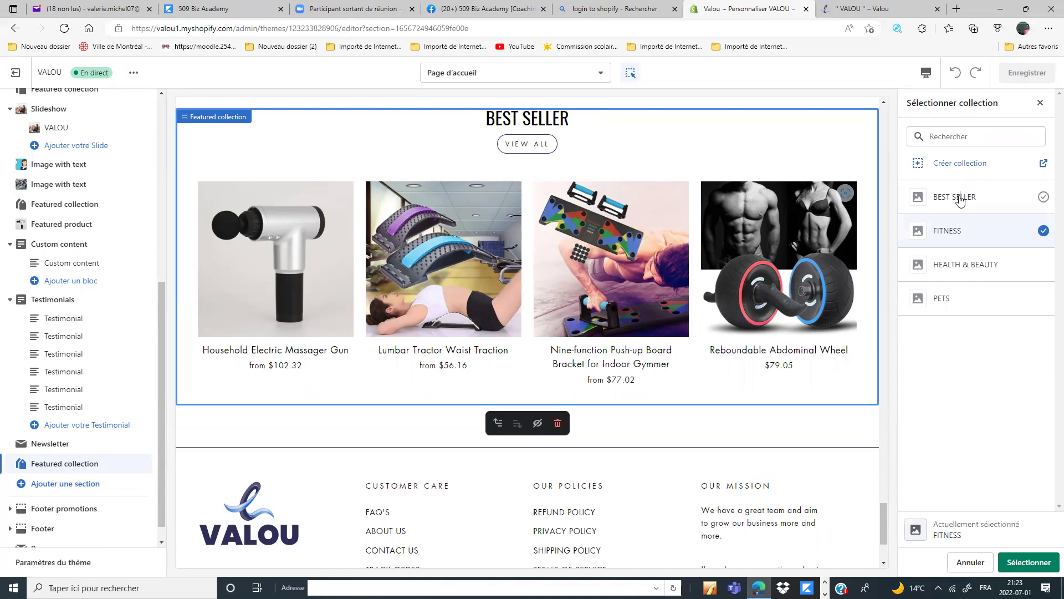
{"action": "left_click", "coordinate": [960, 200]}
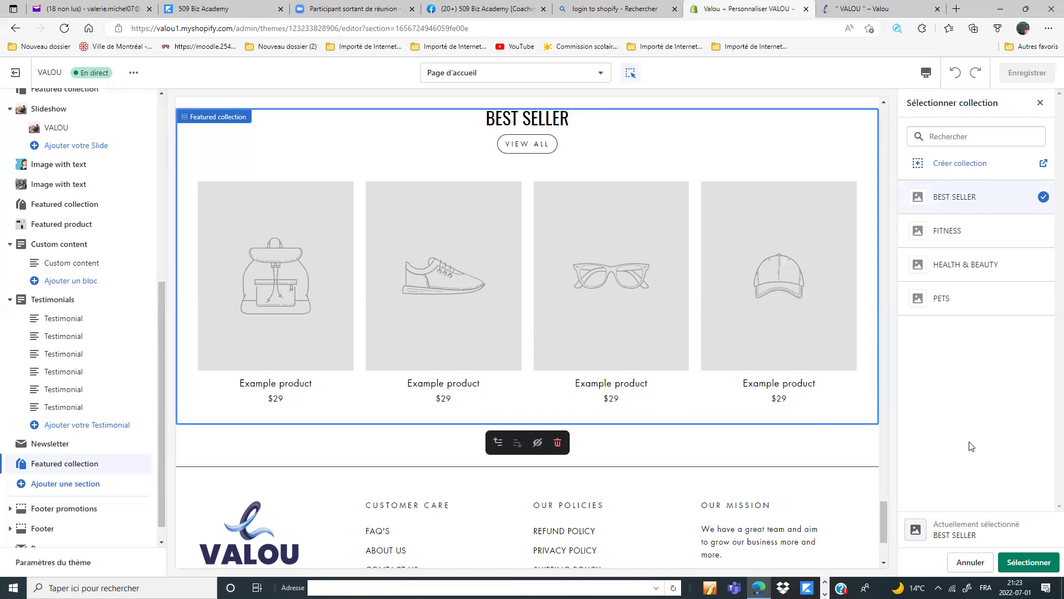
{"action": "left_click", "coordinate": [1015, 563]}
{"action": "left_click", "coordinate": [1015, 562]}
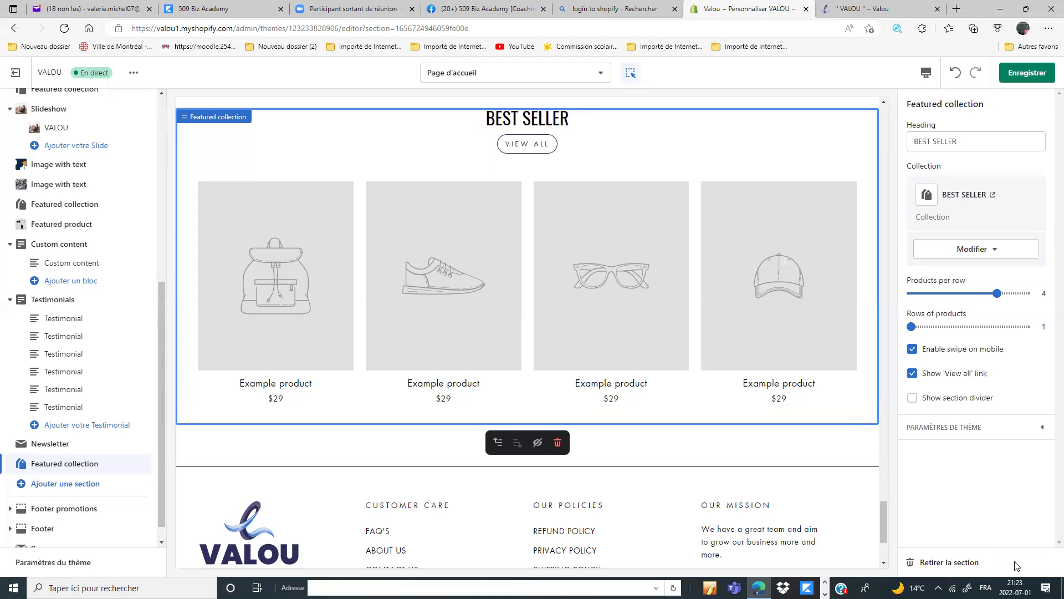
Step: Drag the BEST SELLER Featured collection section below Featured product and save the theme
{"action": "left_click", "coordinate": [1024, 75]}
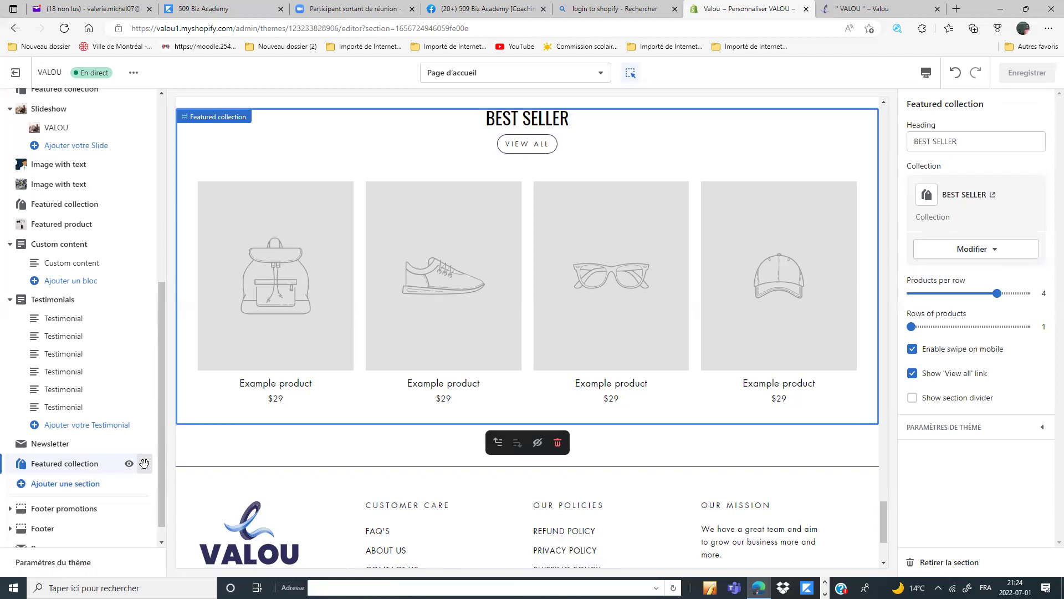
{"action": "left_click_drag", "start_coordinate": [144, 463], "coordinate": [92, 249]}
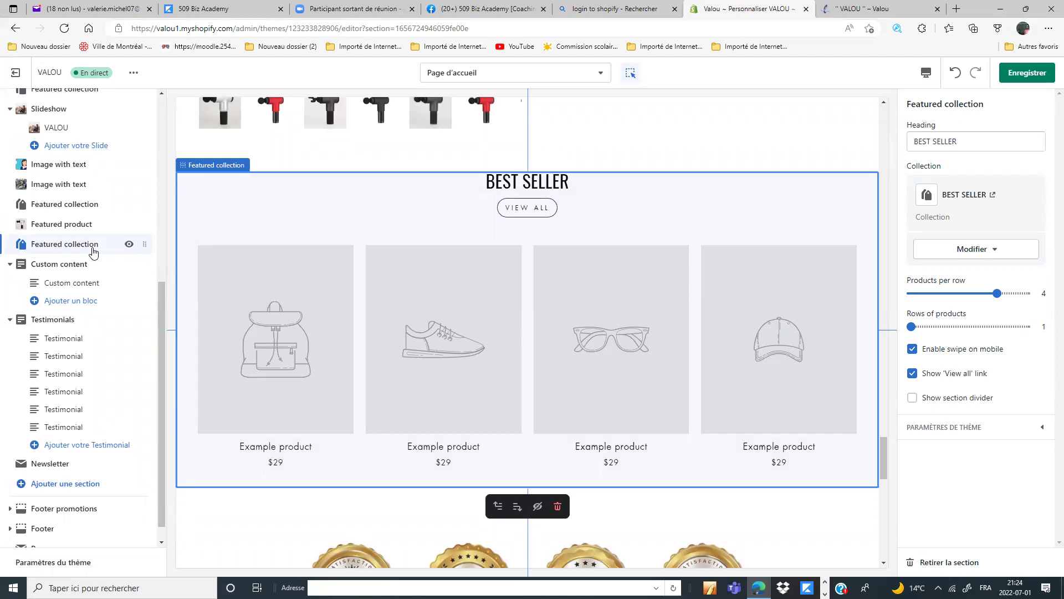
{"action": "left_click", "coordinate": [1027, 74]}
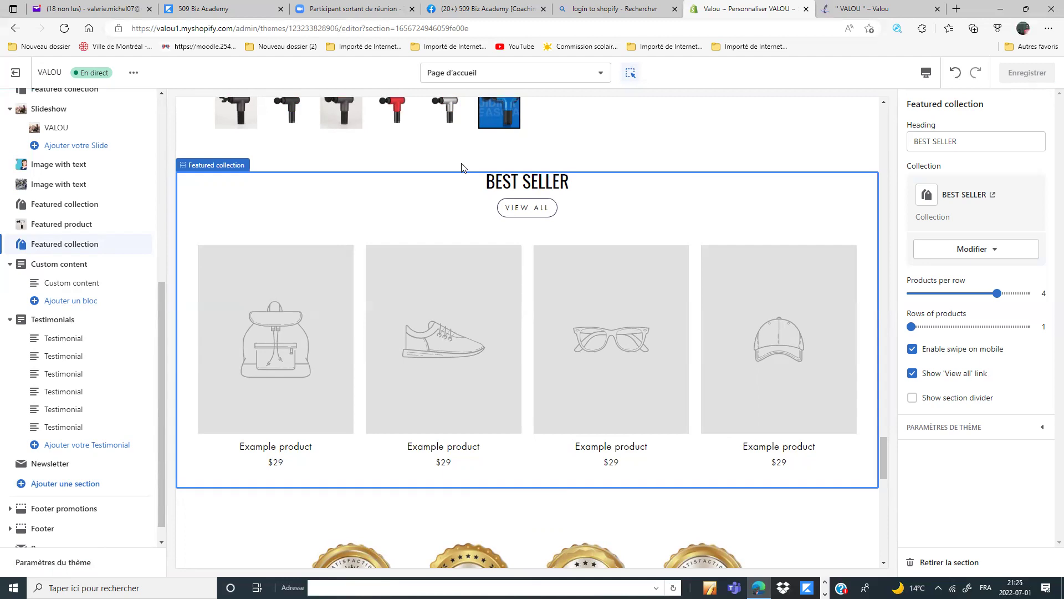
Step: Exit the theme editor and show the installed apps list
{"action": "left_click", "coordinate": [10, 77]}
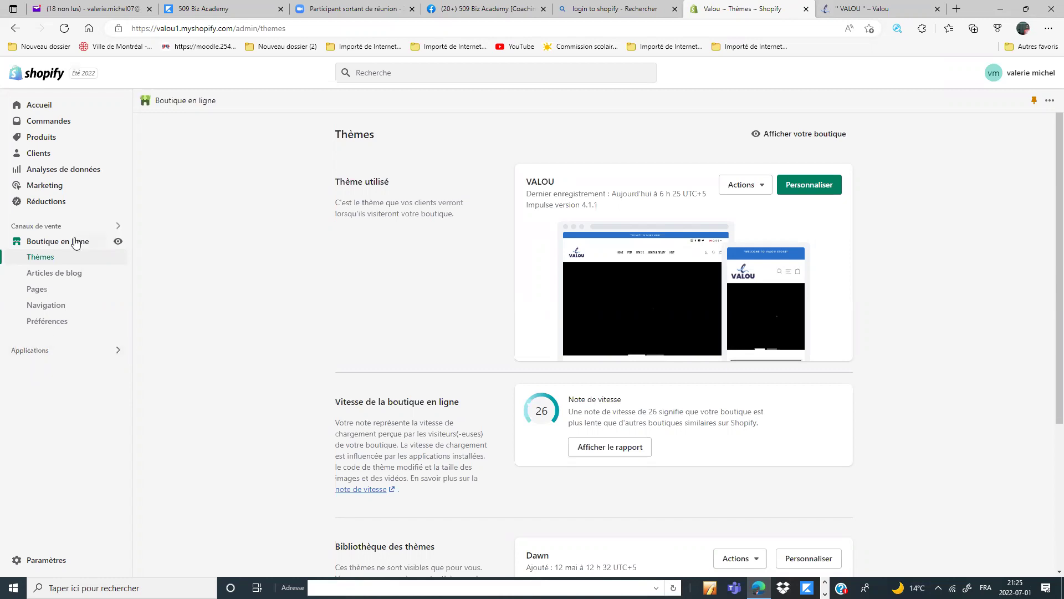
{"action": "left_click", "coordinate": [44, 354]}
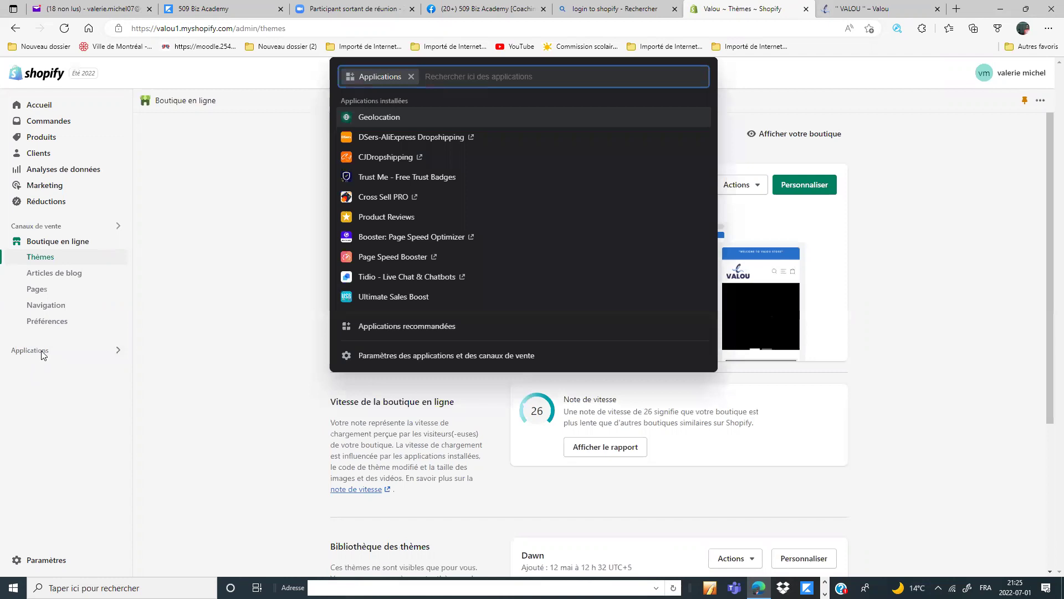
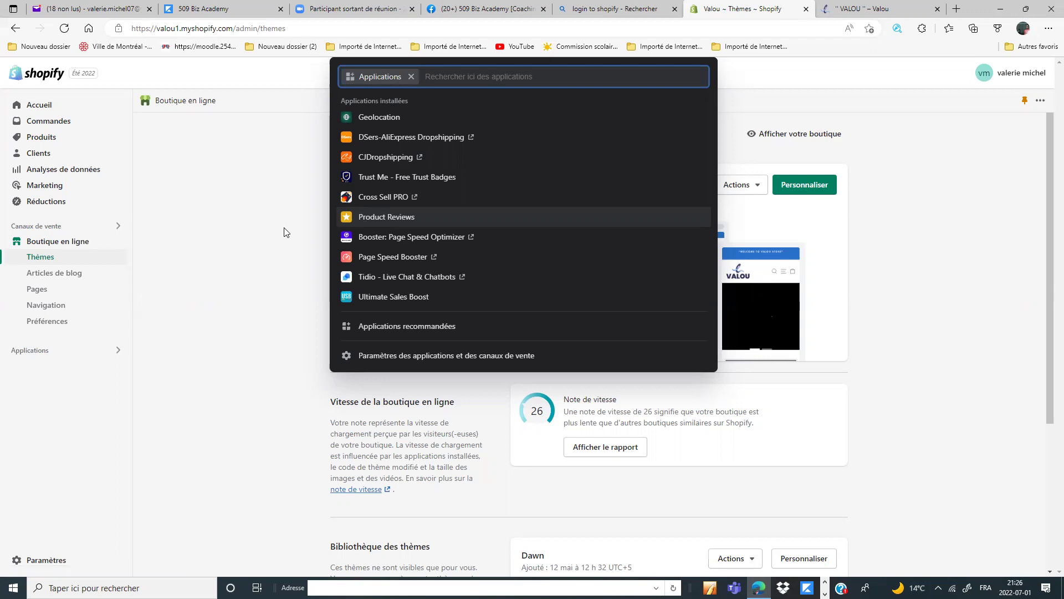
Step: Open the apps and sales channels settings, then go to the Shopify App Store
{"action": "left_click", "coordinate": [178, 336]}
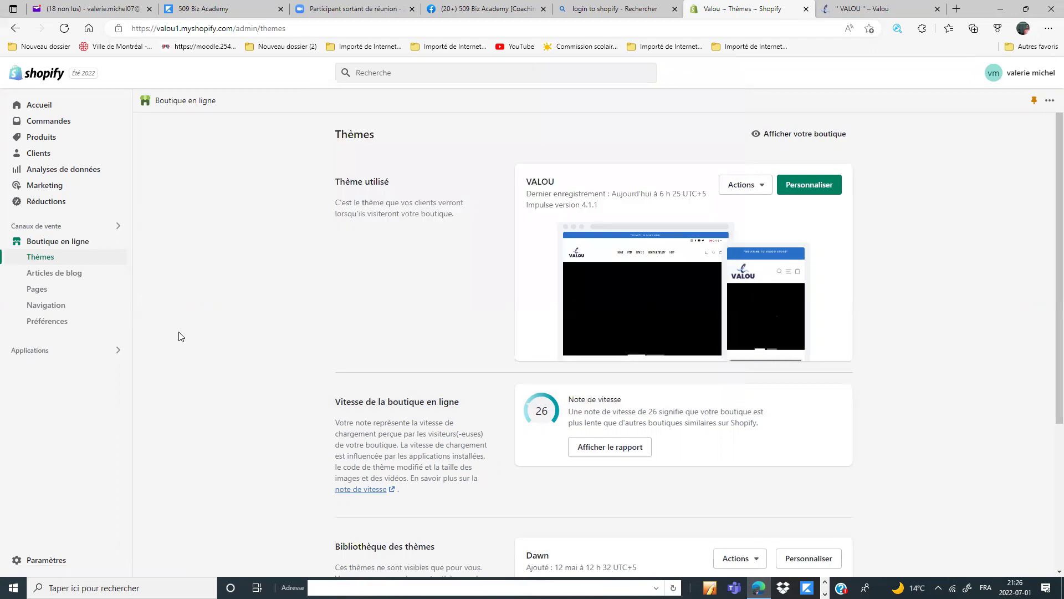
{"action": "left_click", "coordinate": [34, 350]}
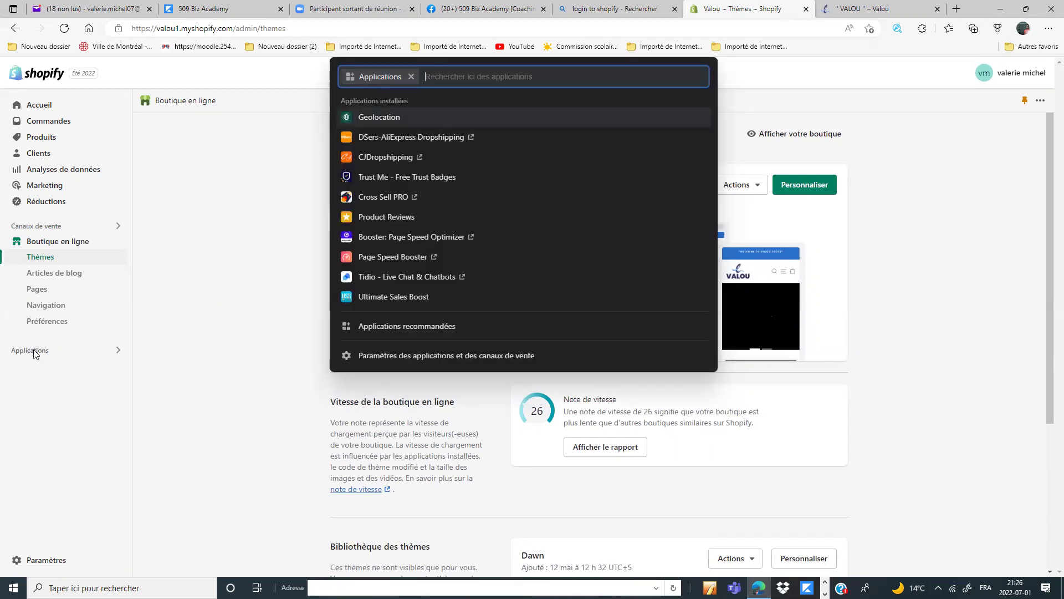
{"action": "left_click", "coordinate": [375, 356]}
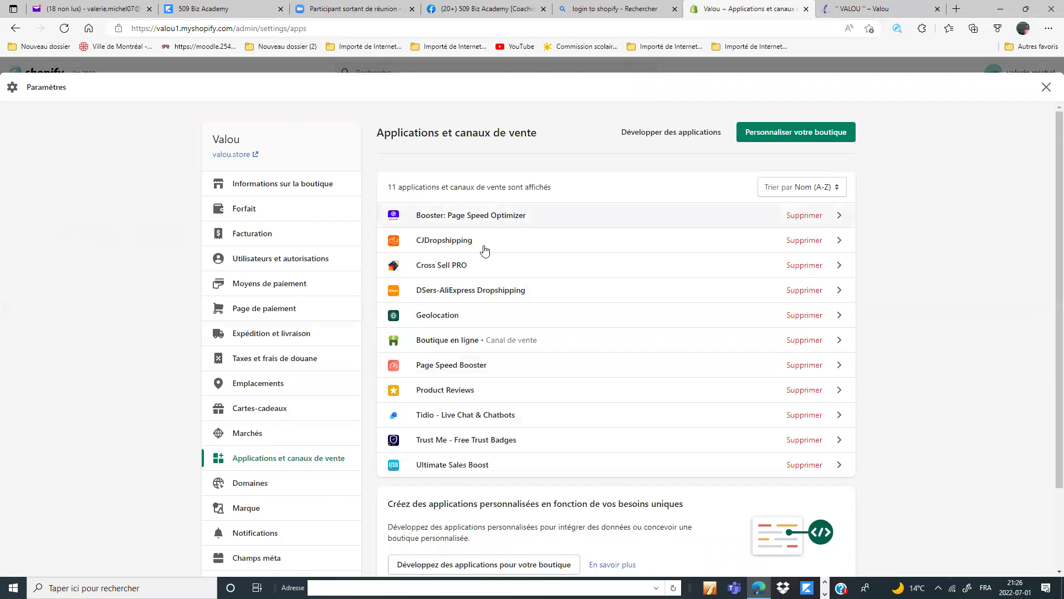
{"action": "left_click", "coordinate": [771, 137]}
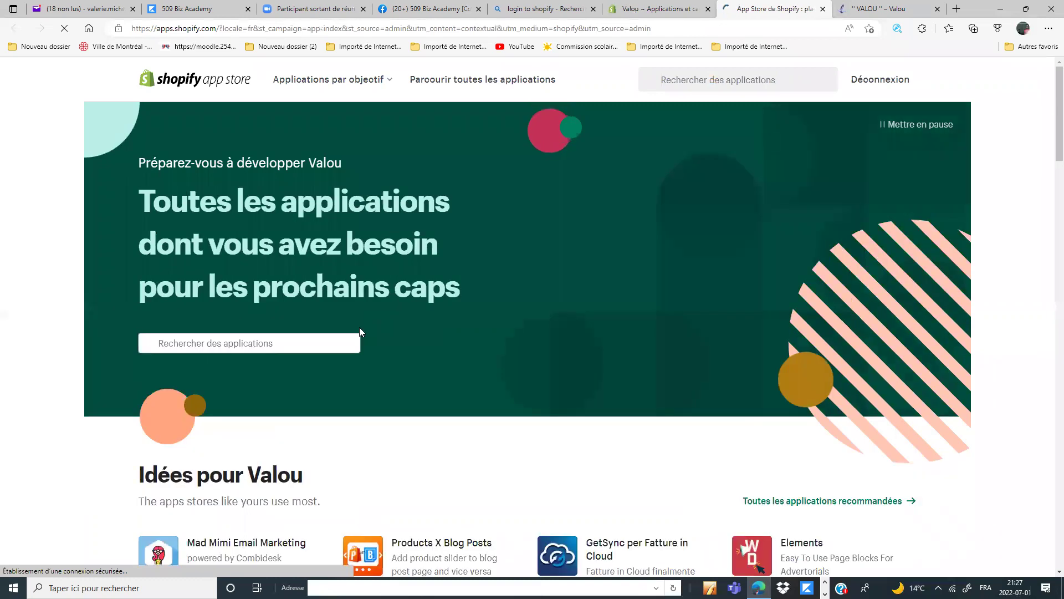
Step: Scroll through the App Store's recommended sections for Valou and return to the top
{"action": "left_click_drag", "start_coordinate": [1049, 140], "coordinate": [1046, 294]}
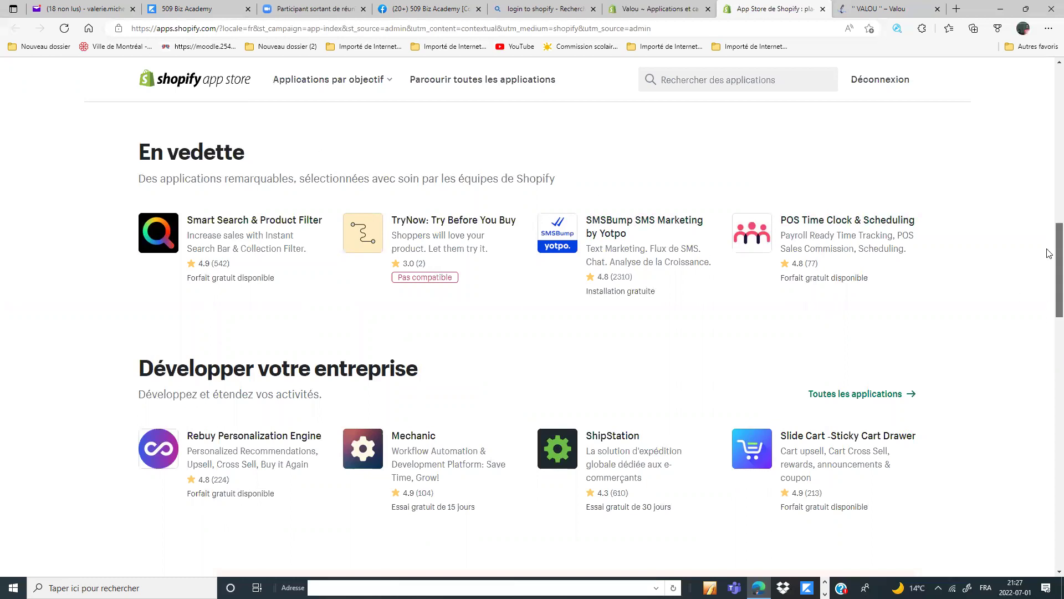
{"action": "scroll", "coordinate": [1049, 254], "scroll_direction": "up", "scroll_amount": 6}
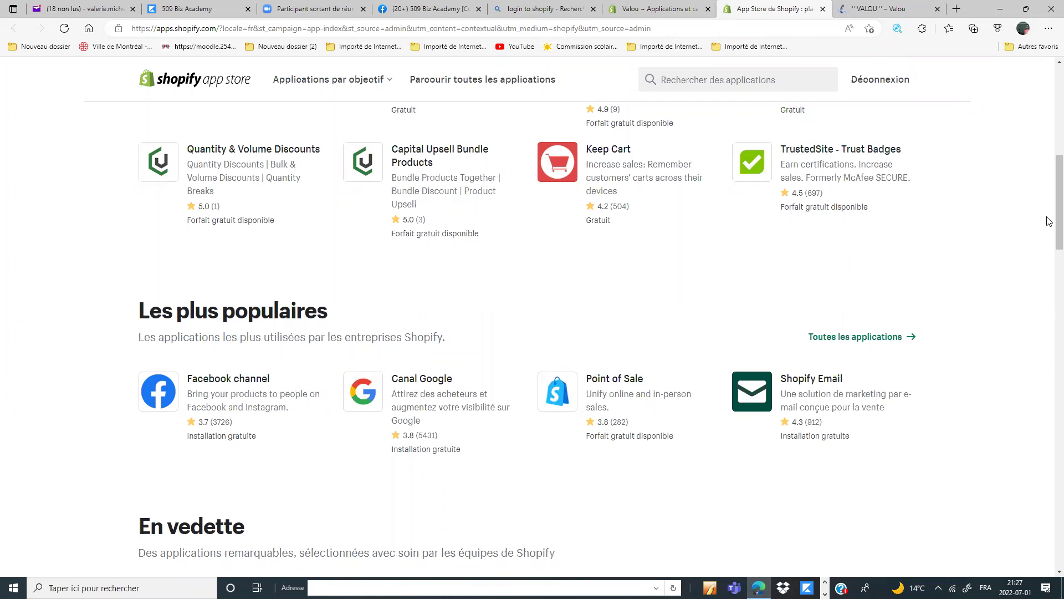
{"action": "scroll", "coordinate": [1049, 288], "scroll_direction": "down", "scroll_amount": 9}
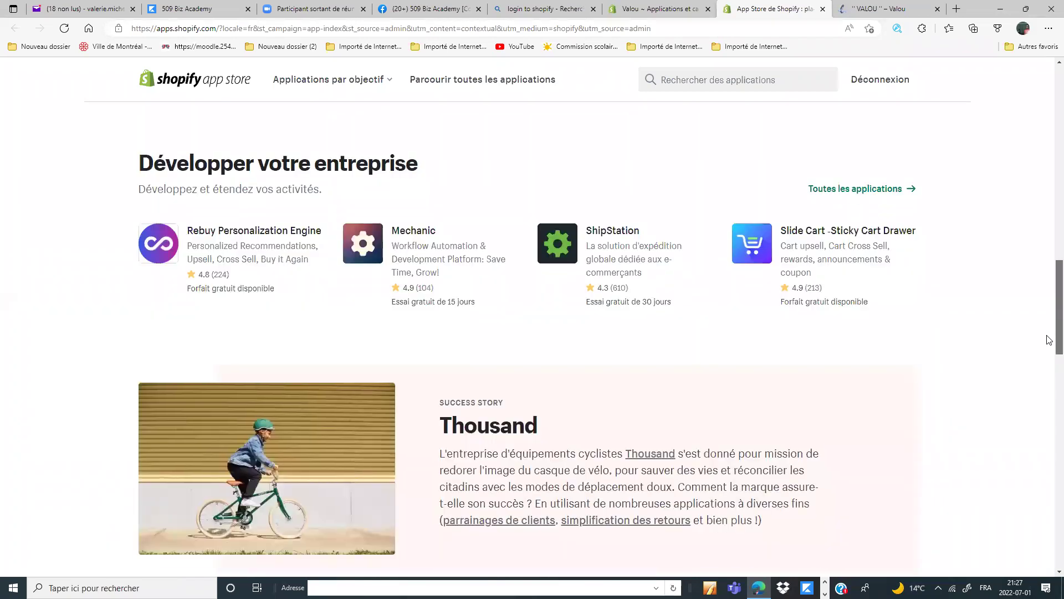
{"action": "scroll", "coordinate": [1048, 355], "scroll_direction": "down", "scroll_amount": 4}
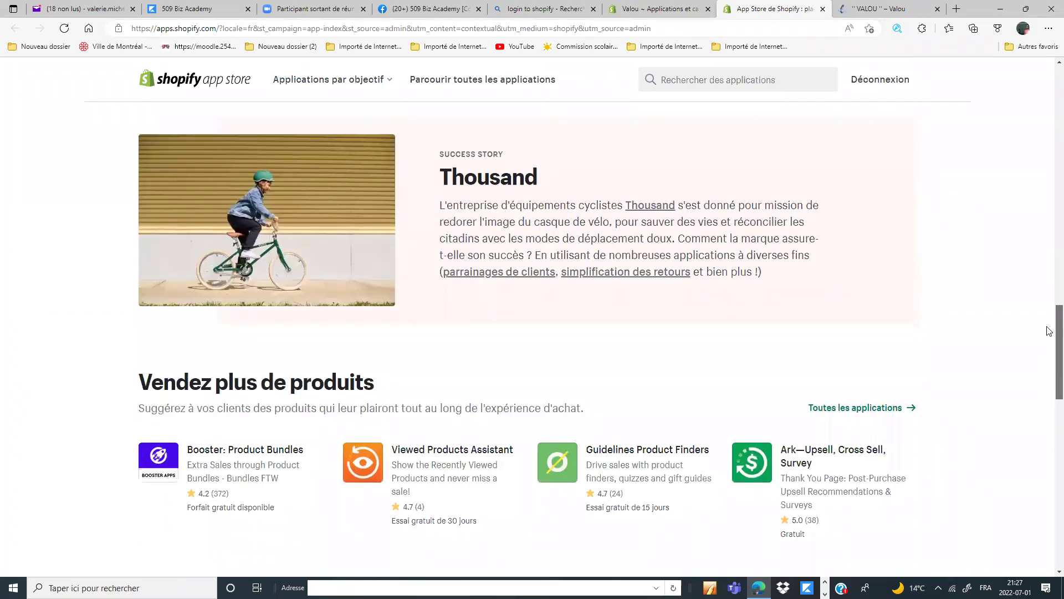
{"action": "scroll", "coordinate": [1048, 266], "scroll_direction": "up", "scroll_amount": 9}
{"action": "scroll", "coordinate": [1049, 255], "scroll_direction": "up", "scroll_amount": 6}
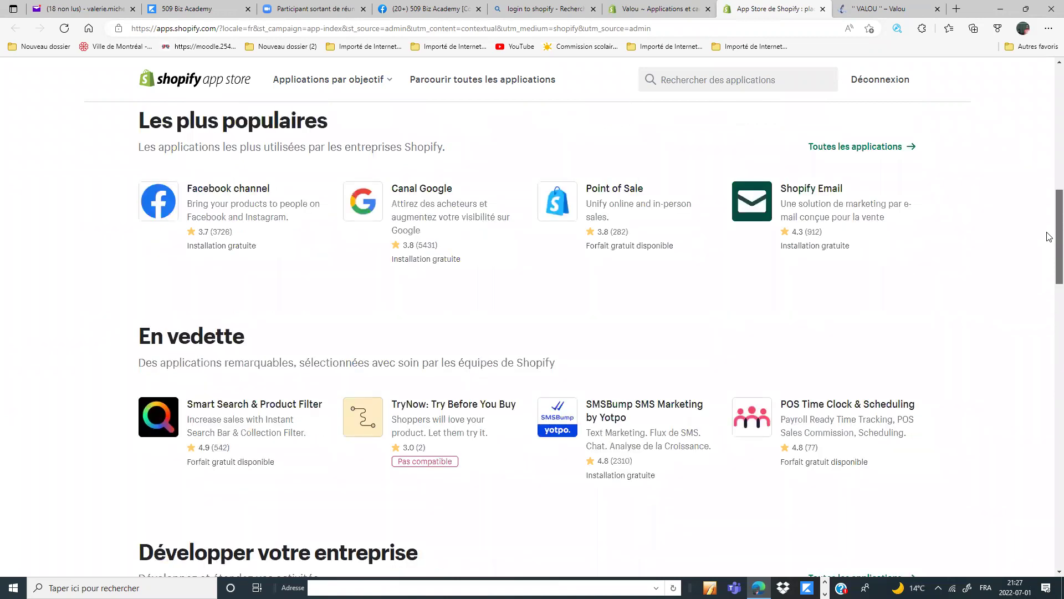
{"action": "scroll", "coordinate": [1048, 150], "scroll_direction": "up", "scroll_amount": 7}
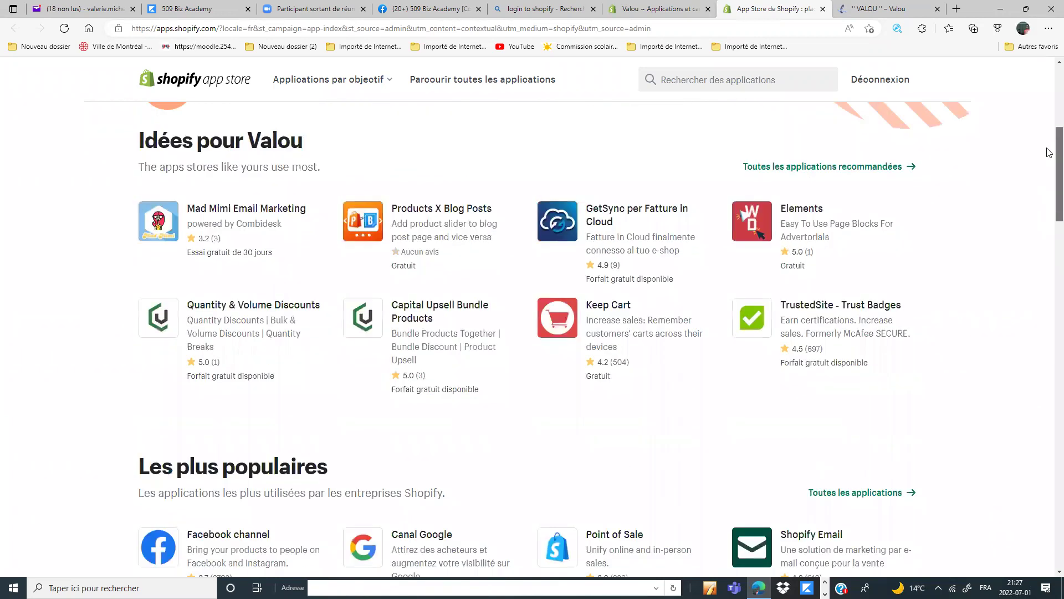
{"action": "scroll", "coordinate": [1049, 137], "scroll_direction": "up", "scroll_amount": 1}
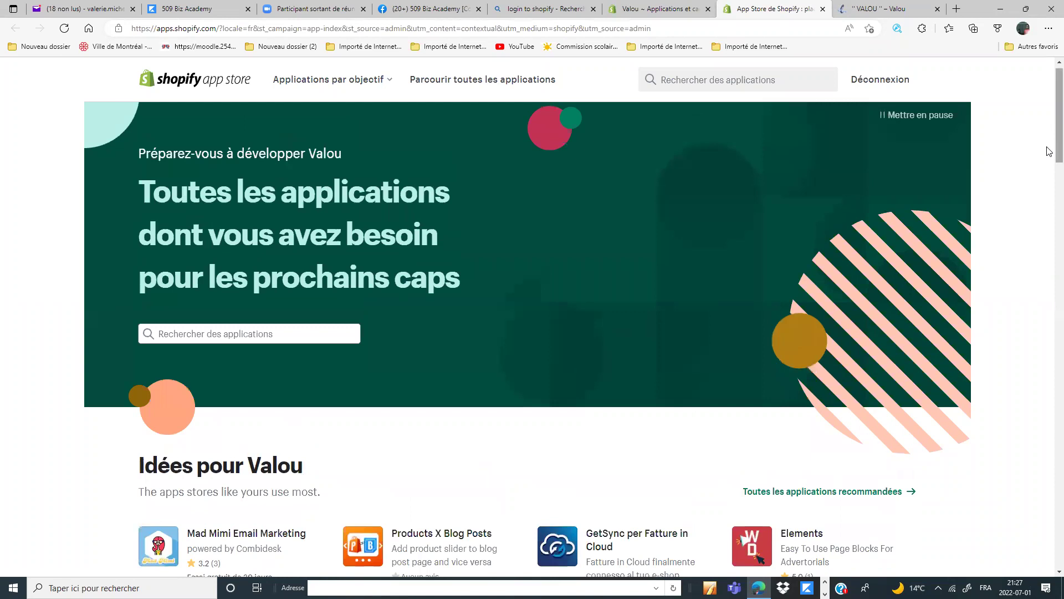
Step: Search the App Store for 'omnisend' and open the Omnisend Email Marketing & SMS listing
{"action": "left_click", "coordinate": [204, 333]}
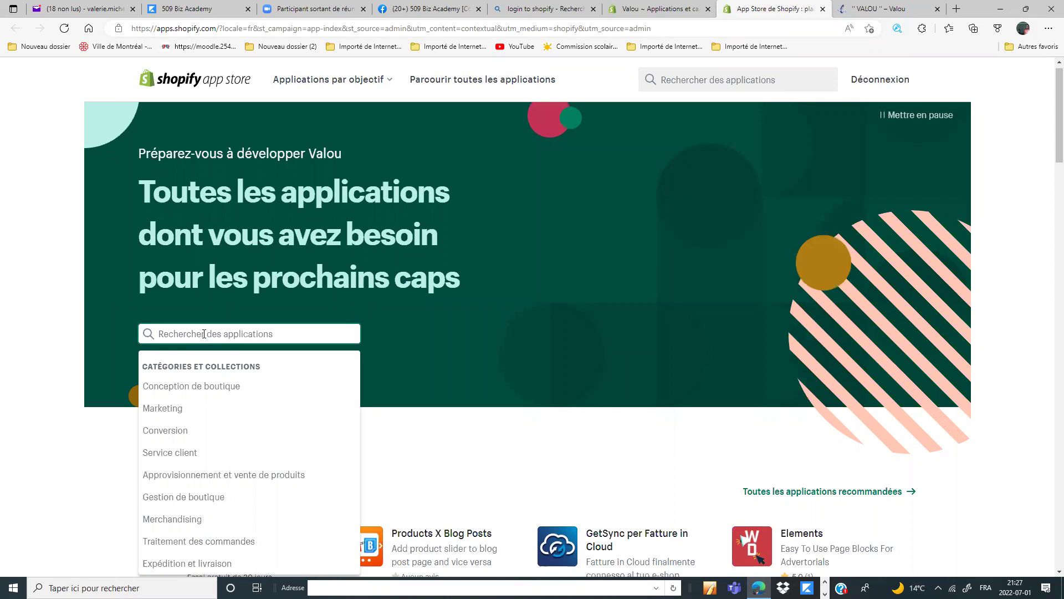
{"action": "type", "text": "om"}
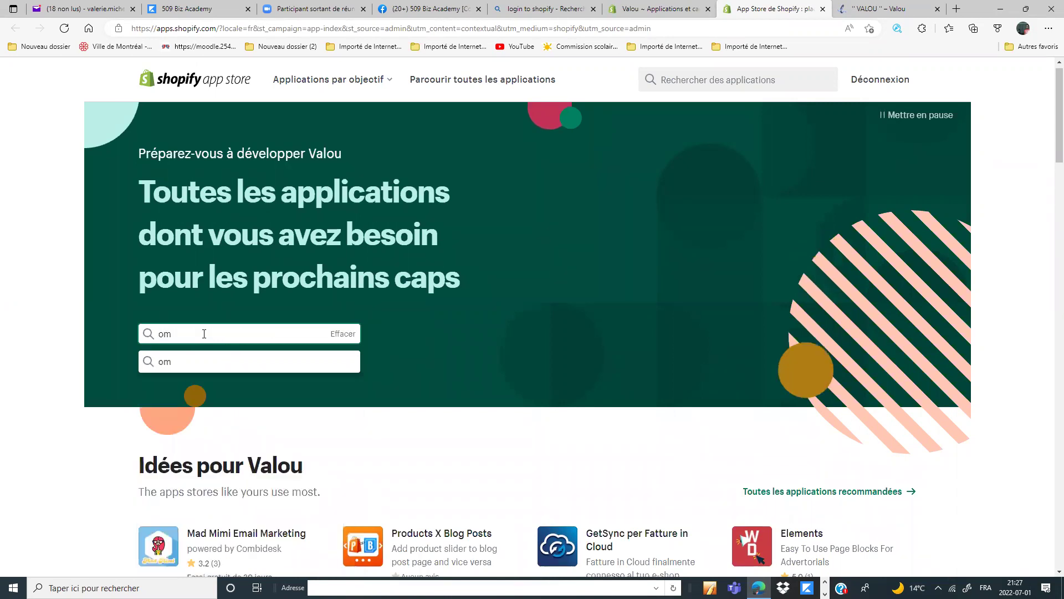
{"action": "type", "text": "nis"}
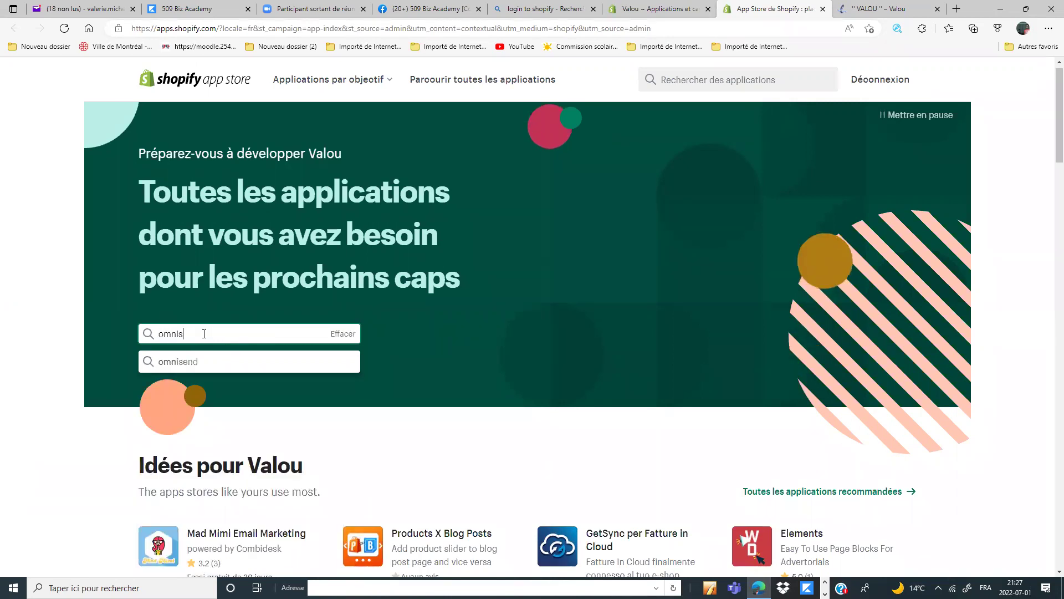
{"action": "type", "text": "en"}
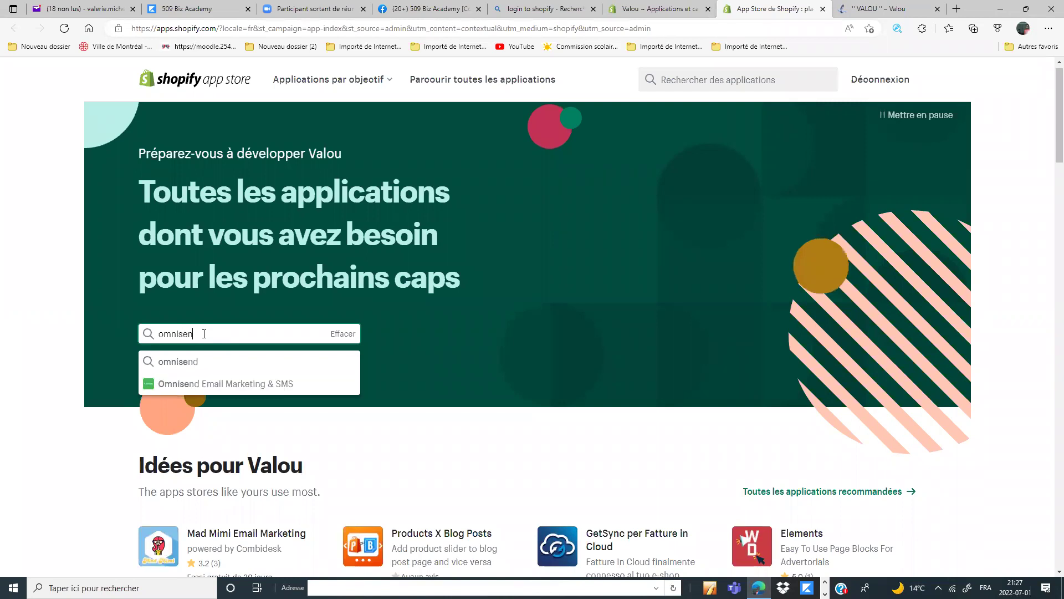
{"action": "type", "text": "d"}
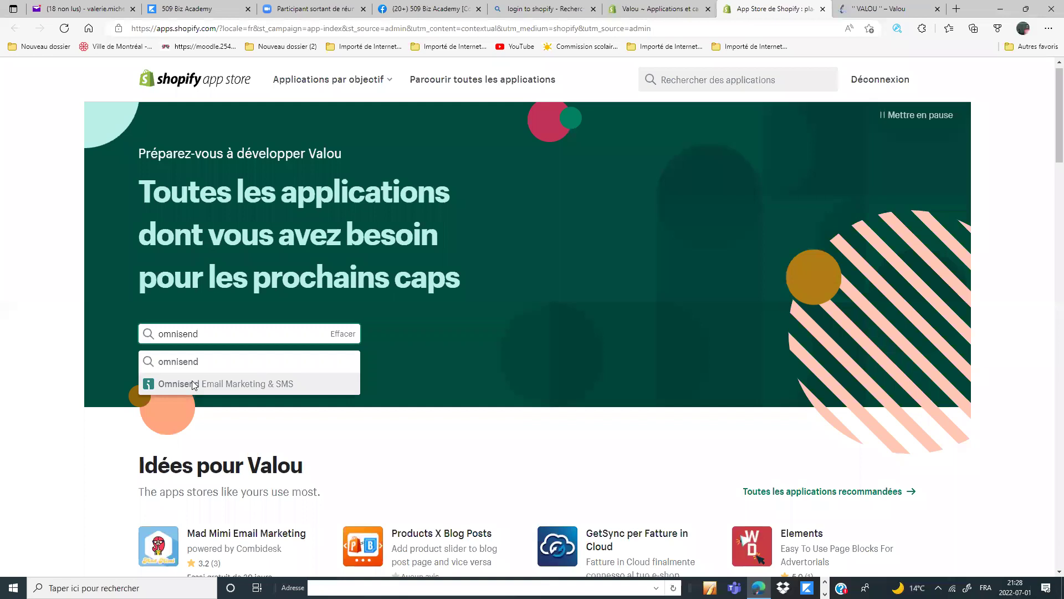
{"action": "left_click", "coordinate": [193, 385]}
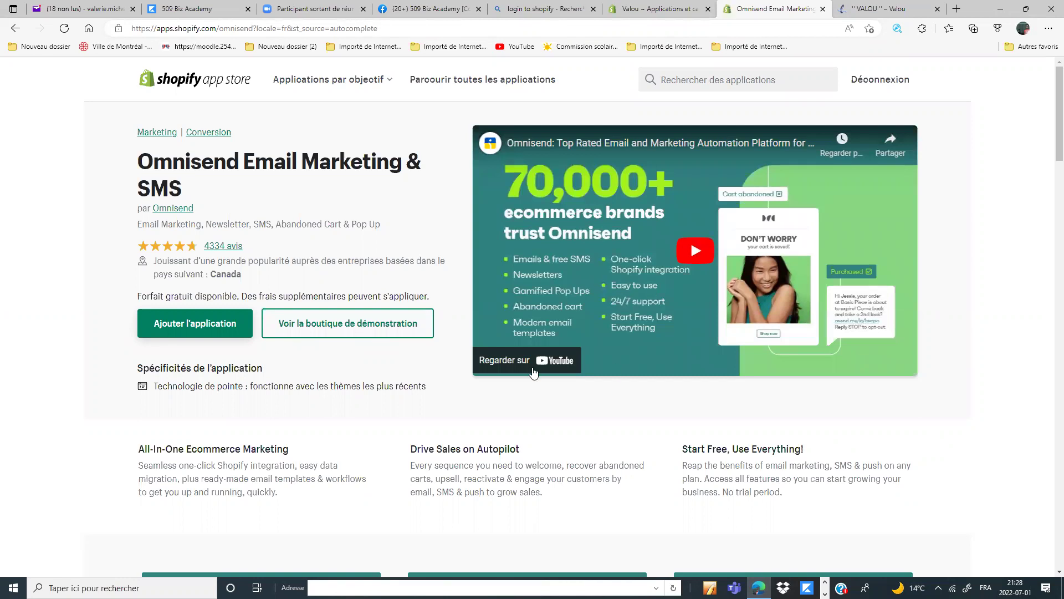
Step: Add Omnisend to the store and approve its installation on Valou
{"action": "left_click", "coordinate": [218, 327]}
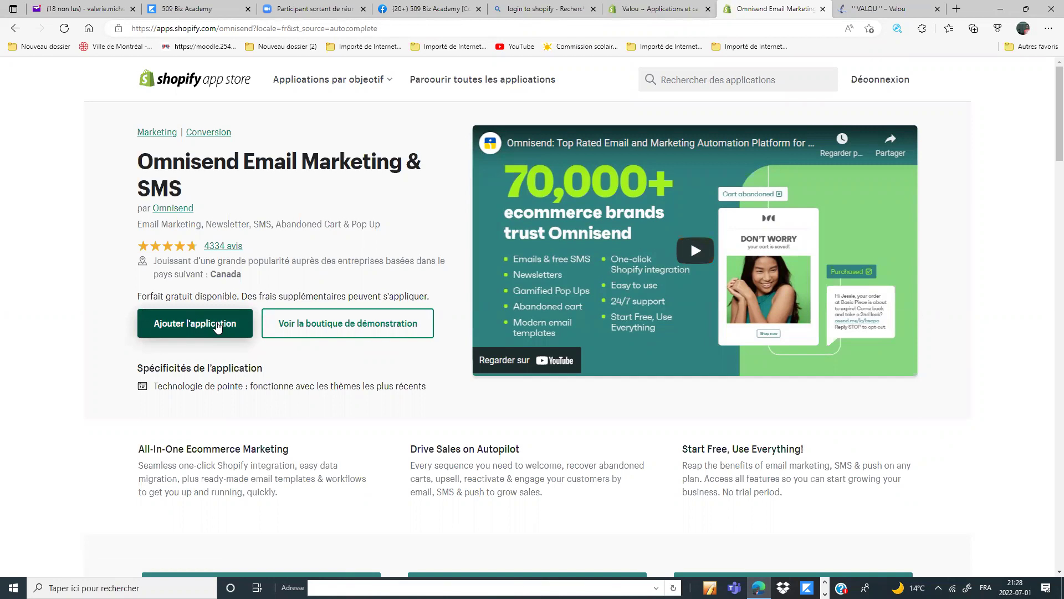
{"action": "left_click", "coordinate": [218, 326]}
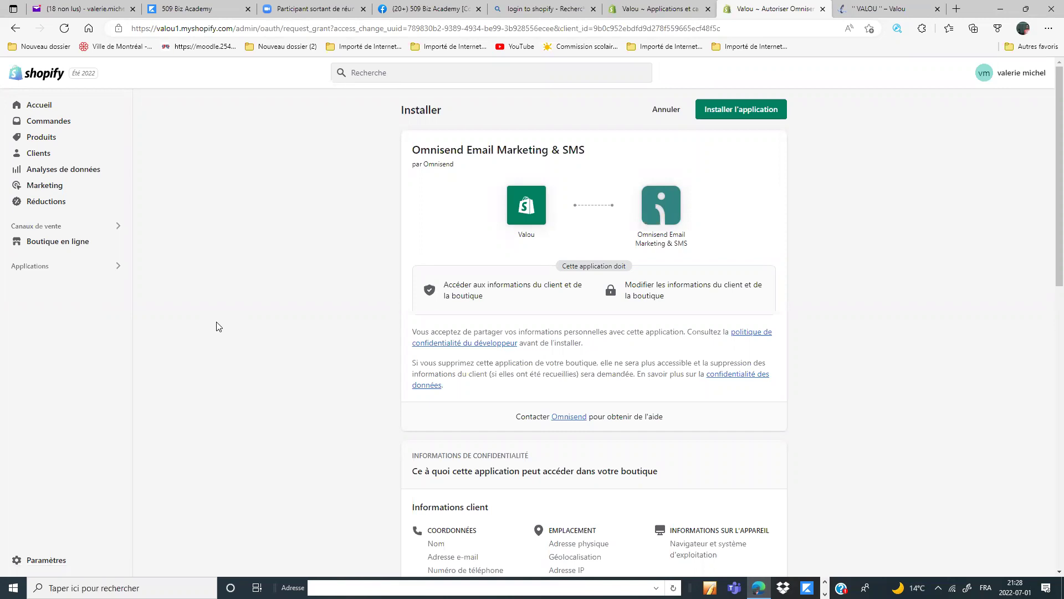
{"action": "left_click", "coordinate": [732, 110]}
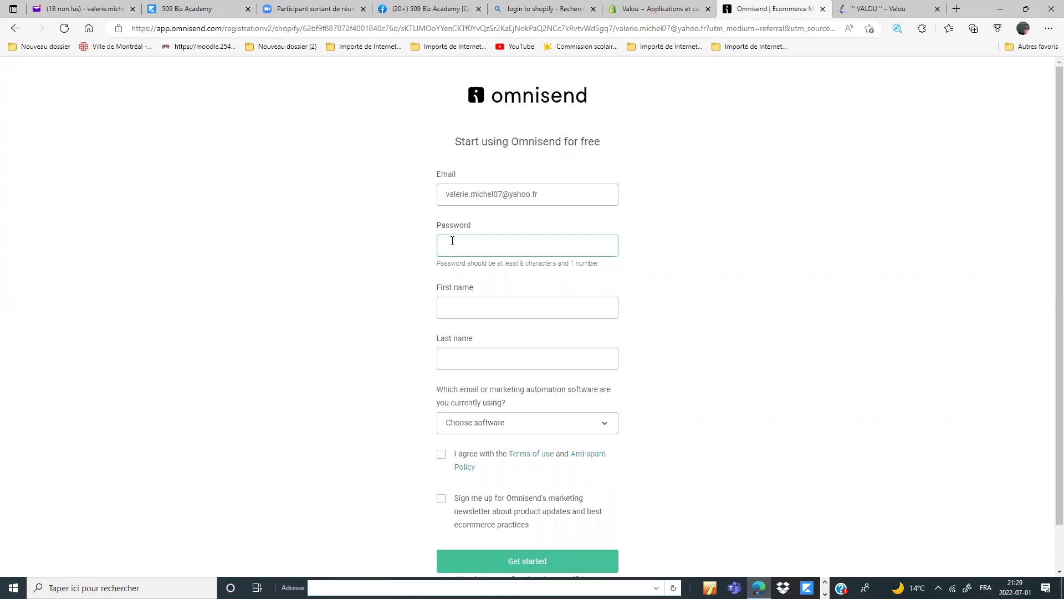
Step: Enter an account password and the first and last name on the Omnisend signup form
{"action": "type", "text": "••••••••"}
{"action": "key", "text": "Tab"}
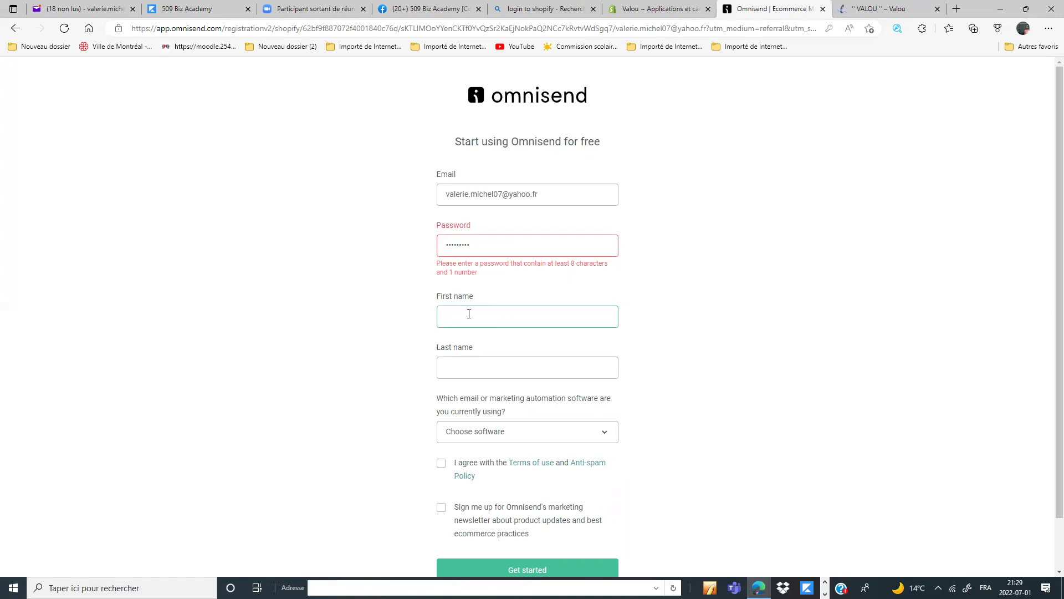
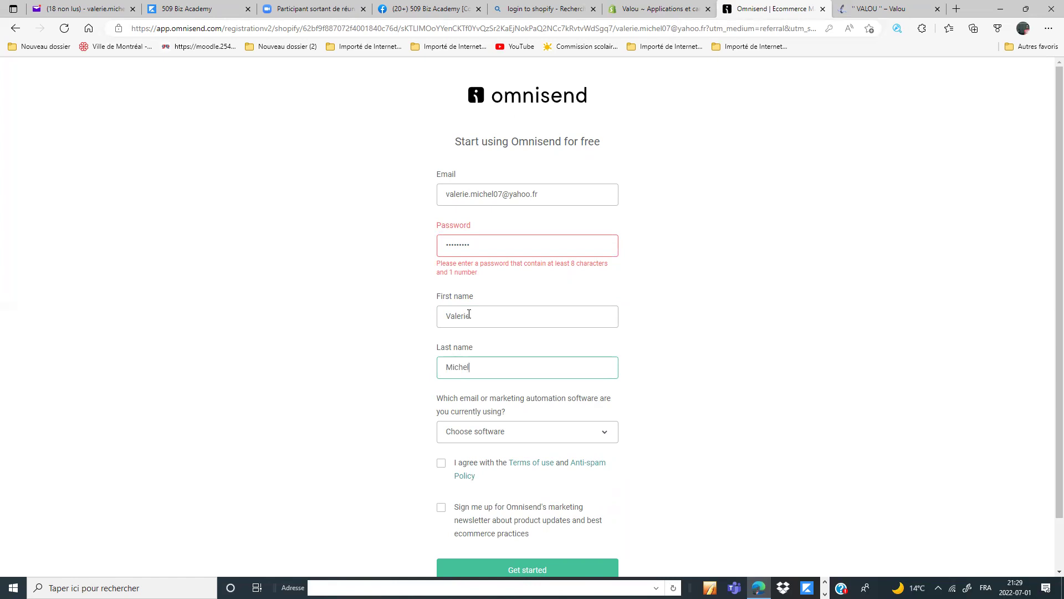
{"action": "key", "text": "Tab"}
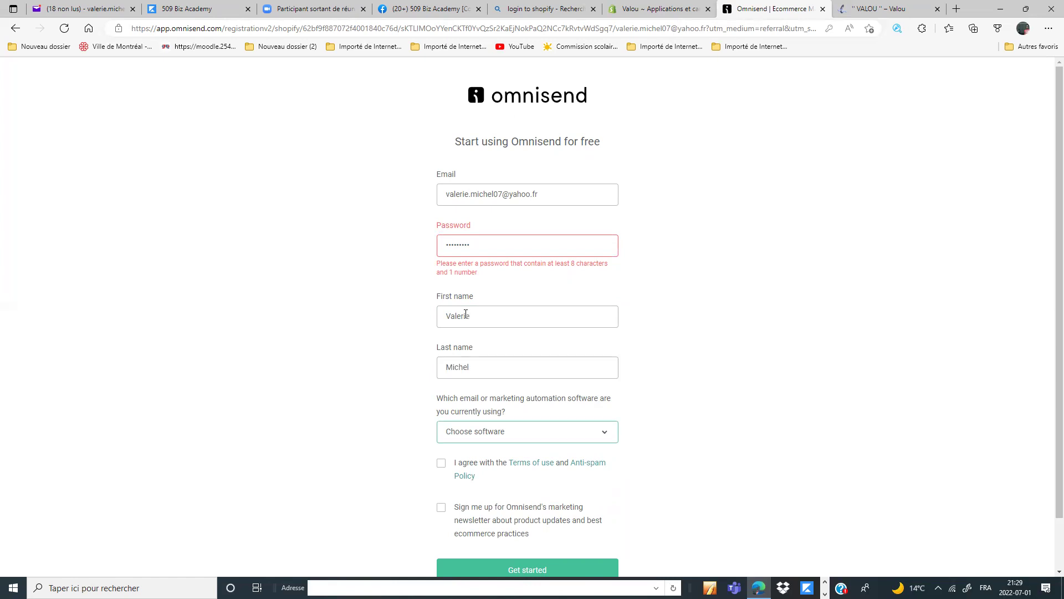
Step: Clear the rejected password and enter a new eight-character password
{"action": "left_click", "coordinate": [488, 250]}
{"action": "key", "text": "BackSpace"}
{"action": "key", "text": "BackSpace"}
{"action": "key", "text": "BackSpace"}
{"action": "key", "text": "BackSpace"}
{"action": "key", "text": "BackSpace"}
{"action": "key", "text": "BackSpace"}
{"action": "key", "text": "BackSpace"}
{"action": "key", "text": "BackSpace"}
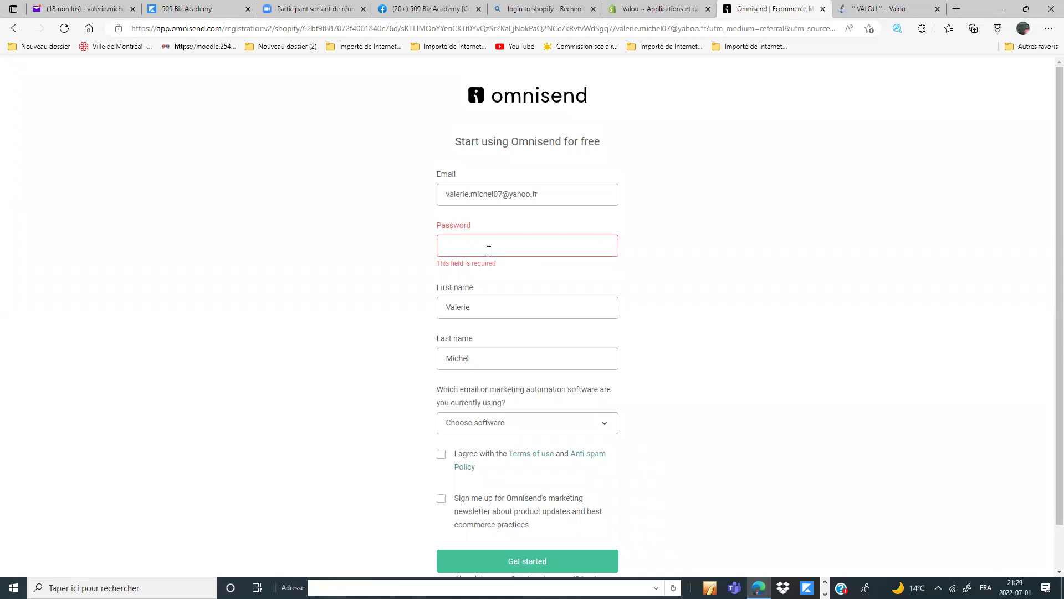
{"action": "type", "text": "*"}
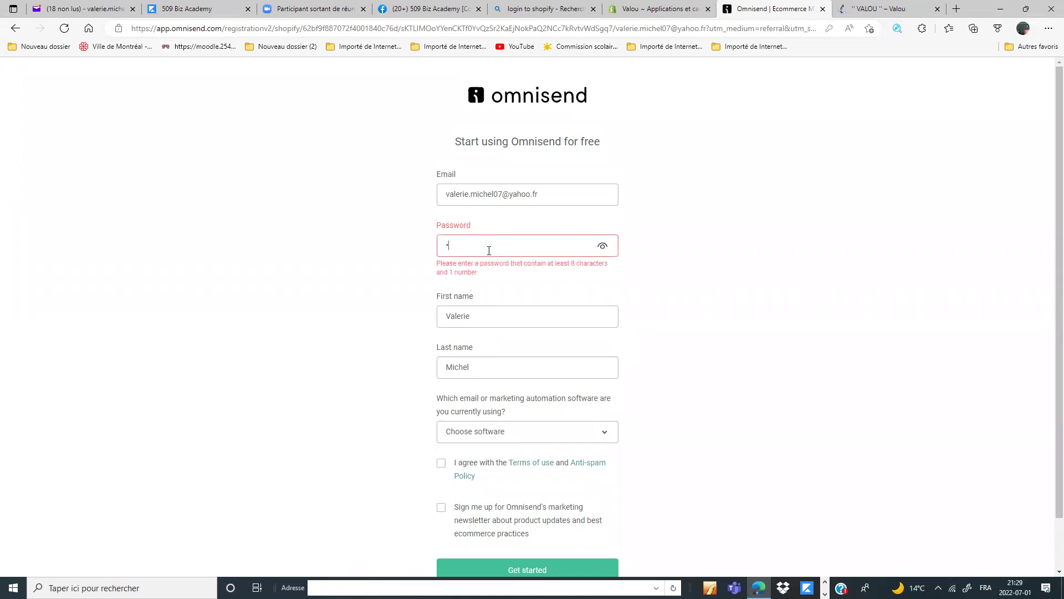
{"action": "key", "text": "BackSpace"}
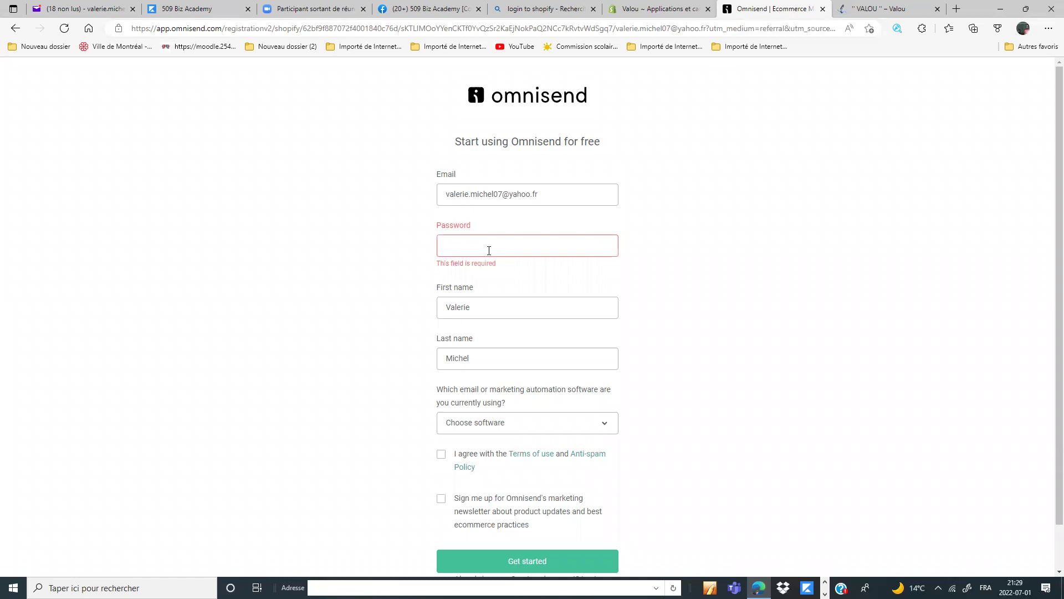
{"action": "type", "text": "*"}
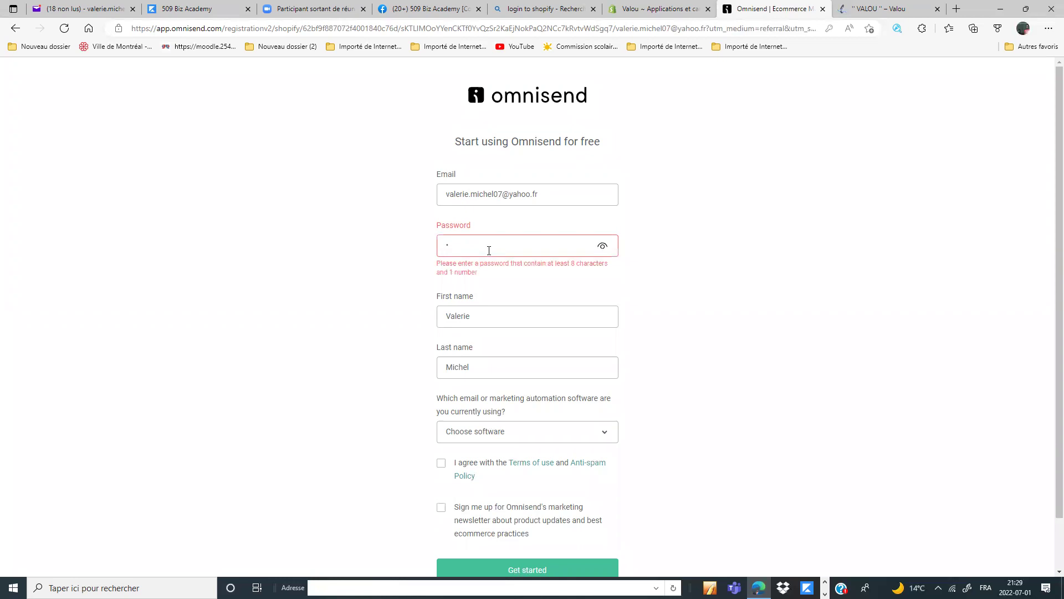
{"action": "type", "text": "*******"}
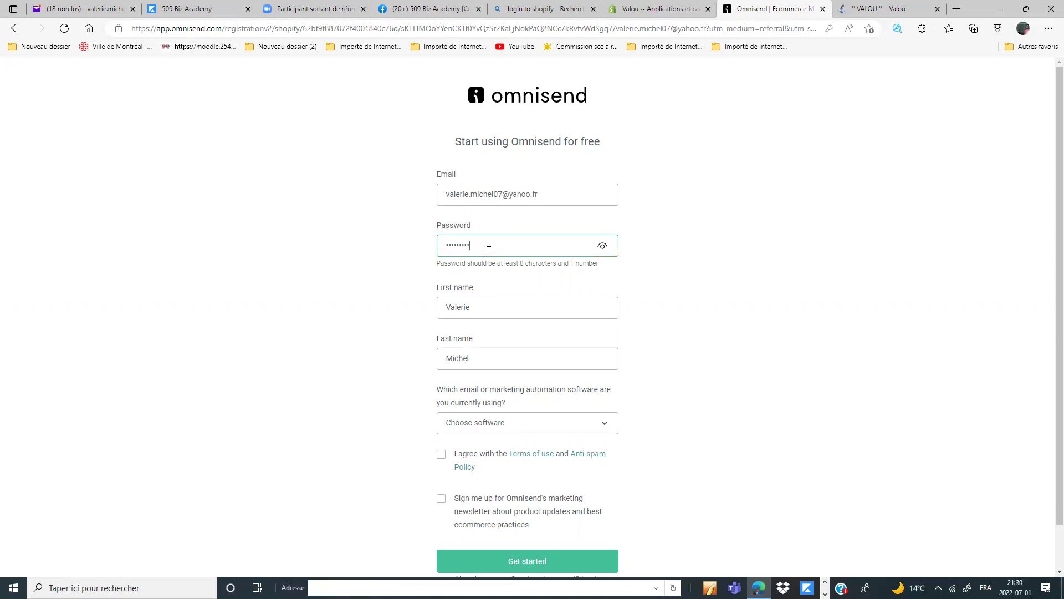
Step: Accept the terms and anti-spam policy, opt in to the newsletter, and try submitting
{"action": "left_click", "coordinate": [443, 455]}
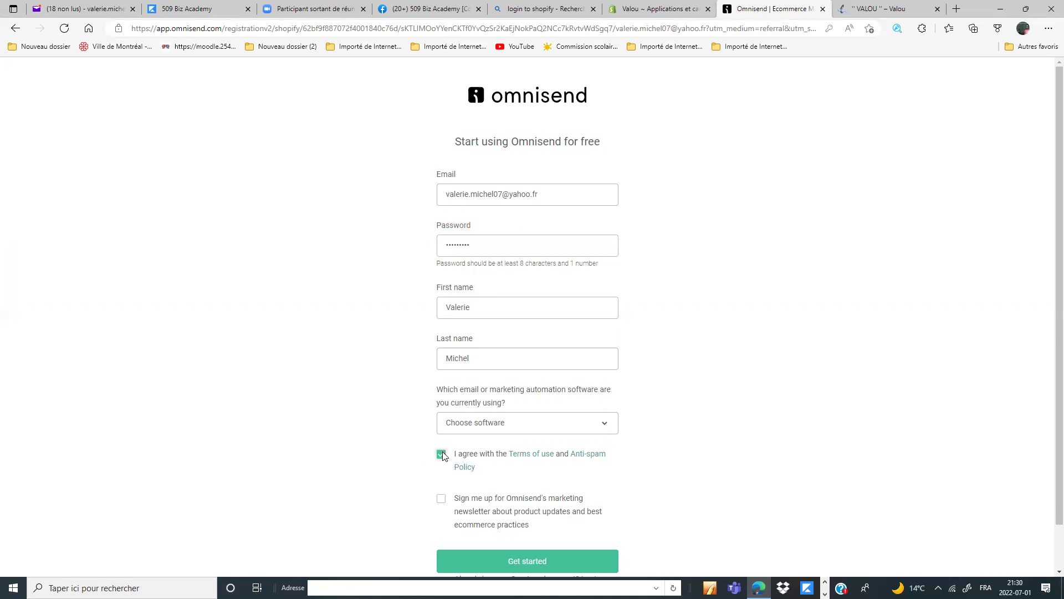
{"action": "left_click", "coordinate": [441, 502]}
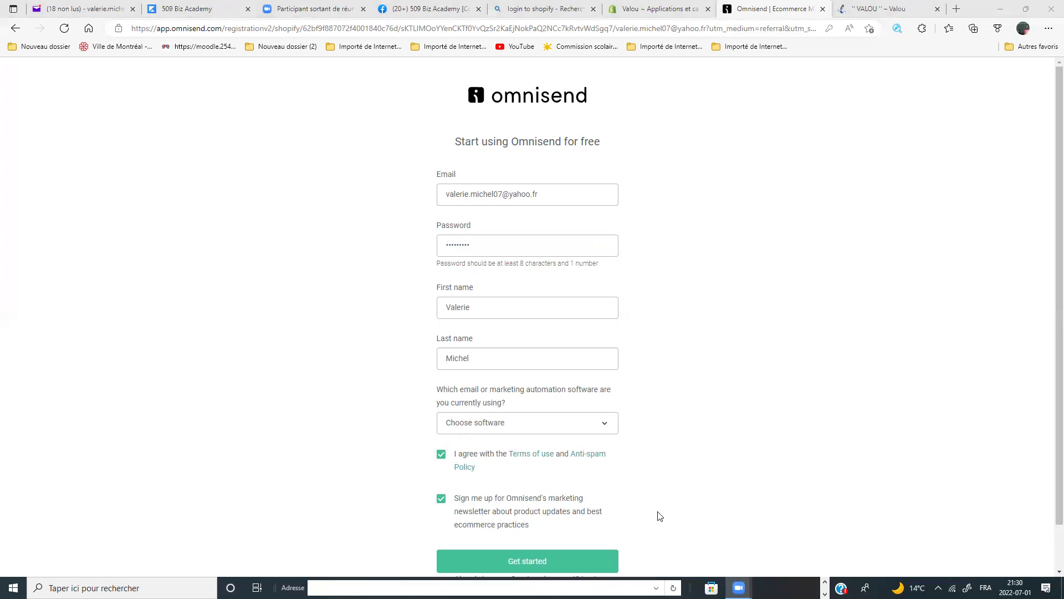
{"action": "left_click", "coordinate": [528, 561]}
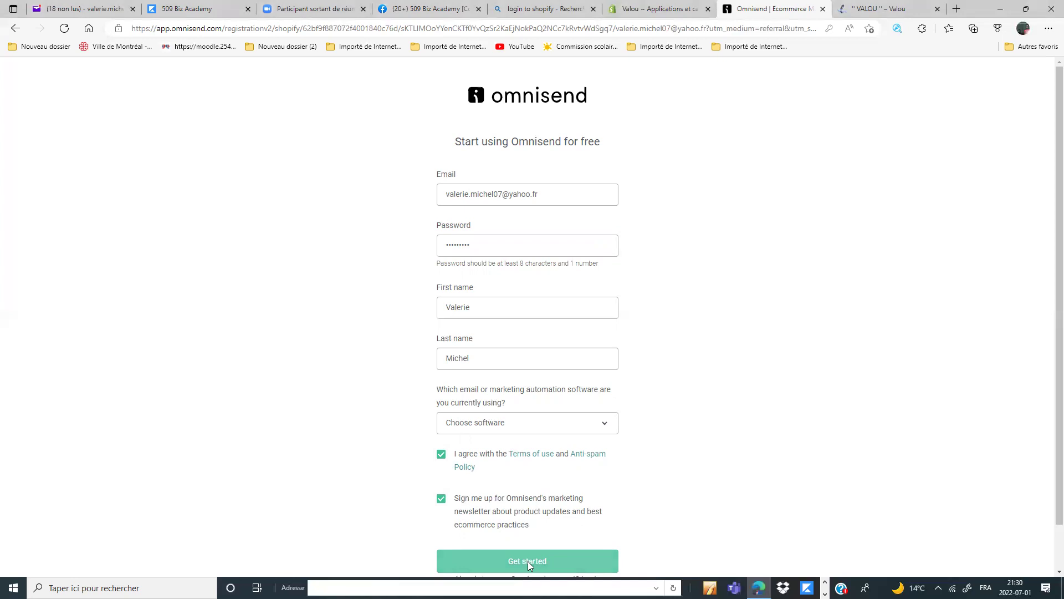
{"action": "left_click", "coordinate": [528, 561]}
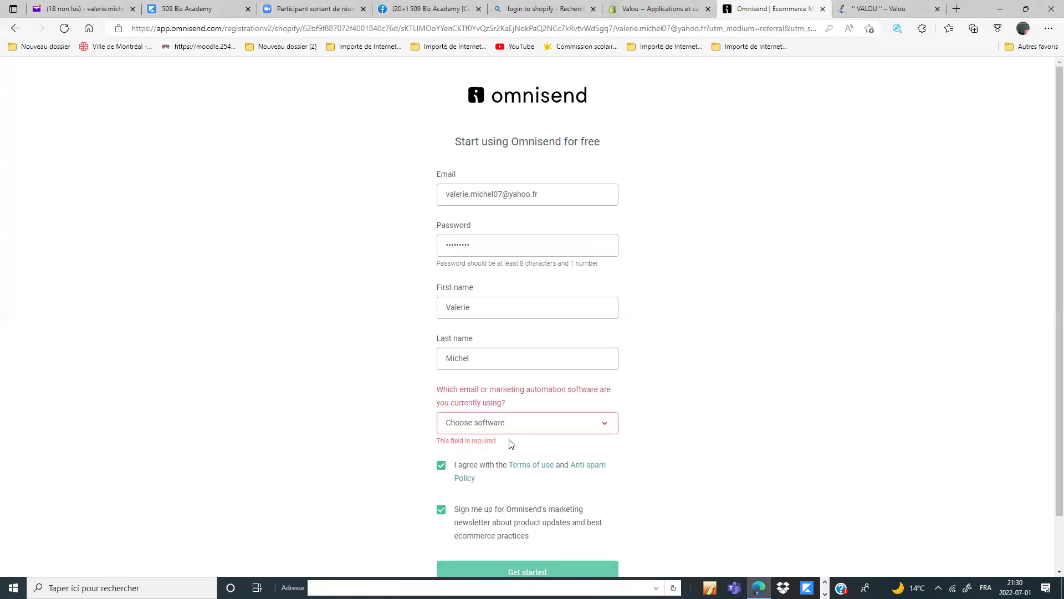
Step: Choose Shopify Email as current marketing software and submit the signup form
{"action": "left_click", "coordinate": [564, 431]}
{"action": "left_click", "coordinate": [605, 423]}
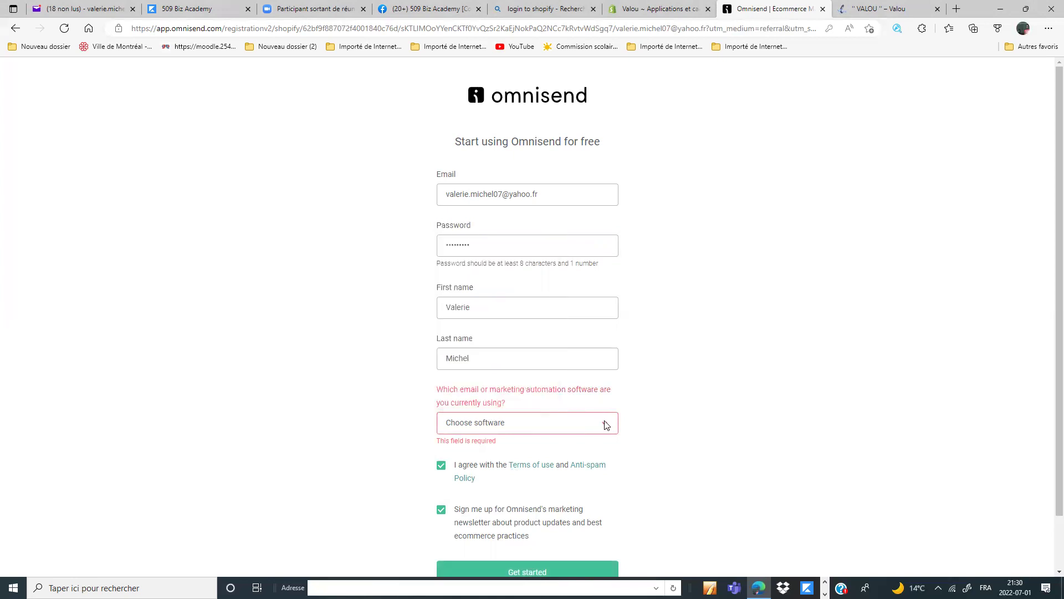
{"action": "left_click", "coordinate": [605, 424]}
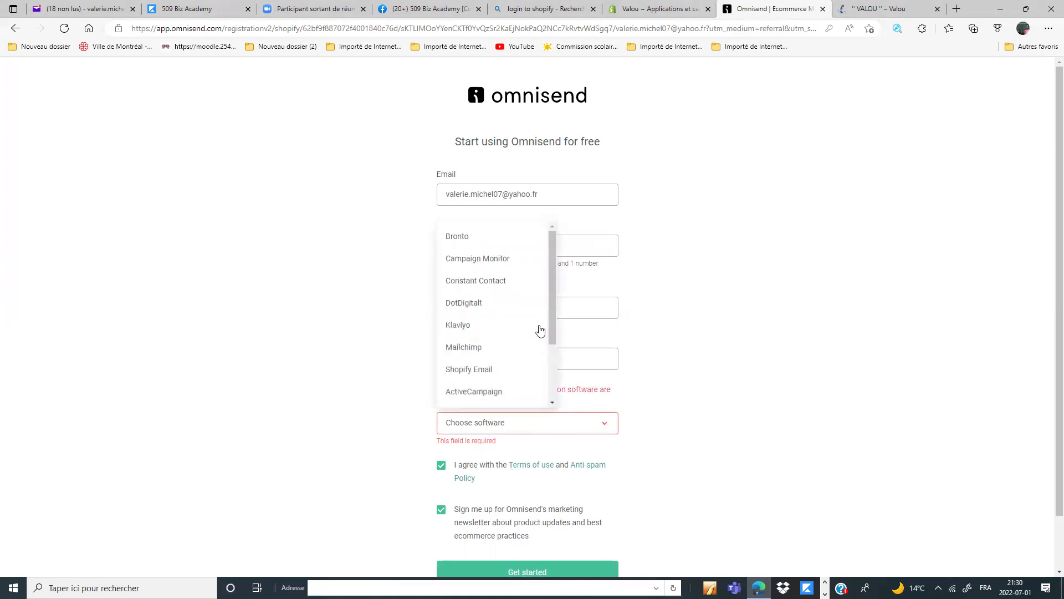
{"action": "left_click", "coordinate": [463, 369]}
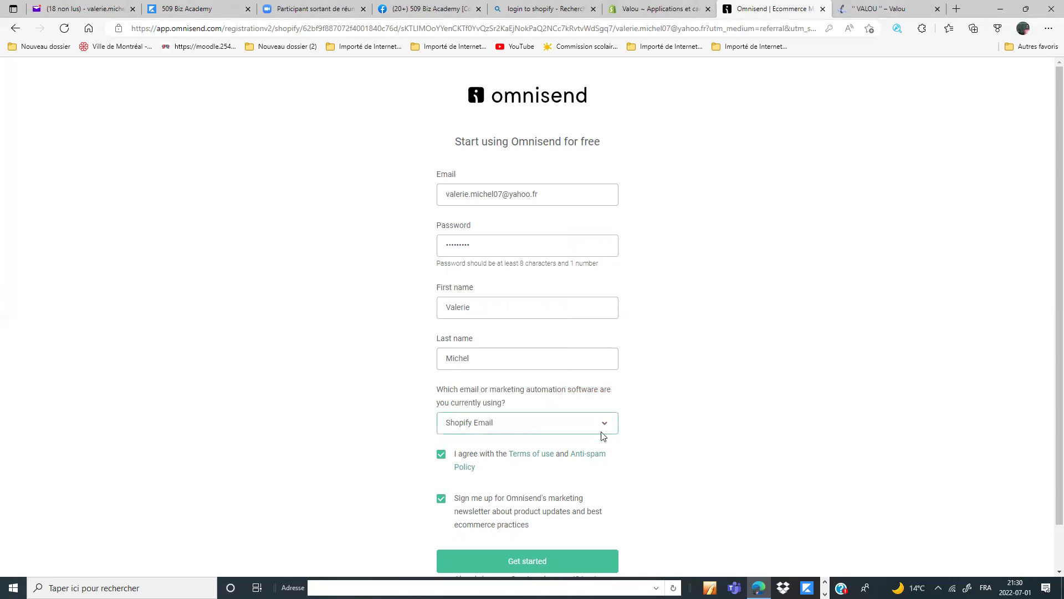
{"action": "left_click", "coordinate": [517, 558]}
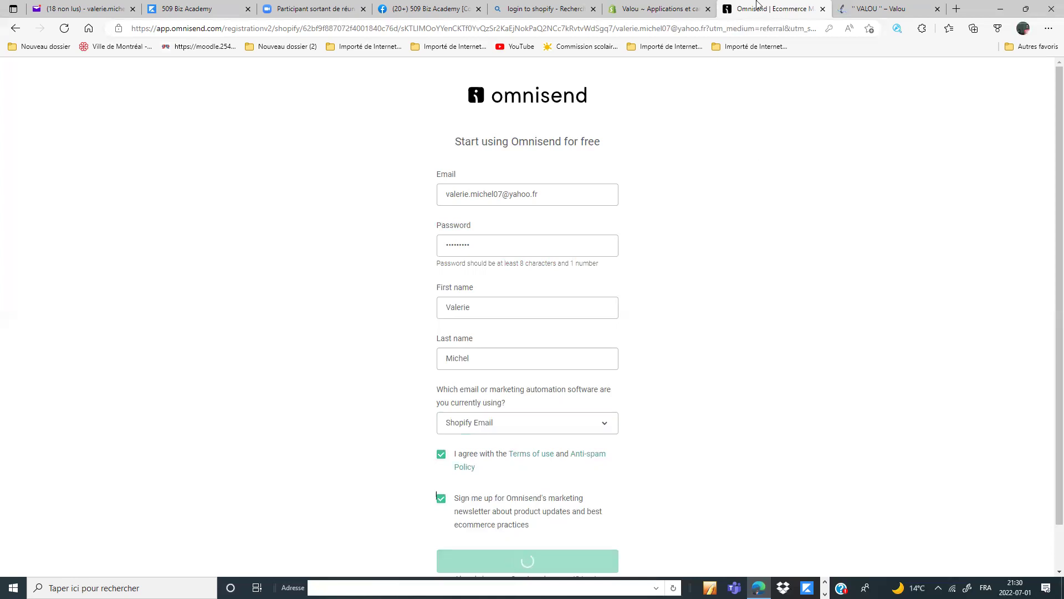
{"action": "left_click", "coordinate": [312, 12]}
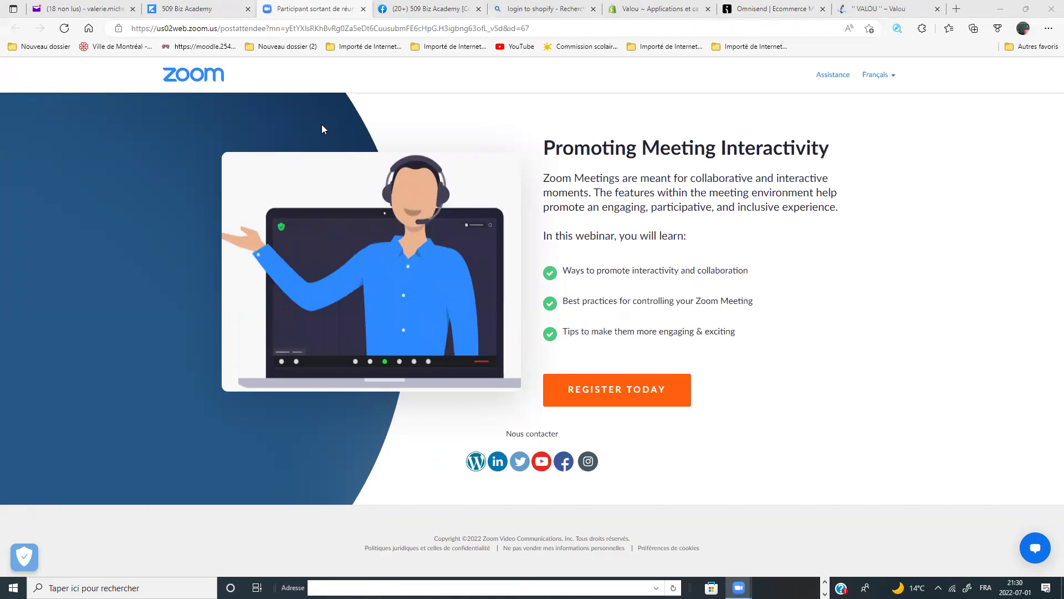
Step: Return to the Omnisend tab to continue the account setup
{"action": "left_click", "coordinate": [762, 10]}
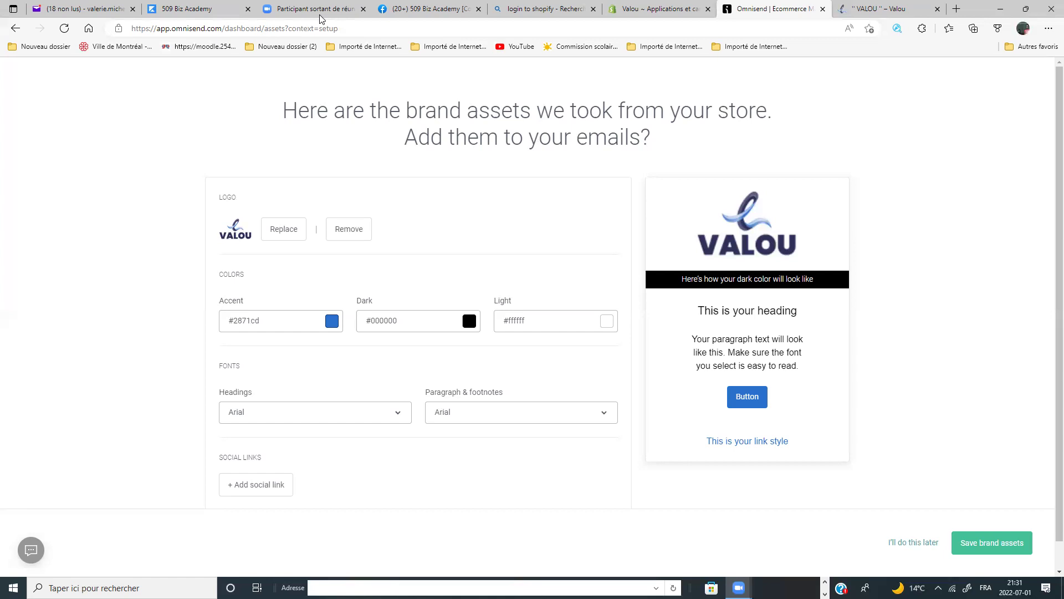
Step: Save the imported brand assets: VALOU logo, #2871cd accent colour and Arial fonts
{"action": "left_click", "coordinate": [980, 544]}
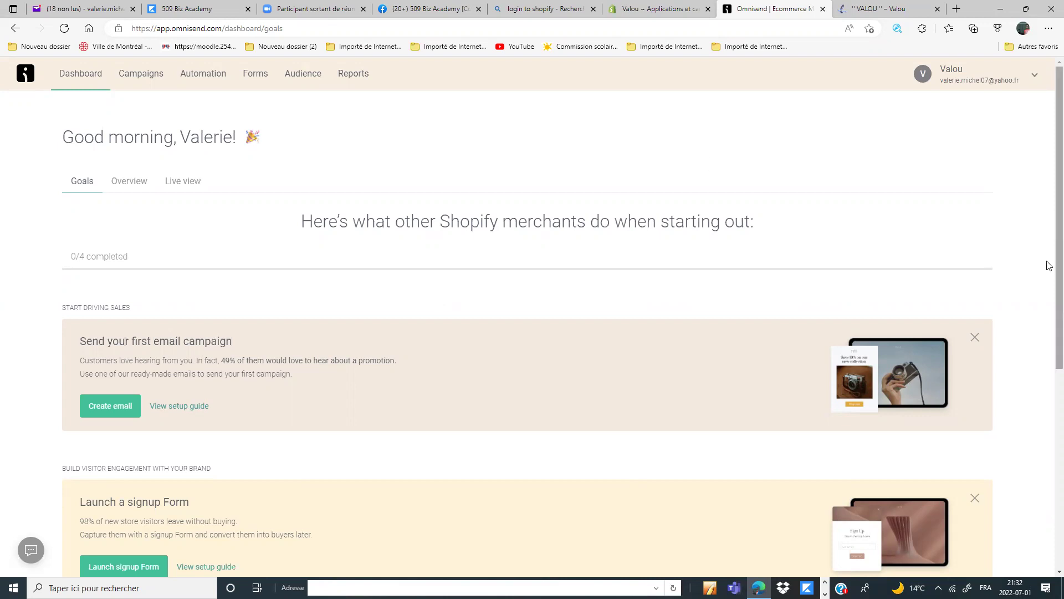
Step: Scroll through the dashboard's 0/4 starter goals, including campaign, signup form and welcome emails
{"action": "scroll", "coordinate": [1049, 336], "scroll_direction": "down", "scroll_amount": 5}
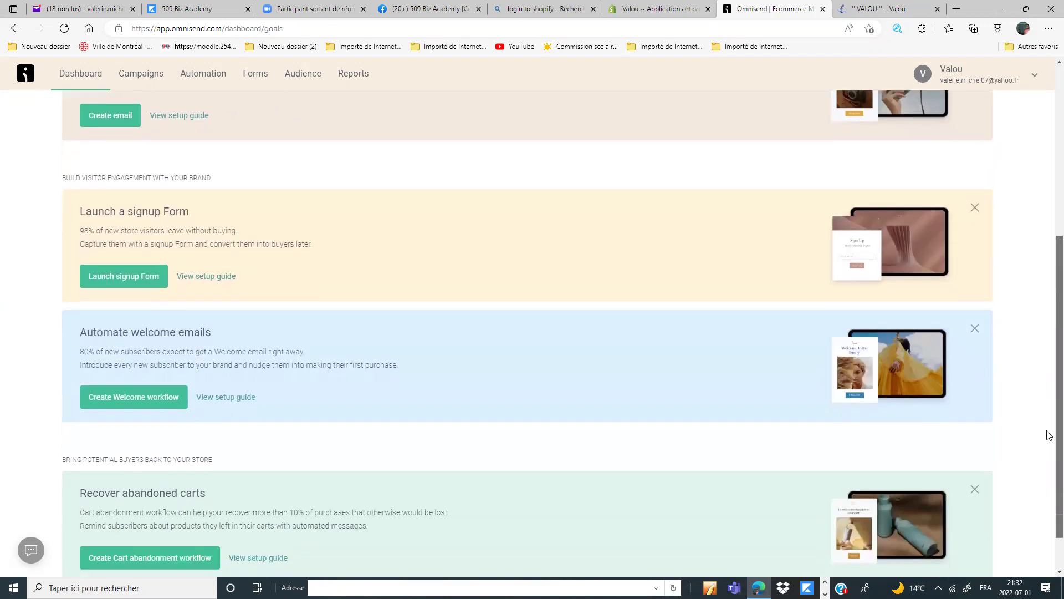
{"action": "scroll", "coordinate": [1049, 444], "scroll_direction": "down", "scroll_amount": 1}
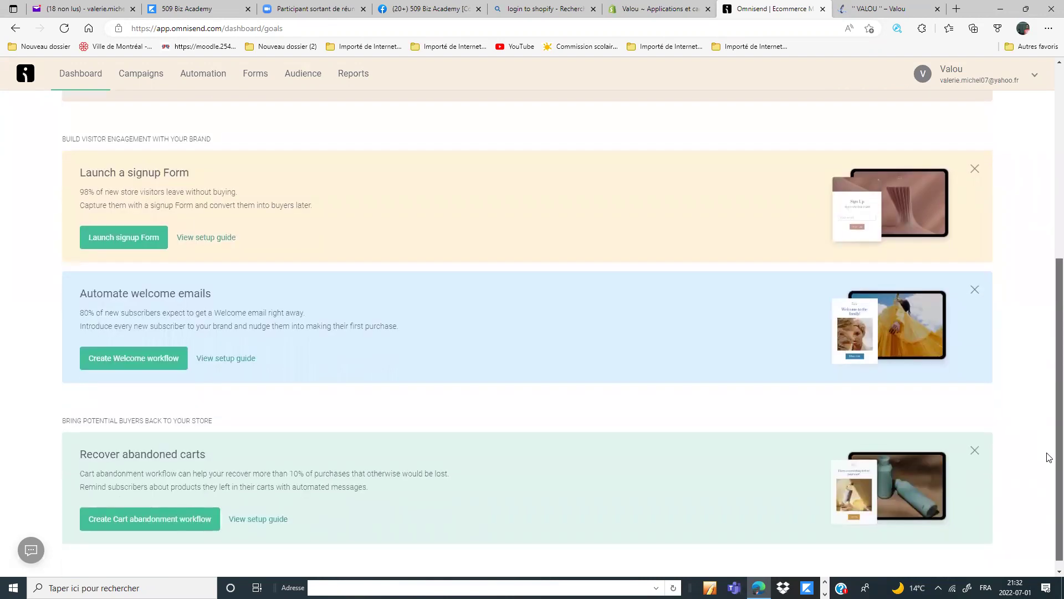
{"action": "scroll", "coordinate": [1049, 458], "scroll_direction": "up", "scroll_amount": 6}
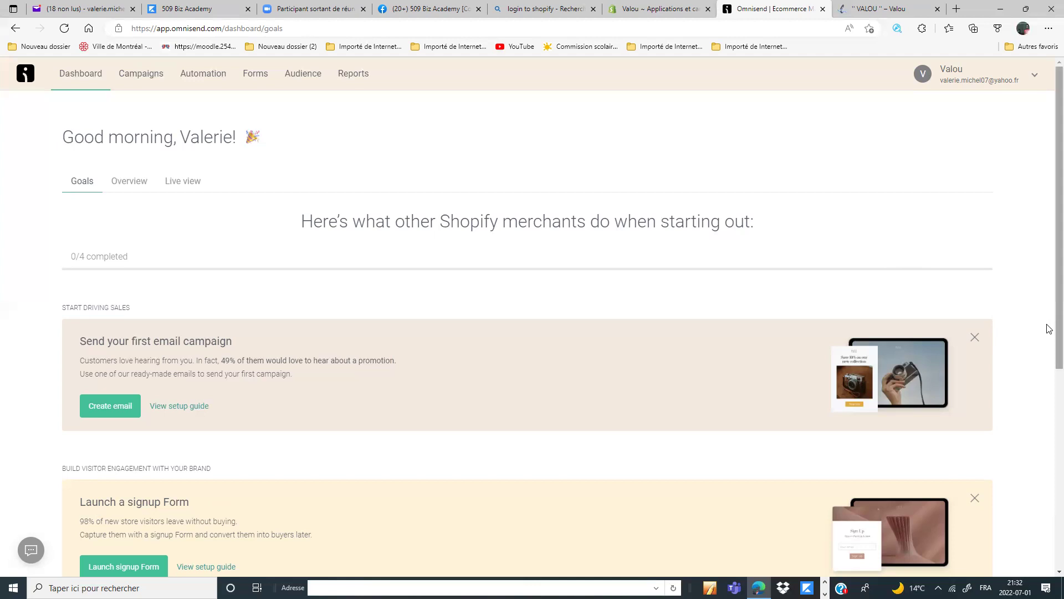
{"action": "scroll", "coordinate": [1049, 438], "scroll_direction": "down", "scroll_amount": 3}
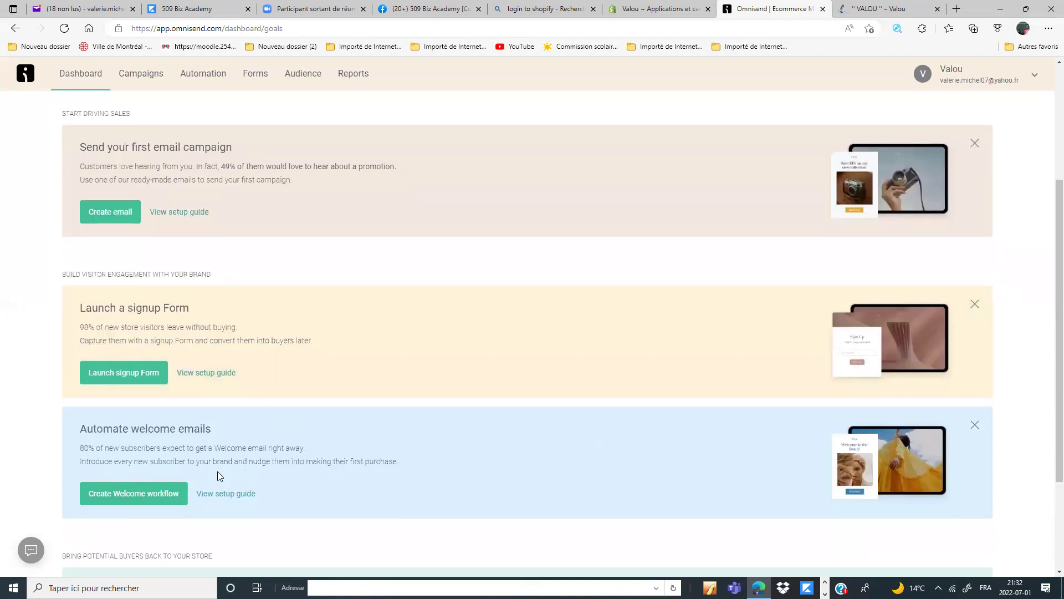
{"action": "left_click", "coordinate": [315, 7]}
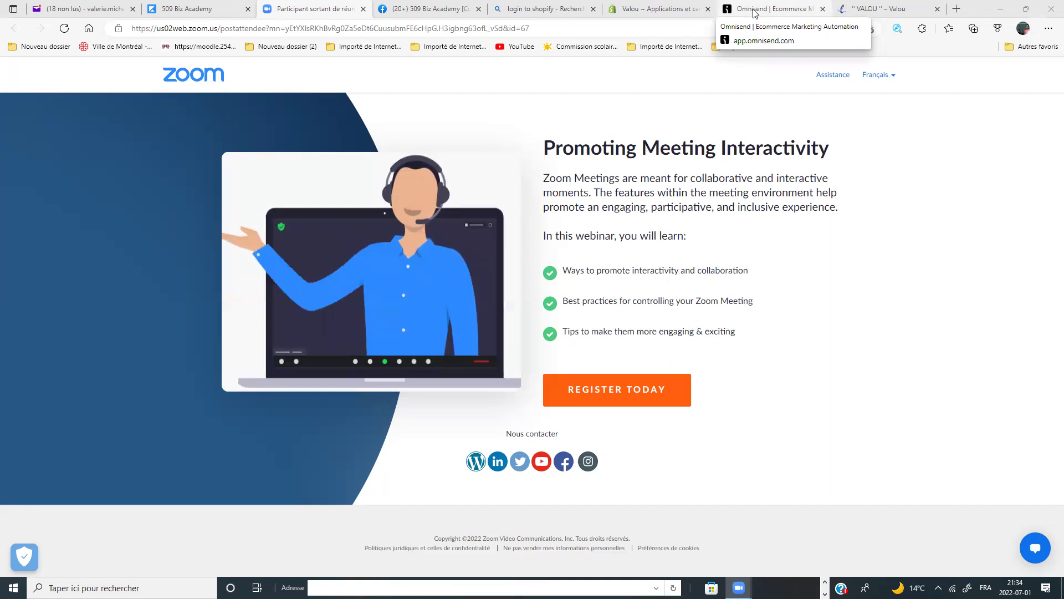
{"action": "left_click", "coordinate": [755, 13]}
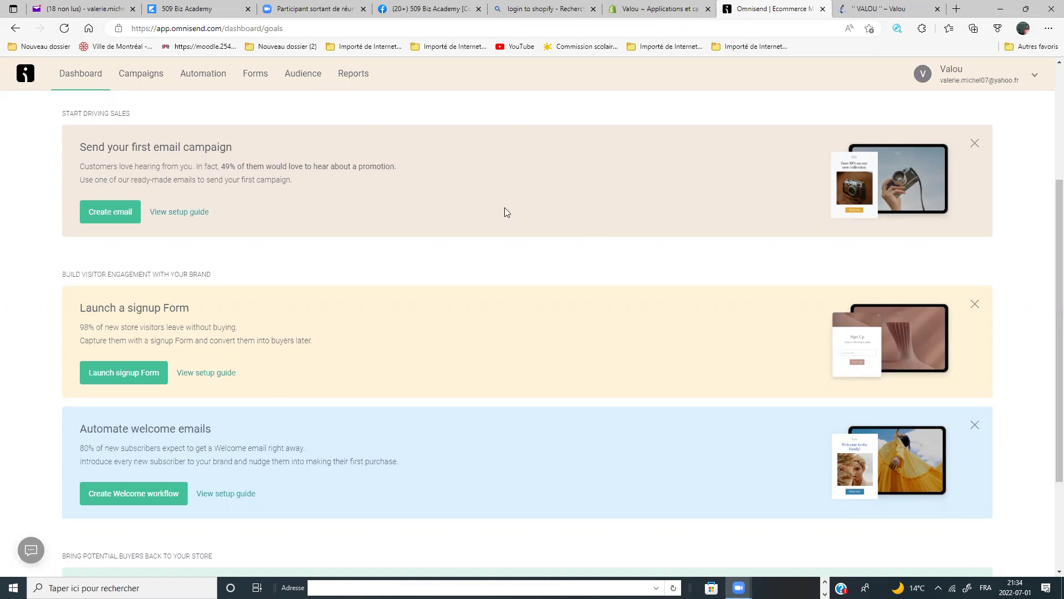
Step: Go from the Forms section to the Dashboard goals and start the 'Launch signup Form' goal
{"action": "left_click", "coordinate": [256, 78]}
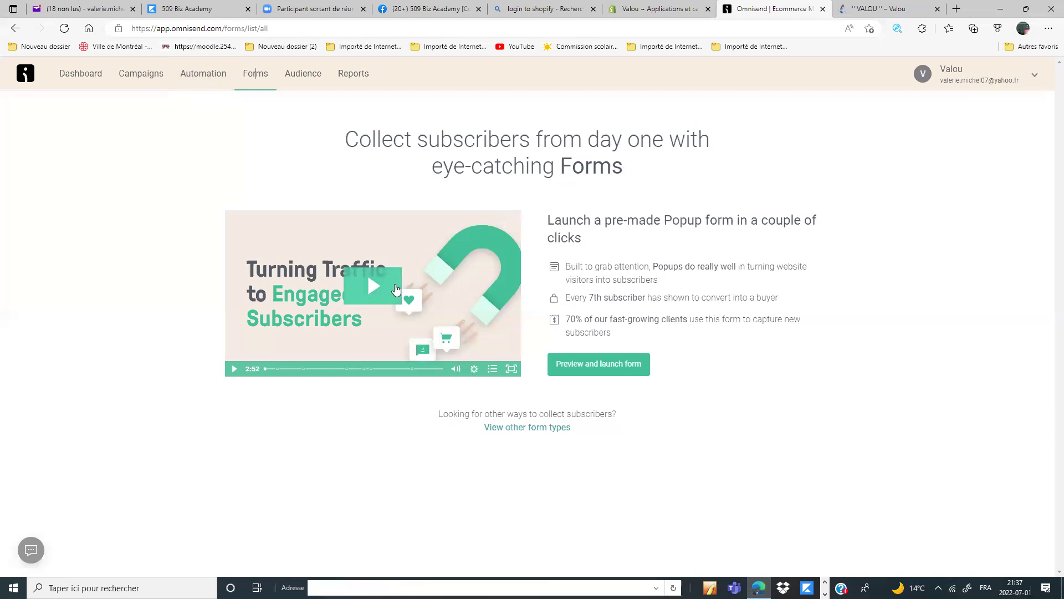
{"action": "left_click", "coordinate": [89, 76]}
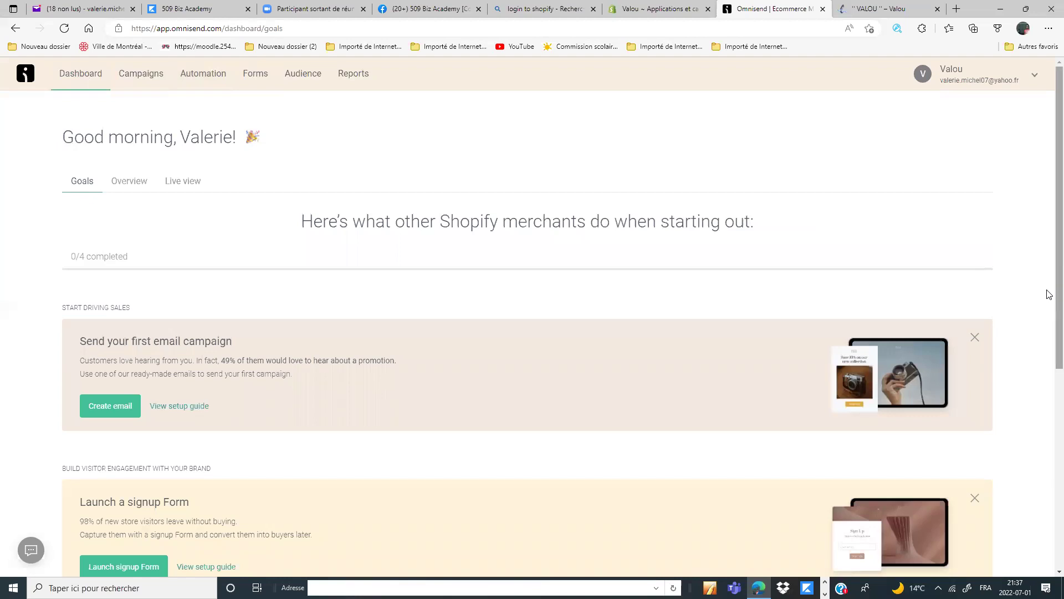
{"action": "scroll", "coordinate": [1049, 308], "scroll_direction": "down", "scroll_amount": 1}
{"action": "scroll", "coordinate": [1048, 308], "scroll_direction": "down", "scroll_amount": 2}
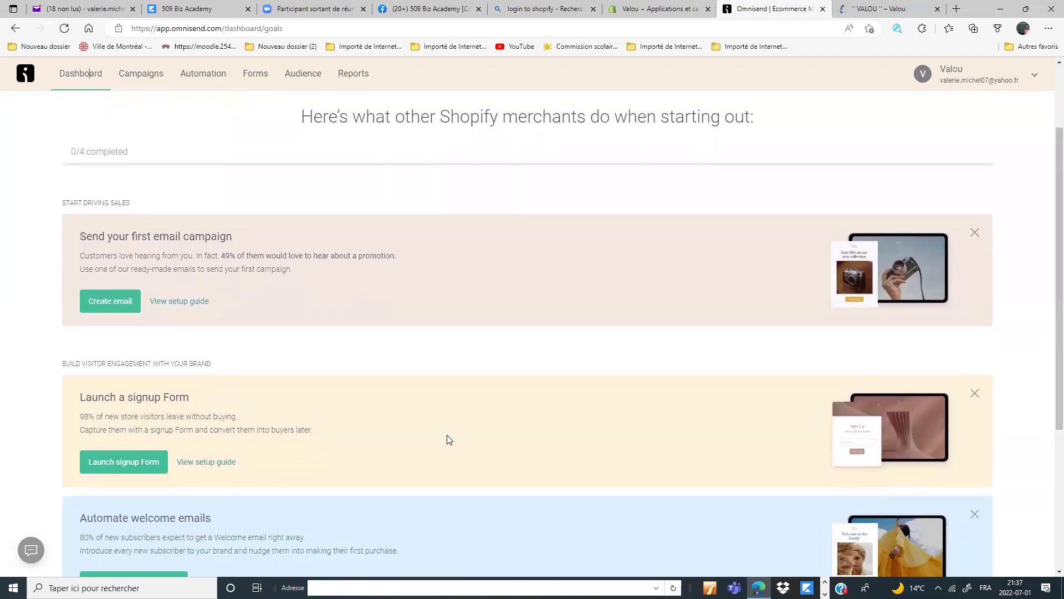
{"action": "left_click", "coordinate": [121, 463]}
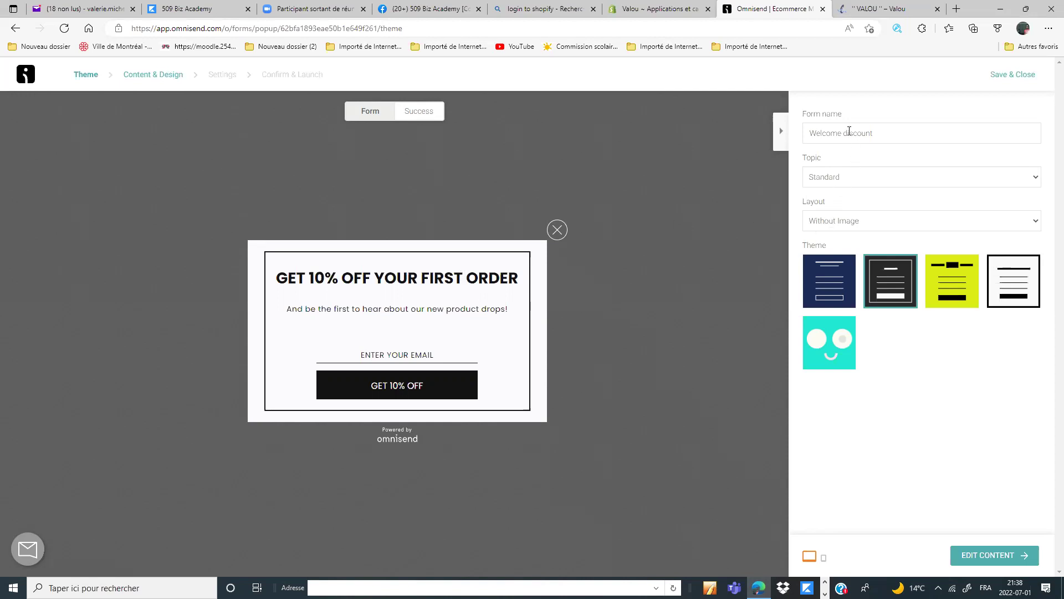
Step: Select the 'Welcome discount' form name and open the popup's Topic dropdown
{"action": "left_click", "coordinate": [900, 127]}
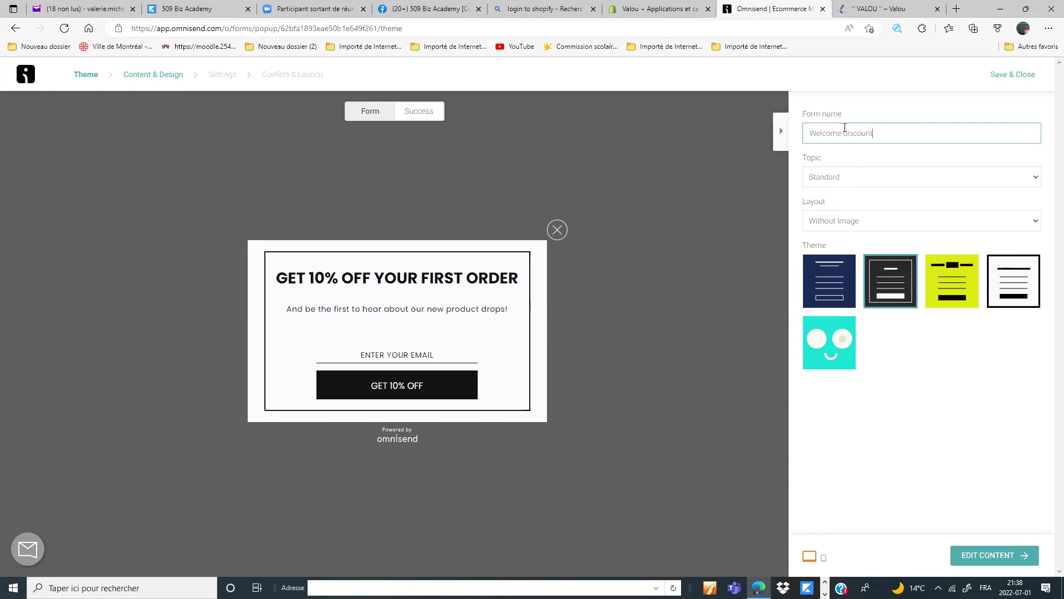
{"action": "left_click", "coordinate": [934, 181]}
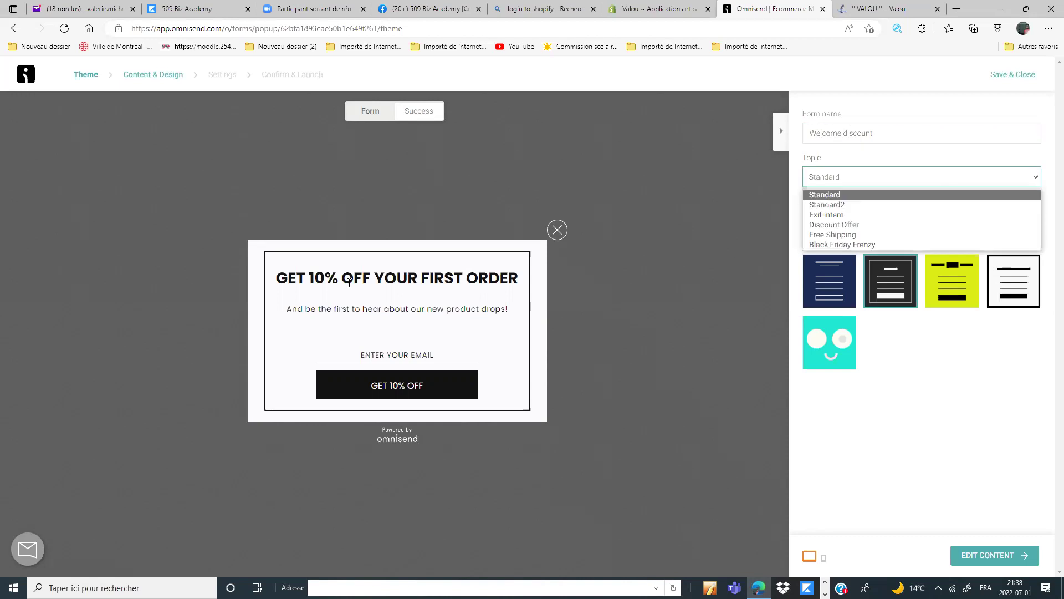
Step: Try the Discount Offer and Free Shipping topics, then settle on the Standard popup topic
{"action": "left_click", "coordinate": [823, 205]}
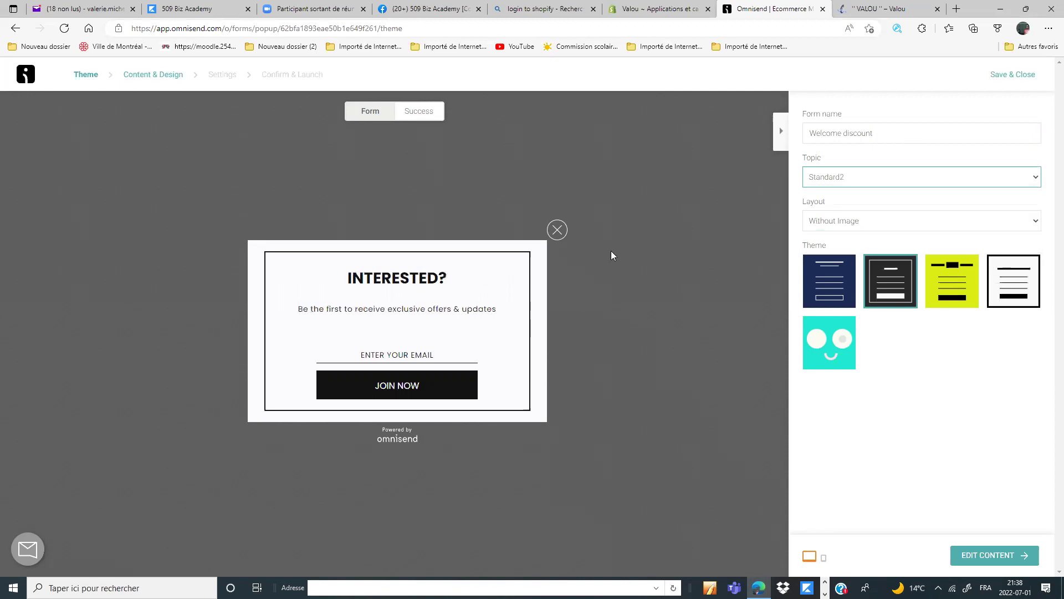
{"action": "left_click", "coordinate": [868, 179]}
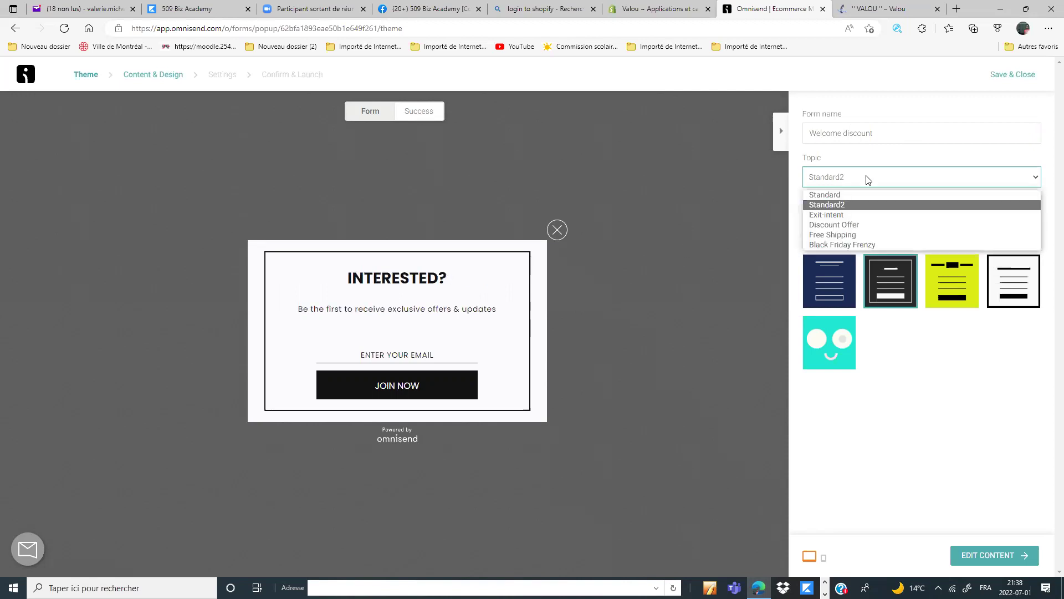
{"action": "left_click", "coordinate": [832, 225]}
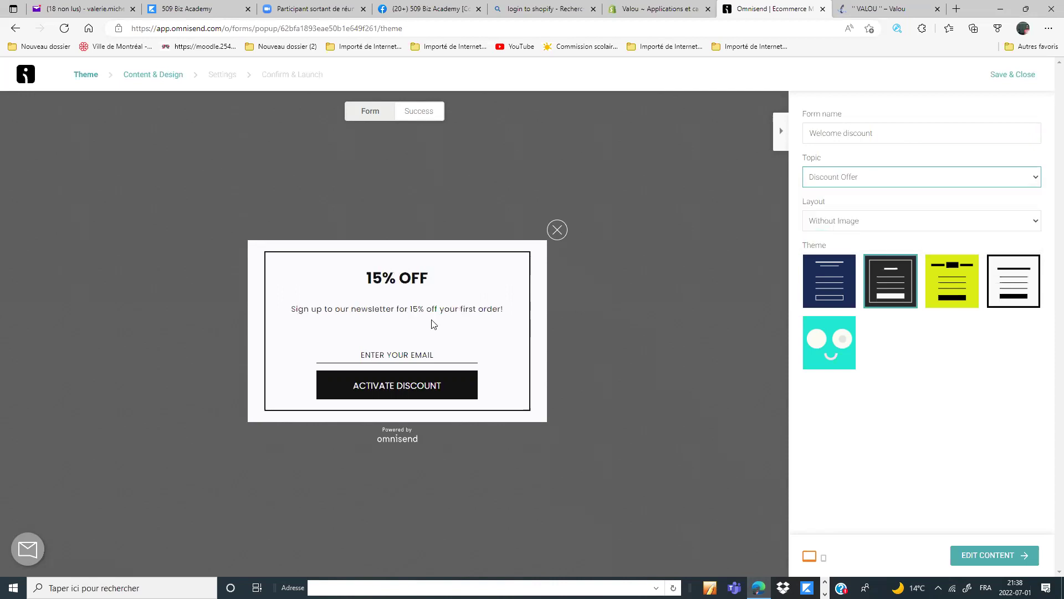
{"action": "left_click", "coordinate": [878, 183]}
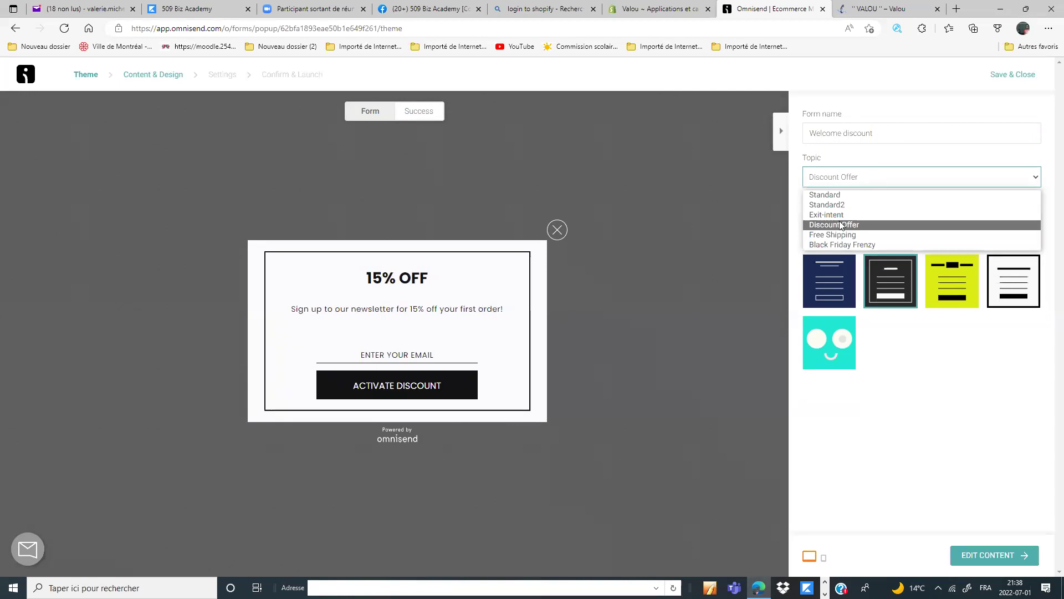
{"action": "left_click", "coordinate": [833, 235]}
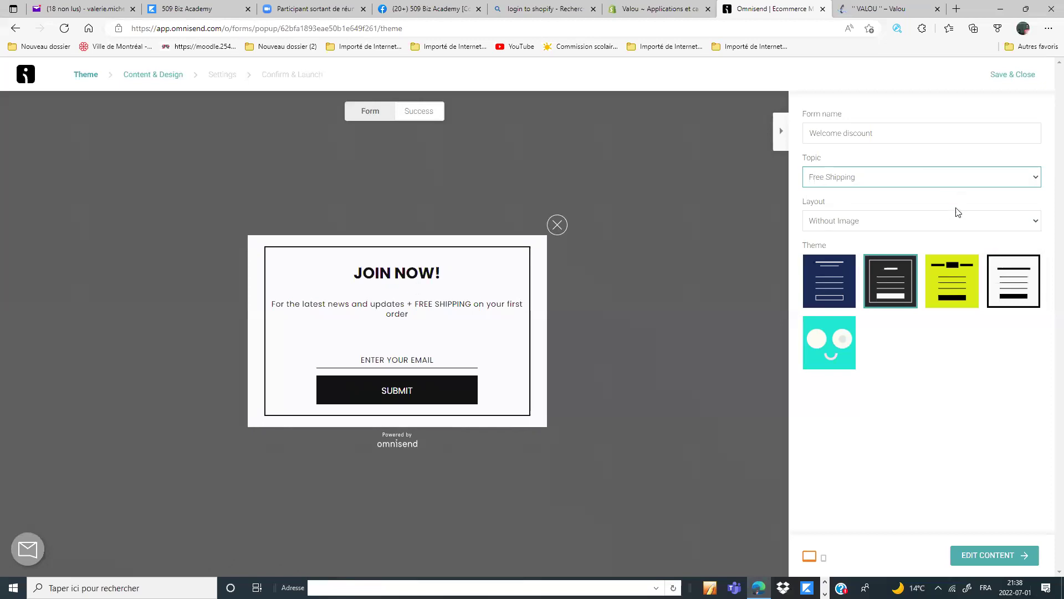
{"action": "left_click", "coordinate": [889, 177]}
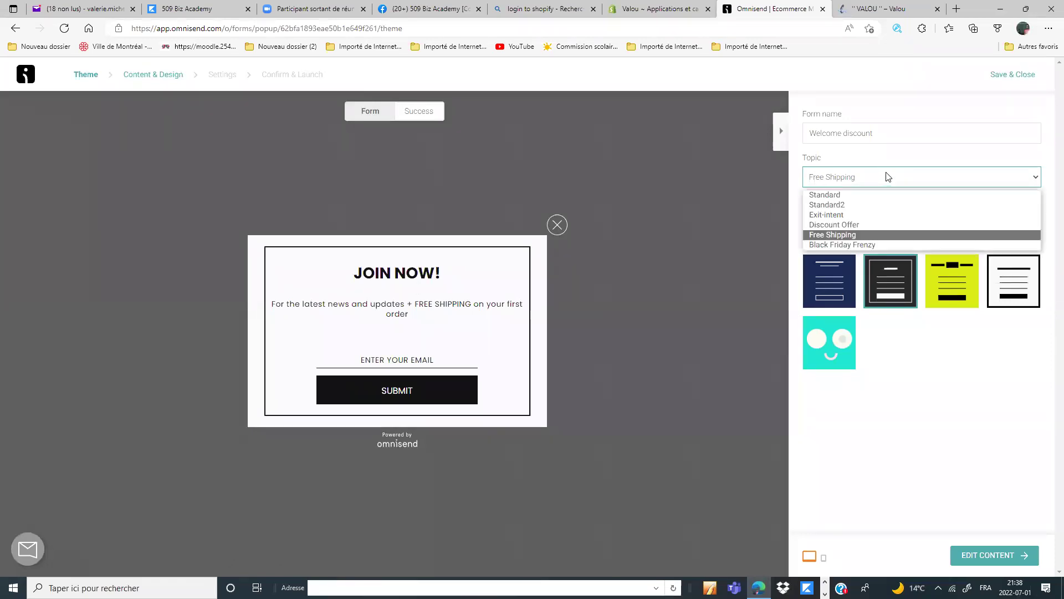
{"action": "left_click", "coordinate": [823, 195]}
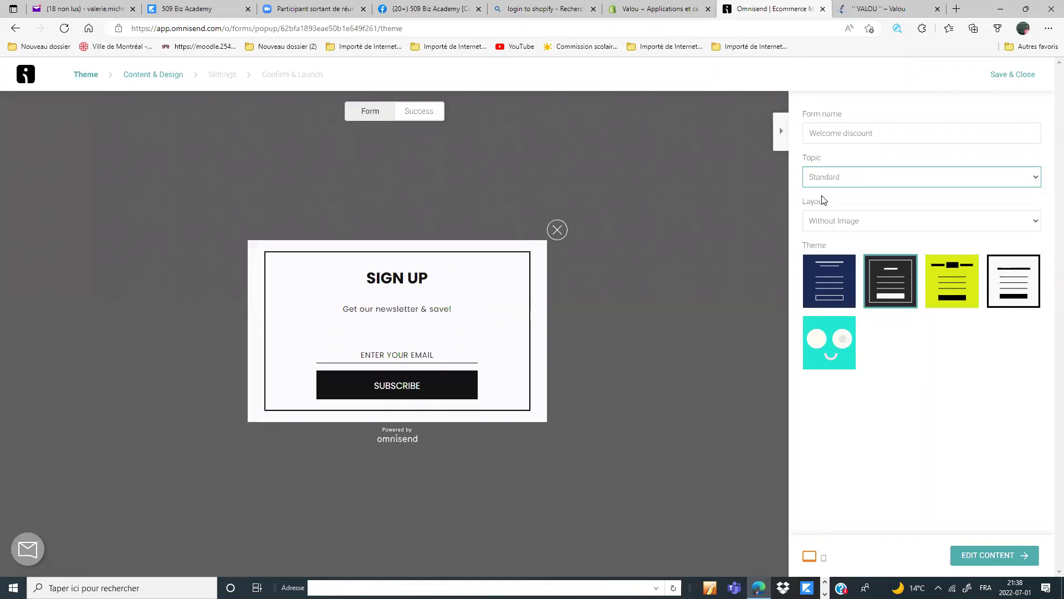
Step: Switch the layout to Image Left, confirm replacing the design, then try the knit theme and Image Right
{"action": "left_click", "coordinate": [1038, 225]}
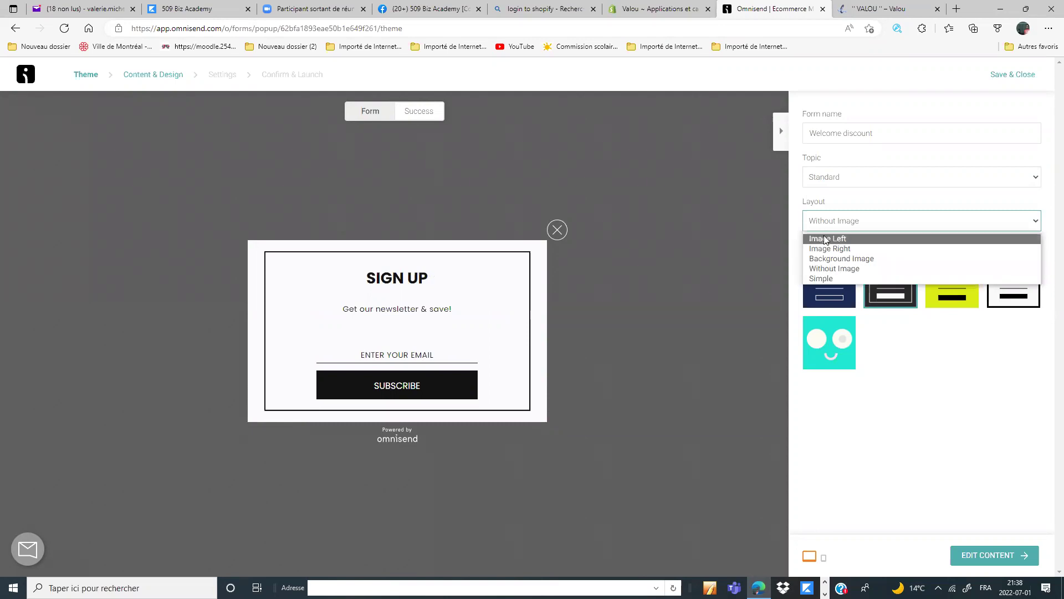
{"action": "left_click", "coordinate": [826, 238]}
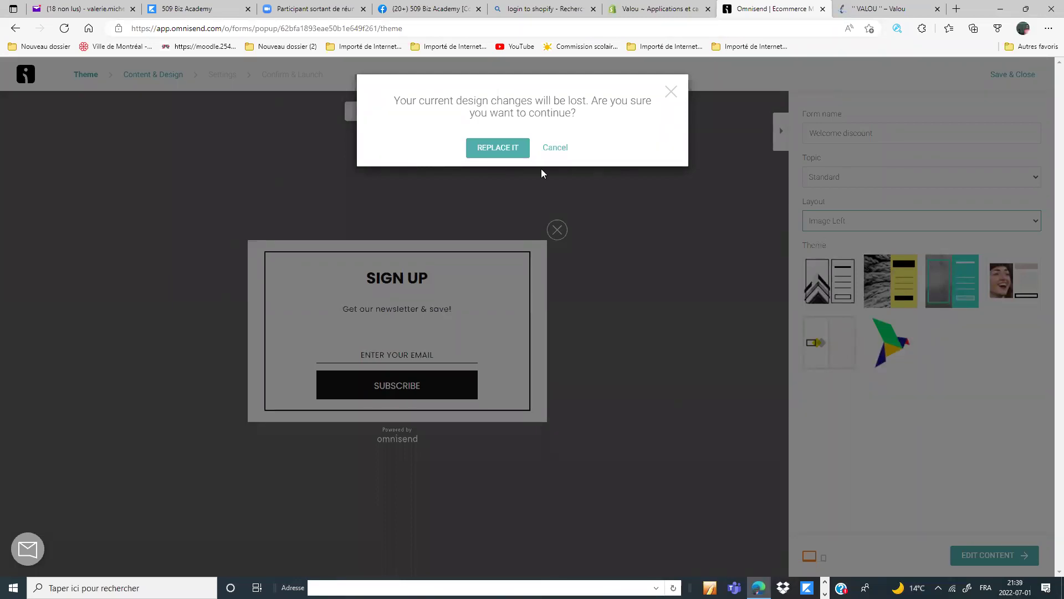
{"action": "left_click", "coordinate": [511, 150]}
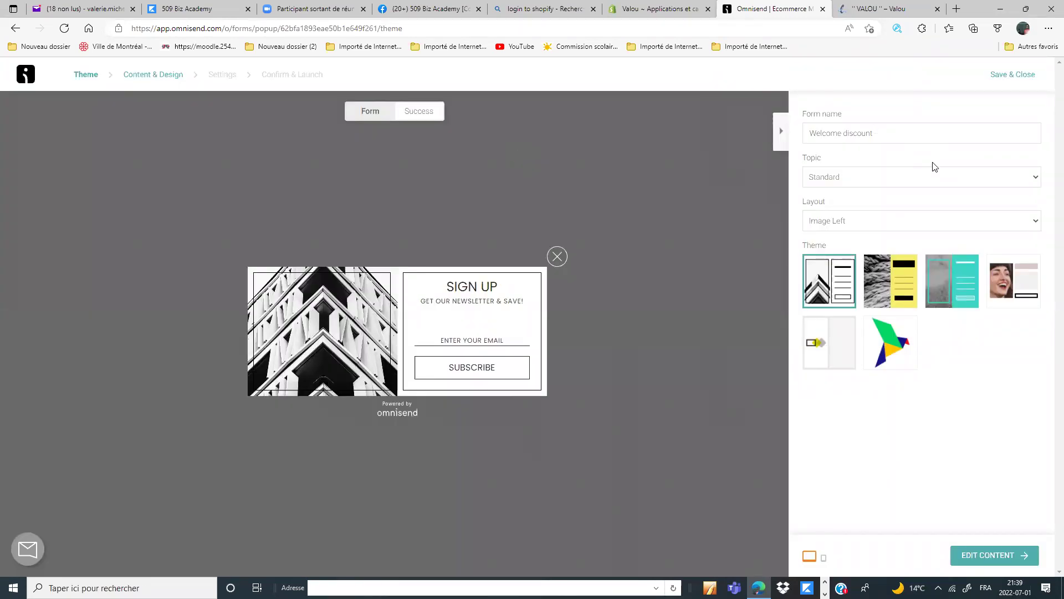
{"action": "left_click", "coordinate": [884, 284]}
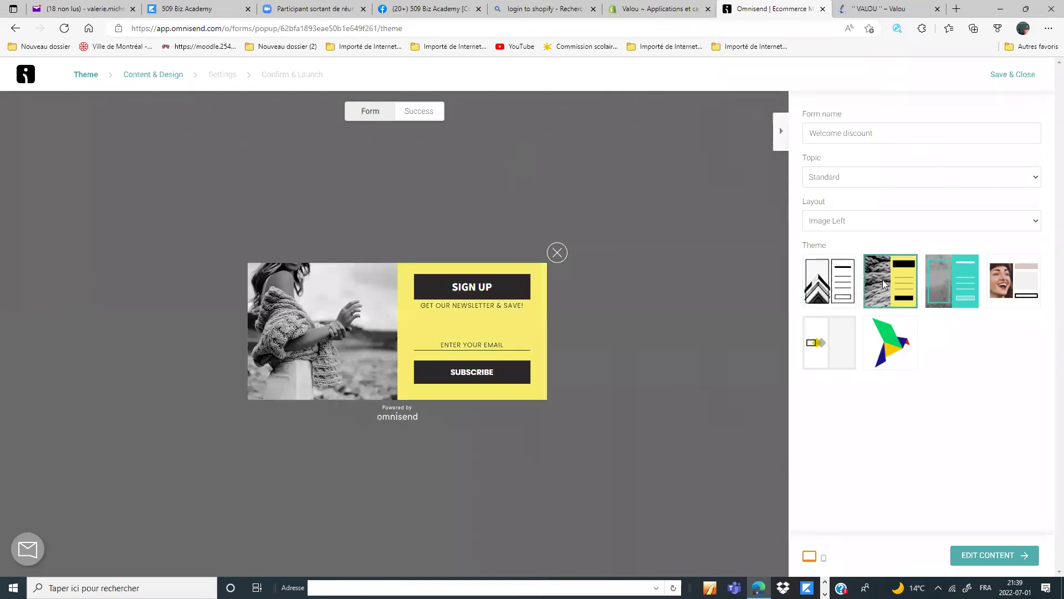
{"action": "left_click", "coordinate": [1030, 223]}
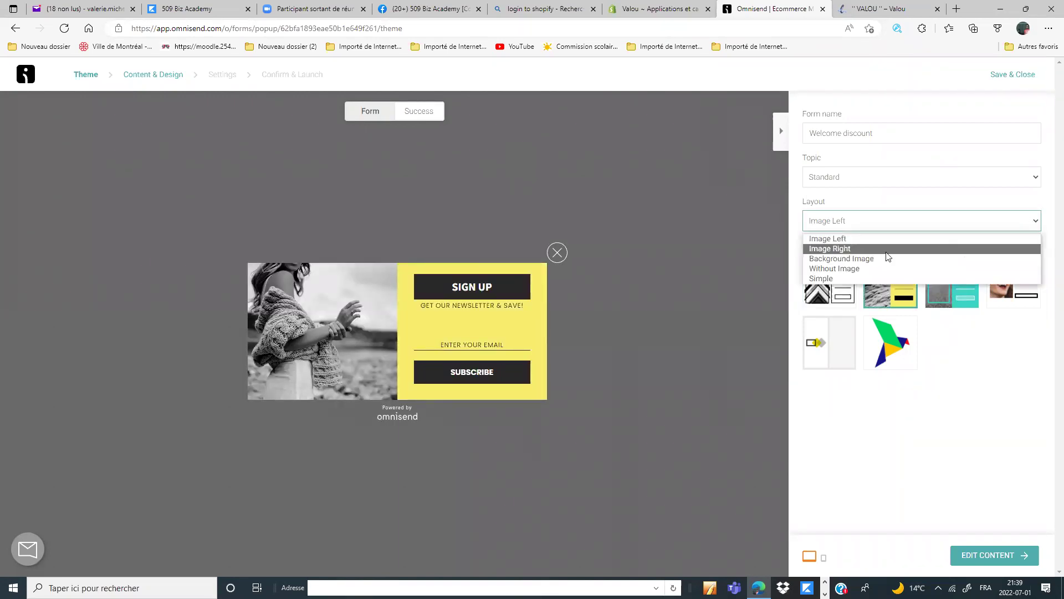
{"action": "left_click", "coordinate": [861, 248]}
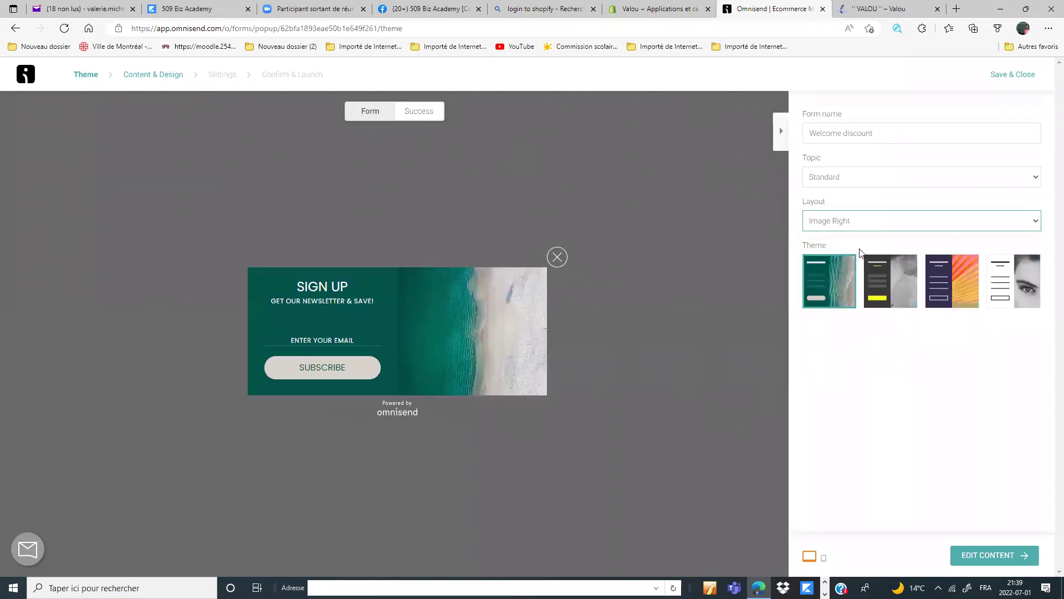
{"action": "left_click", "coordinate": [1031, 225]}
{"action": "key", "text": "Escape"}
Step: Compare the dark, white and bird themes on Image Left, then pick the black-and-white architecture theme
{"action": "left_click", "coordinate": [893, 271]}
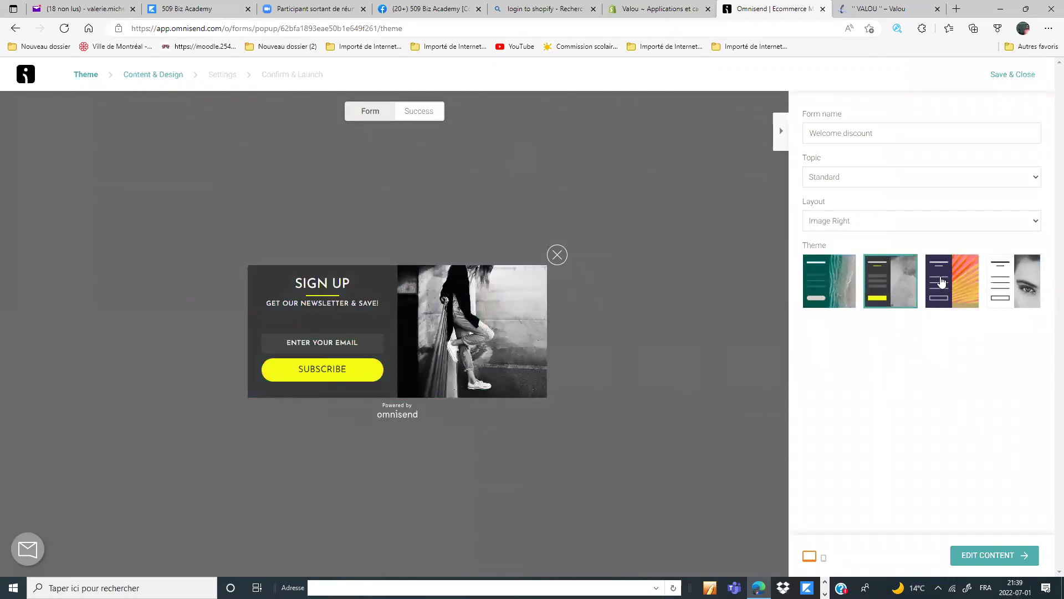
{"action": "left_click", "coordinate": [1007, 297]}
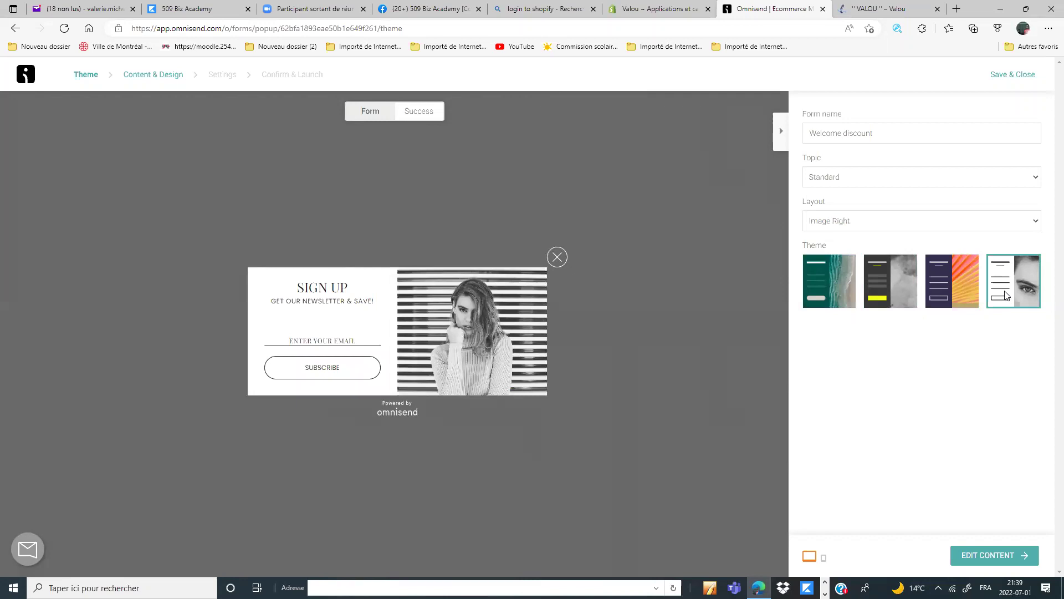
{"action": "left_click", "coordinate": [859, 223]}
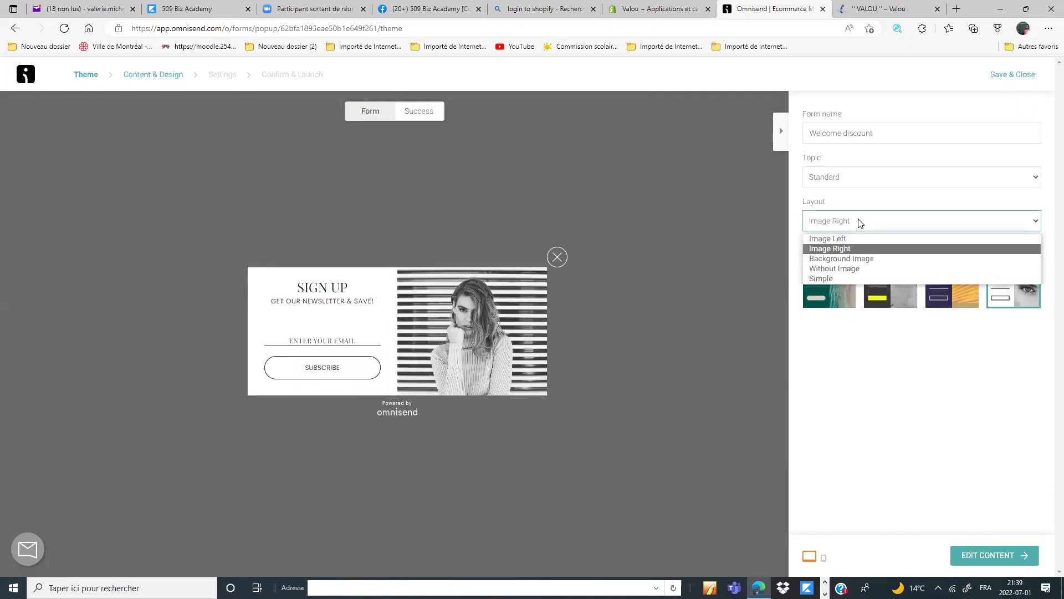
{"action": "left_click", "coordinate": [821, 239]}
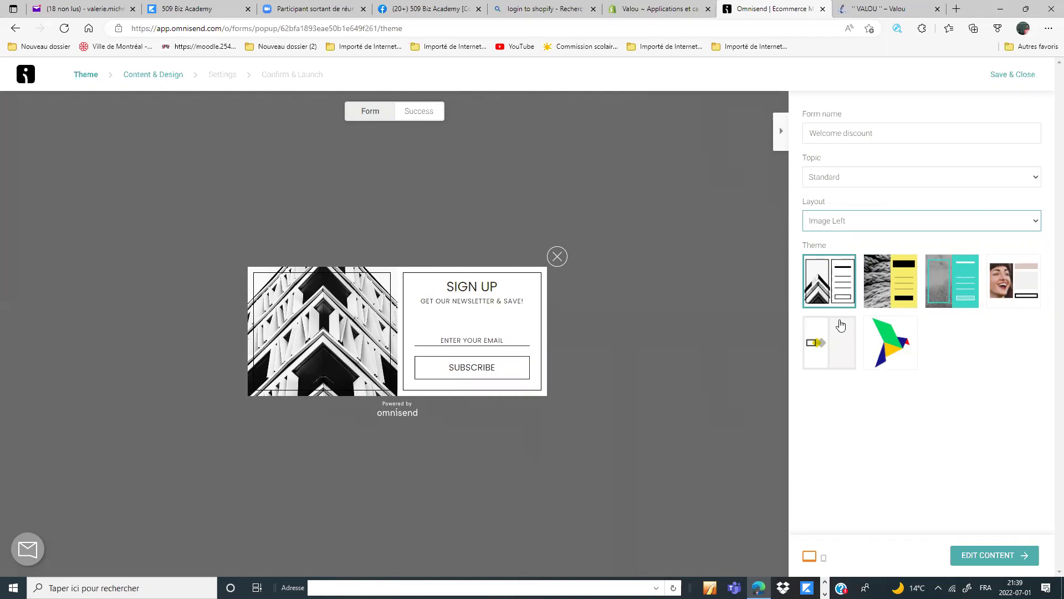
{"action": "left_click", "coordinate": [888, 333]}
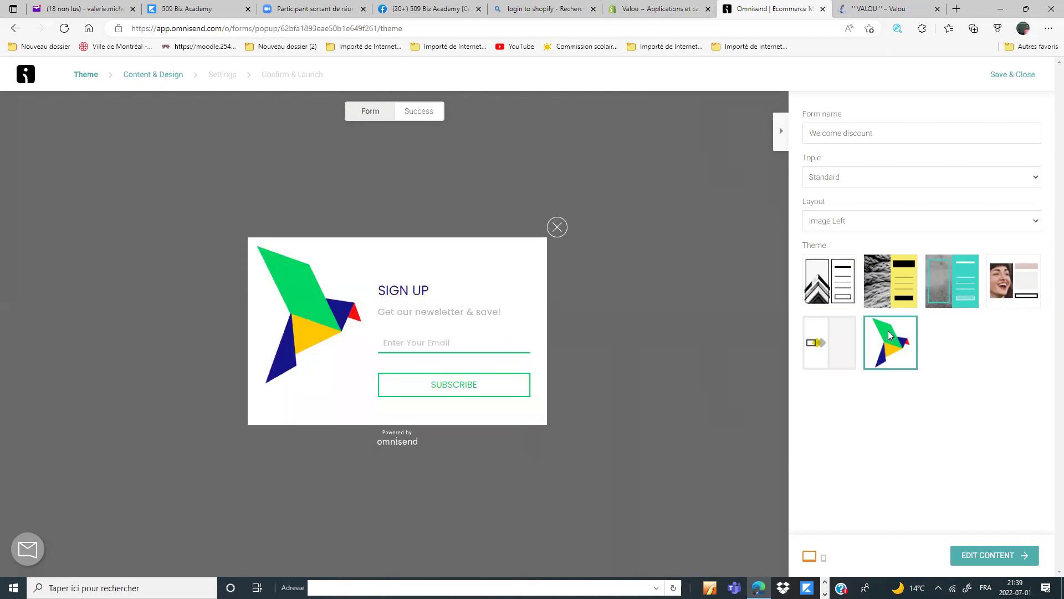
{"action": "left_click", "coordinate": [891, 284]}
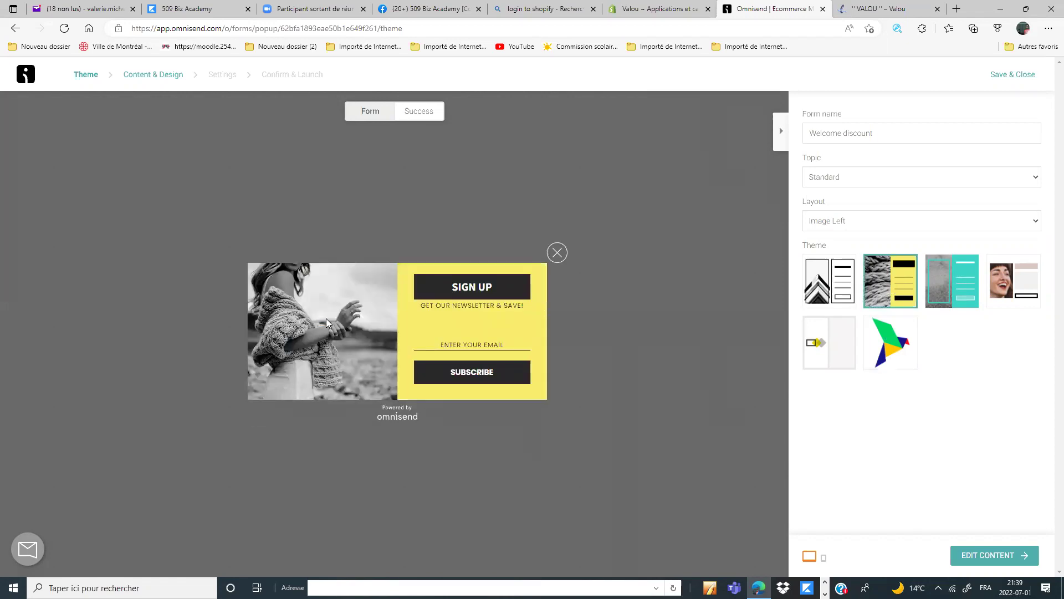
{"action": "left_click", "coordinate": [808, 286]}
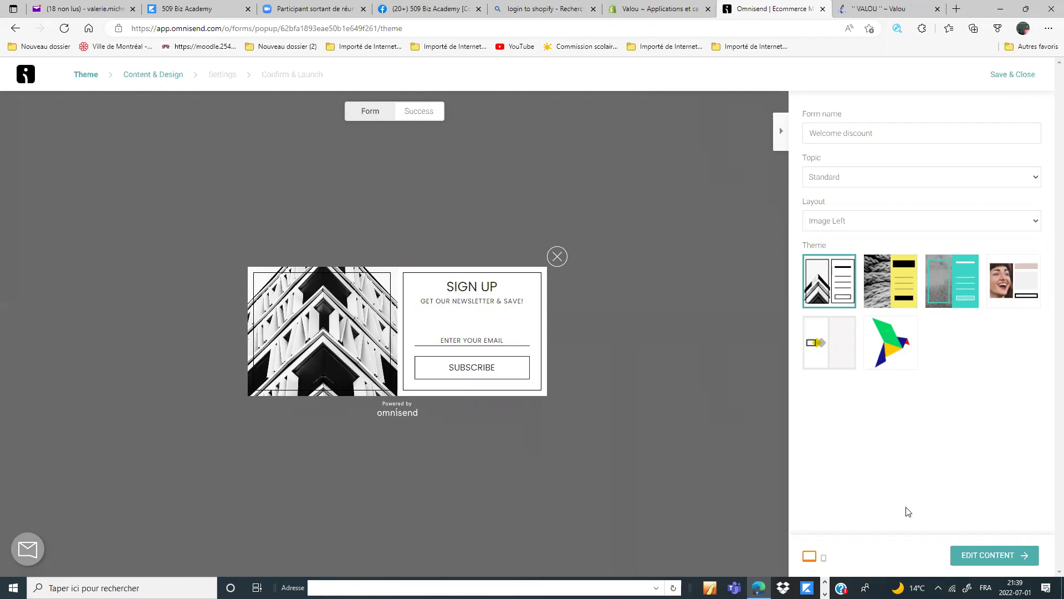
Step: Go to Edit Content, glance at the Design options, then open the theme image in the editor
{"action": "left_click", "coordinate": [980, 560]}
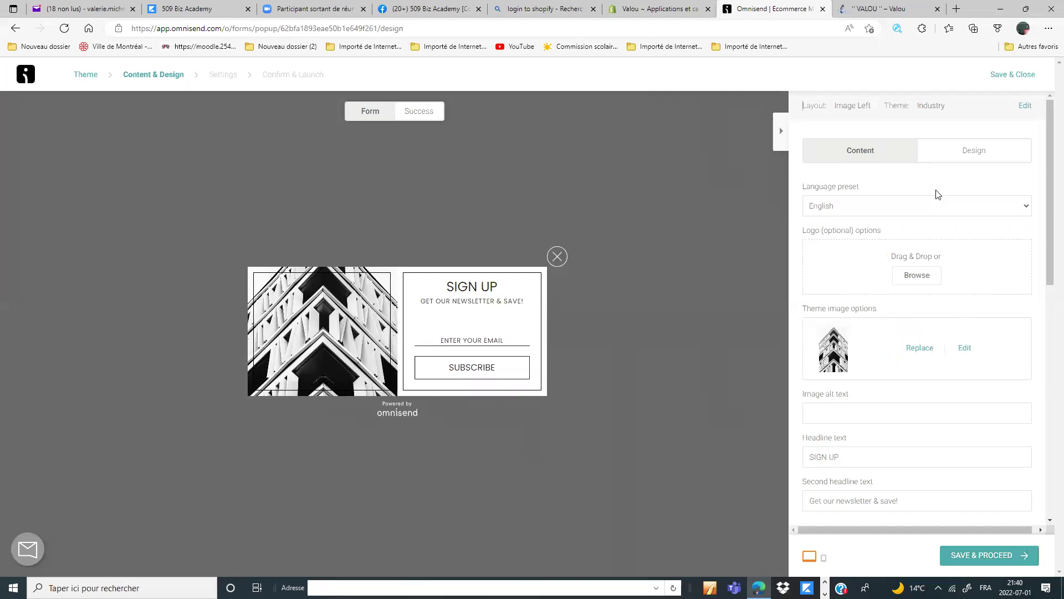
{"action": "left_click", "coordinate": [991, 152]}
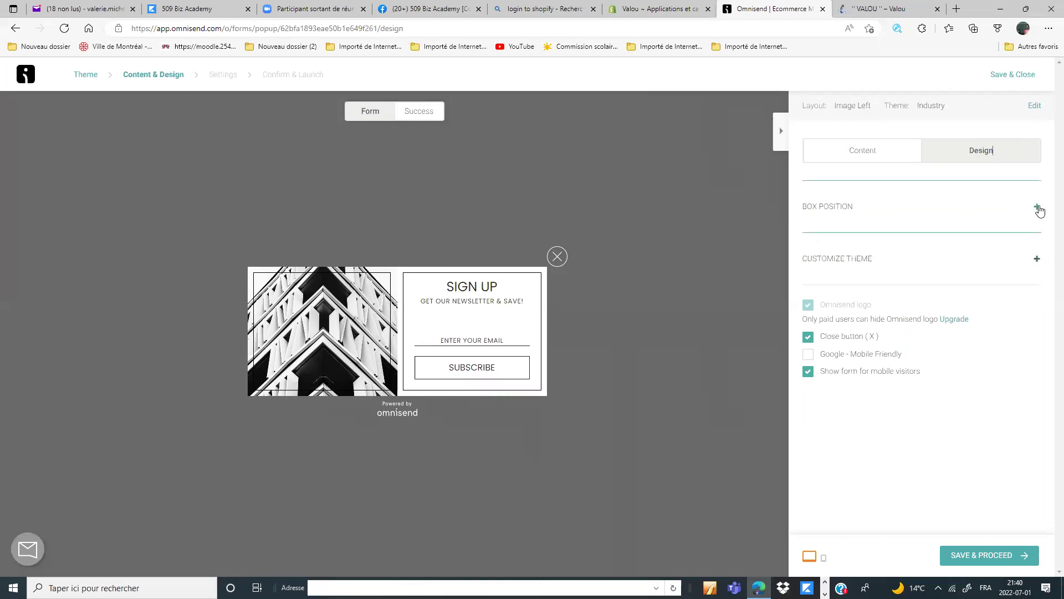
{"action": "left_click", "coordinate": [885, 151]}
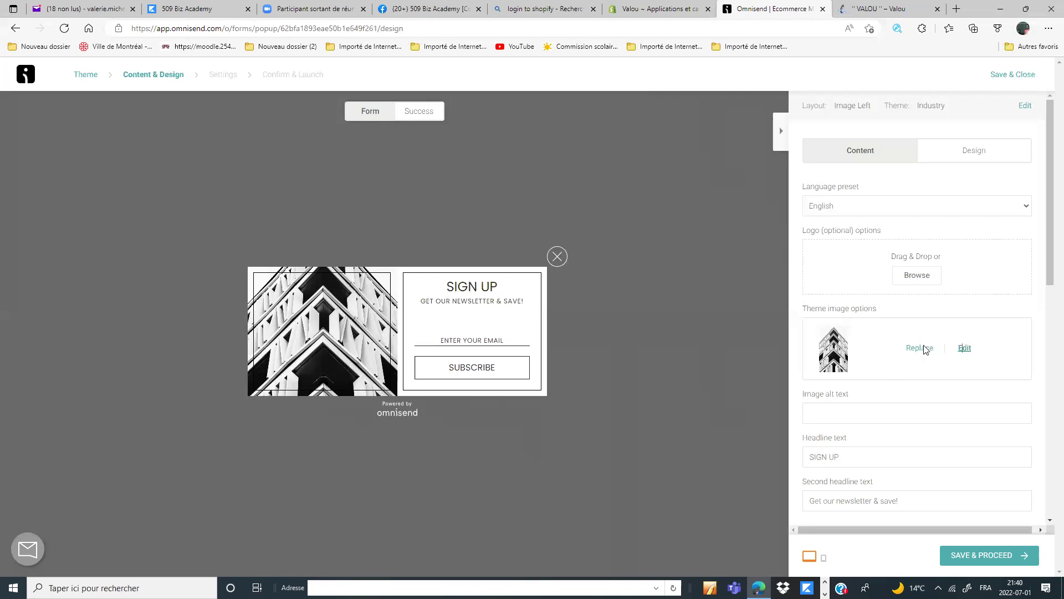
{"action": "left_click", "coordinate": [964, 348]}
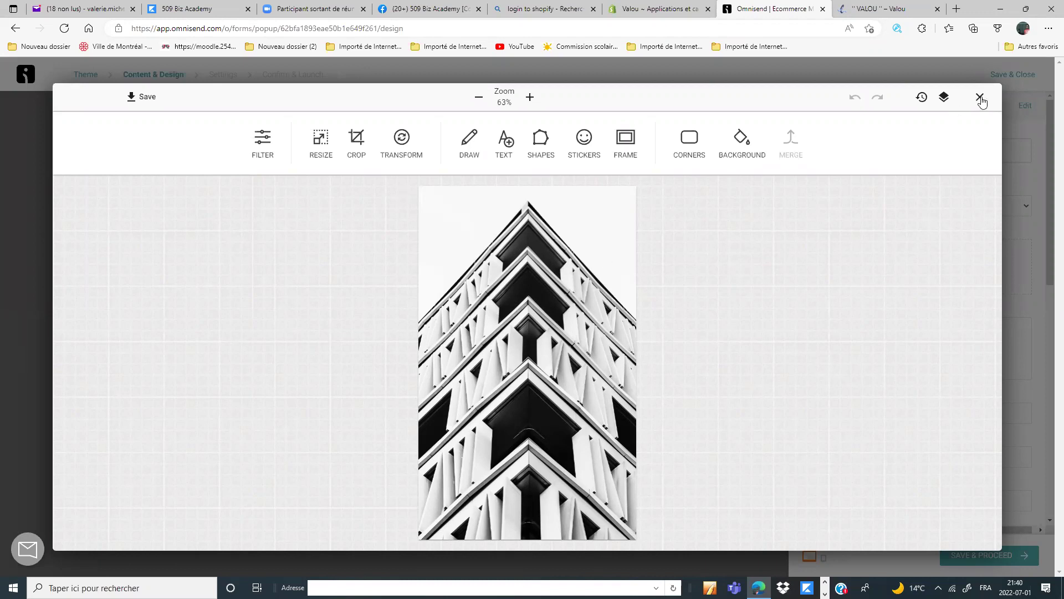
Step: Cancel the theme image file picker without choosing a file and leave the Omnisend tab
{"action": "left_click", "coordinate": [979, 99]}
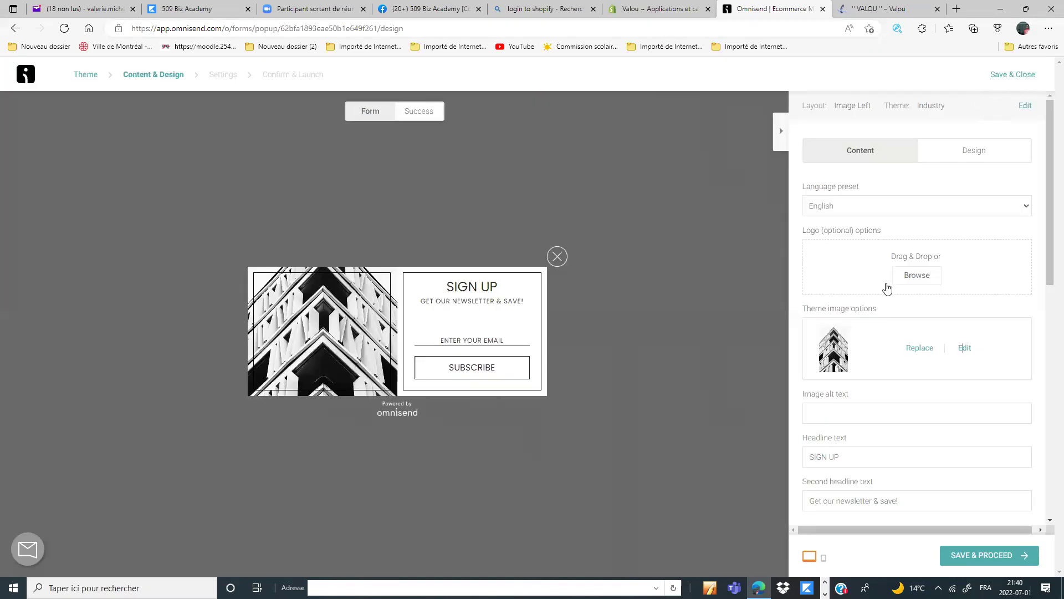
{"action": "left_click", "coordinate": [911, 348]}
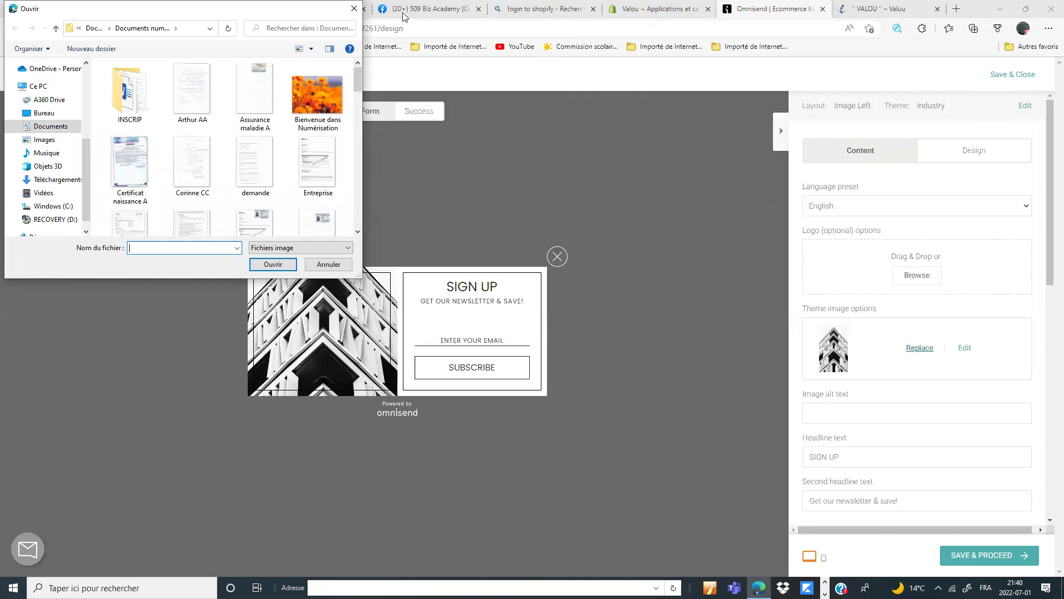
{"action": "left_click", "coordinate": [353, 10]}
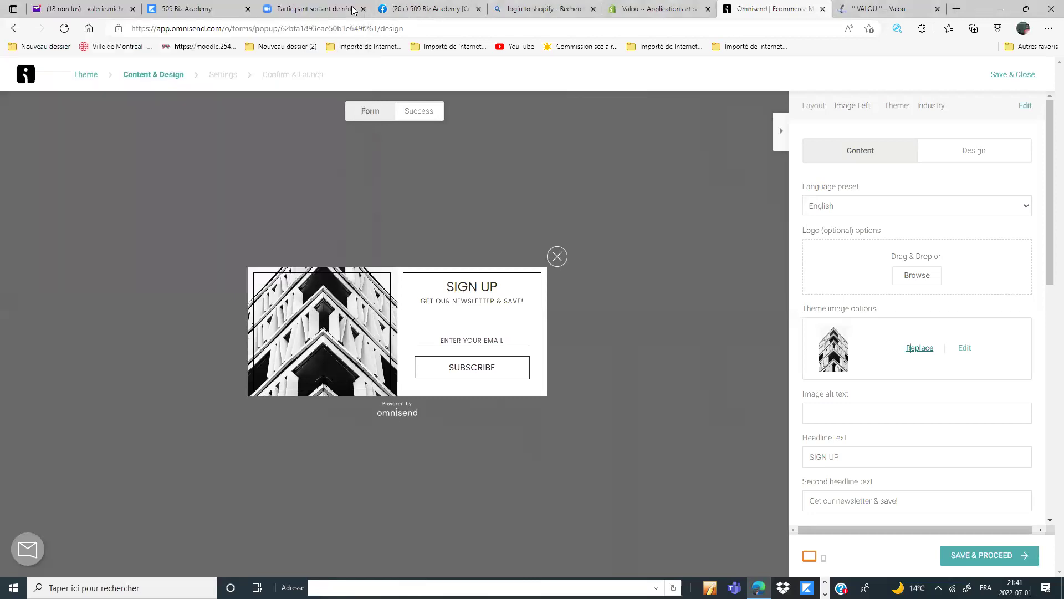
{"action": "left_click", "coordinate": [353, 9]}
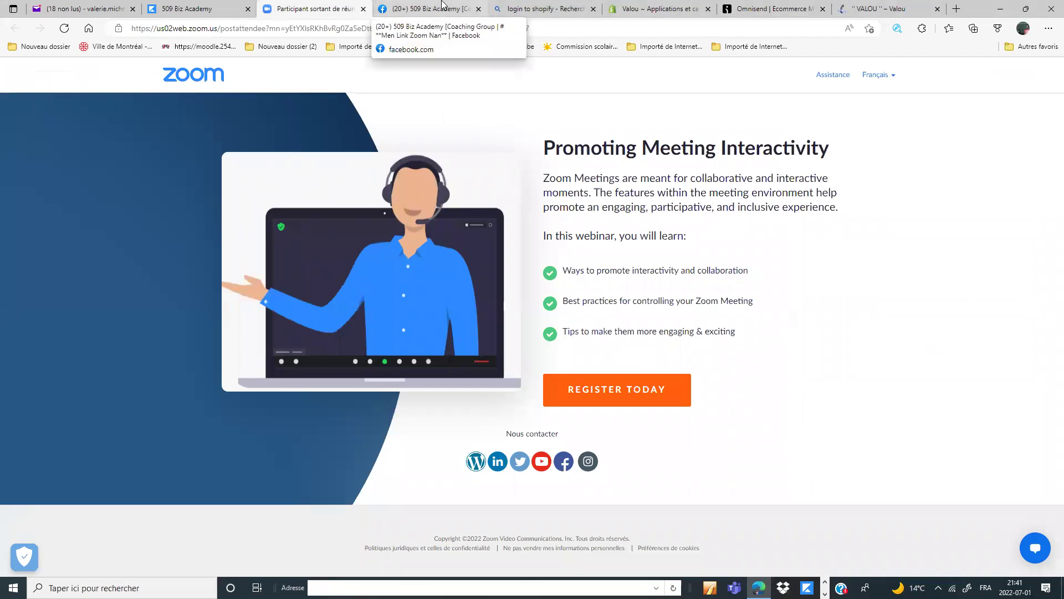
{"action": "left_click", "coordinate": [644, 7]}
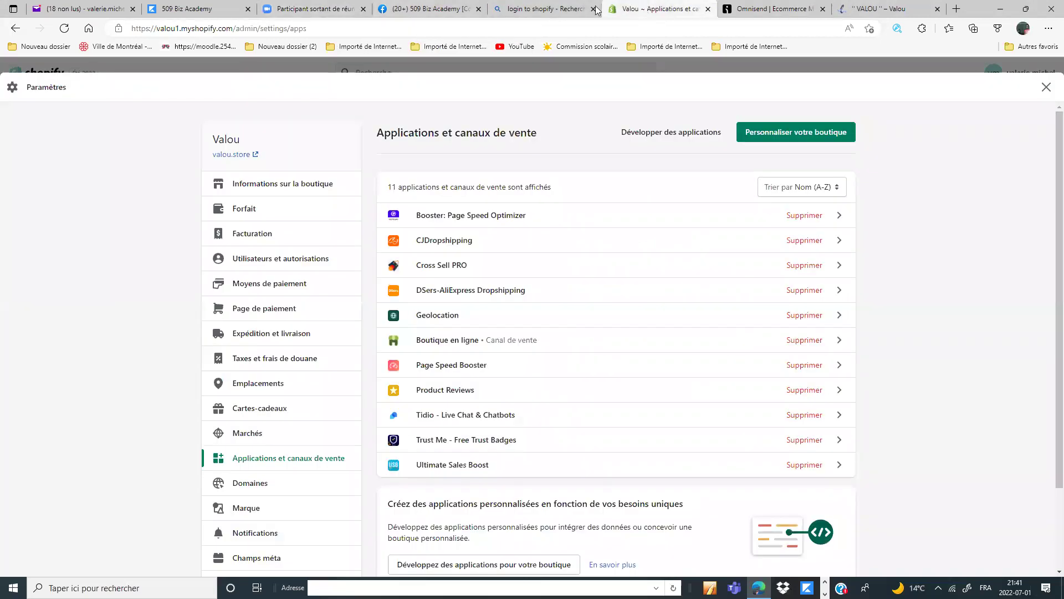
Step: Open the Shopify store settings and go to the uploaded Files list
{"action": "left_click", "coordinate": [1046, 88]}
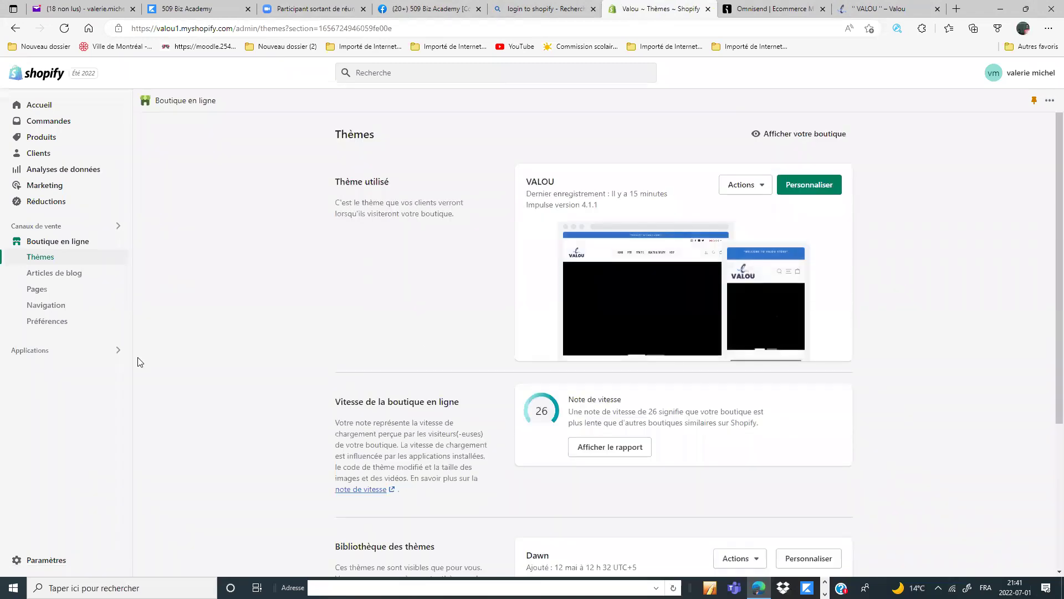
{"action": "left_click", "coordinate": [38, 562]}
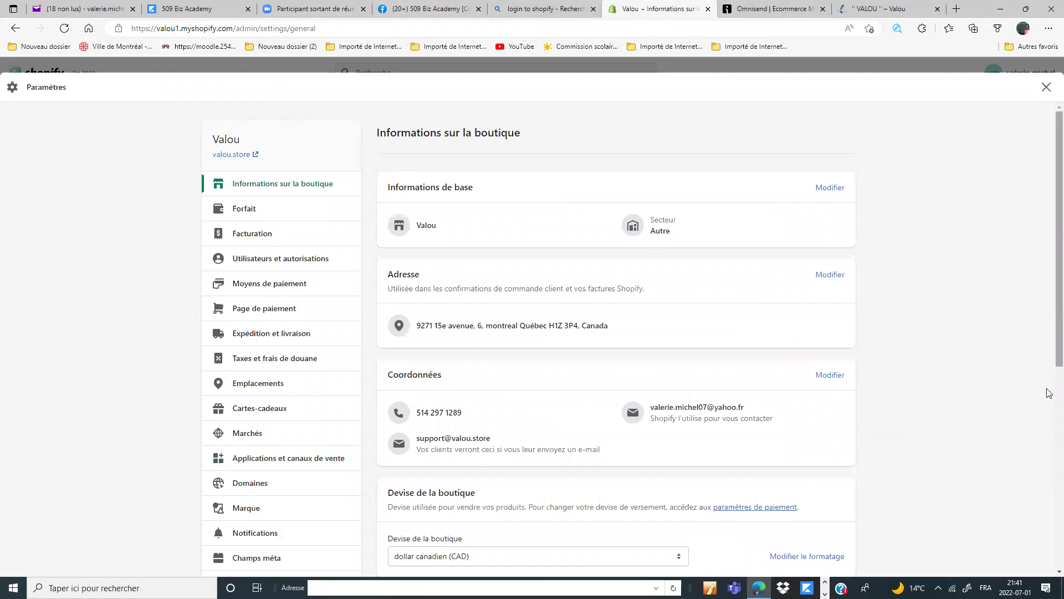
{"action": "scroll", "coordinate": [1049, 449], "scroll_direction": "down", "scroll_amount": 5}
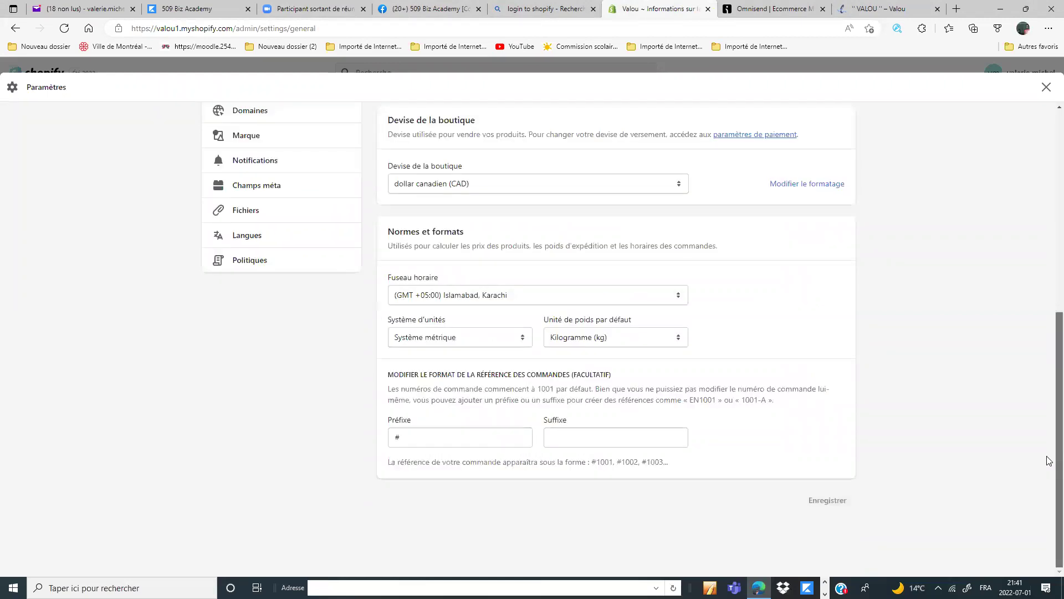
{"action": "left_click", "coordinate": [247, 214]}
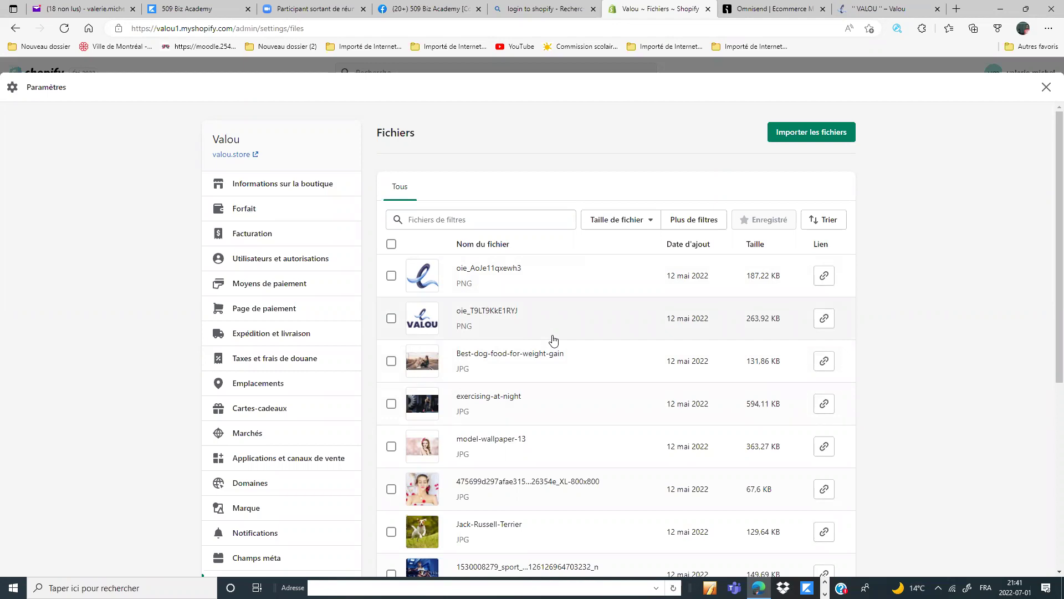
Step: Download the VALOU logo file oie_T9LT9KkE1RYJ.png and close its preview
{"action": "left_click", "coordinate": [589, 318]}
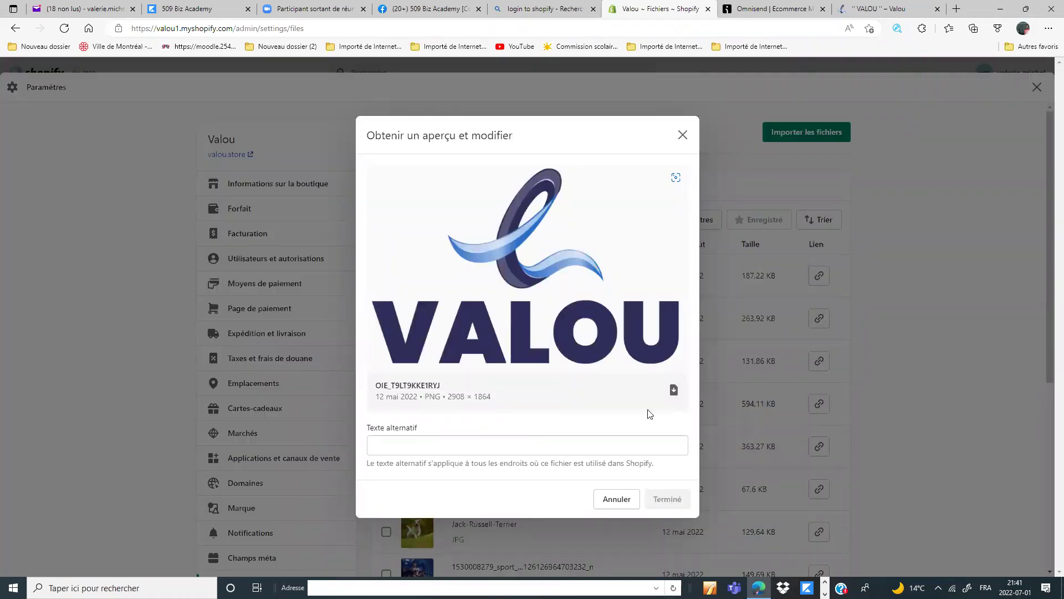
{"action": "left_click", "coordinate": [673, 391]}
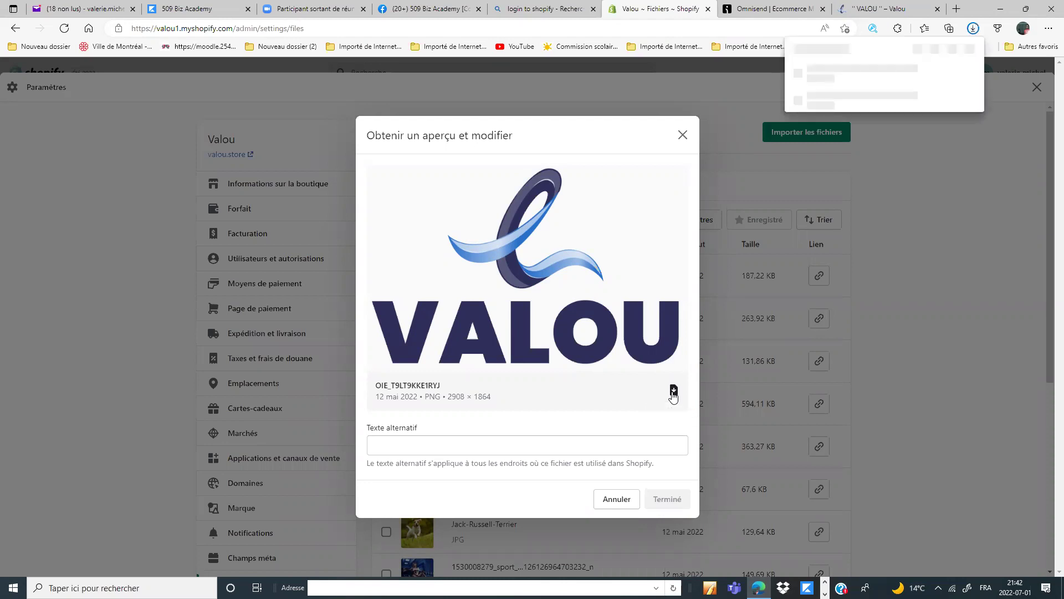
{"action": "mouse_move", "coordinate": [956, 74]}
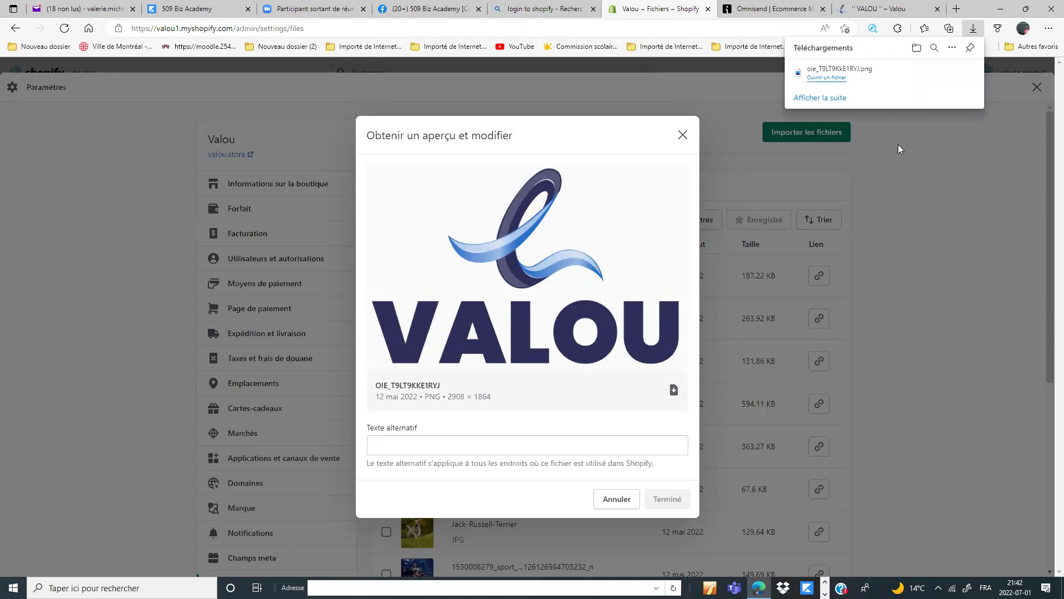
{"action": "left_click", "coordinate": [683, 134]}
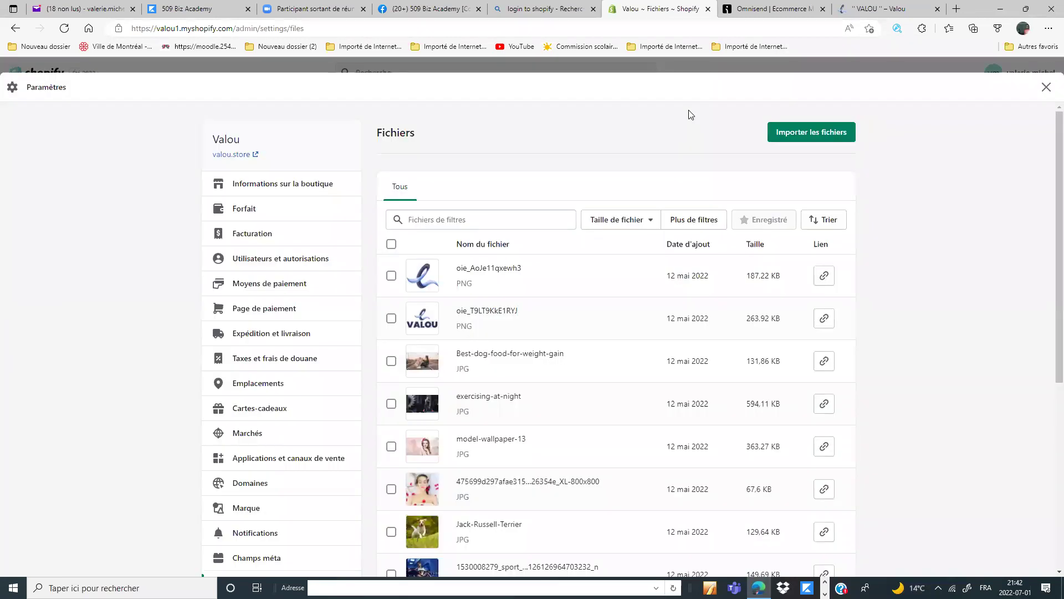
{"action": "left_click", "coordinate": [762, 10]}
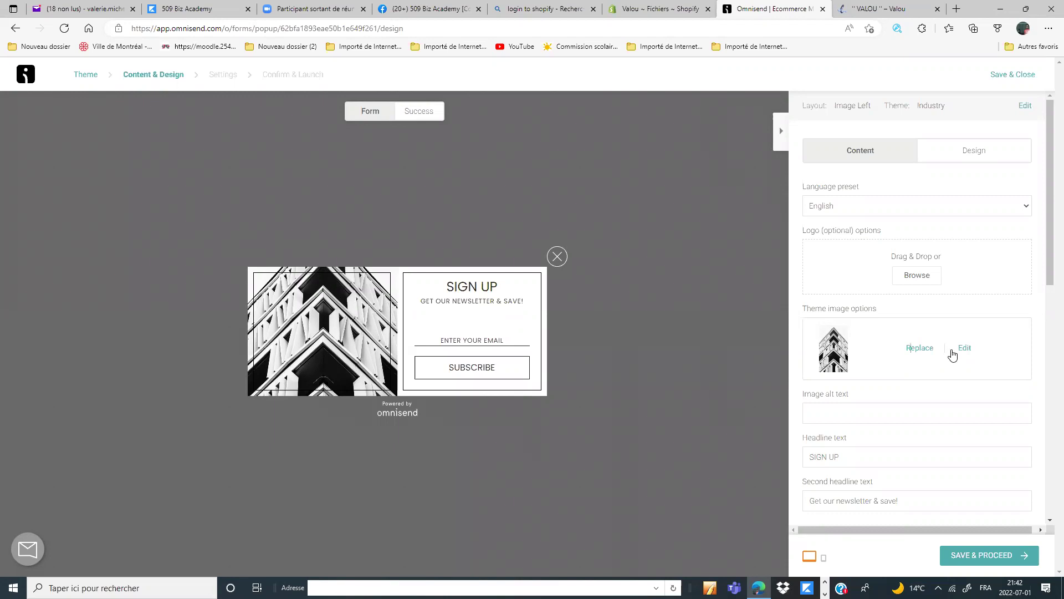
Step: Replace the theme image with oie_T9LT9KkE1RYJ from Downloads and open it for editing
{"action": "left_click", "coordinate": [915, 350]}
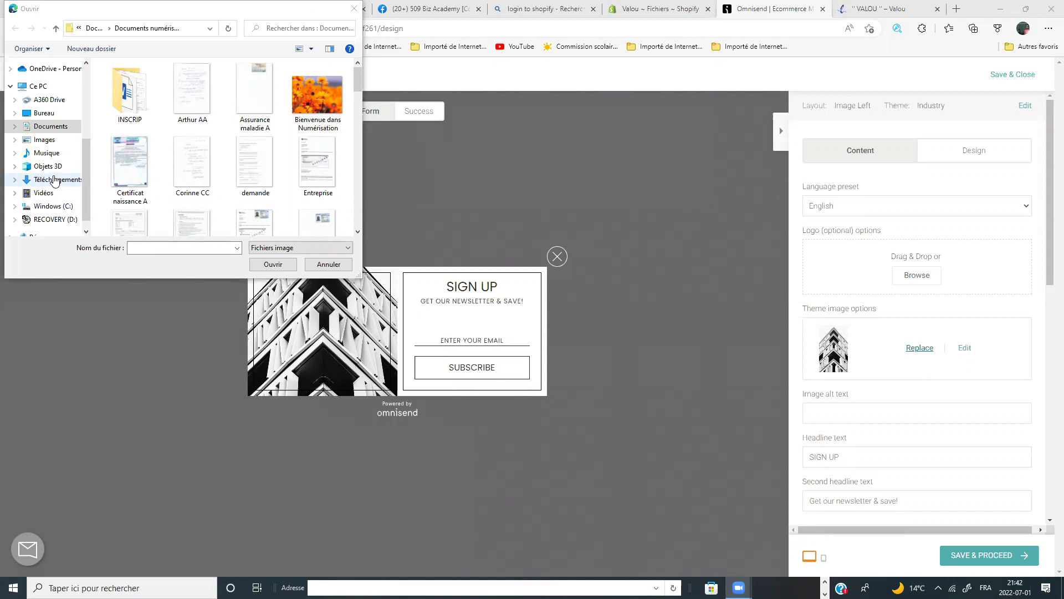
{"action": "left_click", "coordinate": [56, 181]}
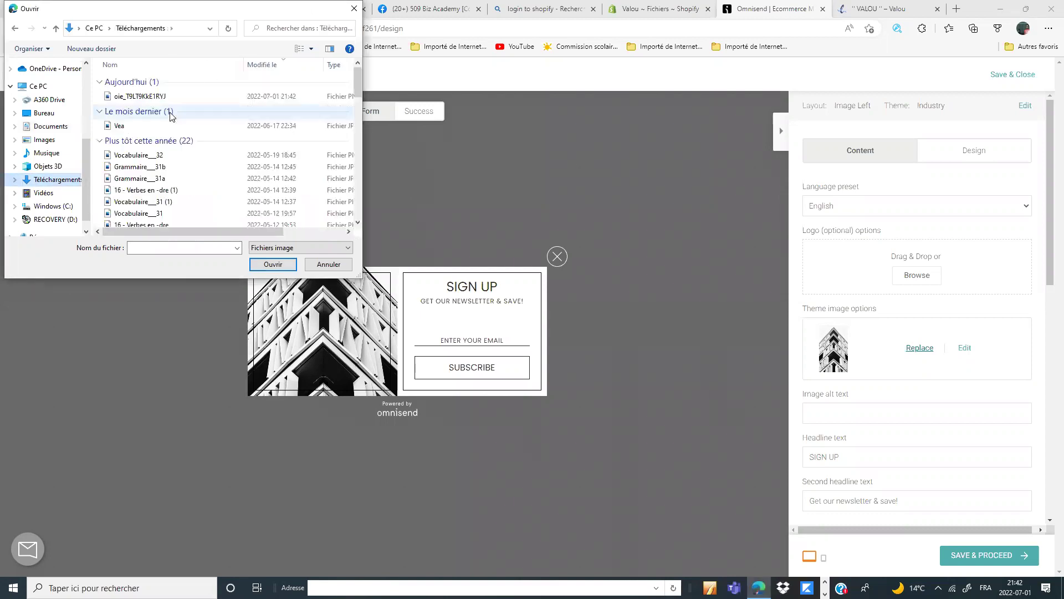
{"action": "left_click", "coordinate": [146, 97]}
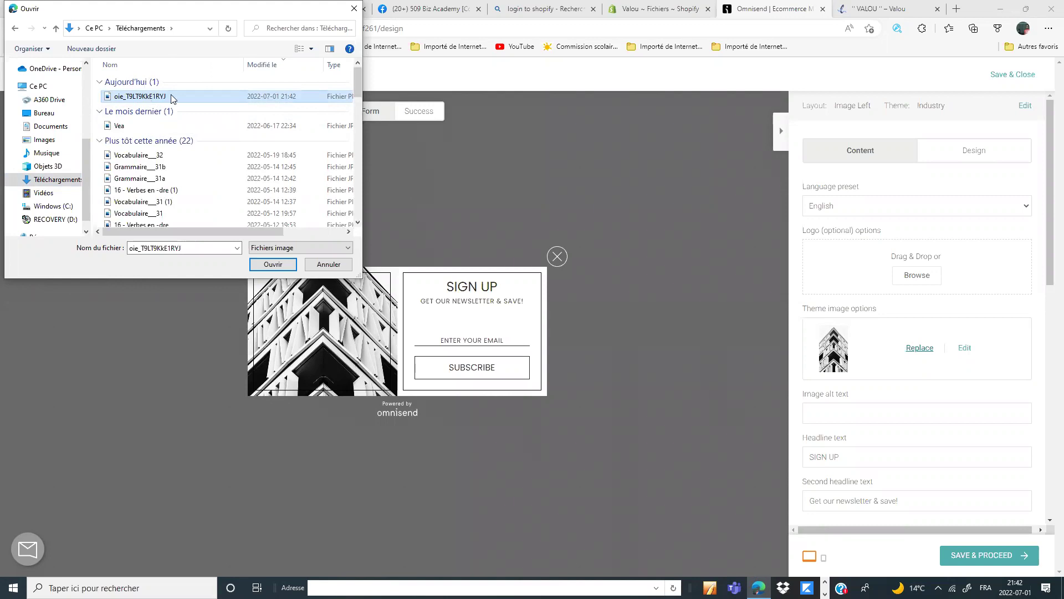
{"action": "left_click", "coordinate": [272, 265]}
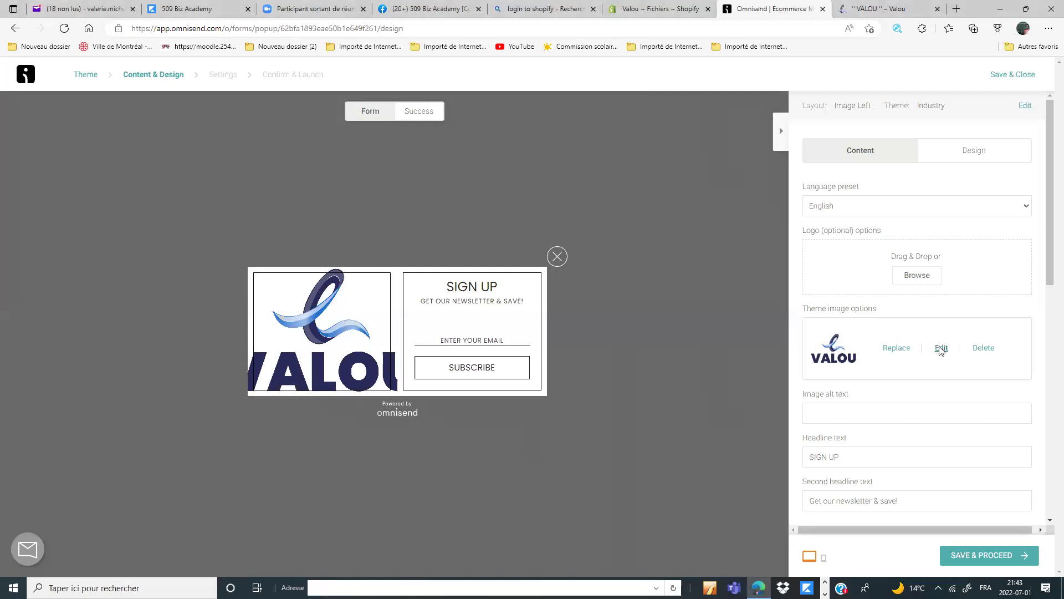
{"action": "left_click", "coordinate": [940, 348]}
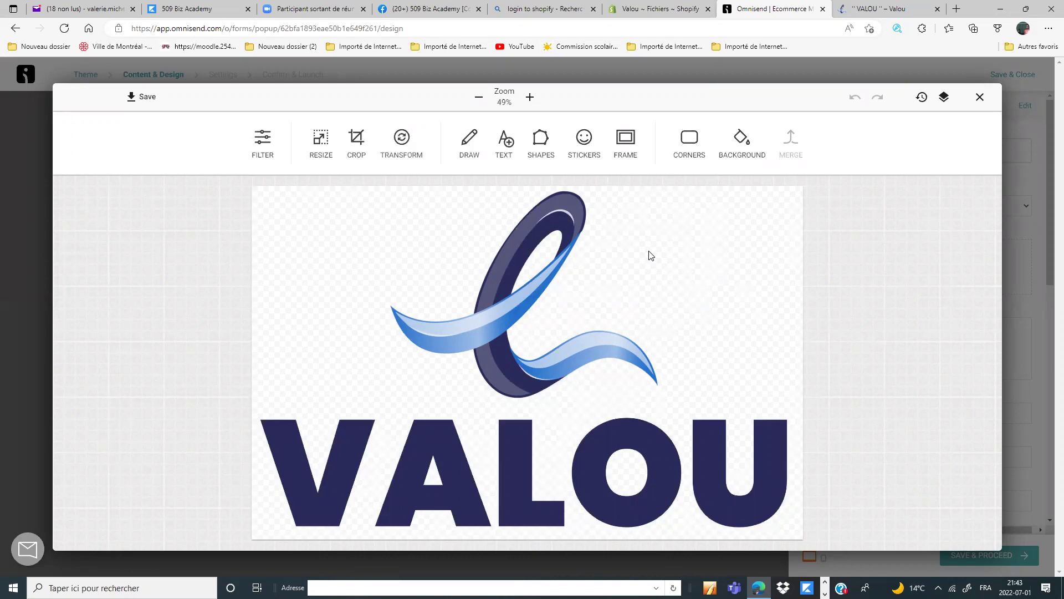
Step: Resize the VALOU logo to a width of 1200 pixels
{"action": "left_click", "coordinate": [321, 144]}
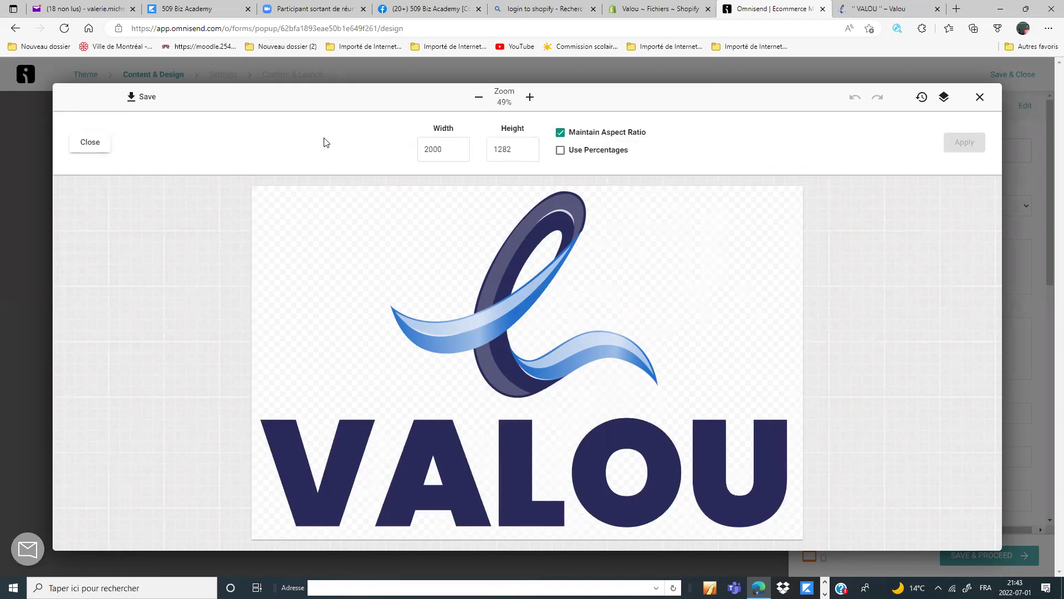
{"action": "left_click", "coordinate": [439, 145]}
{"action": "key", "text": "BackSpace"}
{"action": "key", "text": "BackSpace"}
{"action": "key", "text": "BackSpace"}
{"action": "key", "text": "BackSpace"}
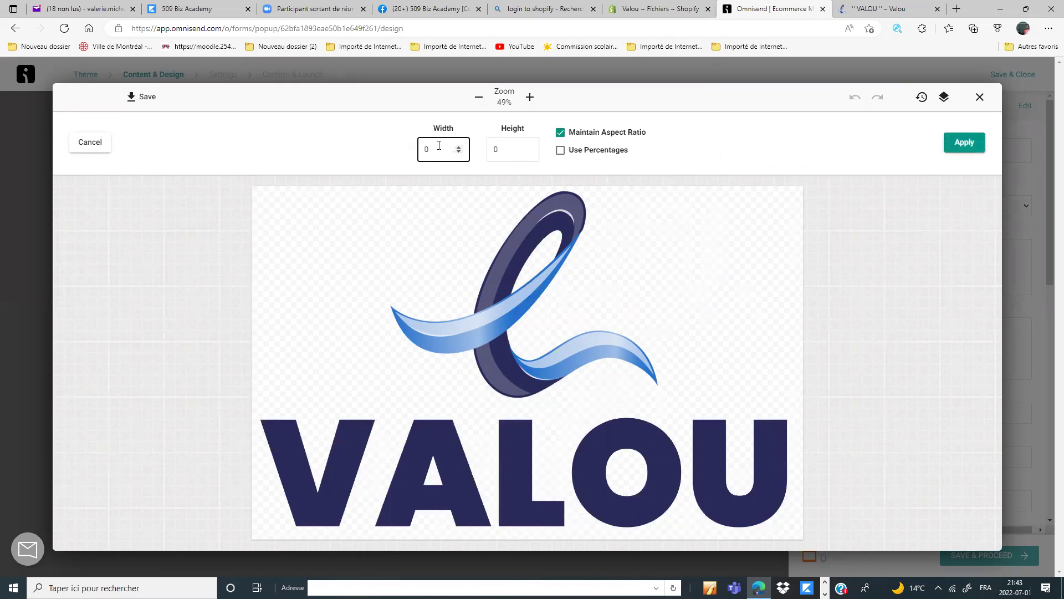
{"action": "type", "text": "122"}
{"action": "key", "text": "BackSpace"}
{"action": "type", "text": "00"}
{"action": "left_click", "coordinate": [959, 148]}
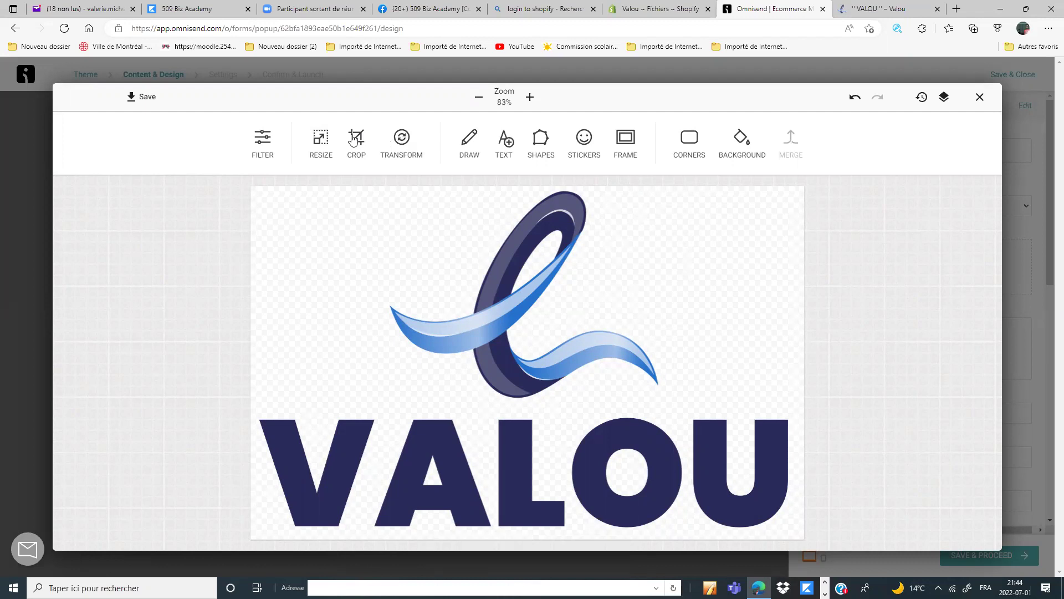
Step: Resize the logo again to 400 pixels wide, keeping aspect ratio, and close the editor
{"action": "left_click", "coordinate": [321, 141]}
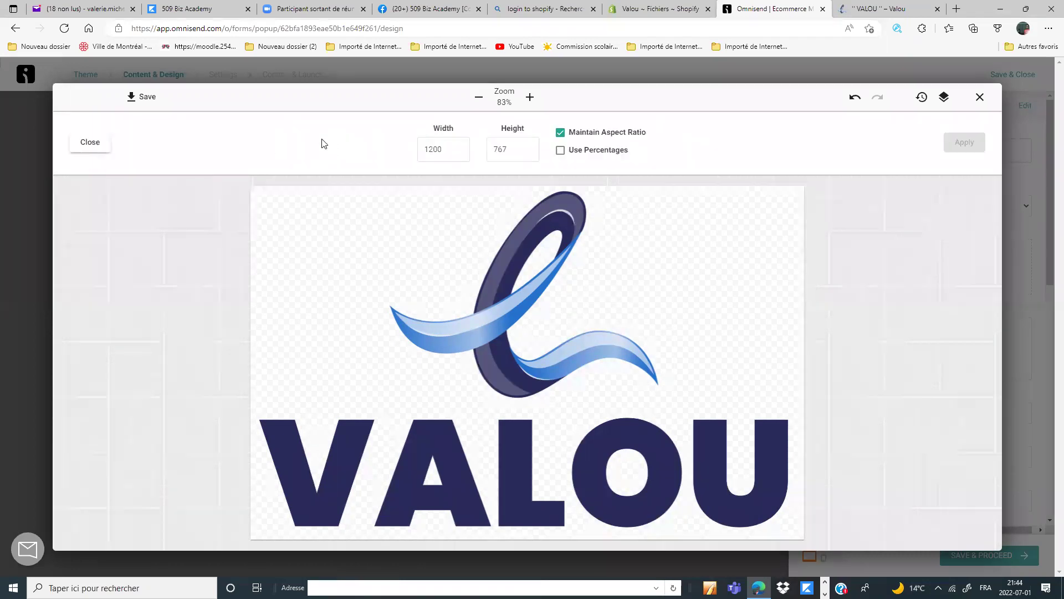
{"action": "left_click", "coordinate": [432, 147]}
{"action": "double_click", "coordinate": [431, 147]}
{"action": "left_click", "coordinate": [433, 148]}
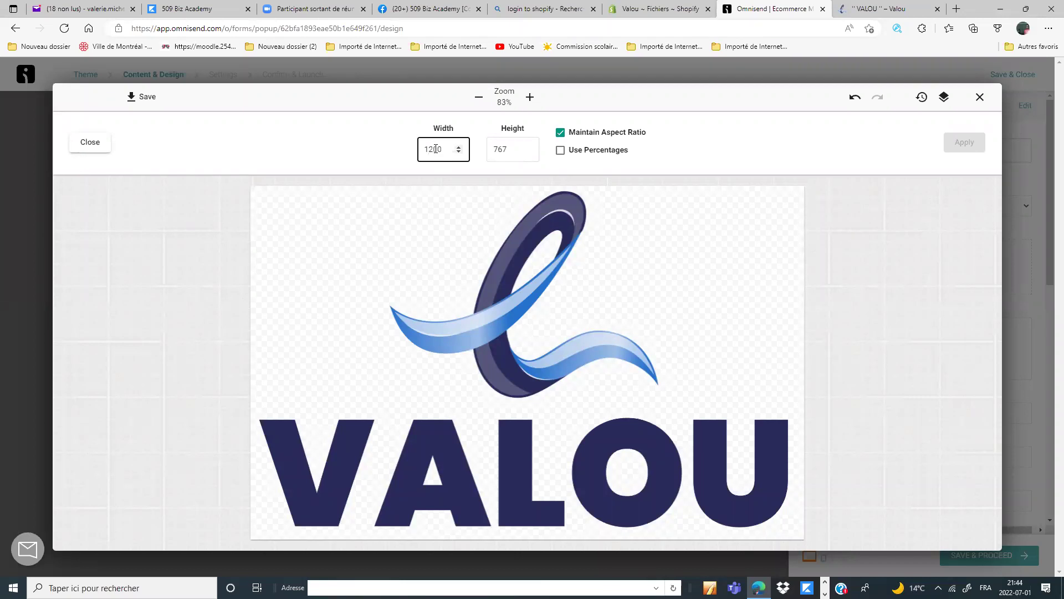
{"action": "key", "text": "BackSpace"}
{"action": "key", "text": "BackSpace"}
{"action": "type", "text": "4"}
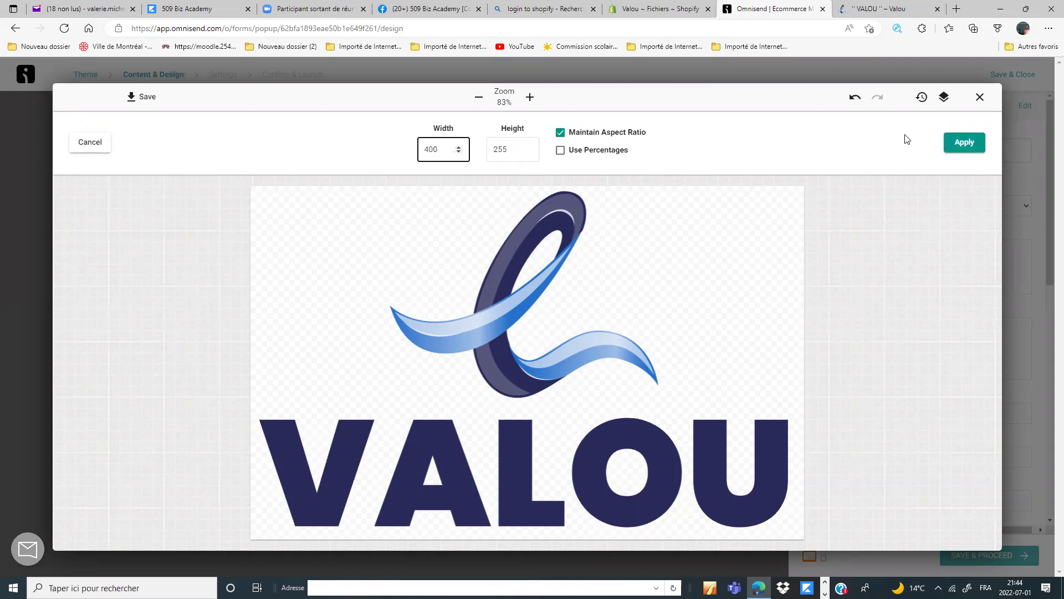
{"action": "left_click", "coordinate": [967, 143]}
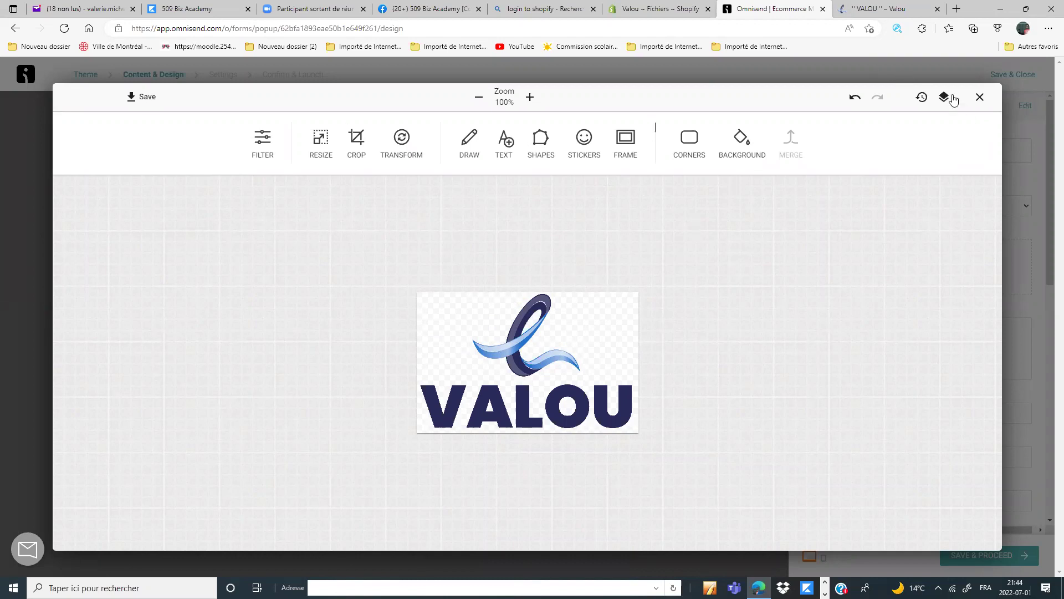
{"action": "left_click", "coordinate": [979, 98]}
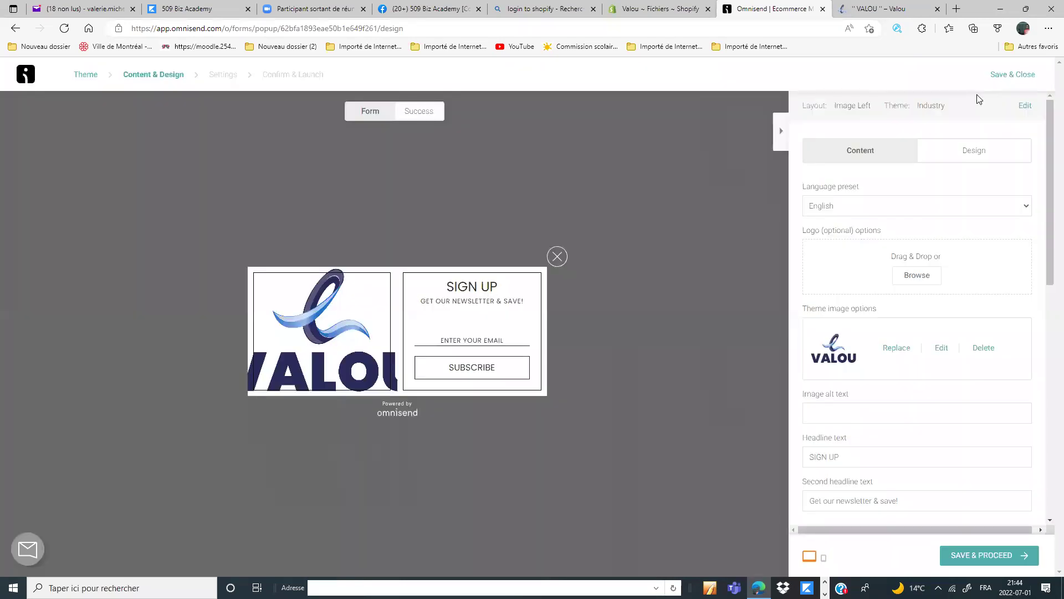
Step: Reopen the logo in the editor and change its width from 2000 to 400 pixels
{"action": "left_click", "coordinate": [941, 348]}
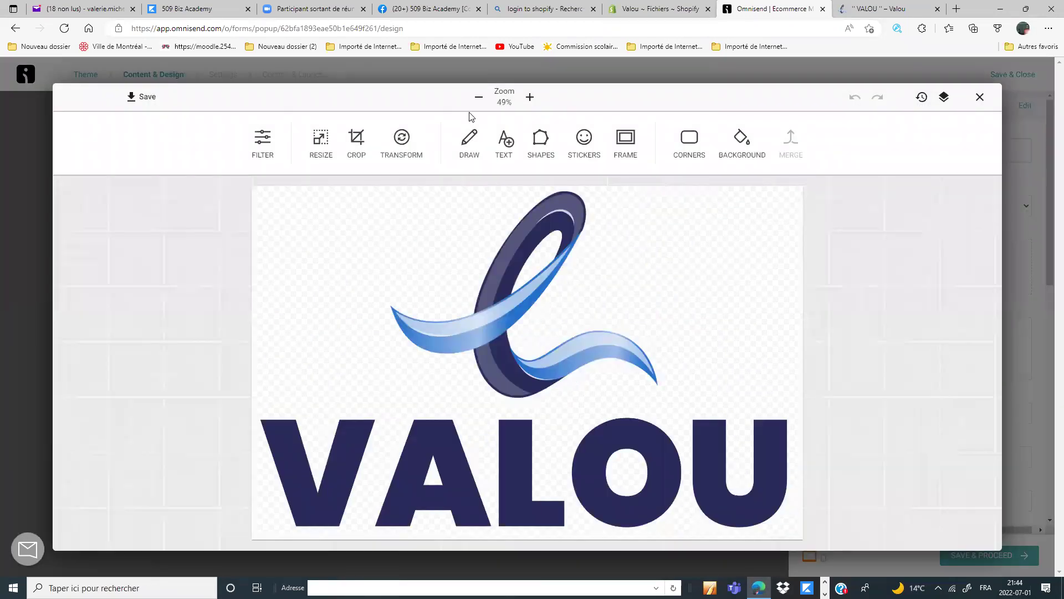
{"action": "left_click", "coordinate": [320, 143]}
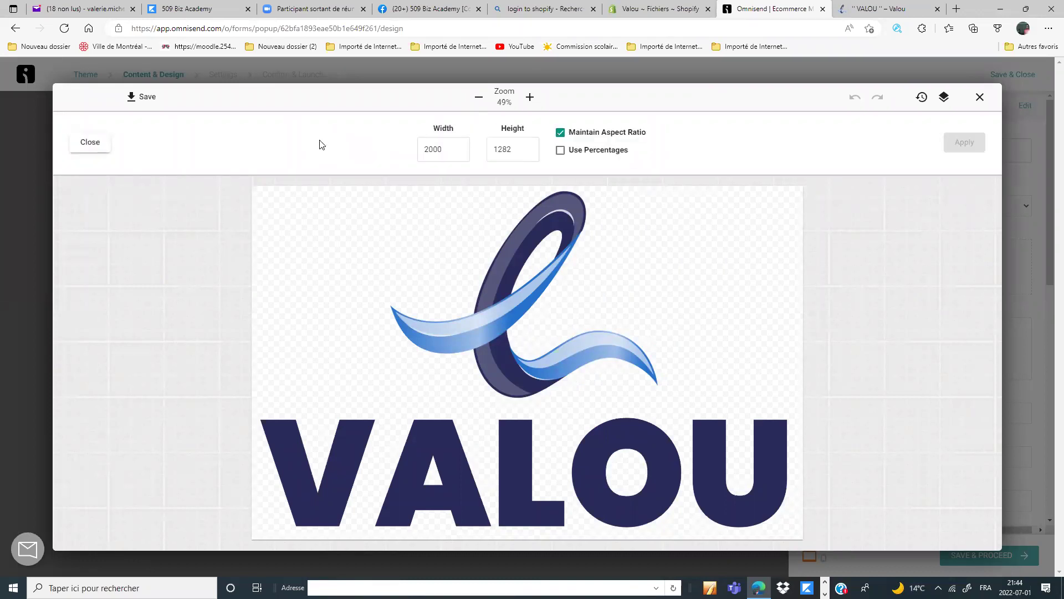
{"action": "left_click", "coordinate": [455, 147]}
{"action": "key", "text": "BackSpace"}
{"action": "key", "text": "BackSpace"}
{"action": "key", "text": "BackSpace"}
{"action": "key", "text": "BackSpace"}
{"action": "type", "text": "40"}
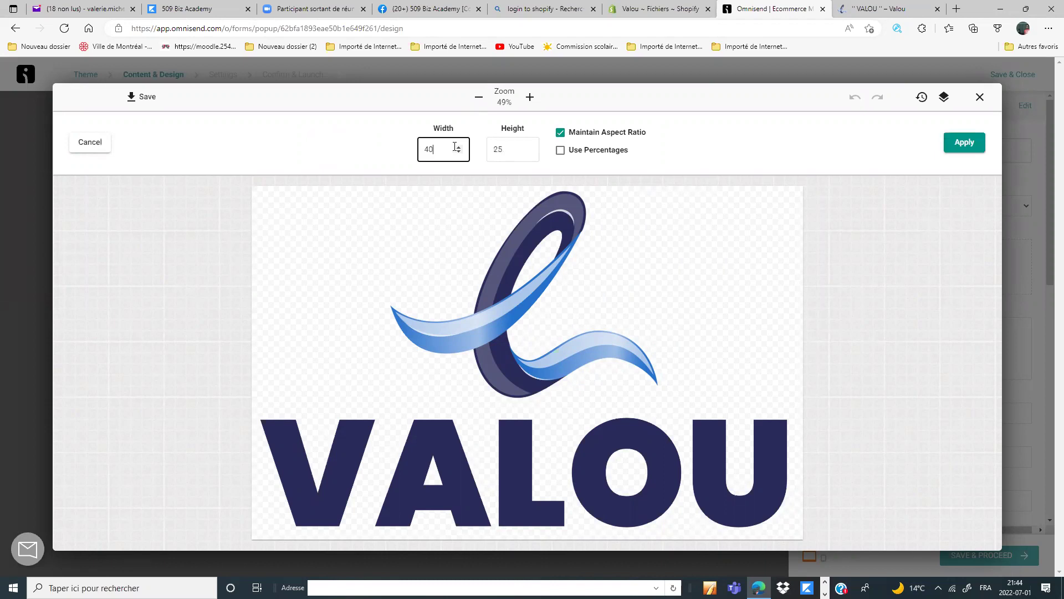
{"action": "type", "text": "0"}
{"action": "left_click", "coordinate": [952, 143]}
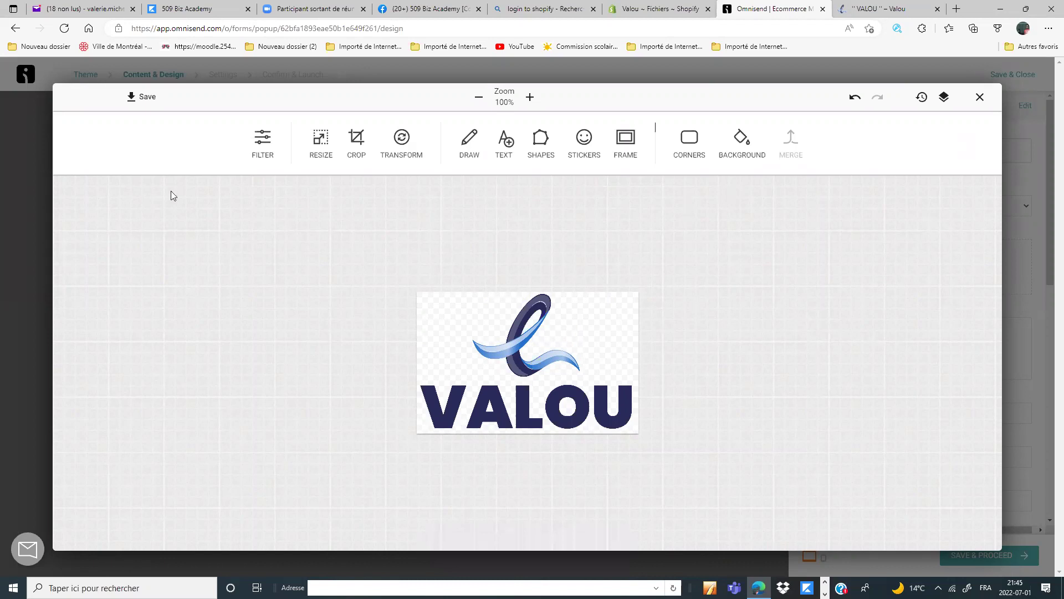
Step: Save the resized logo in the image editor, then move to another browser tab
{"action": "left_click", "coordinate": [136, 100]}
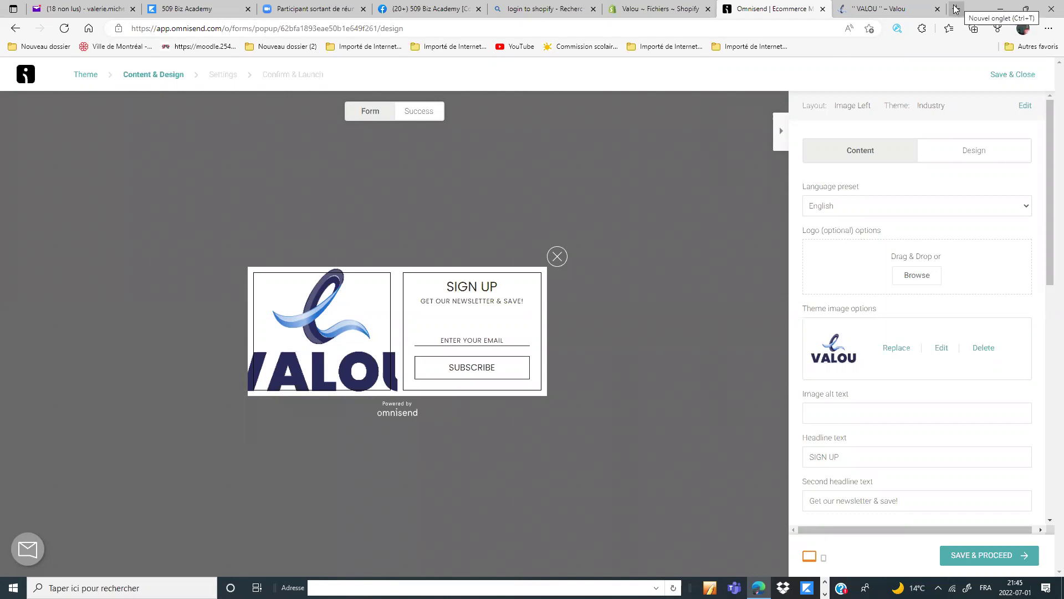
{"action": "left_click", "coordinate": [956, 8]}
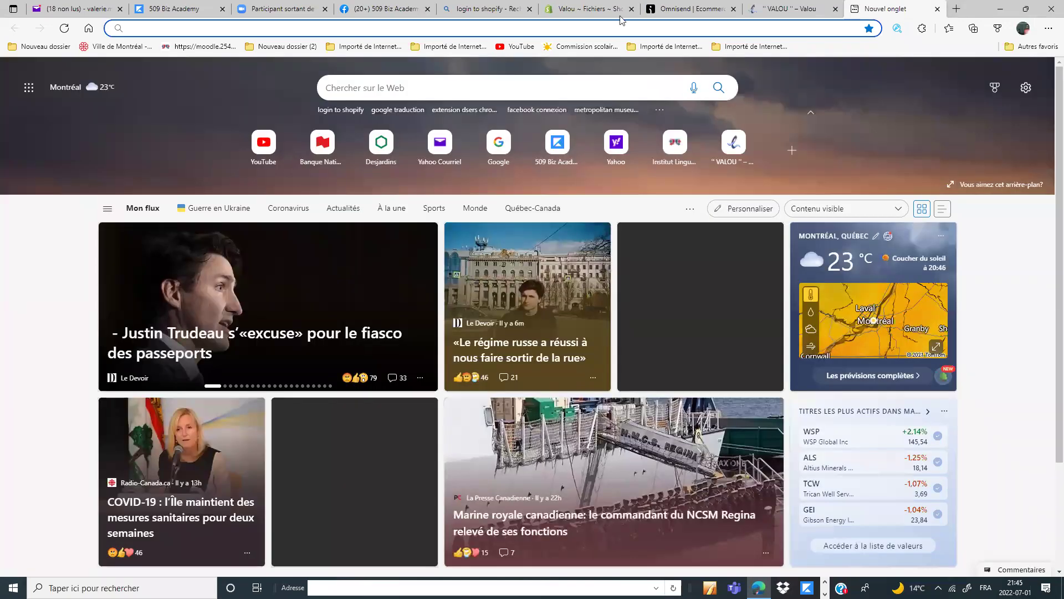
{"action": "left_click", "coordinate": [474, 9]}
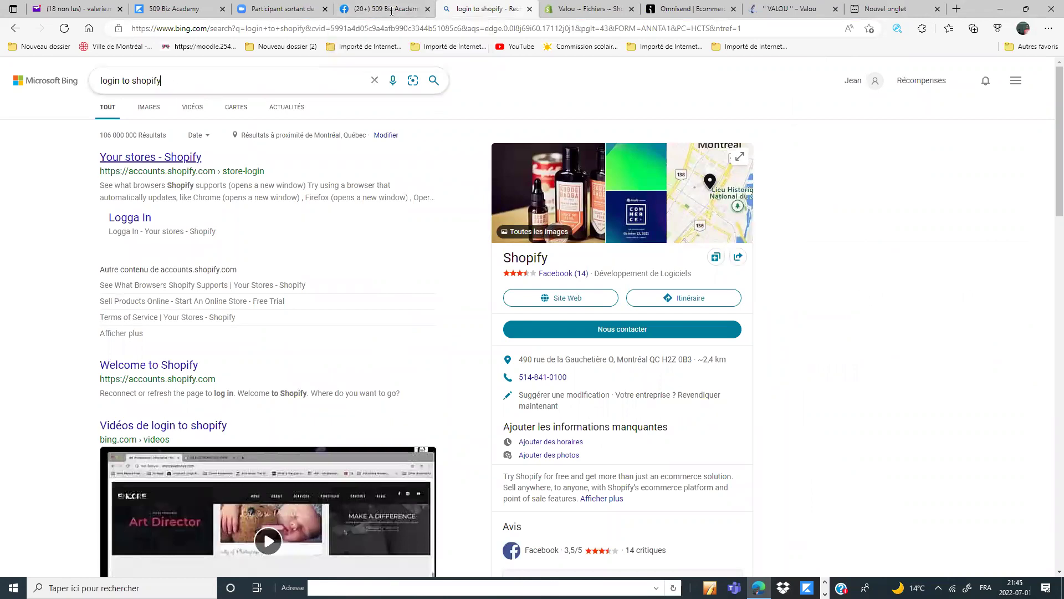
Step: Replace the existing Bing query with a search for 'format logo'
{"action": "triple_click", "coordinate": [89, 80]}
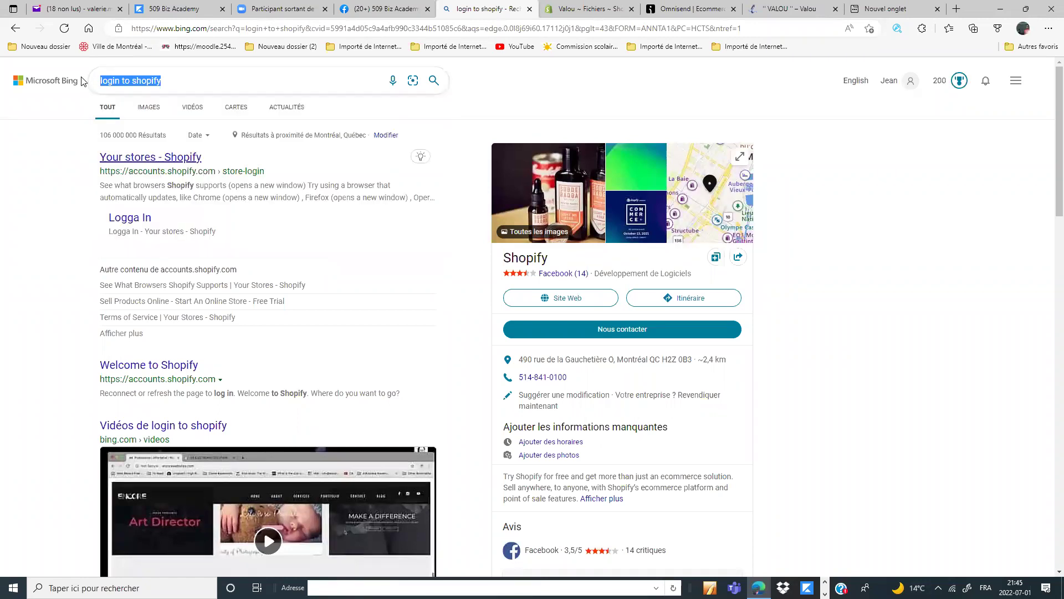
{"action": "type", "text": "format"}
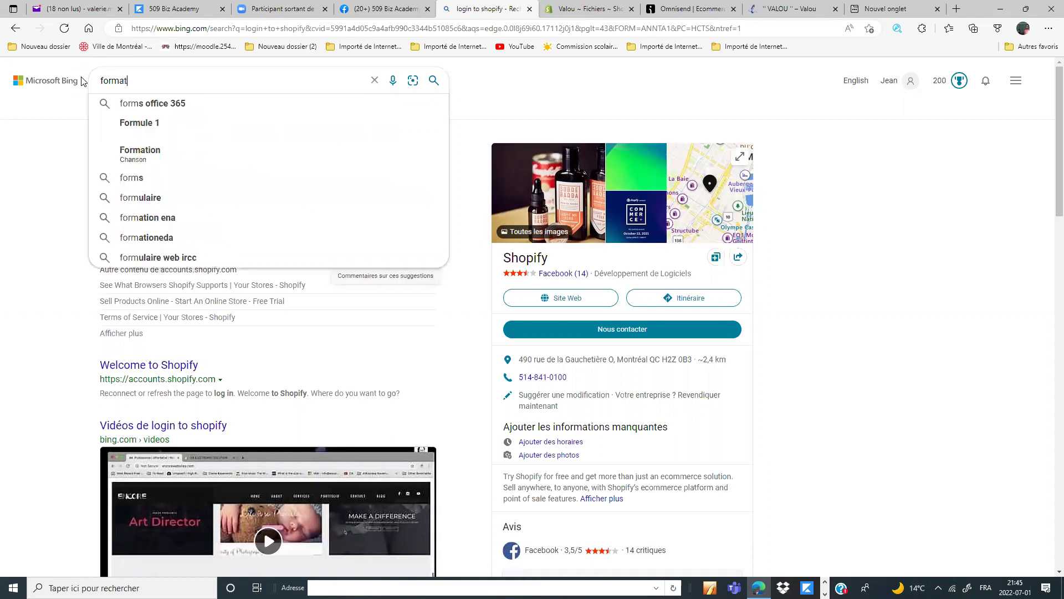
{"action": "type", "text": " logo"}
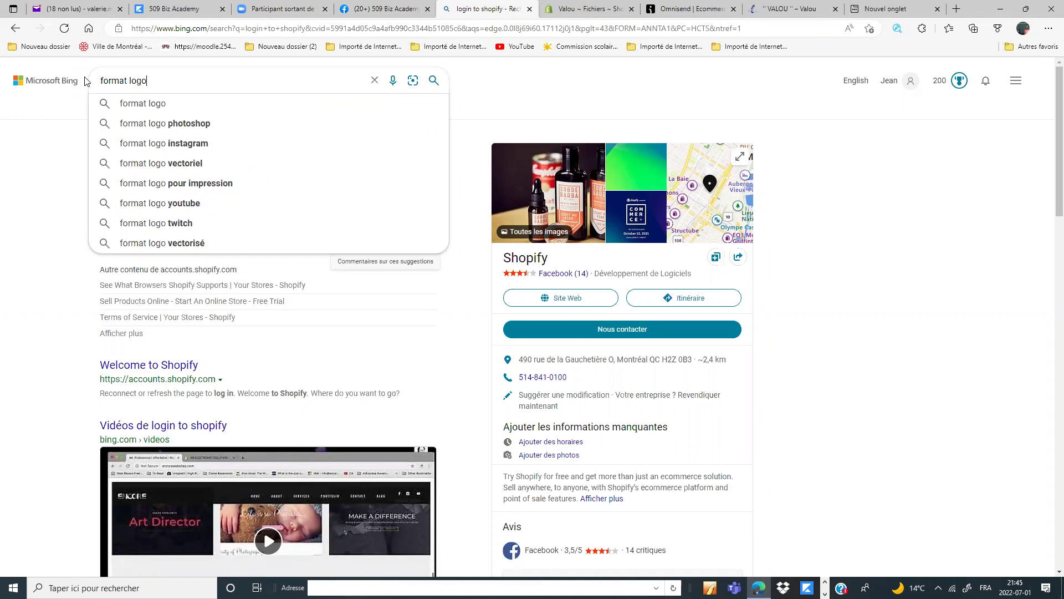
{"action": "key", "text": "Return"}
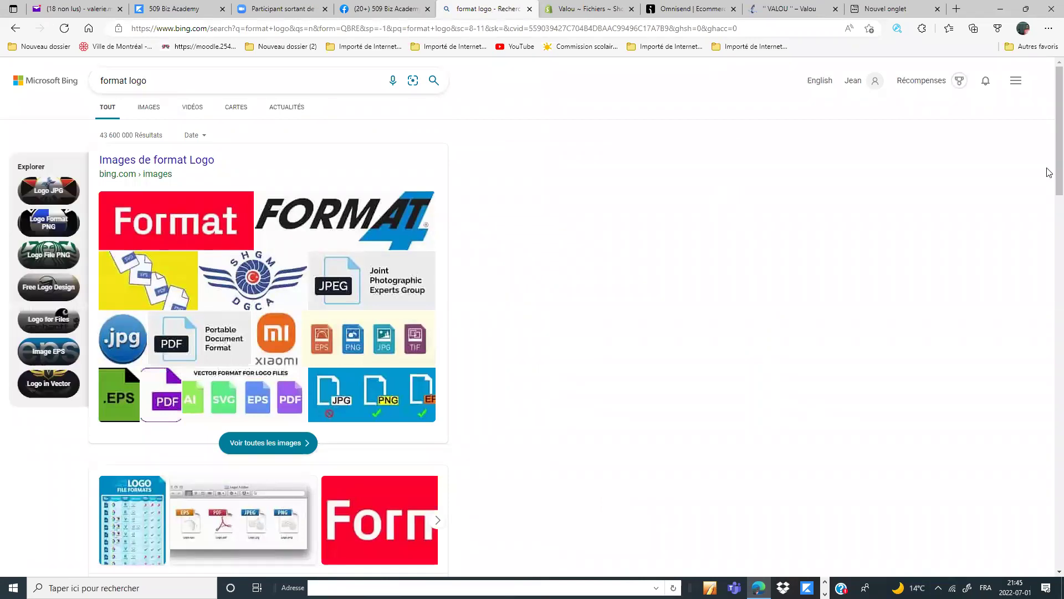
Step: Scroll down through the Bing logo-format search results
{"action": "scroll", "coordinate": [1049, 222], "scroll_direction": "down", "scroll_amount": 5}
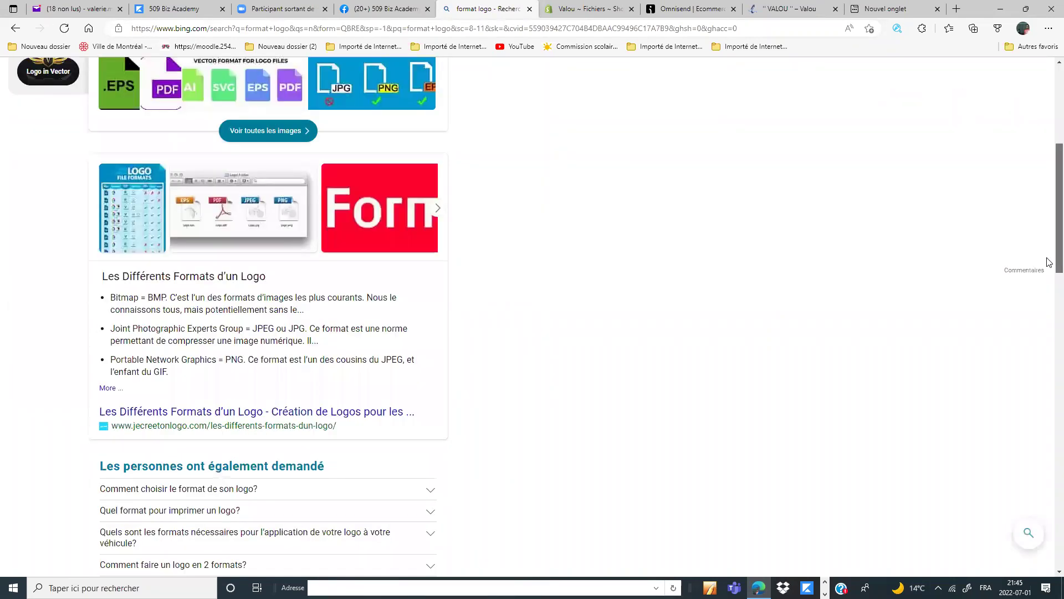
{"action": "scroll", "coordinate": [1049, 266], "scroll_direction": "down", "scroll_amount": 1}
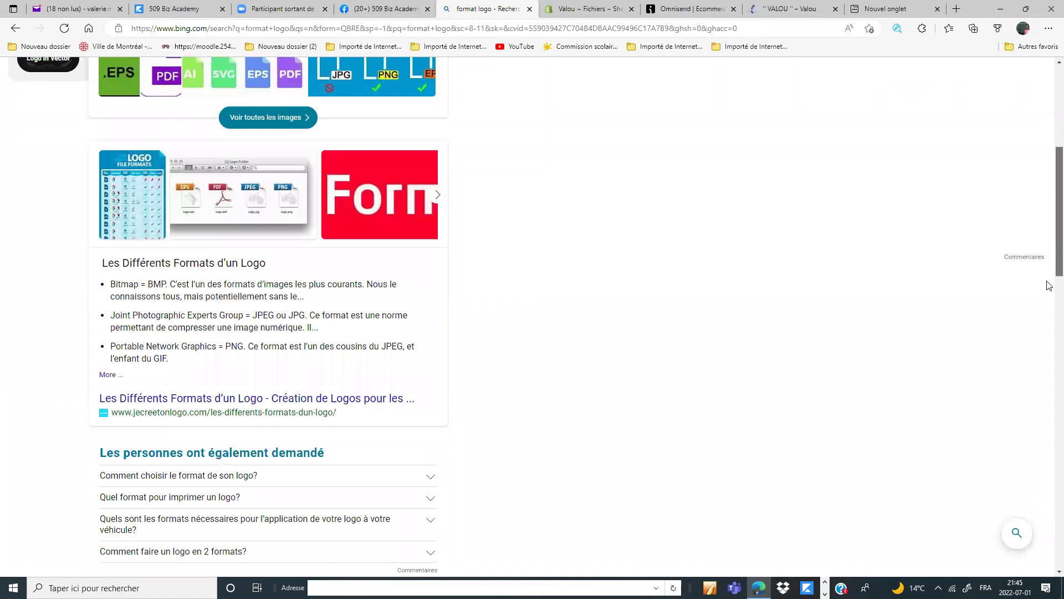
{"action": "scroll", "coordinate": [1049, 299], "scroll_direction": "down", "scroll_amount": 2}
{"action": "scroll", "coordinate": [1049, 302], "scroll_direction": "down", "scroll_amount": 1}
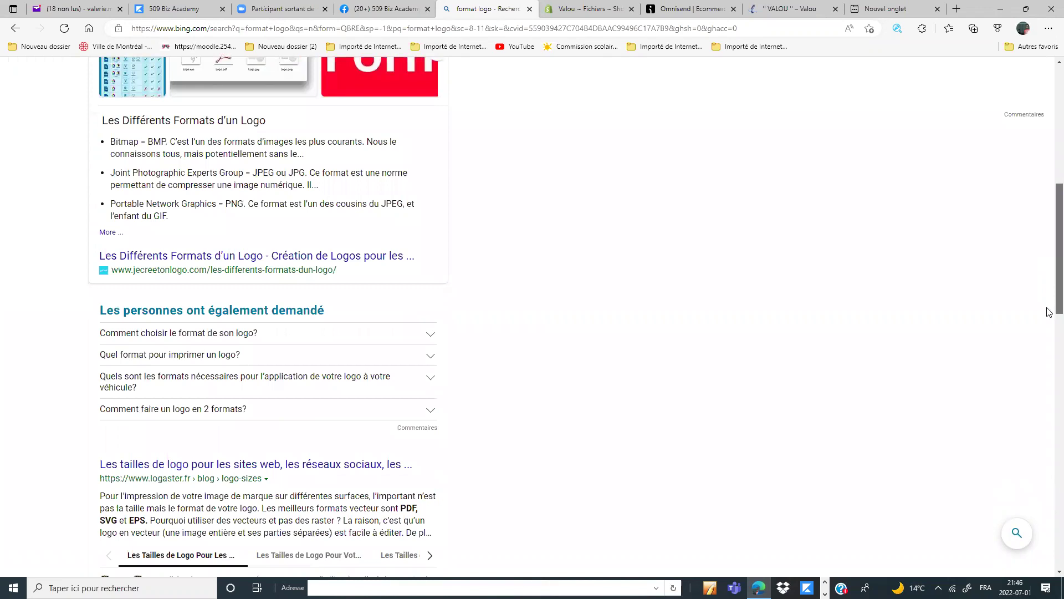
{"action": "scroll", "coordinate": [1049, 312], "scroll_direction": "down", "scroll_amount": 1}
{"action": "scroll", "coordinate": [1049, 316], "scroll_direction": "down", "scroll_amount": 1}
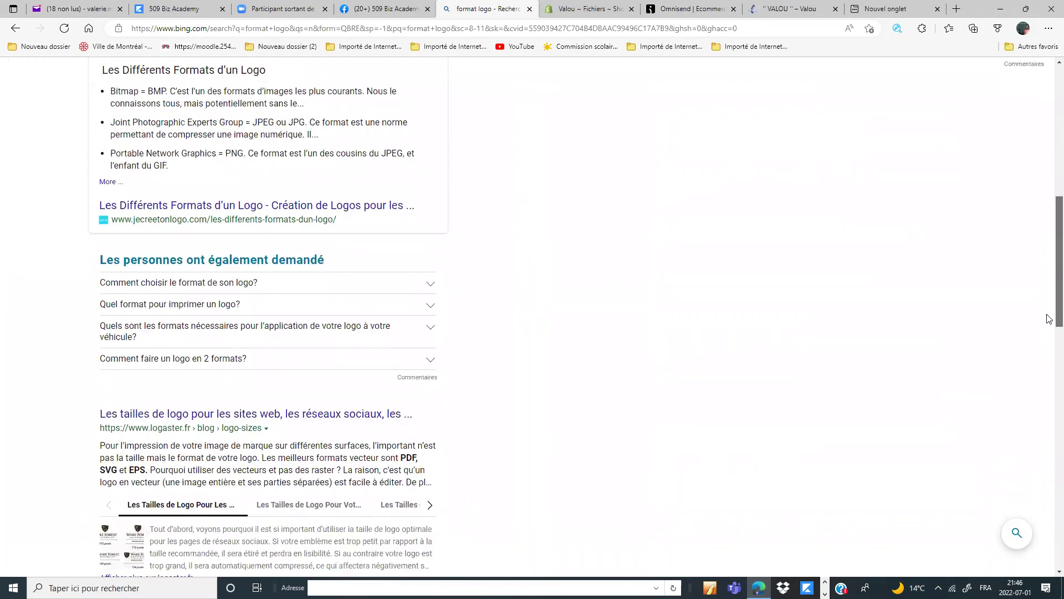
{"action": "scroll", "coordinate": [1049, 332], "scroll_direction": "down", "scroll_amount": 1}
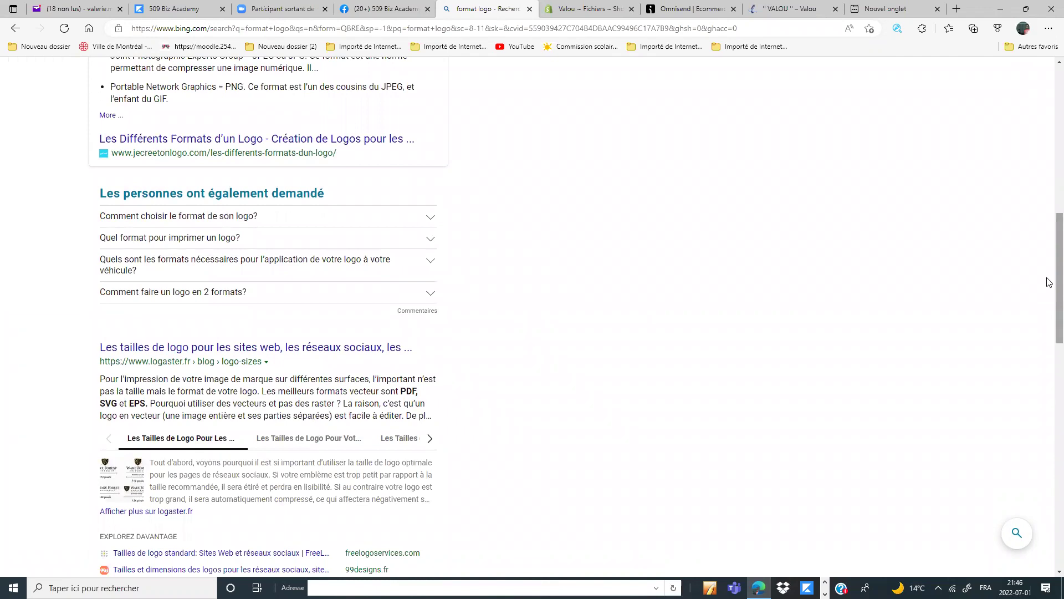
{"action": "scroll", "coordinate": [1049, 311], "scroll_direction": "down", "scroll_amount": 2}
{"action": "scroll", "coordinate": [1049, 354], "scroll_direction": "down", "scroll_amount": 3}
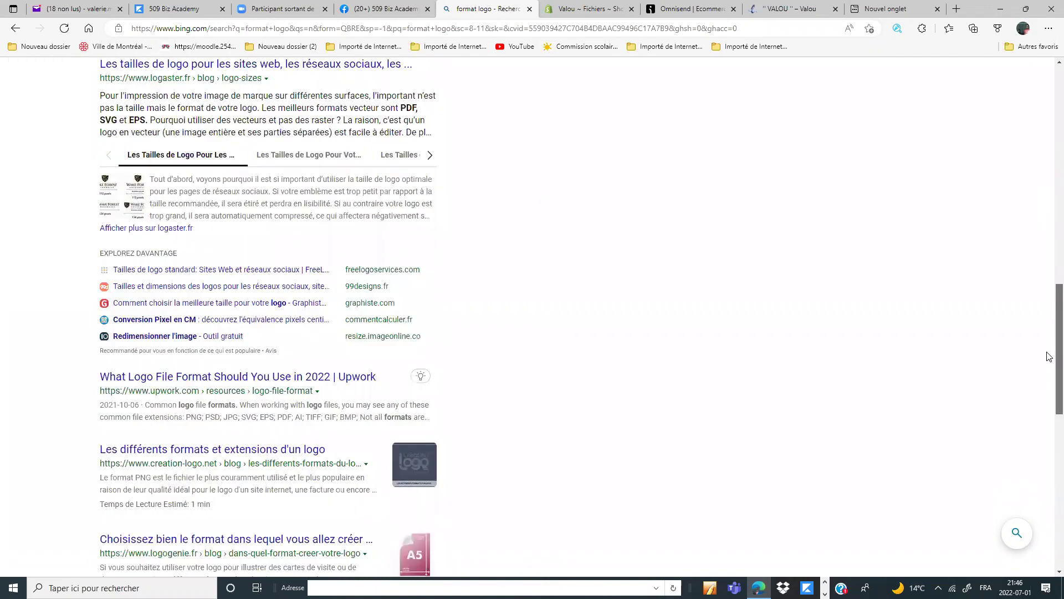
{"action": "scroll", "coordinate": [1049, 368], "scroll_direction": "down", "scroll_amount": 1}
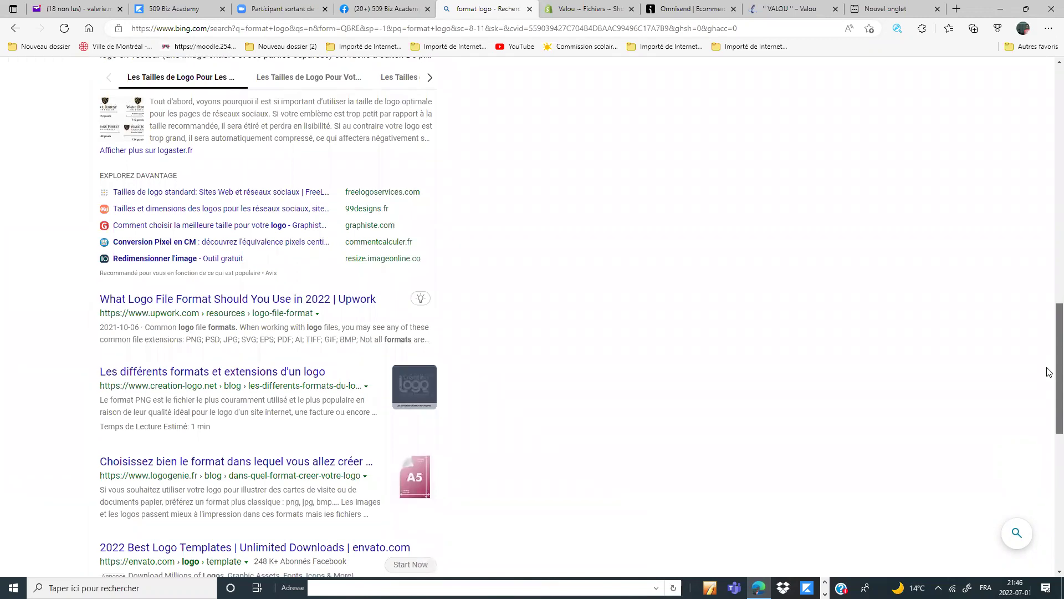
{"action": "scroll", "coordinate": [1049, 383], "scroll_direction": "down", "scroll_amount": 1}
{"action": "scroll", "coordinate": [1049, 388], "scroll_direction": "down", "scroll_amount": 1}
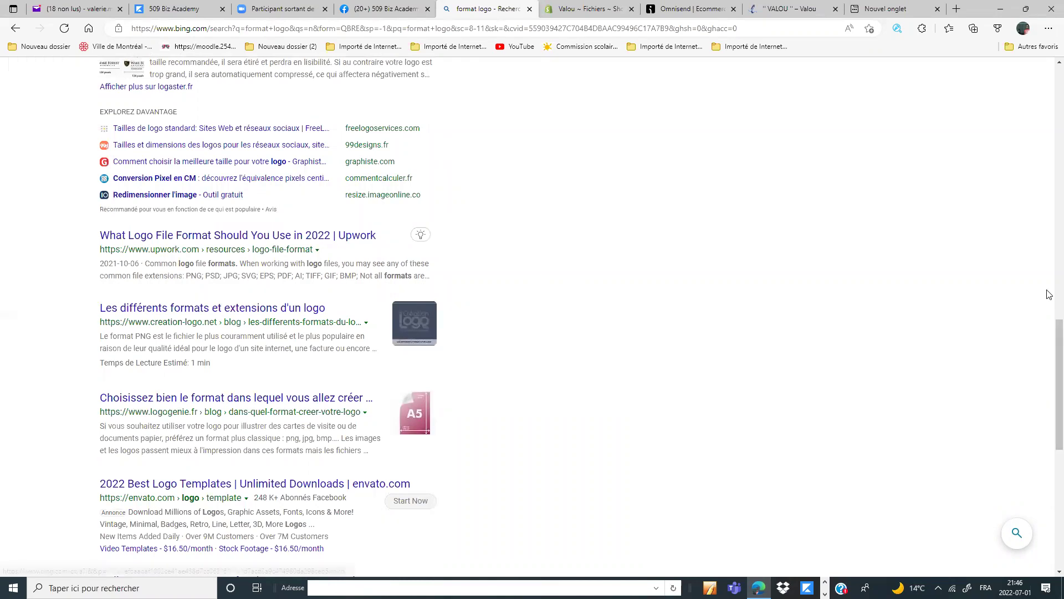
{"action": "left_click_drag", "start_coordinate": [1047, 309], "coordinate": [1049, 32]}
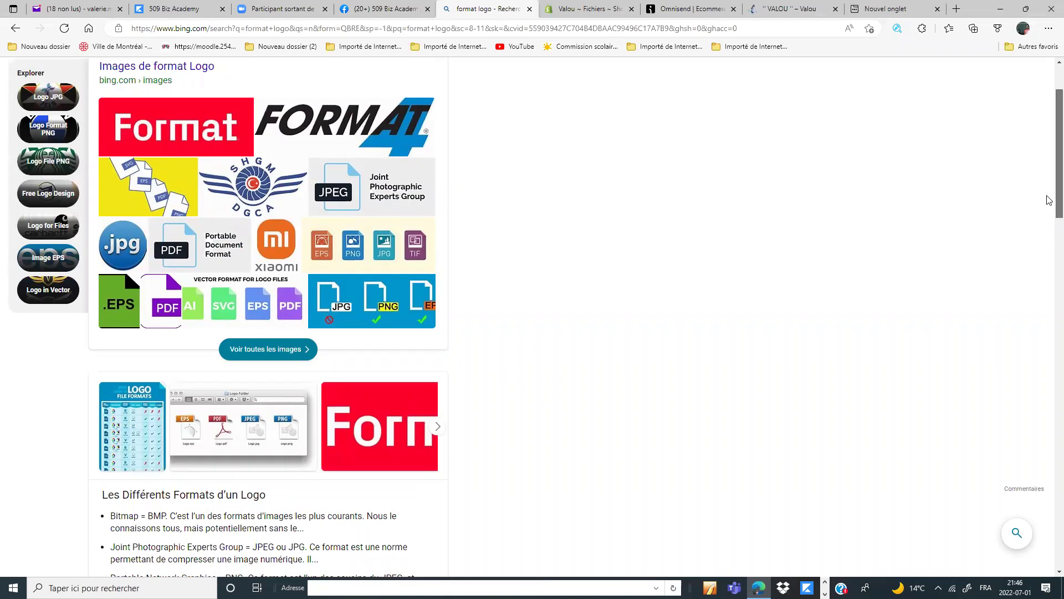
{"action": "scroll", "coordinate": [1048, 77], "scroll_direction": "up", "scroll_amount": 2}
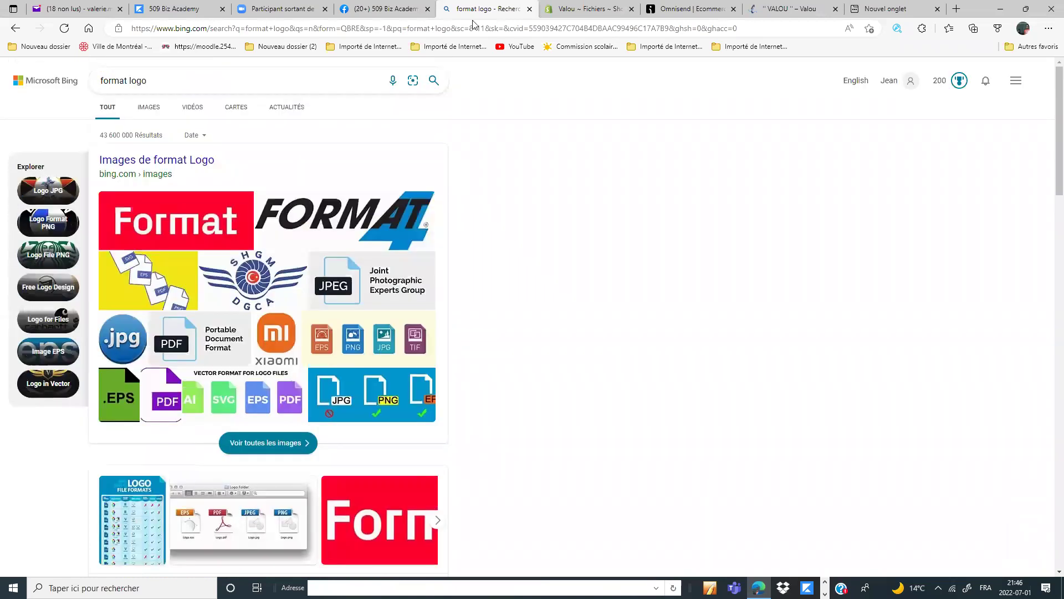
Step: Change the Bing query to 'size logo', then return to the Omnisend popup editor
{"action": "left_click", "coordinate": [129, 79]}
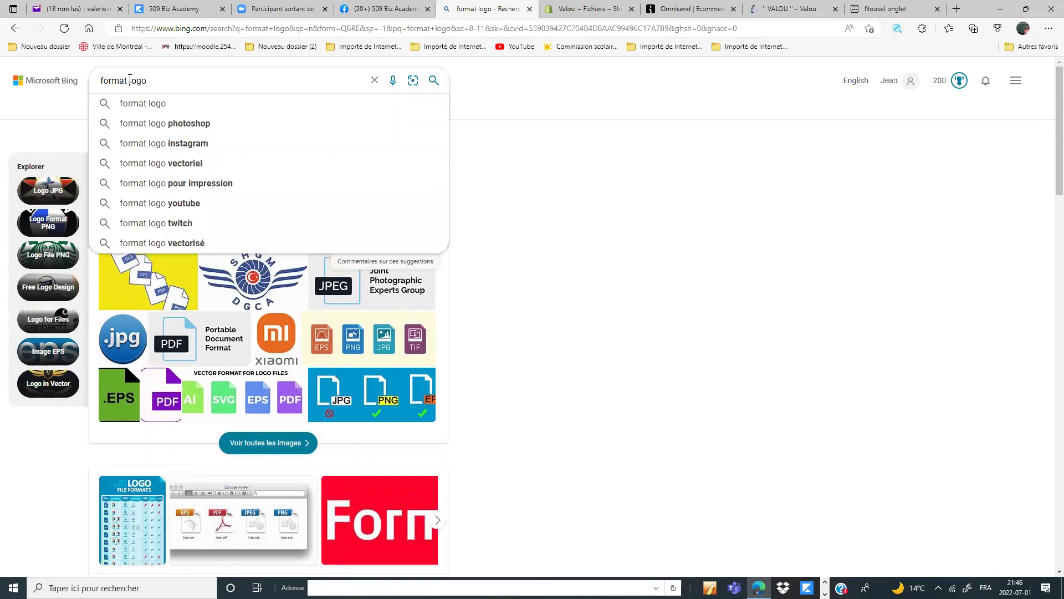
{"action": "key", "text": "BackSpace"}
{"action": "key", "text": "BackSpace"}
{"action": "key", "text": "BackSpace"}
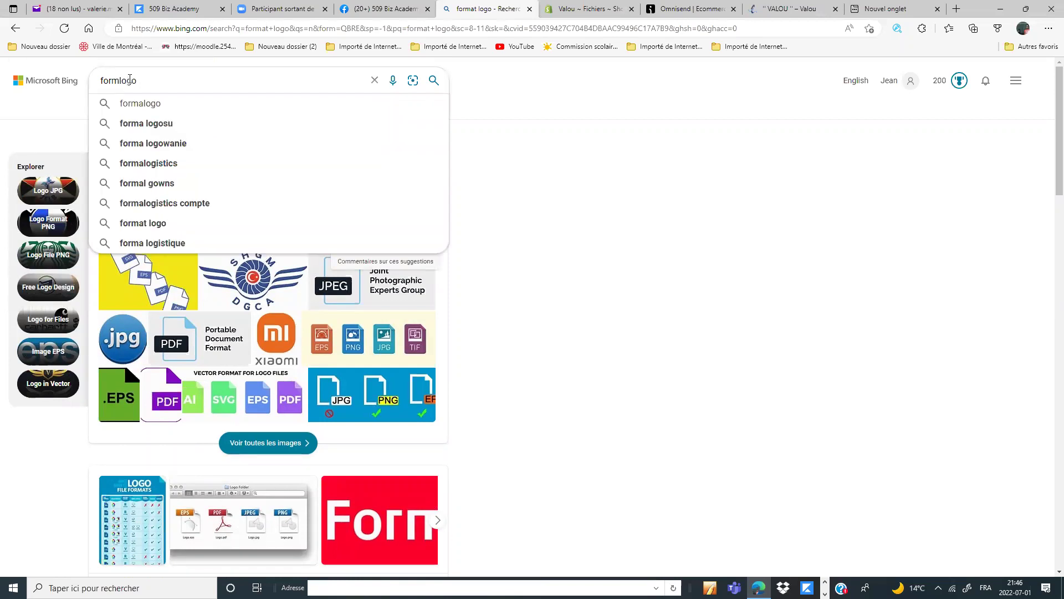
{"action": "key", "text": "BackSpace"}
{"action": "key", "text": "BackSpace"}
{"action": "key", "text": "BackSpace"}
{"action": "key", "text": "BackSpace"}
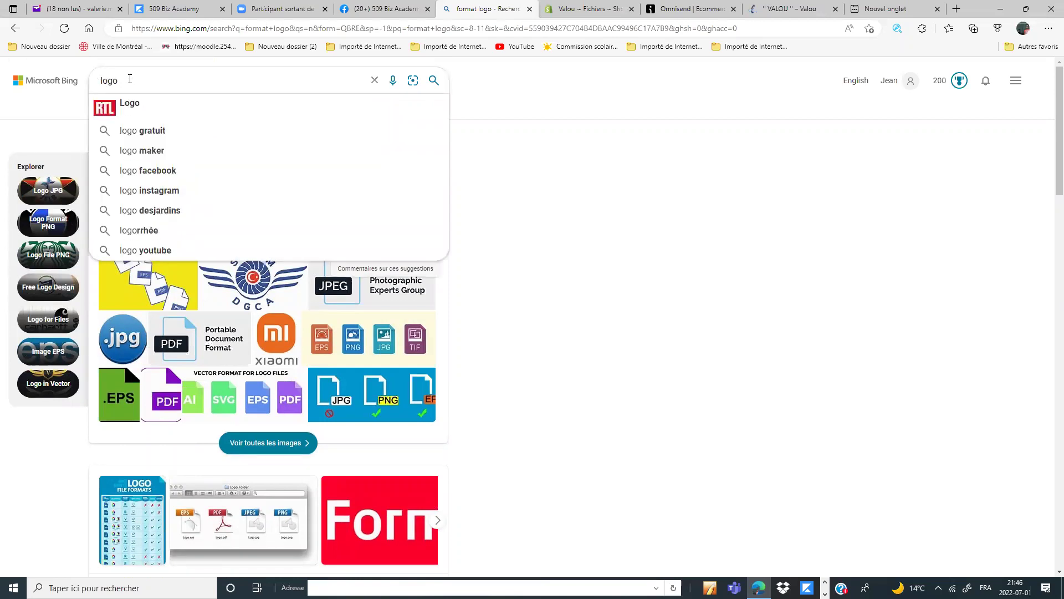
{"action": "type", "text": "six"}
{"action": "key", "text": "BackSpace"}
{"action": "type", "text": "ze"}
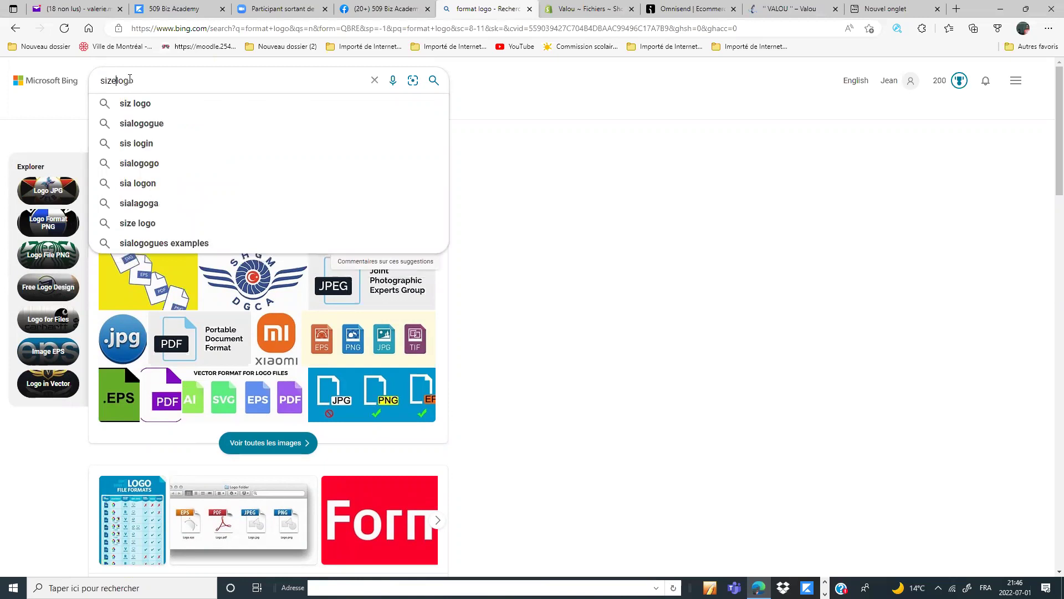
{"action": "key", "text": "Return"}
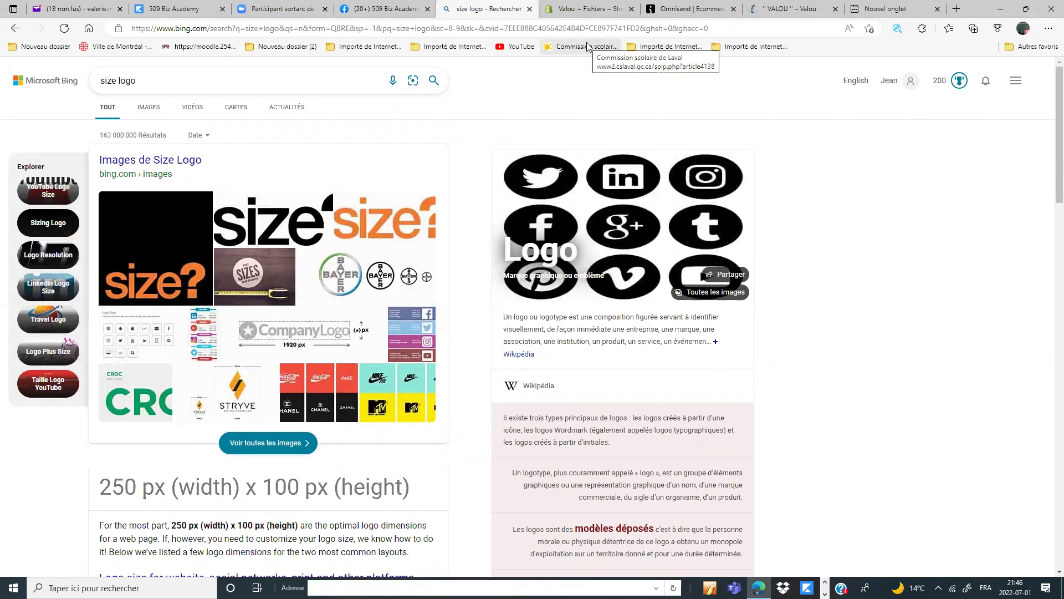
{"action": "left_click", "coordinate": [786, 7]}
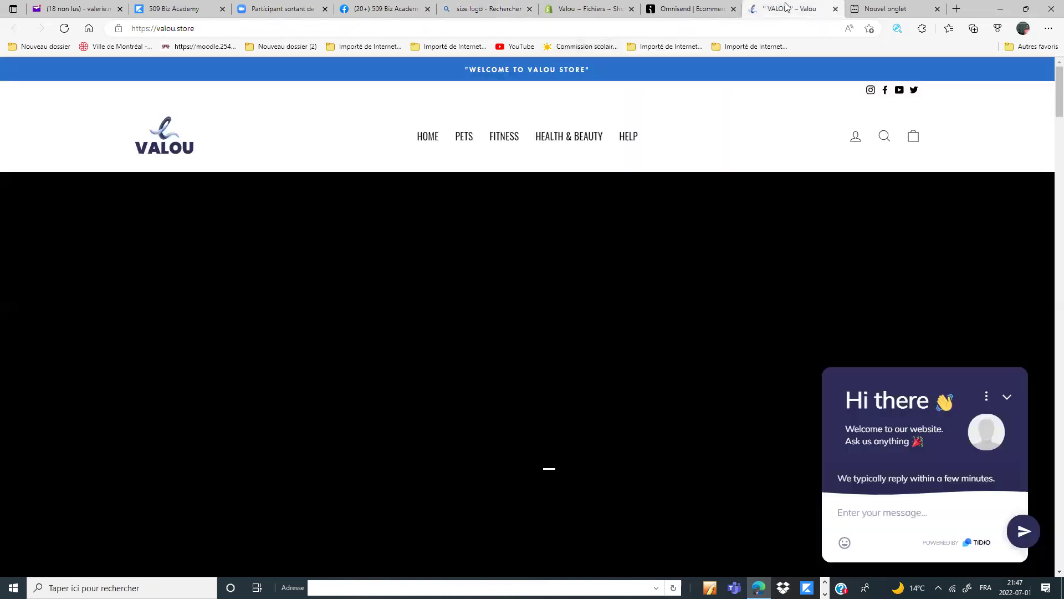
{"action": "left_click", "coordinate": [687, 11]}
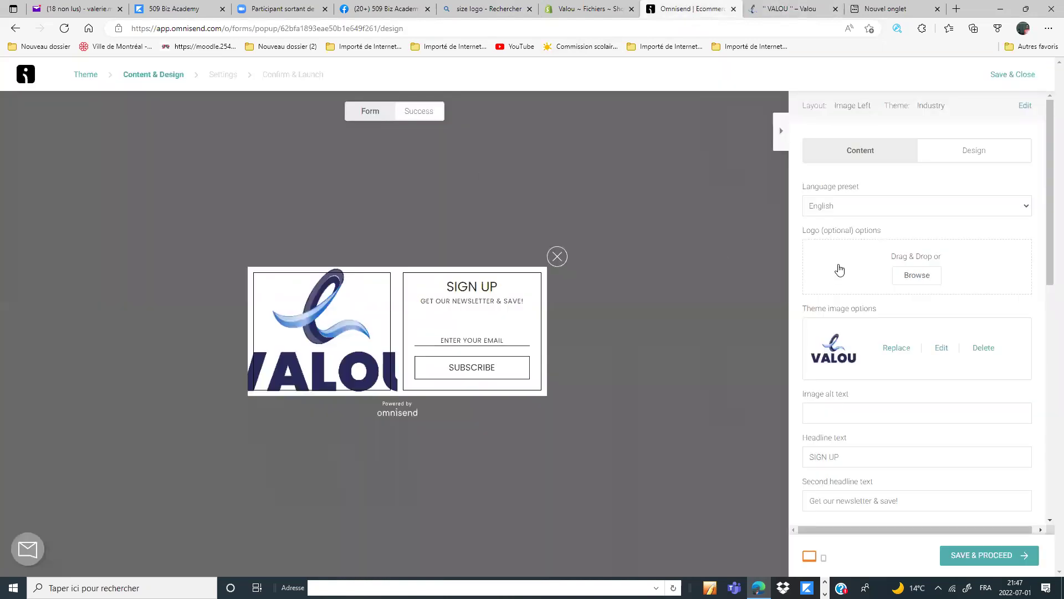
Step: Resize the VALOU theme image from 400 to 200 px wide and save it
{"action": "left_click", "coordinate": [941, 350]}
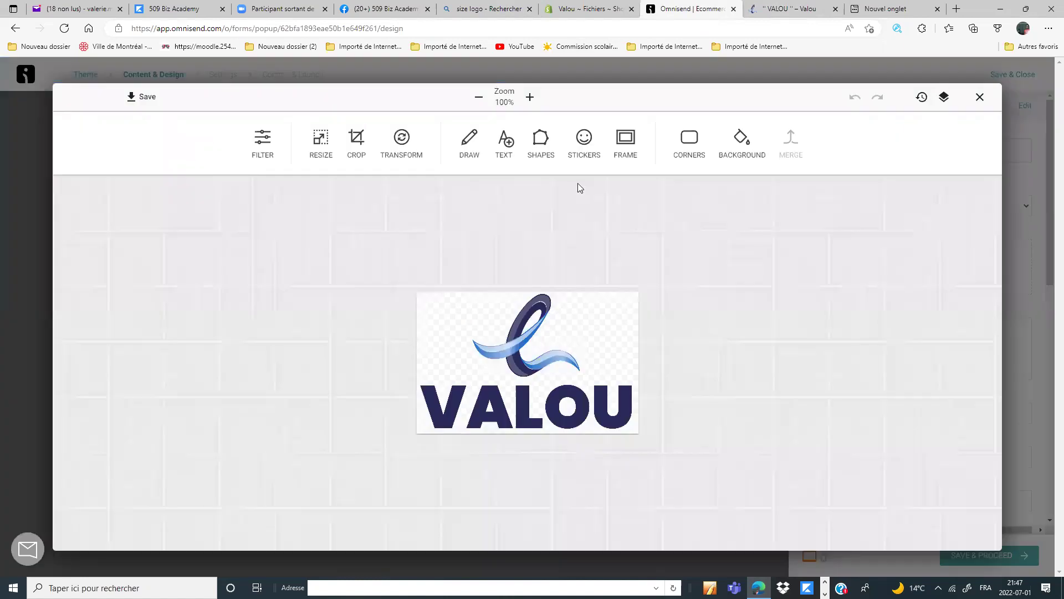
{"action": "left_click", "coordinate": [321, 142]}
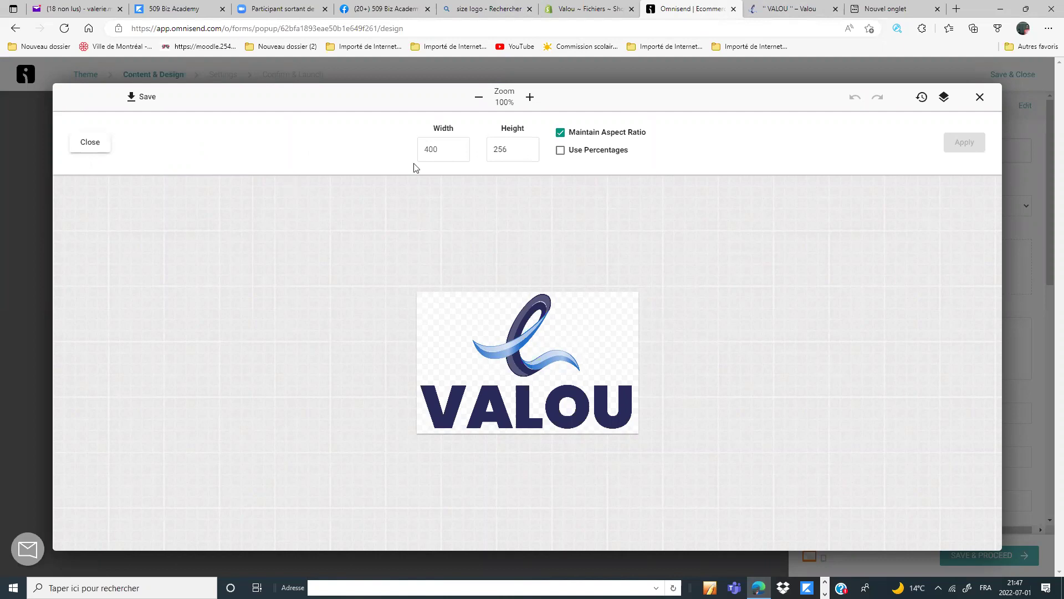
{"action": "left_click", "coordinate": [438, 145]}
{"action": "key", "text": "BackSpace"}
{"action": "key", "text": "BackSpace"}
{"action": "key", "text": "BackSpace"}
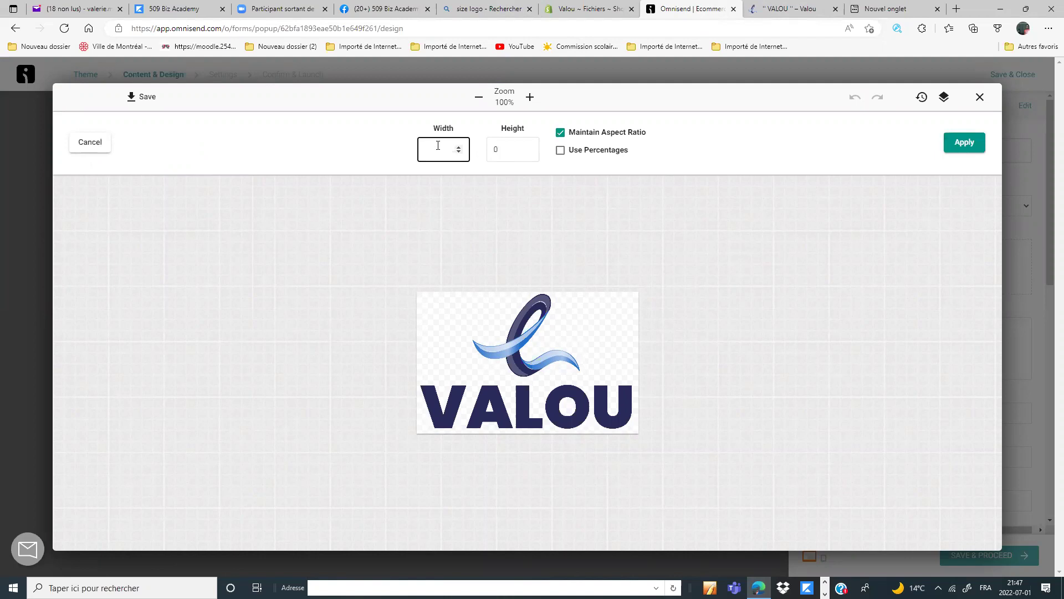
{"action": "type", "text": "250"}
{"action": "key", "text": "BackSpace"}
{"action": "key", "text": "BackSpace"}
{"action": "type", "text": "00"}
{"action": "left_click", "coordinate": [961, 143]}
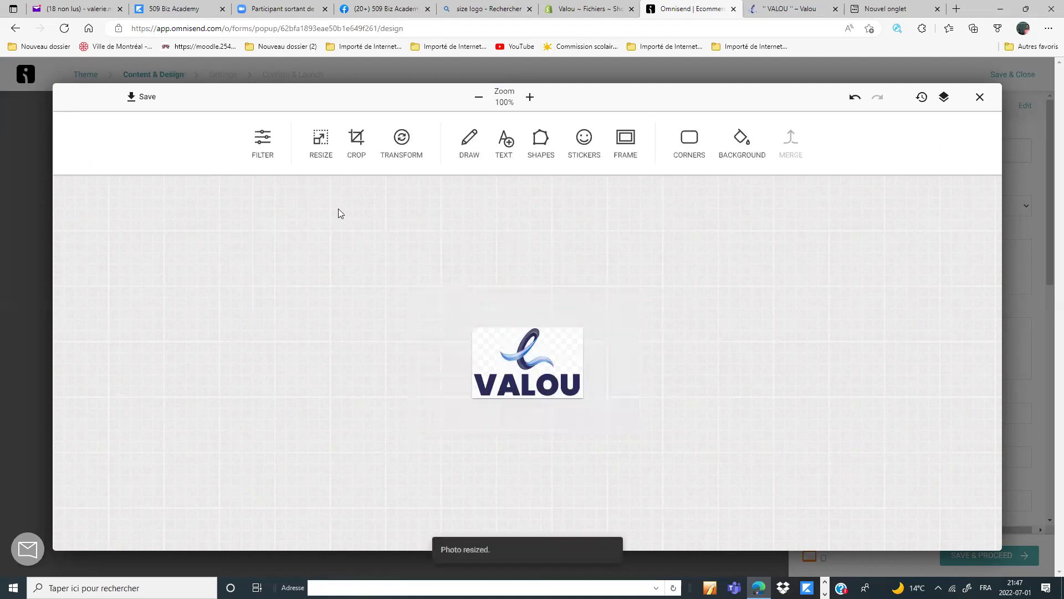
{"action": "left_click", "coordinate": [133, 100]}
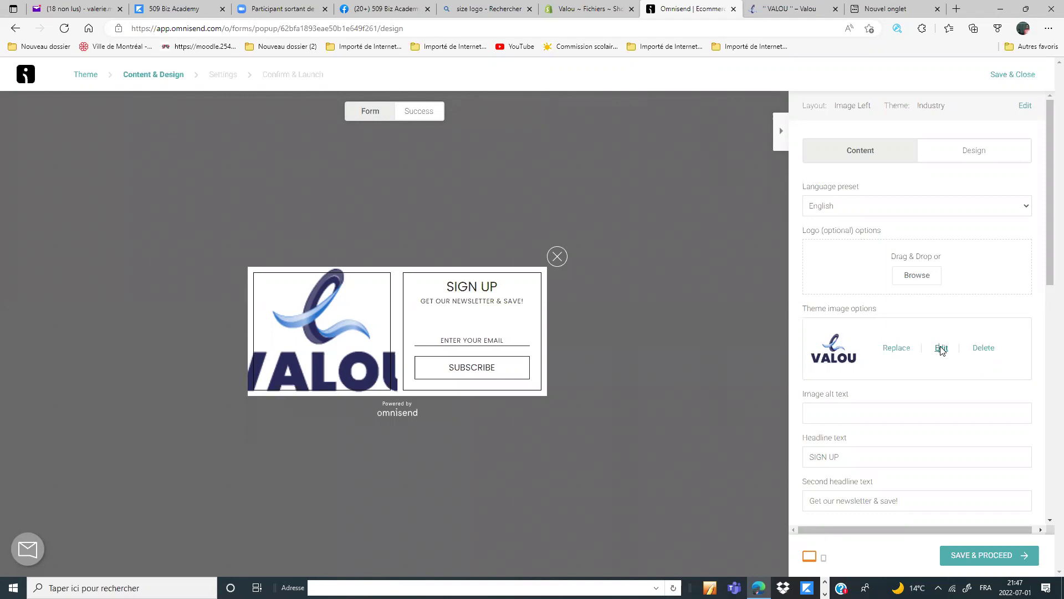
Step: Reopen the theme image editor, close it unchanged, and return to the 'size logo' results
{"action": "left_click", "coordinate": [940, 348]}
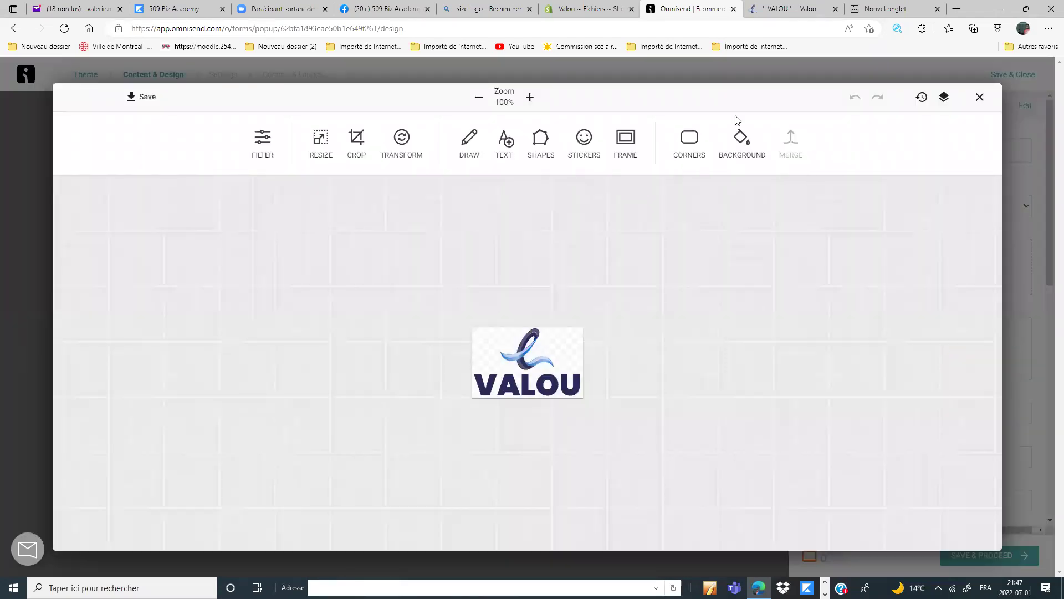
{"action": "left_click", "coordinate": [980, 98]}
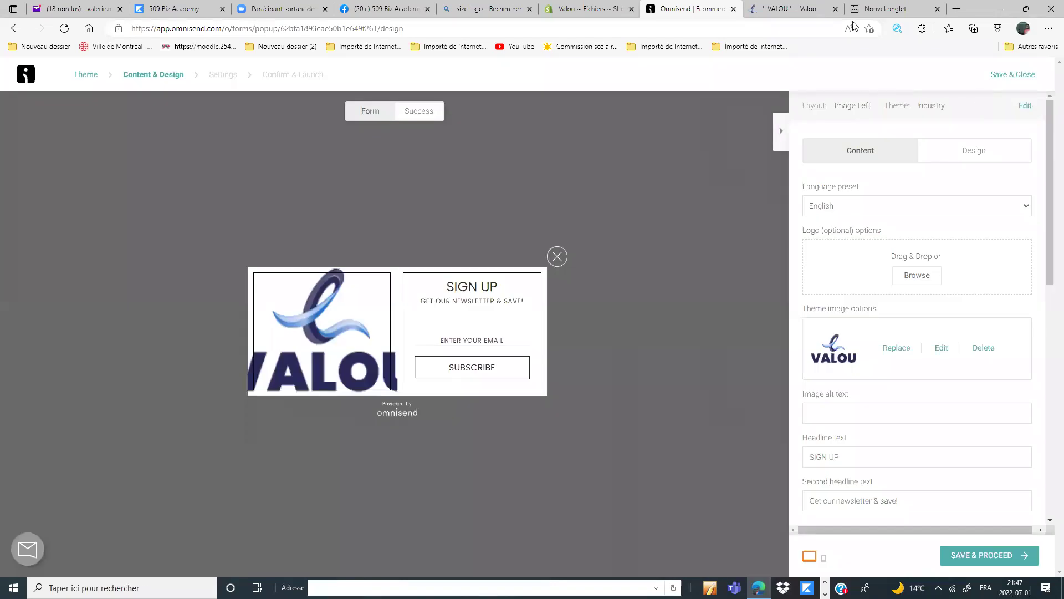
{"action": "left_click", "coordinate": [469, 9]}
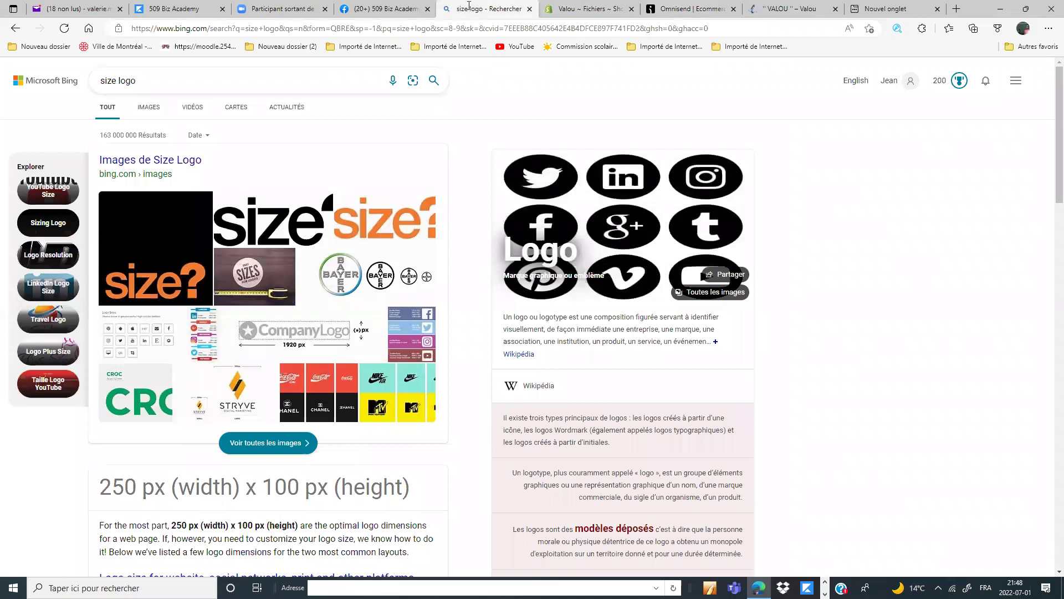
Step: Replace the Bing search with 'caneva' and run it from the suggestion
{"action": "left_click", "coordinate": [162, 78]}
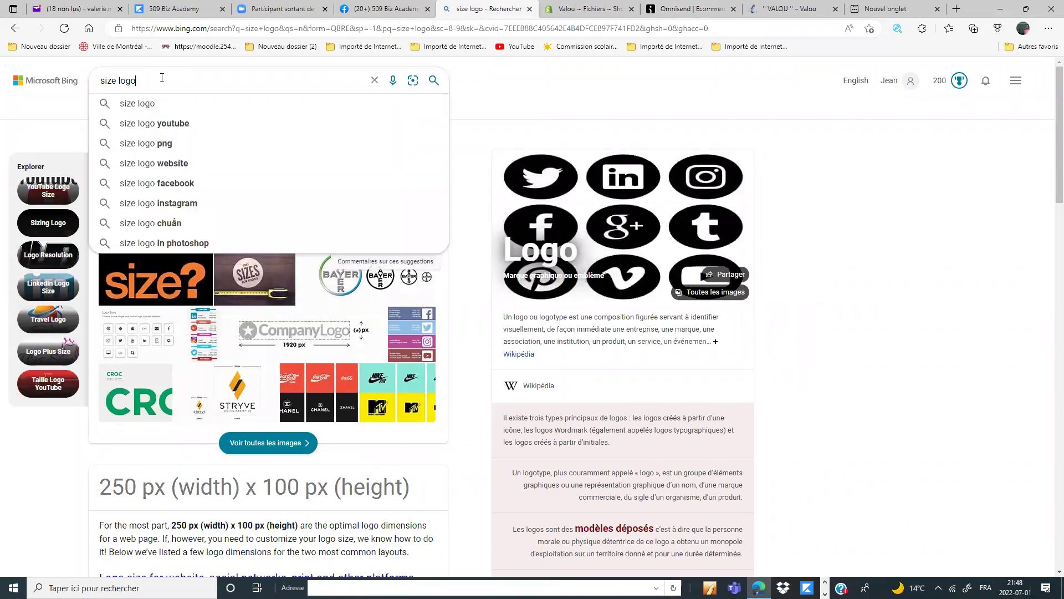
{"action": "key", "text": "ctrl+a"}
{"action": "type", "text": "can"}
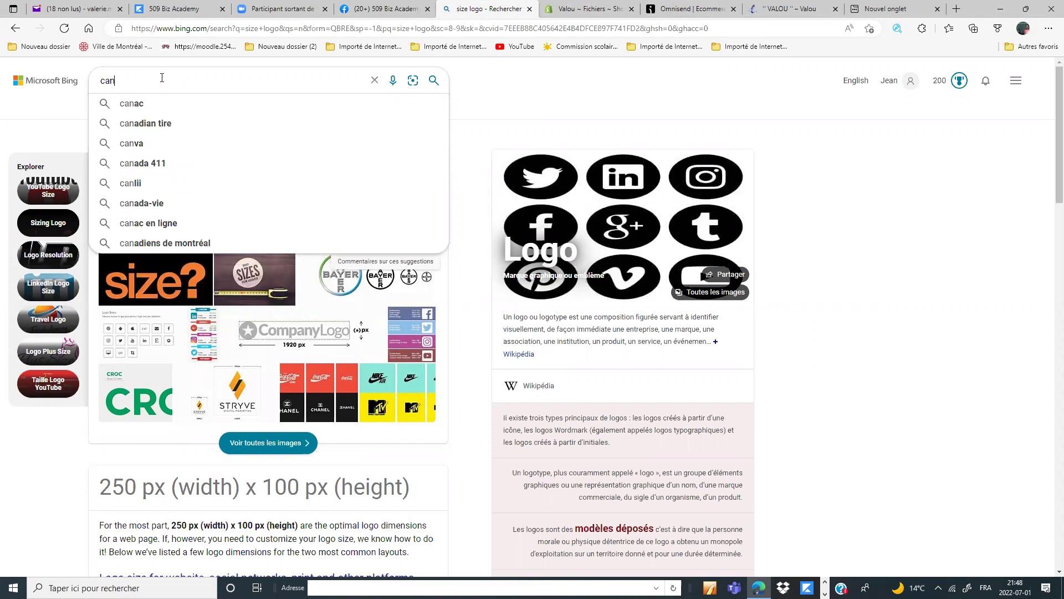
{"action": "type", "text": "eva"}
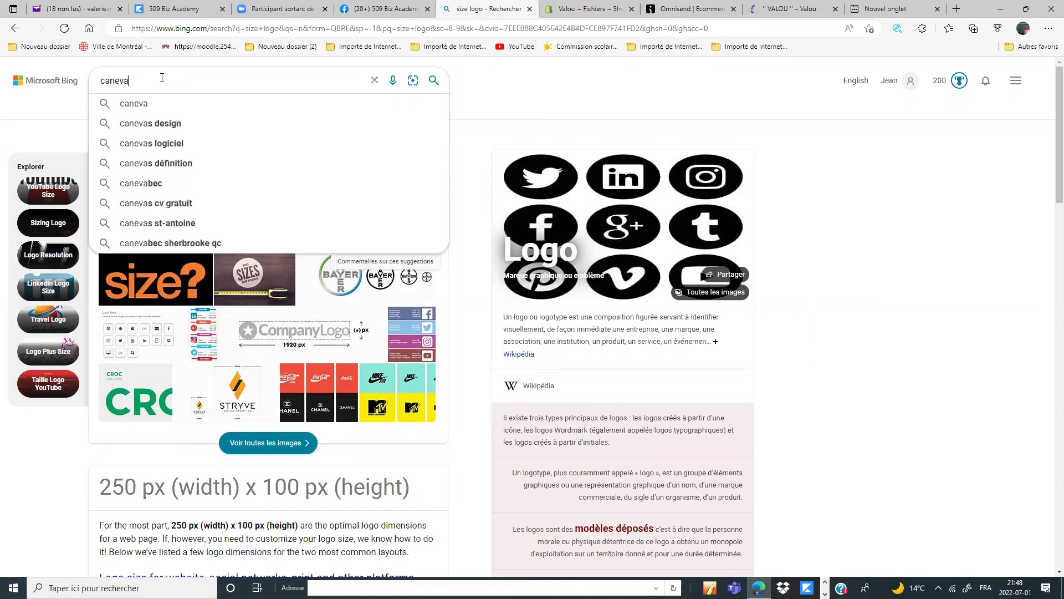
{"action": "left_click", "coordinate": [141, 109]}
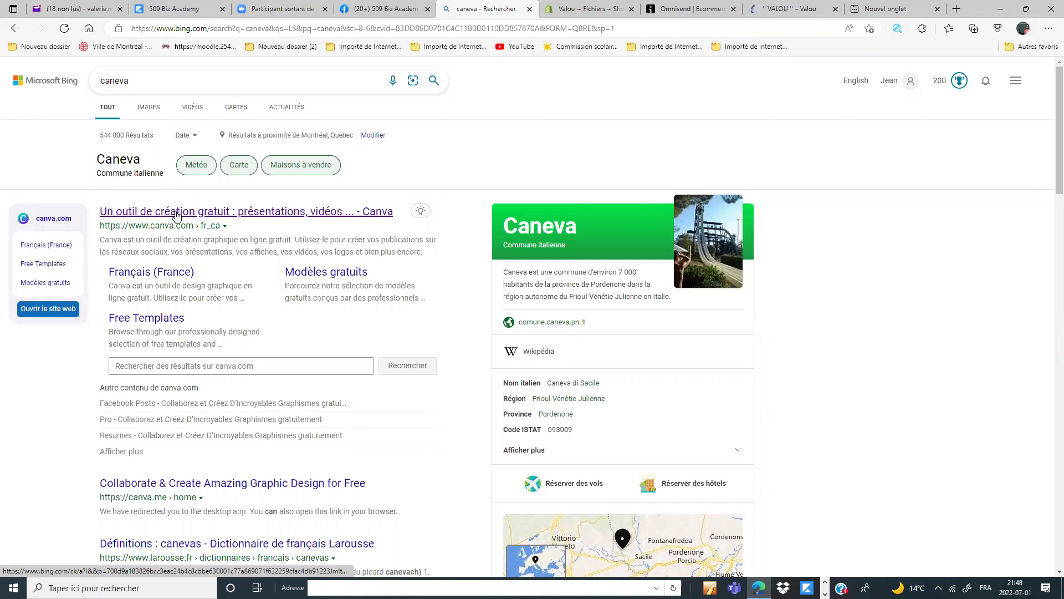
Step: Open canva.com and sign in with a Google account, glancing at the Facebook group tab
{"action": "left_click", "coordinate": [181, 216]}
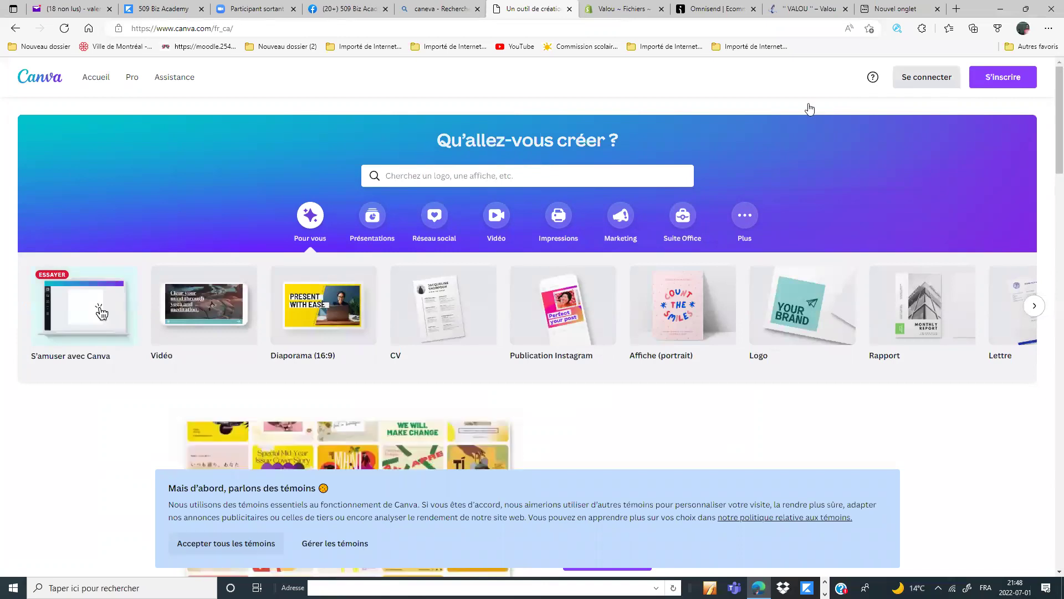
{"action": "left_click", "coordinate": [983, 73]}
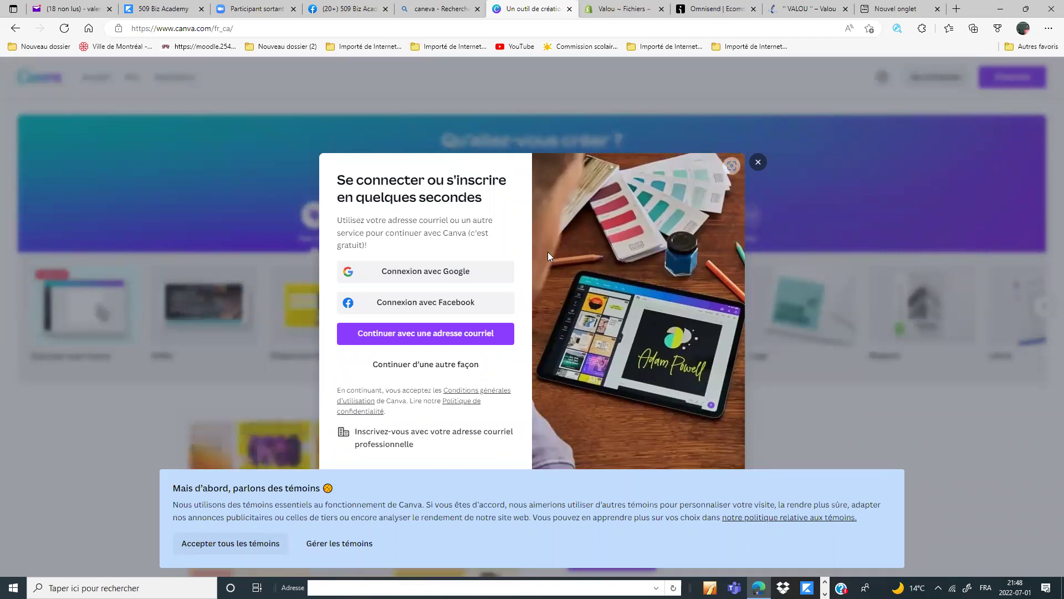
{"action": "left_click", "coordinate": [442, 273]}
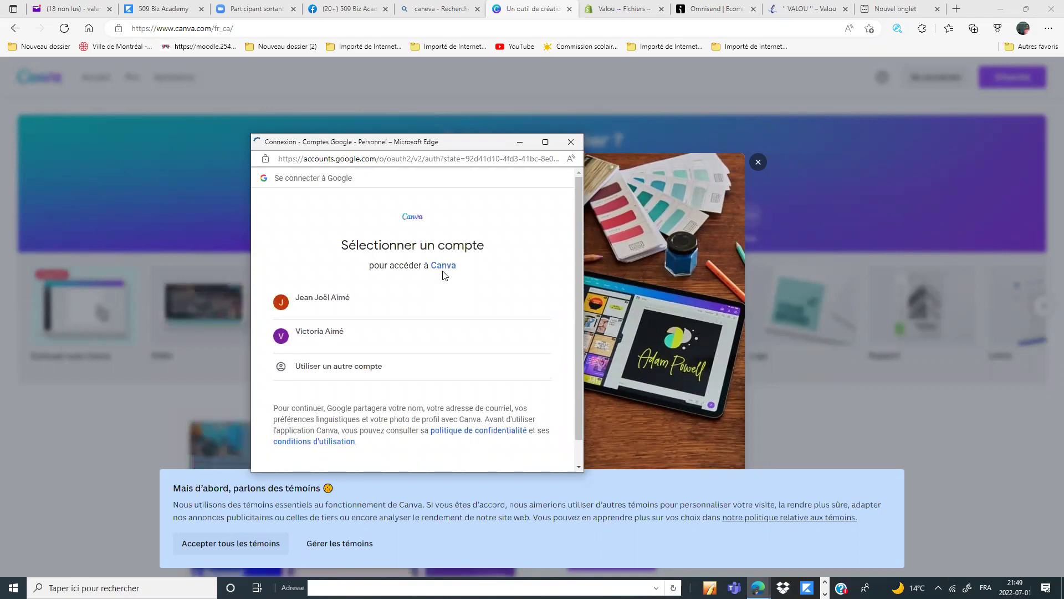
{"action": "left_click", "coordinate": [346, 291]}
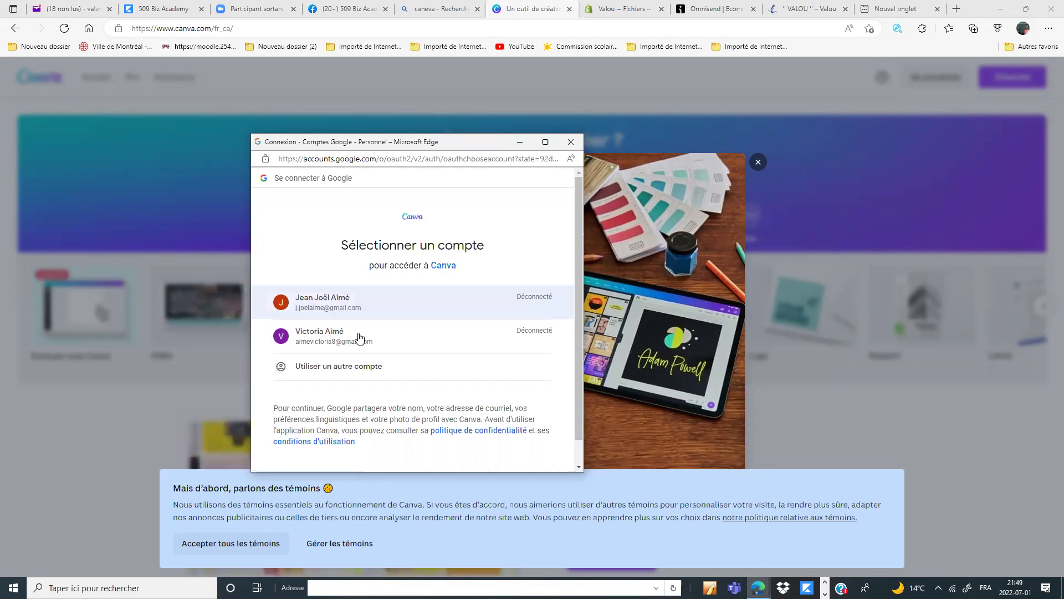
{"action": "left_click", "coordinate": [381, 313]}
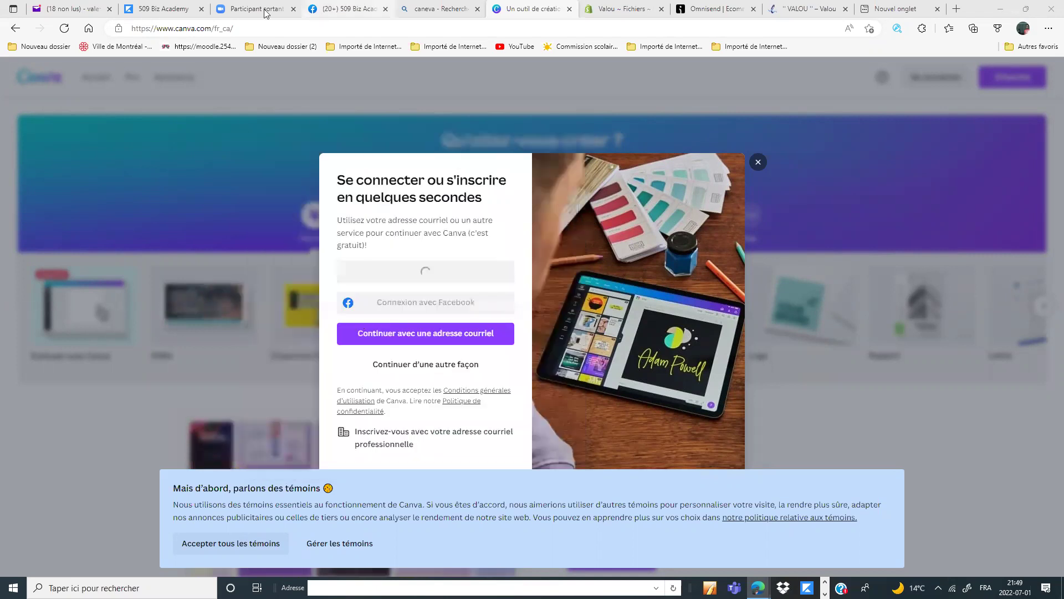
{"action": "key", "text": "ctrl+4"}
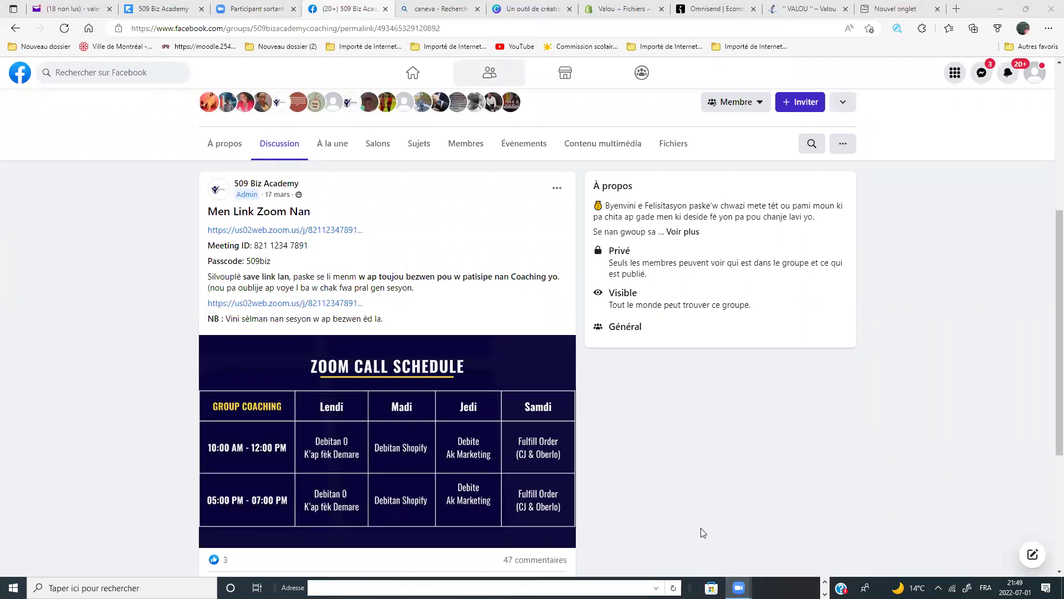
{"action": "left_click", "coordinate": [534, 8]}
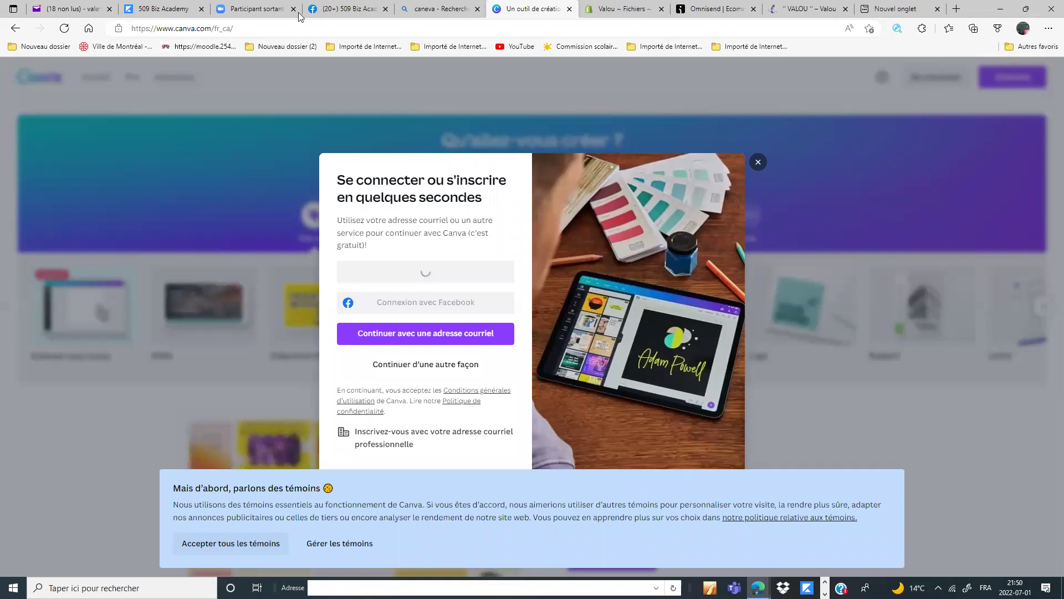
Step: Choose e-mail sign-in on Canva, autofill the account's saved e-mail address, and submit it
{"action": "left_click", "coordinate": [422, 330]}
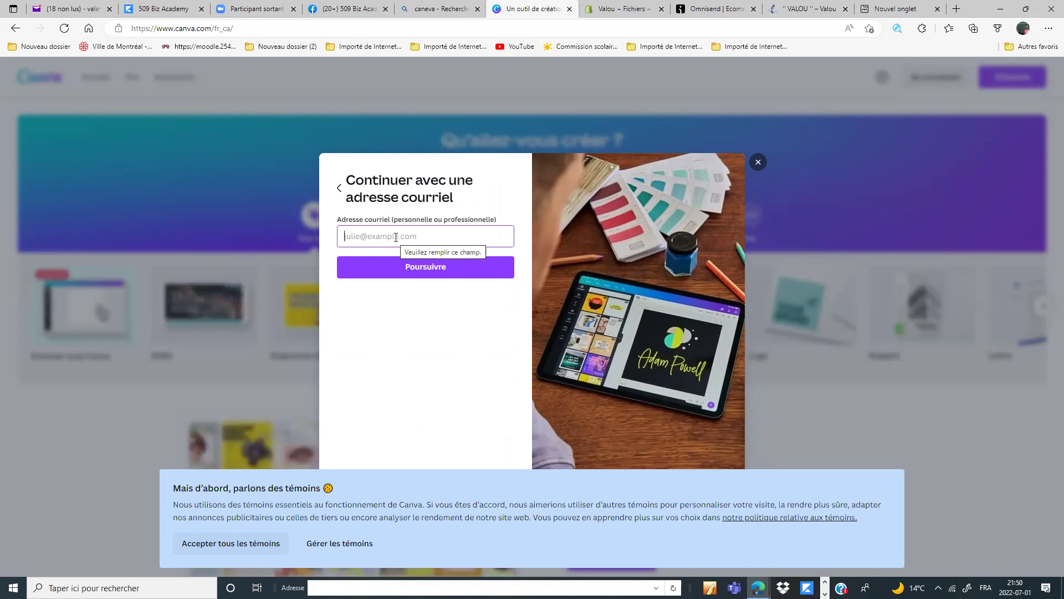
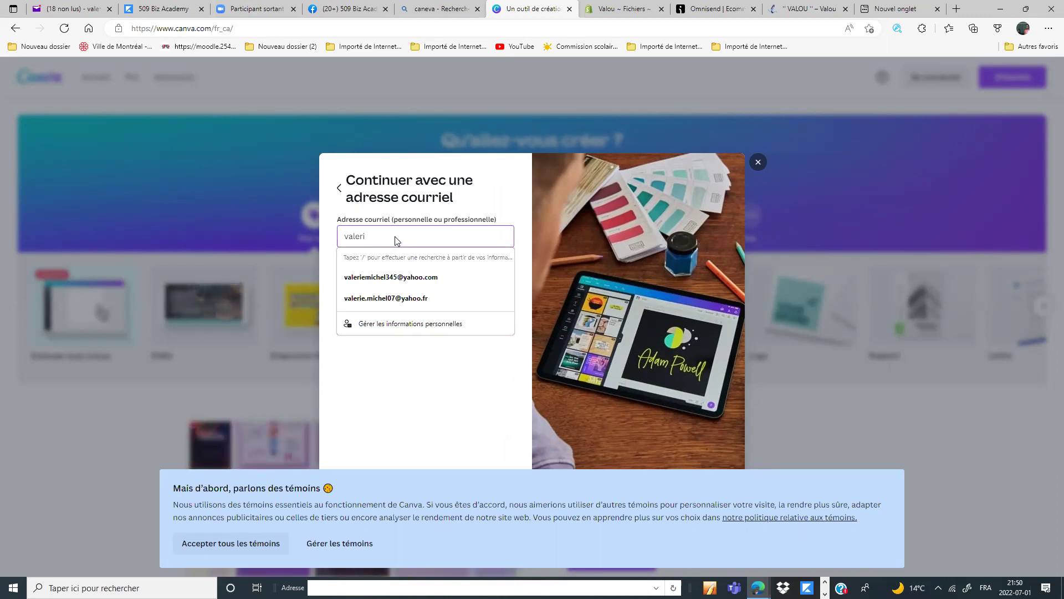
{"action": "left_click", "coordinate": [383, 298]}
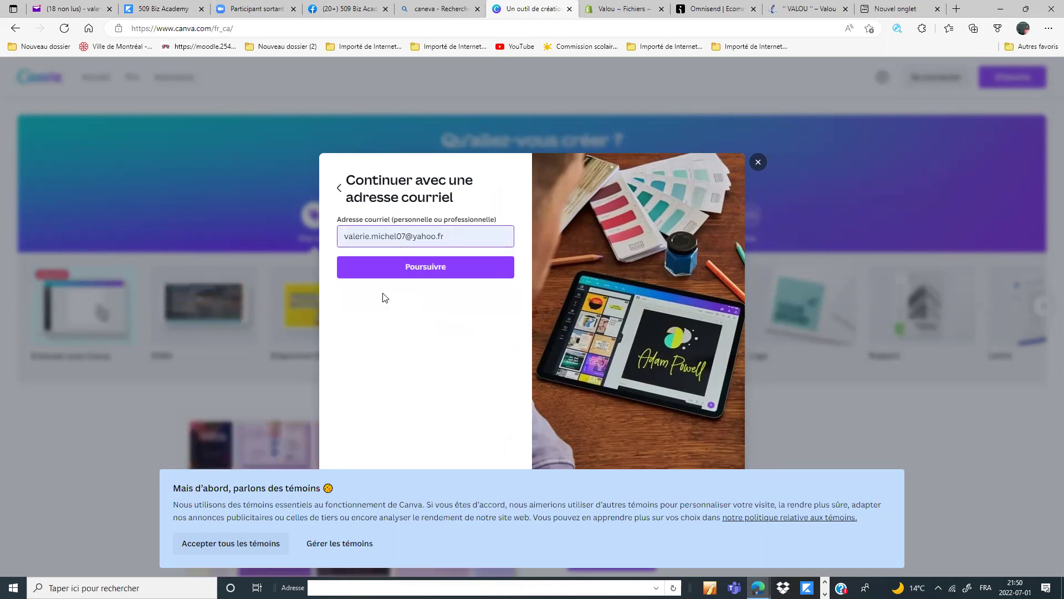
{"action": "left_click", "coordinate": [419, 264]}
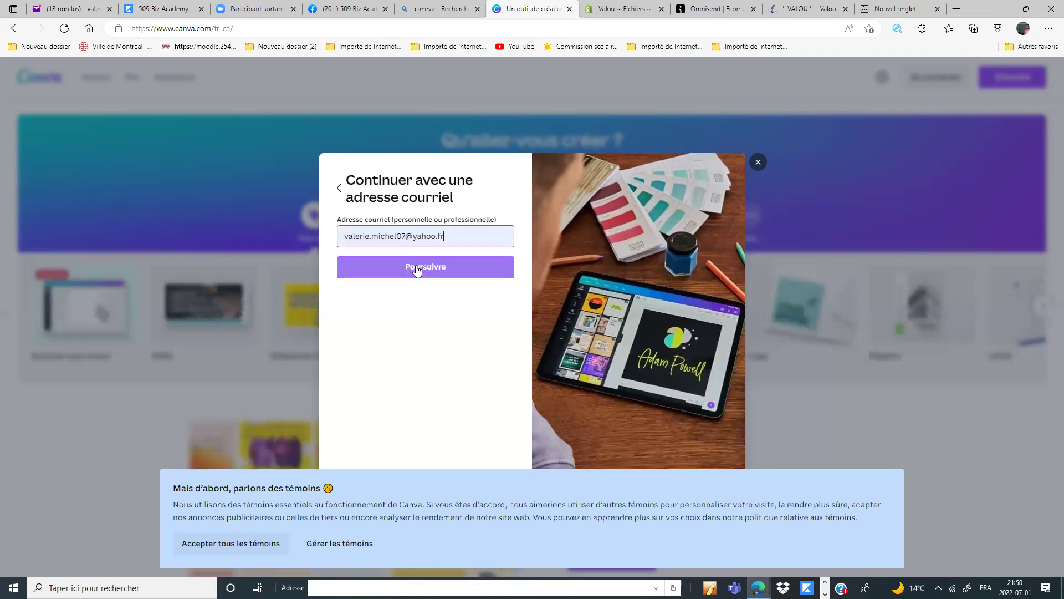
{"action": "left_click", "coordinate": [417, 268]}
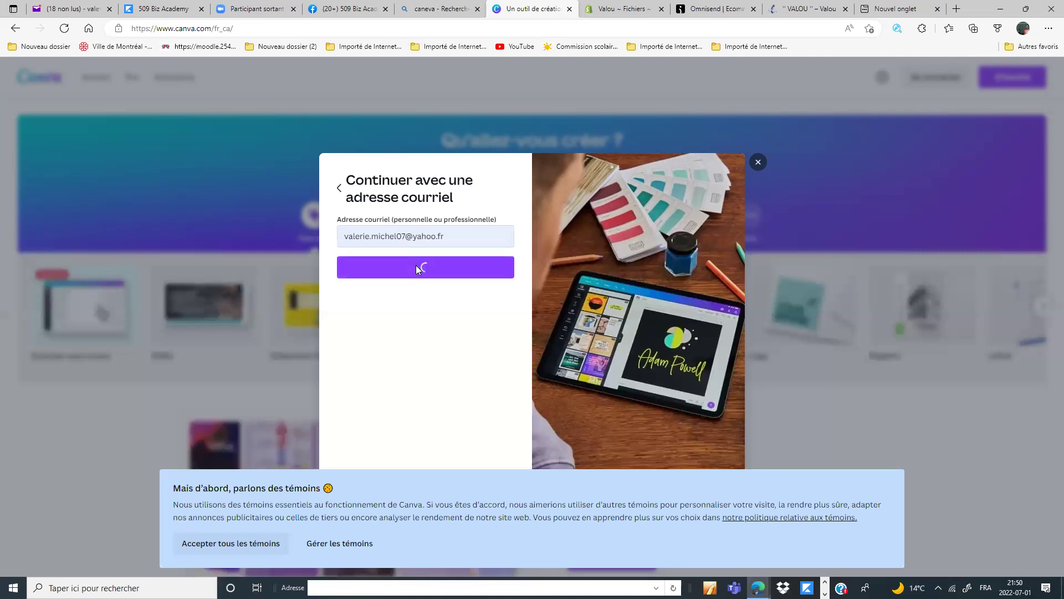
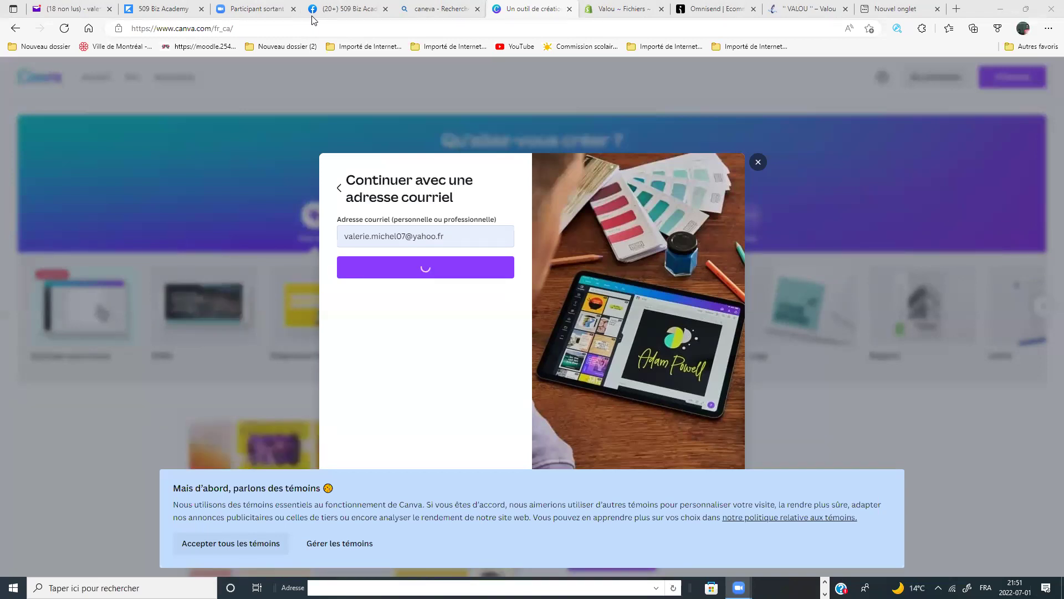
Step: Reload the stalled Canva page, browse the Plus categories, return to Accueil and open sign-up
{"action": "left_click", "coordinate": [65, 29]}
{"action": "left_click", "coordinate": [64, 29]}
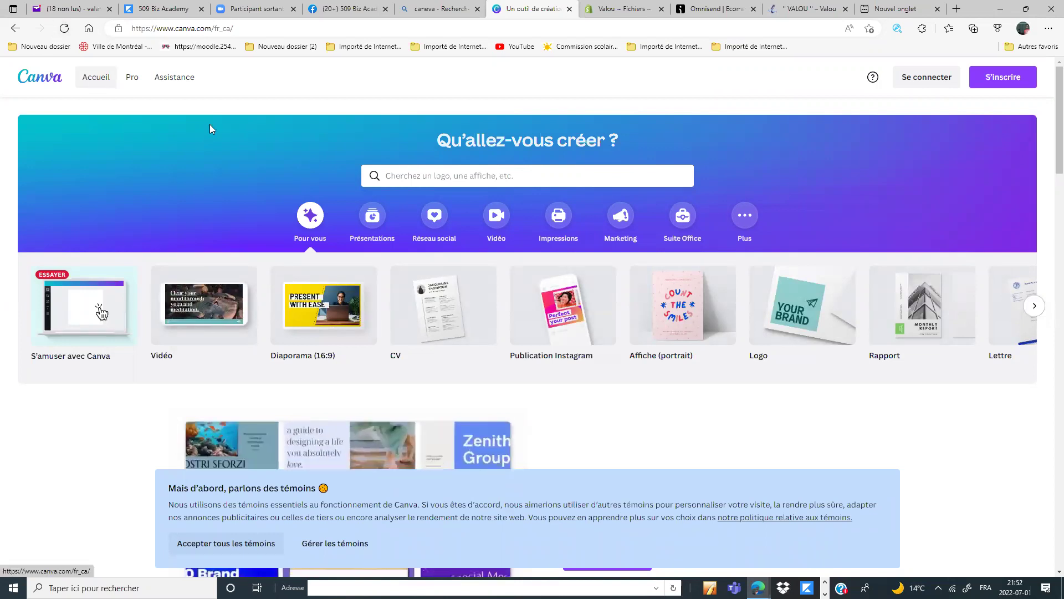
{"action": "left_click", "coordinate": [746, 218]}
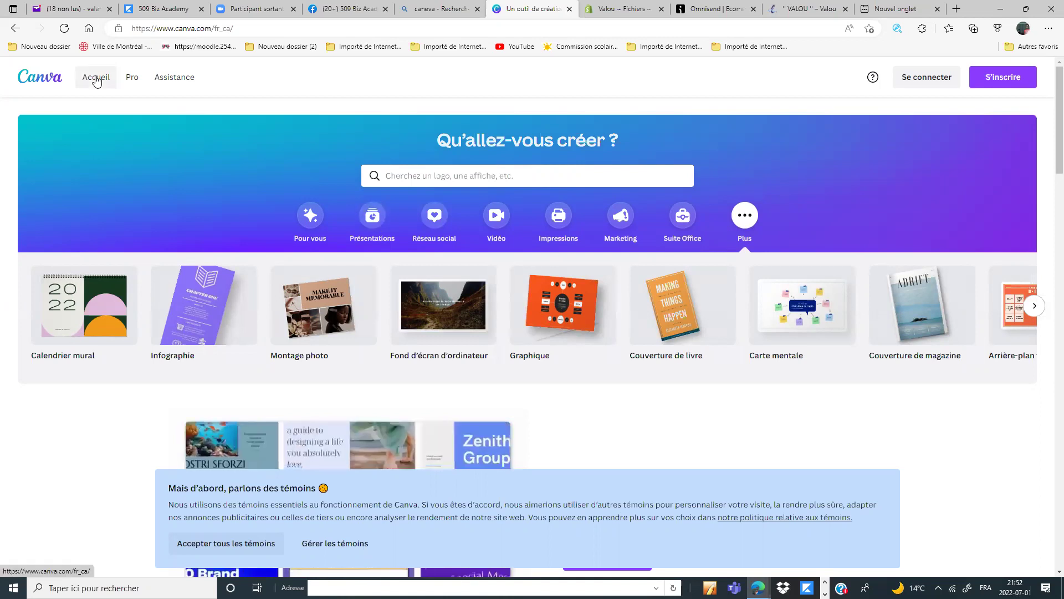
{"action": "left_click", "coordinate": [96, 80]}
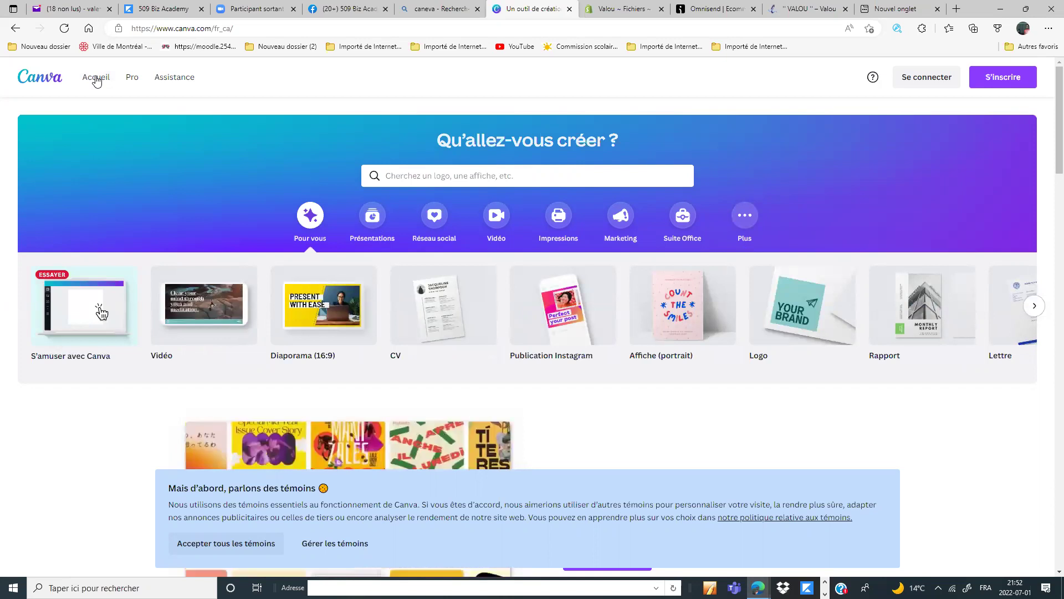
{"action": "left_click", "coordinate": [1004, 80]}
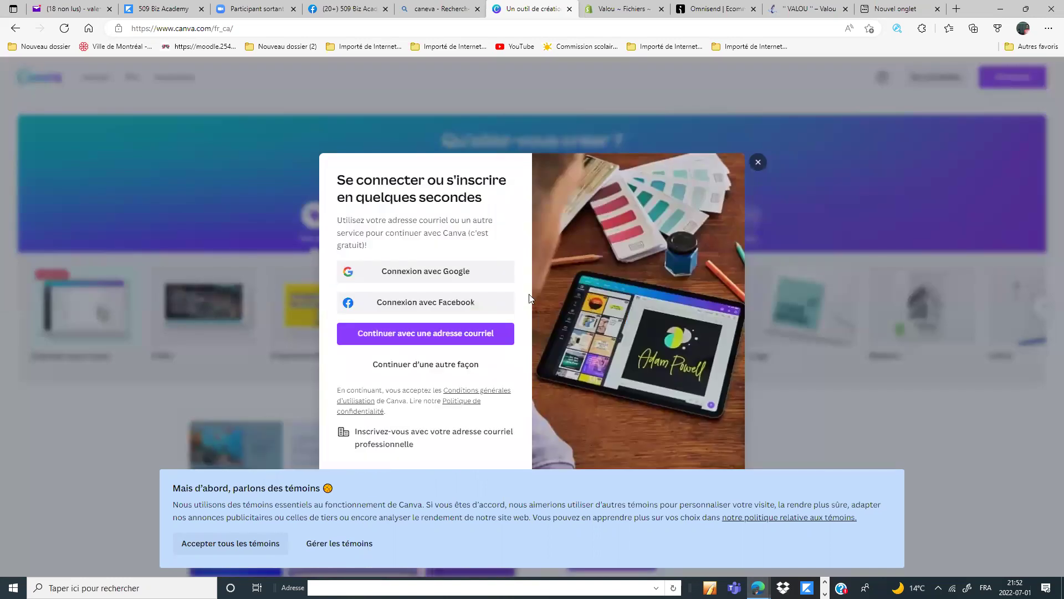
Step: Choose 'Continuer avec une adresse courriel' in Canva's sign-up dialog to reach the e-mail field
{"action": "left_click", "coordinate": [468, 328]}
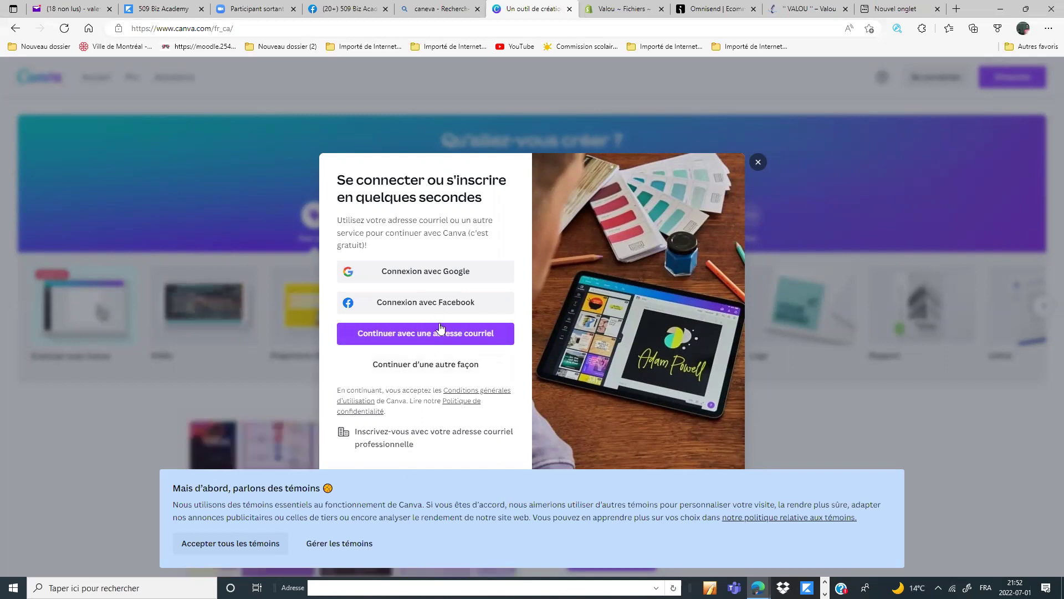
{"action": "left_click", "coordinate": [437, 341]}
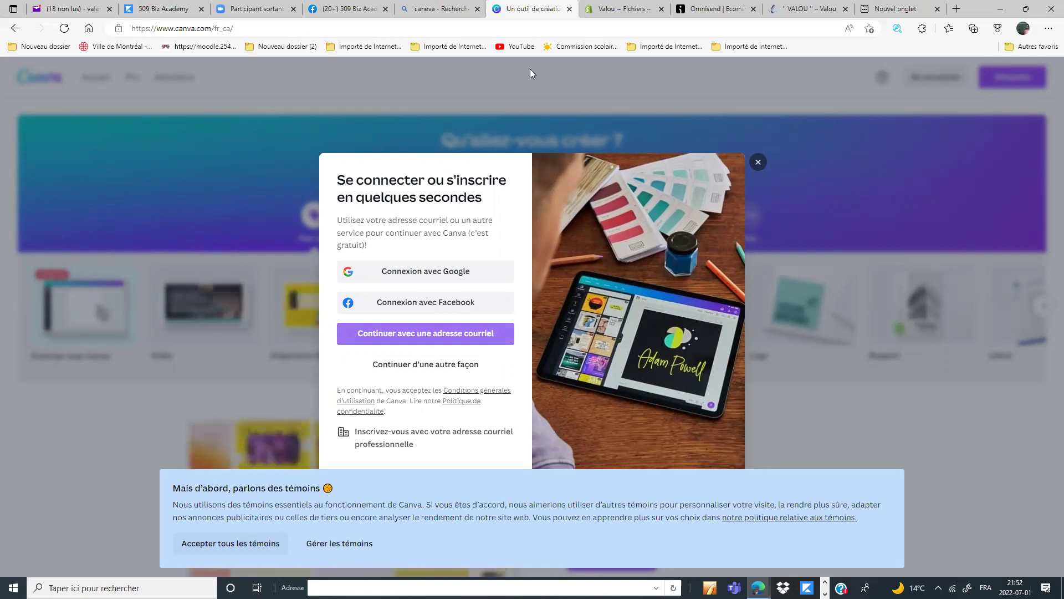
{"action": "left_click", "coordinate": [390, 335]}
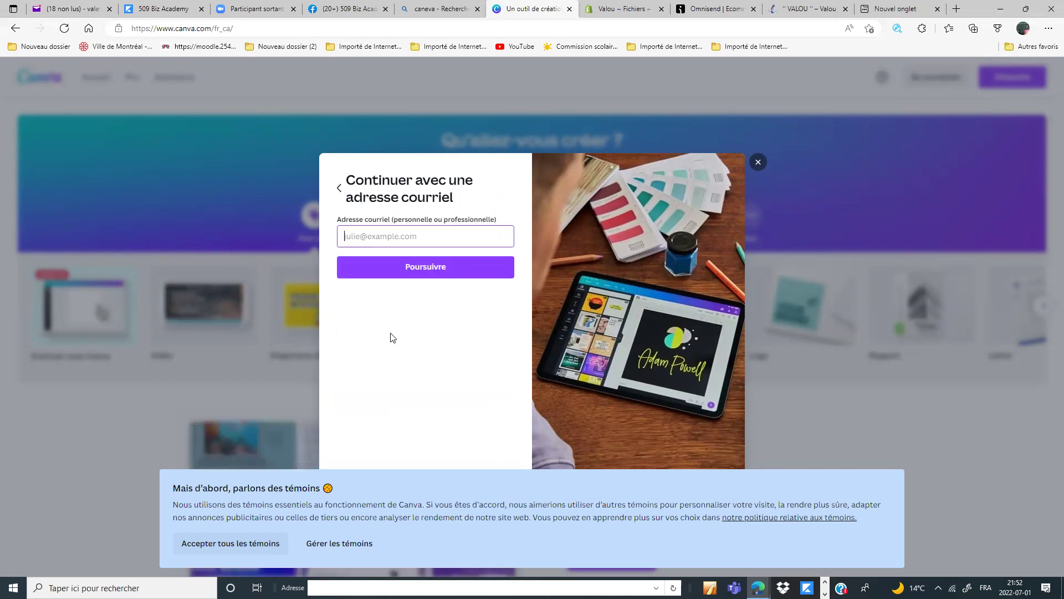
Step: Enter one of the browser's saved e-mail addresses from autofill and submit it
{"action": "left_click", "coordinate": [401, 240]}
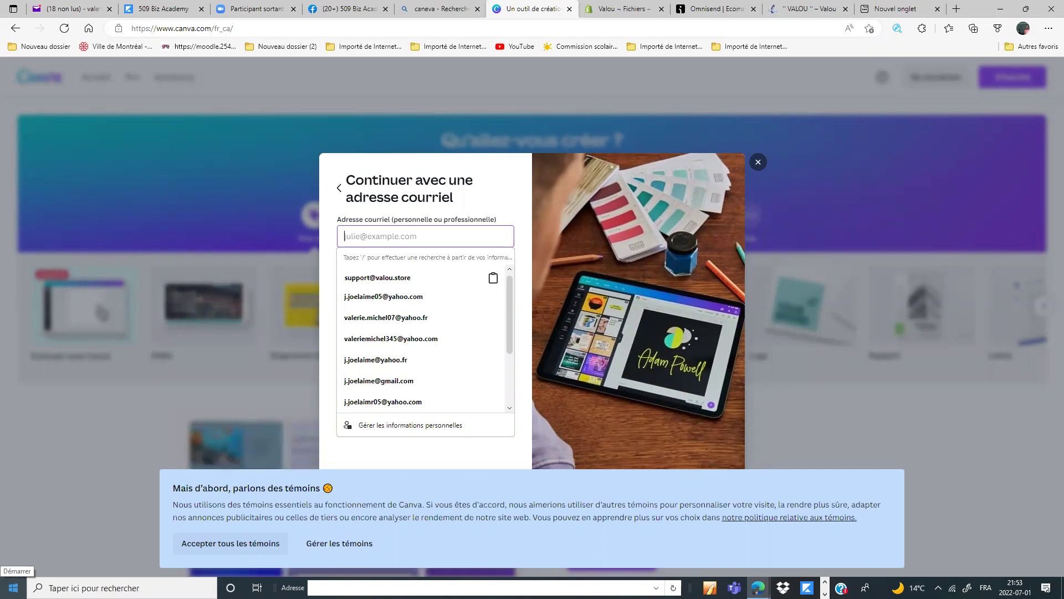
{"action": "type", "text": "vv"}
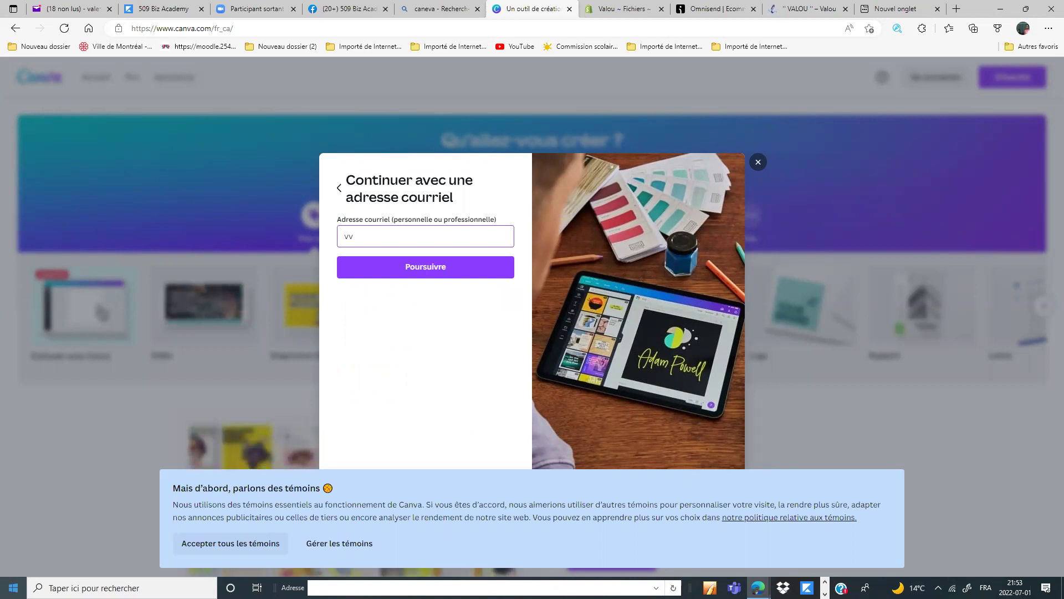
{"action": "key", "text": "BackSpace"}
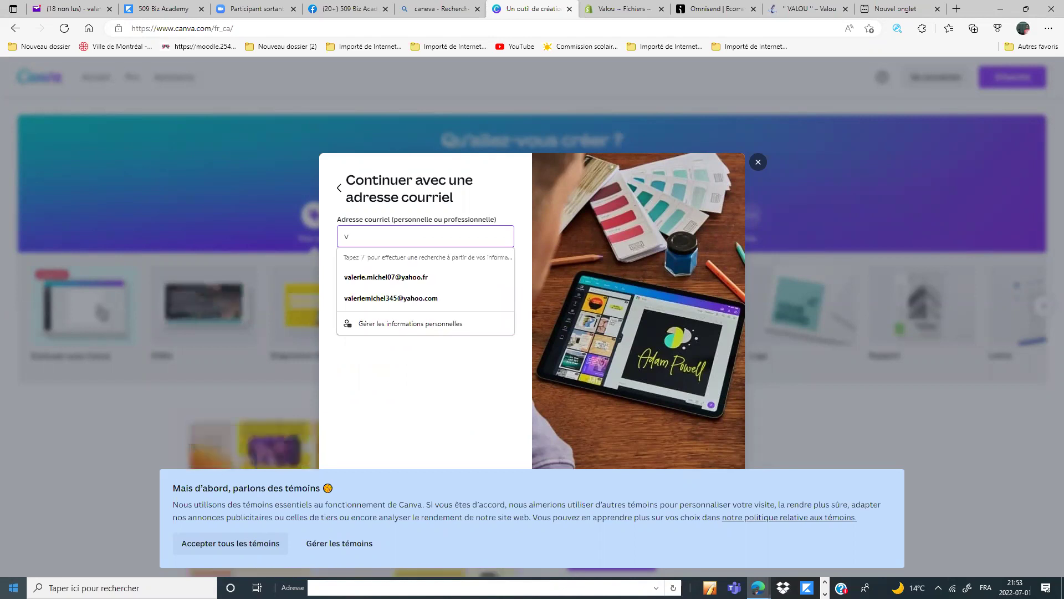
{"action": "type", "text": "ale"}
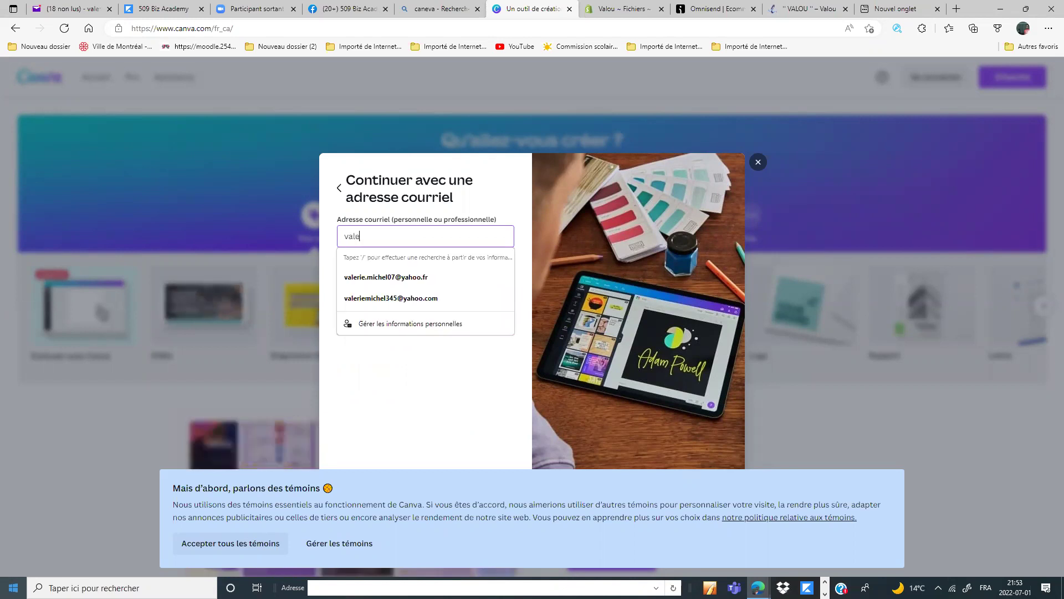
{"action": "left_click", "coordinate": [366, 299]}
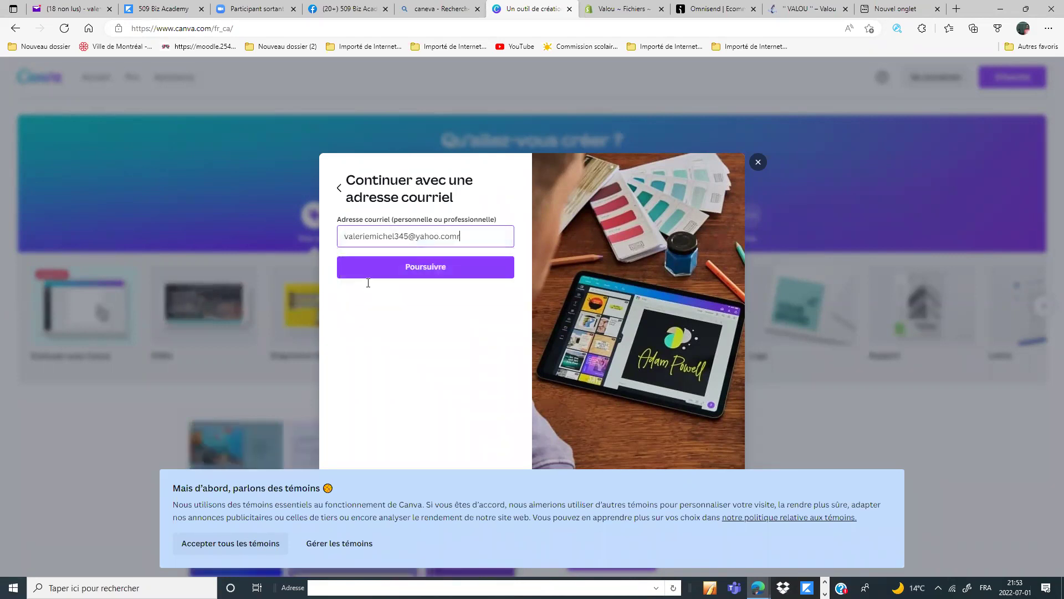
{"action": "type", "text": "r"}
{"action": "key", "text": "Return"}
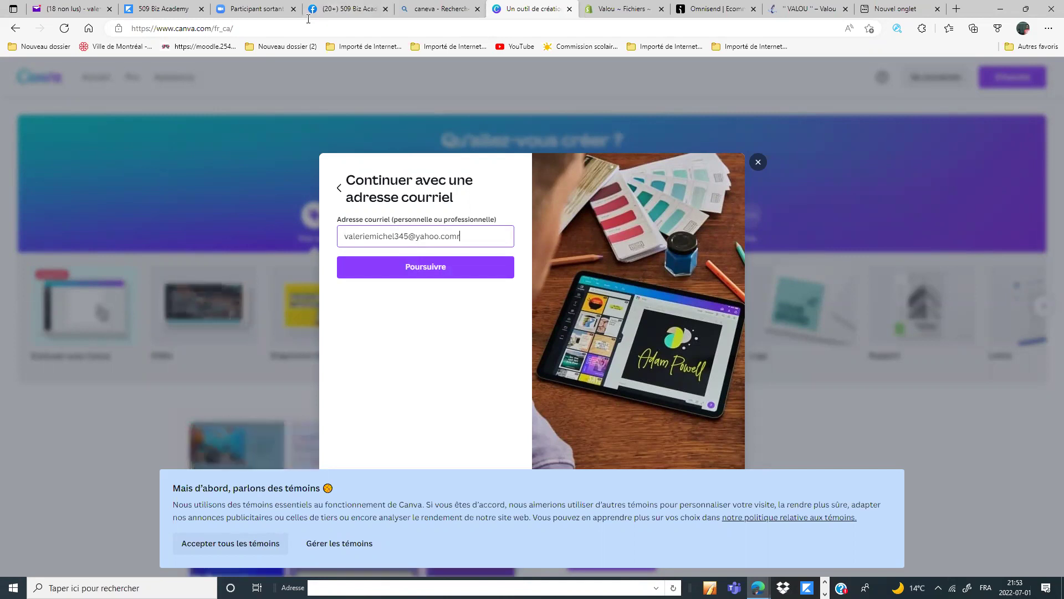
Step: Clear the mistyped address and fill in the other saved e-mail address instead
{"action": "left_click", "coordinate": [470, 240]}
{"action": "key", "text": "BackSpace"}
{"action": "key", "text": "BackSpace"}
{"action": "key", "text": "BackSpace"}
{"action": "key", "text": "BackSpace"}
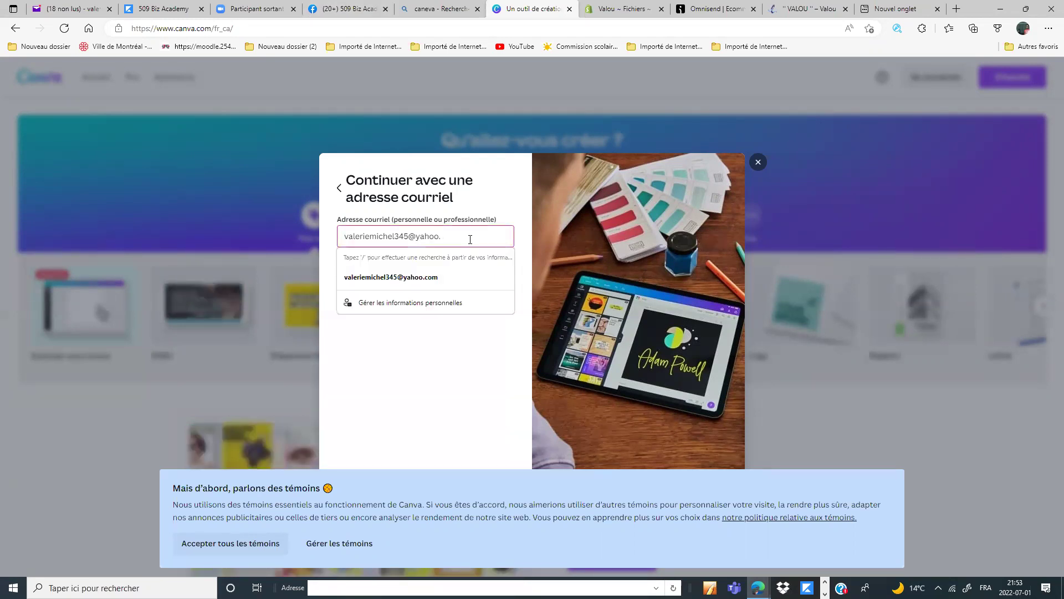
{"action": "key", "text": "ctrl+a"}
{"action": "key", "text": "BackSpace"}
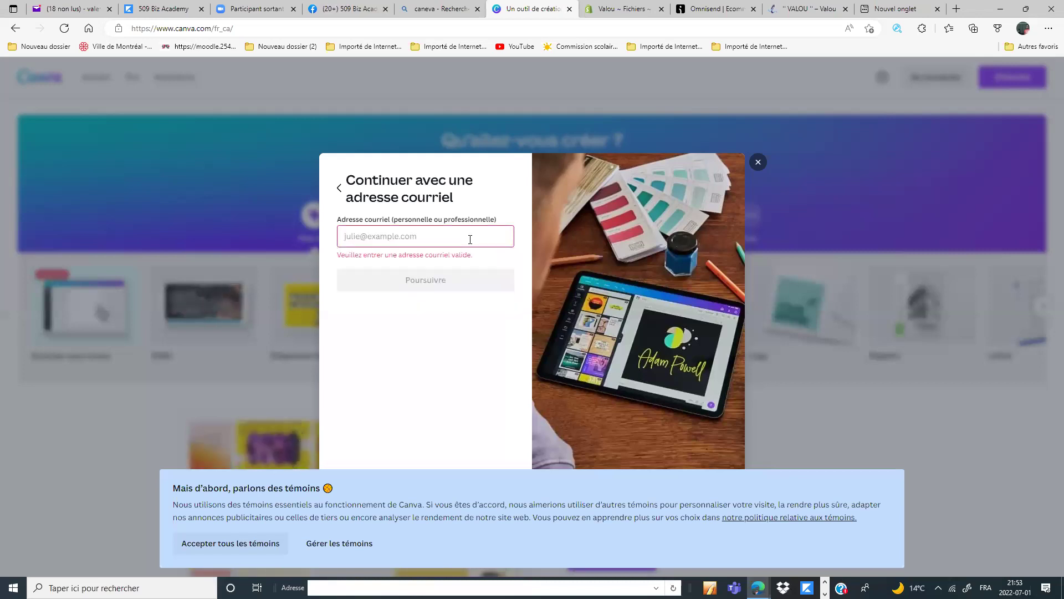
{"action": "left_click", "coordinate": [470, 240]}
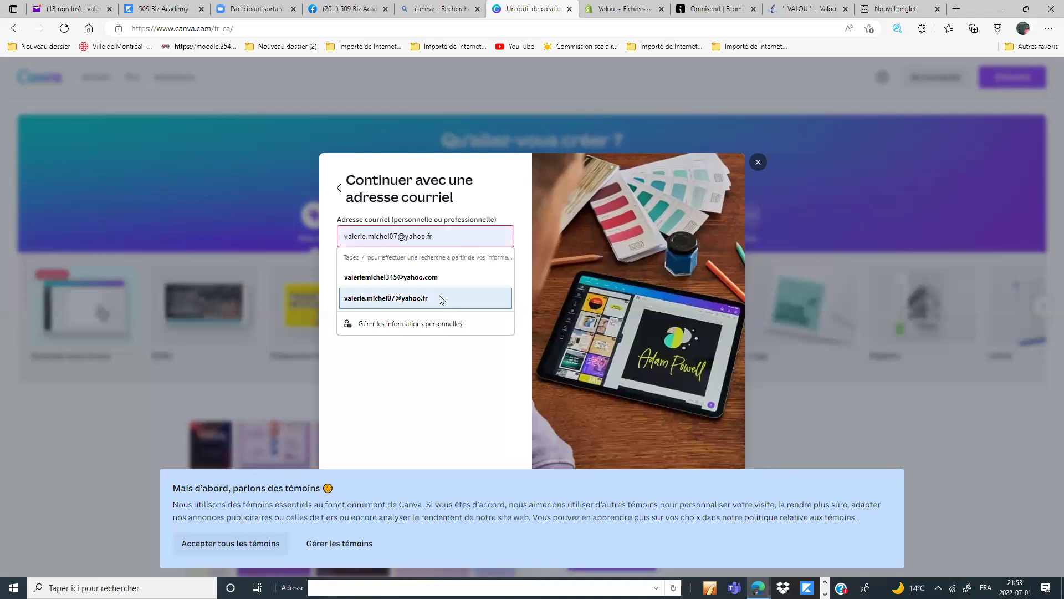
{"action": "left_click", "coordinate": [439, 298]}
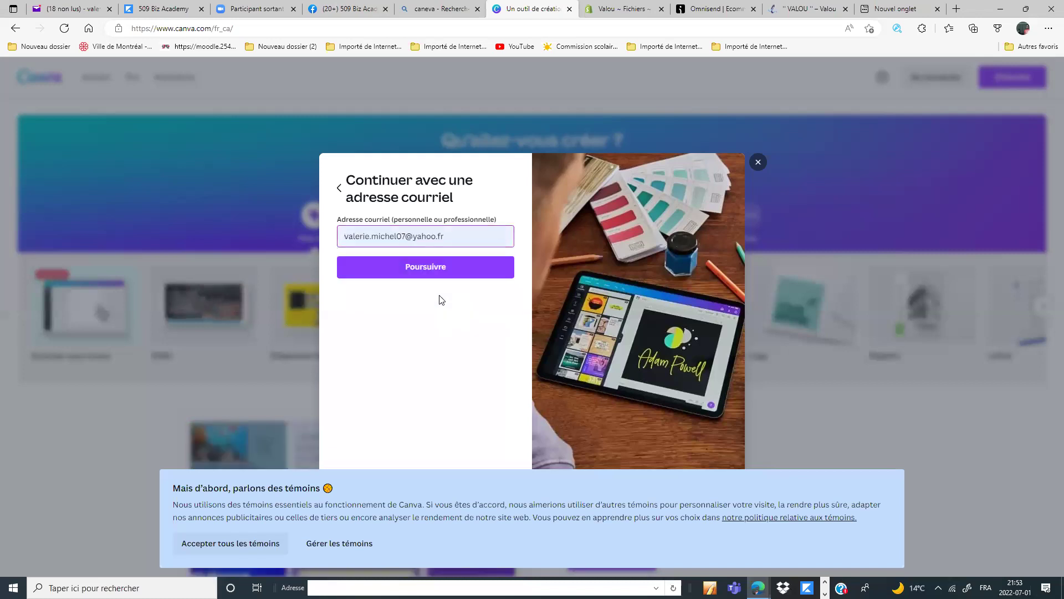
Step: Continue with the chosen e-mail and type the account holder's full name in the Nom field
{"action": "left_click", "coordinate": [438, 271]}
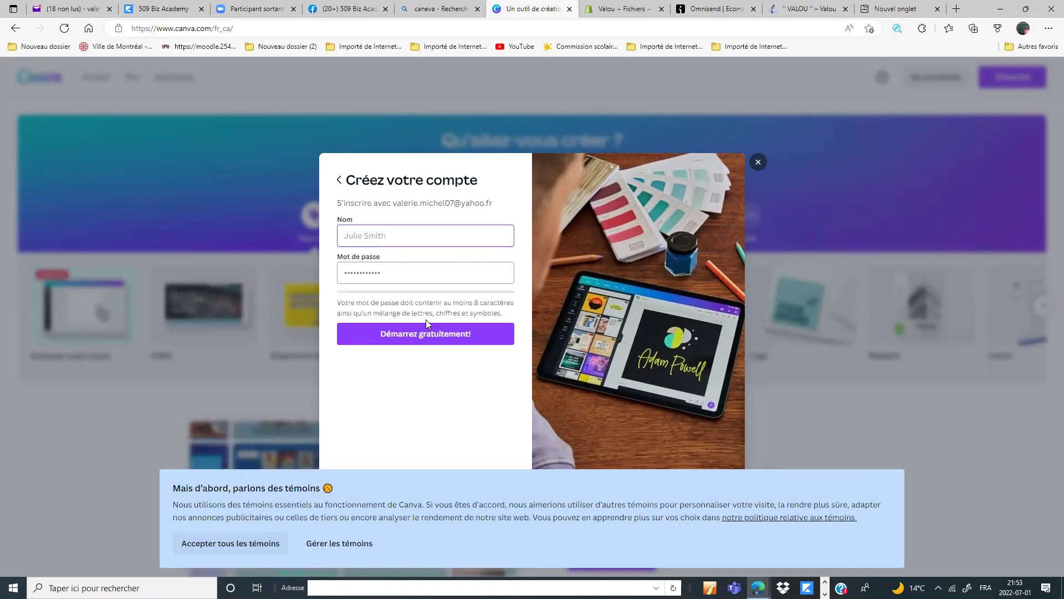
{"action": "left_click", "coordinate": [403, 240]}
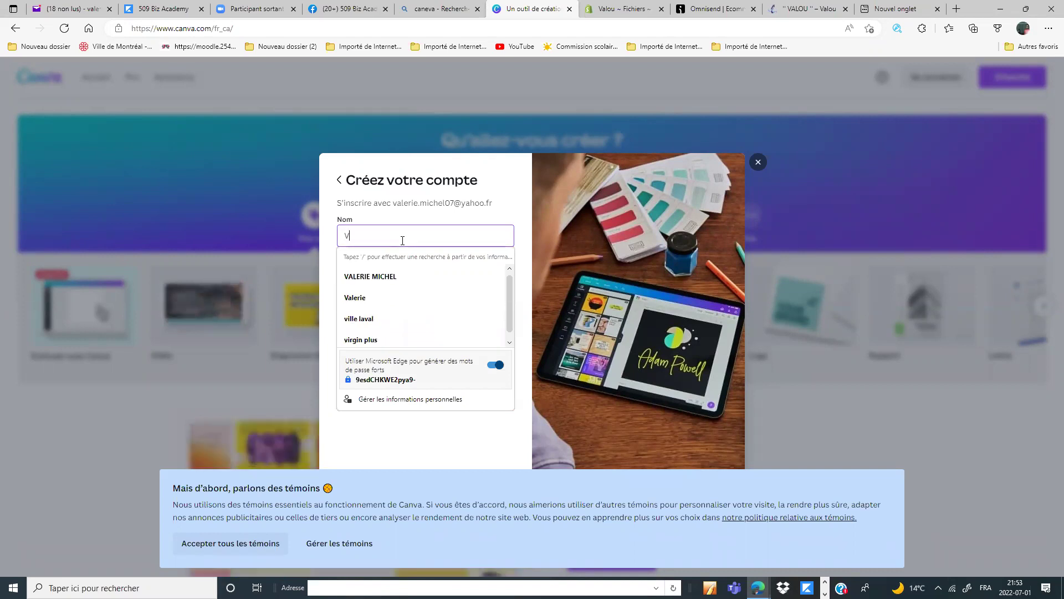
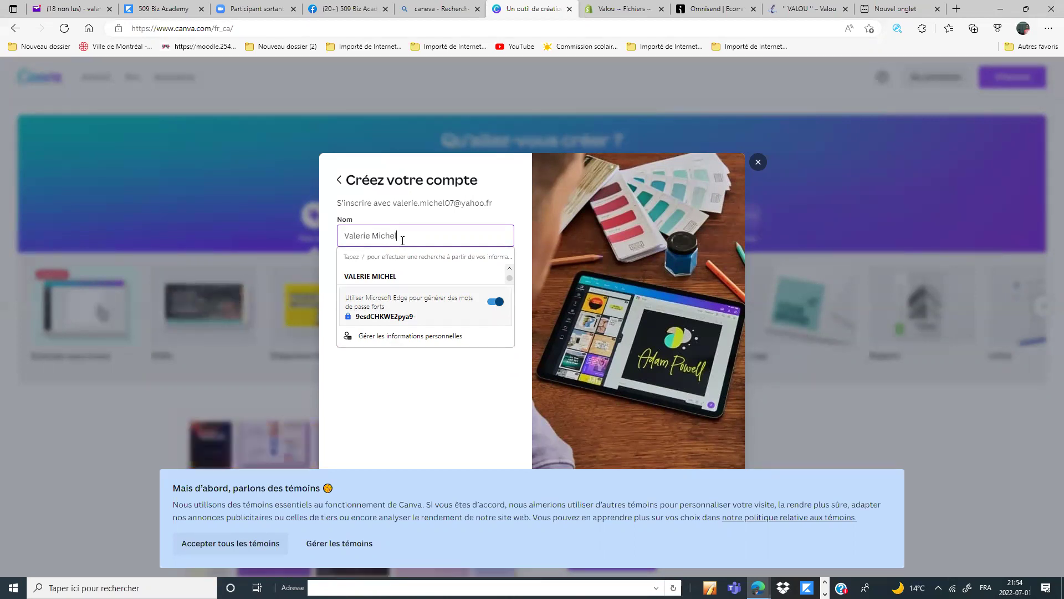
{"action": "left_click", "coordinate": [446, 383]}
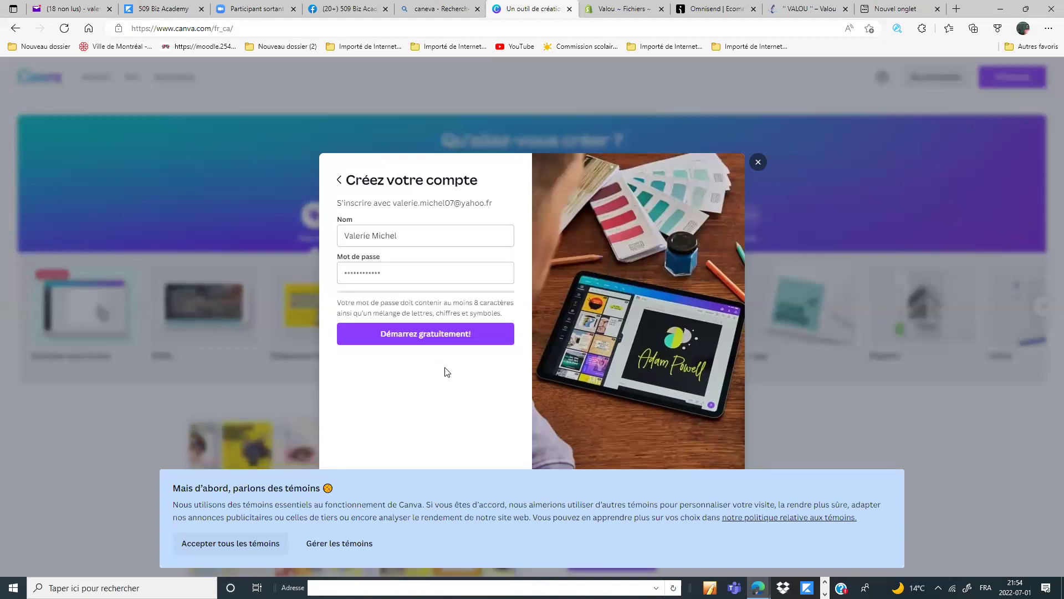
Step: Enter an account password reaching Moyen strength and submit with Démarrez gratuitement!
{"action": "left_click", "coordinate": [397, 276]}
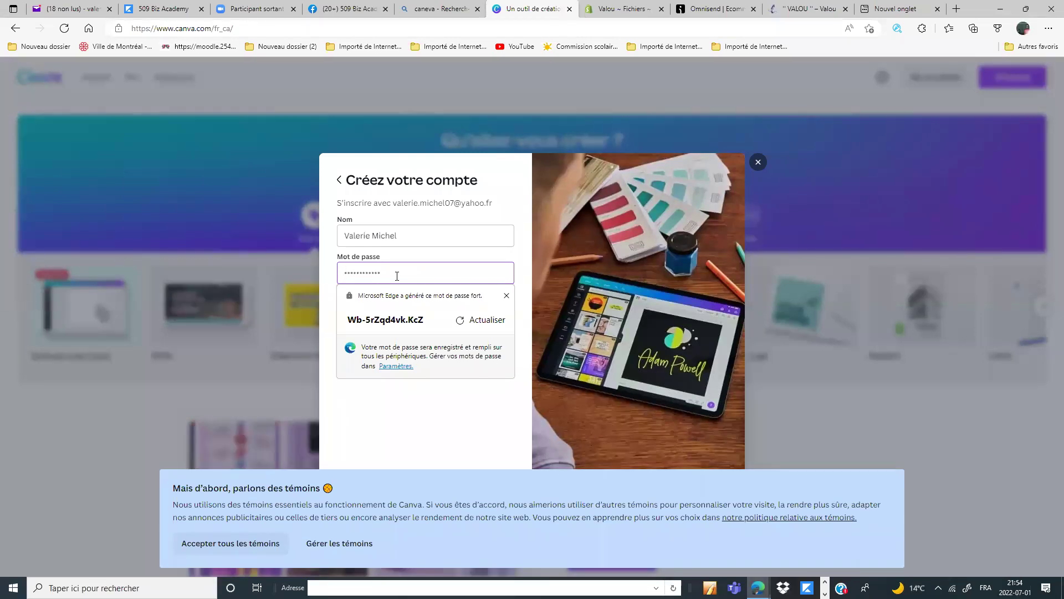
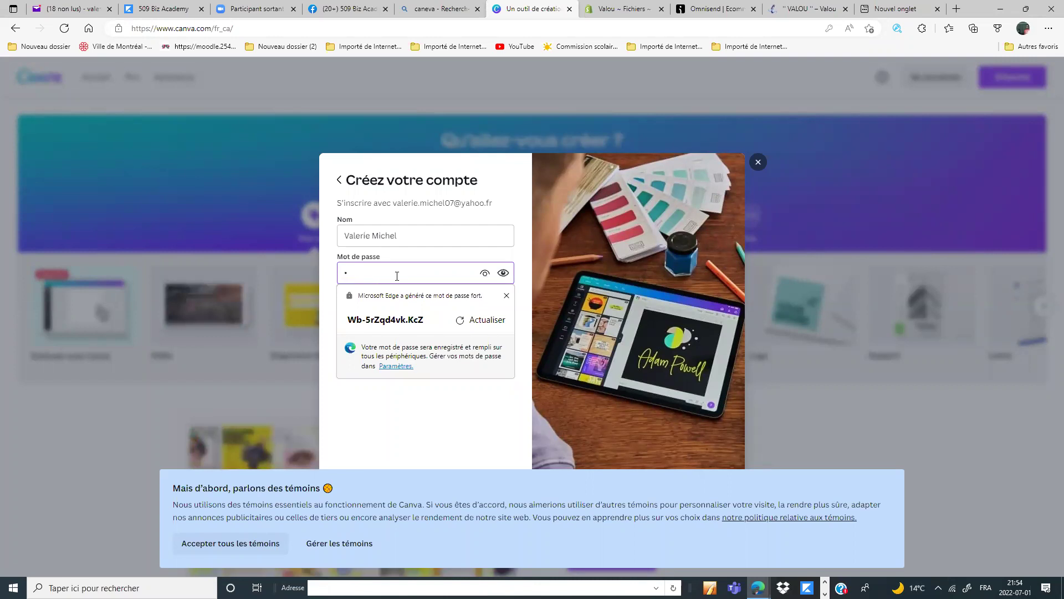
{"action": "key", "text": "ctrl+v"}
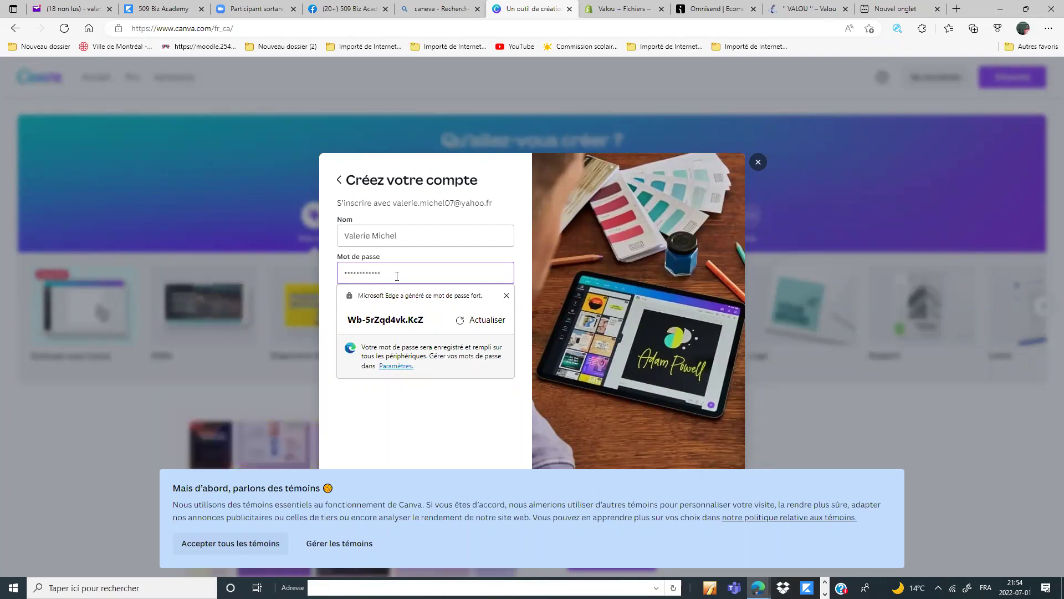
{"action": "key", "text": "ctrl+z"}
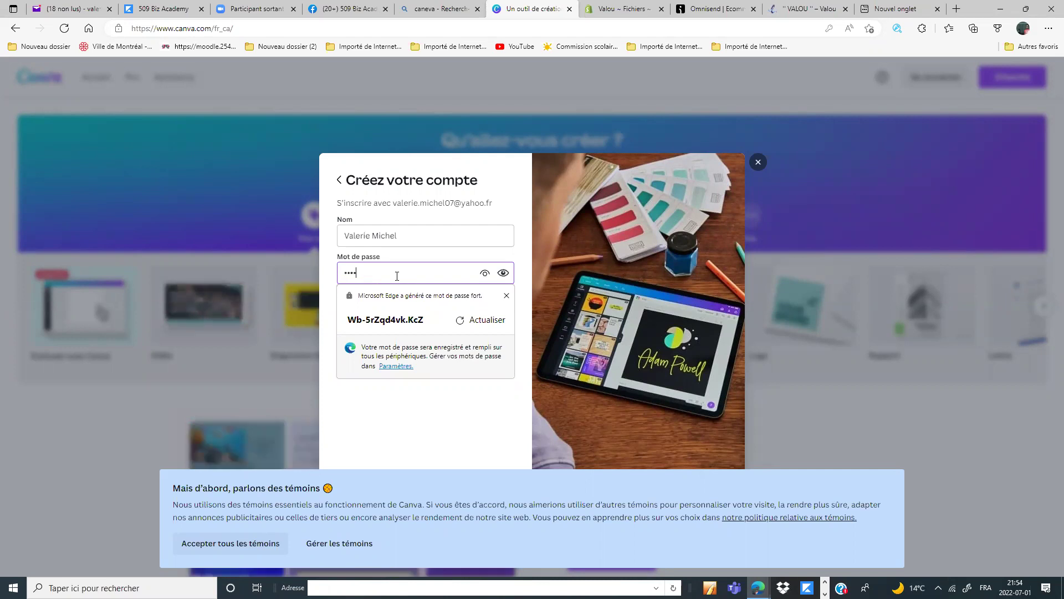
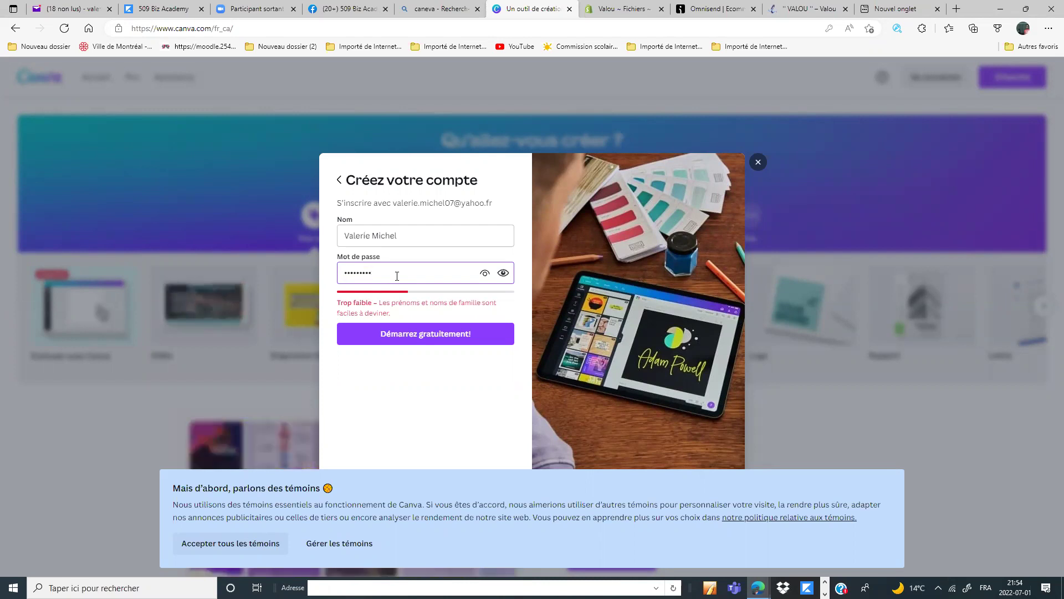
{"action": "key", "text": "BackSpace"}
{"action": "key", "text": "BackSpace"}
{"action": "key", "text": "BackSpace"}
{"action": "key", "text": "BackSpace"}
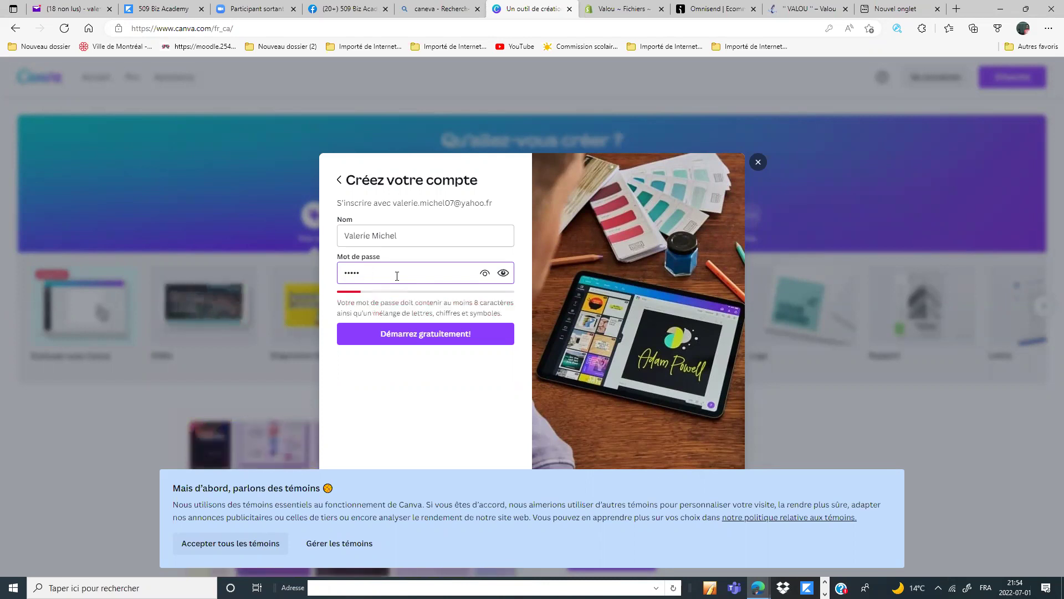
{"action": "key", "text": "BackSpace"}
{"action": "key", "text": "BackSpace"}
{"action": "key", "text": "BackSpace"}
{"action": "key", "text": "BackSpace"}
{"action": "key", "text": "BackSpace"}
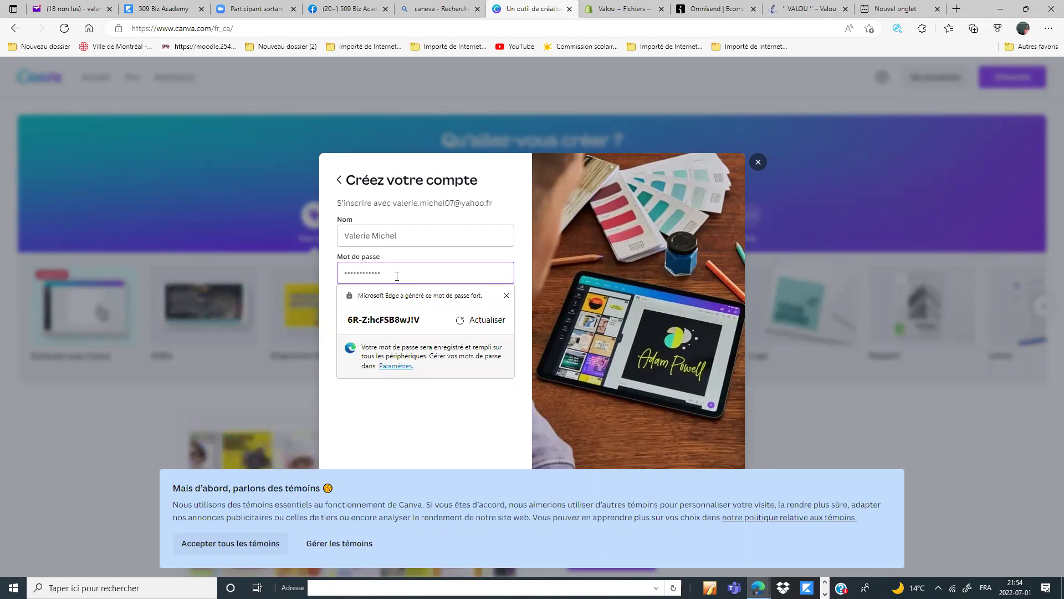
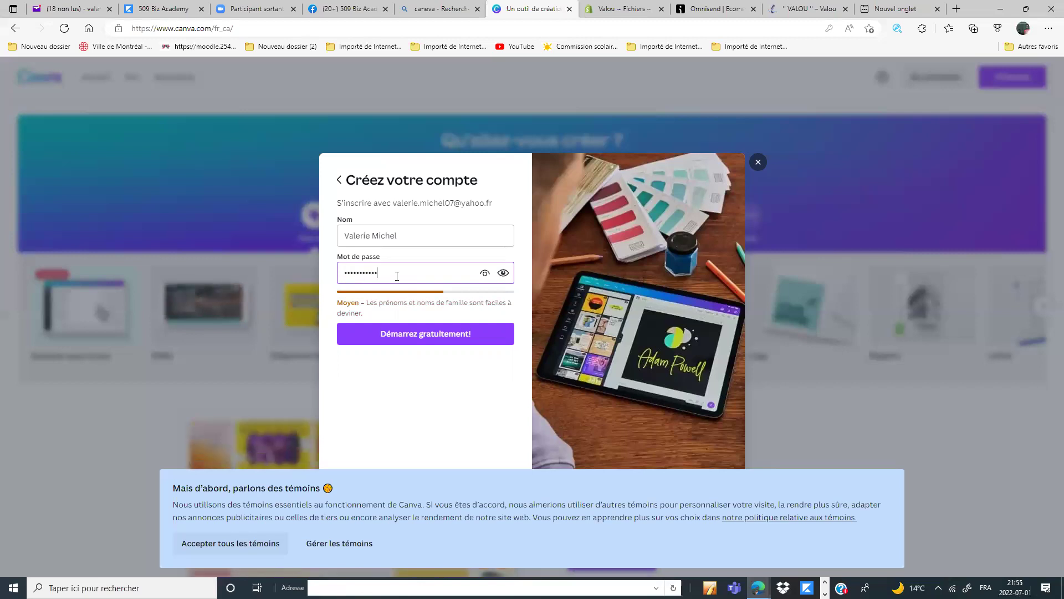
{"action": "left_click", "coordinate": [412, 335]}
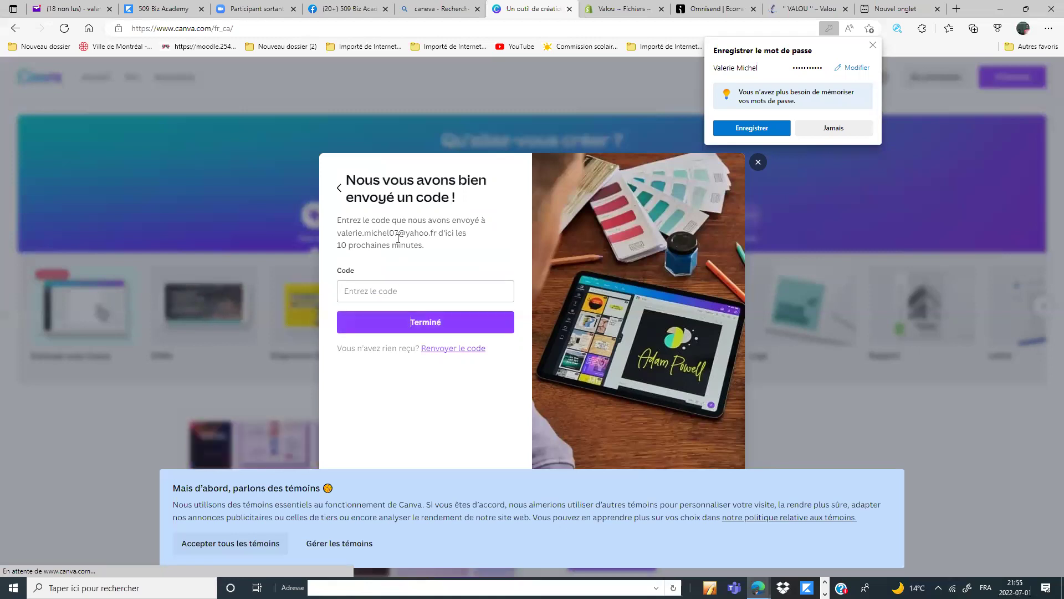
Step: Save the new Canva password in Edge's prompt and switch to the Yahoo Mail tab
{"action": "left_click", "coordinate": [746, 131]}
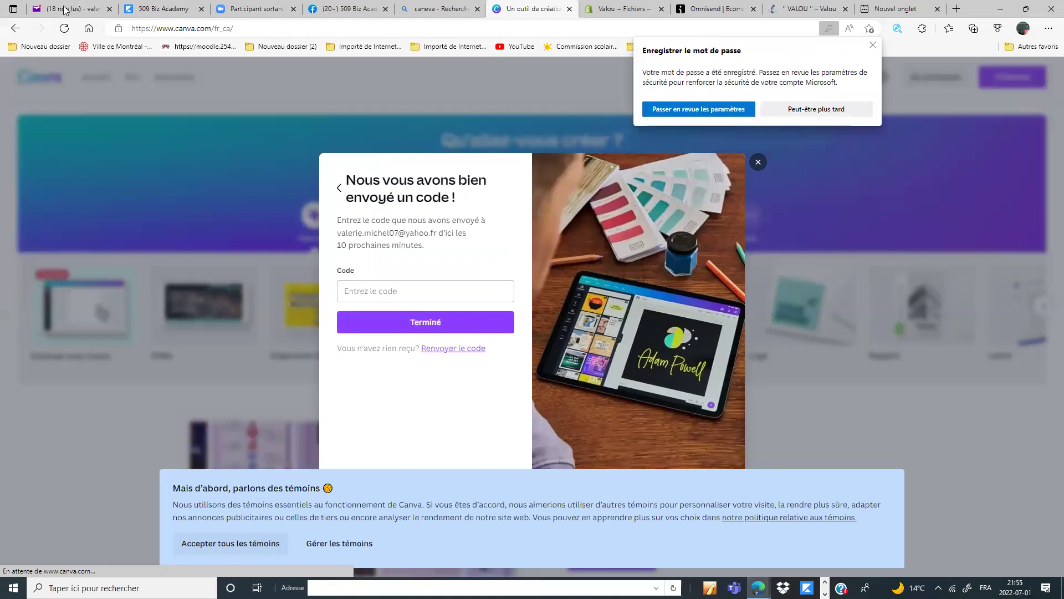
{"action": "left_click", "coordinate": [65, 10]}
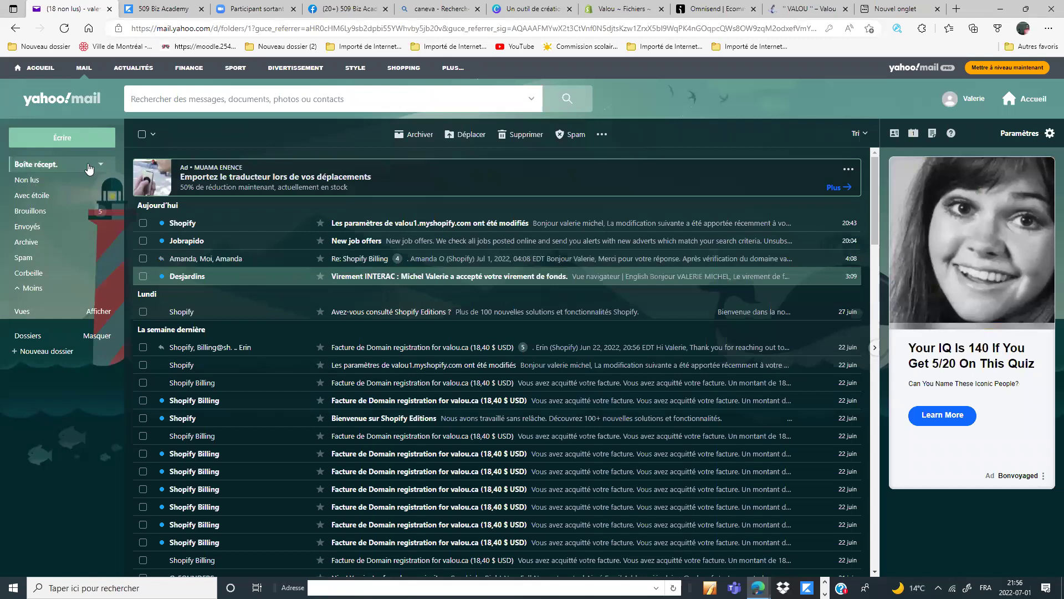
Step: Refresh the Yahoo inbox to receive Canva's verification e-mail, then return to the Canva tab
{"action": "left_click", "coordinate": [88, 168]}
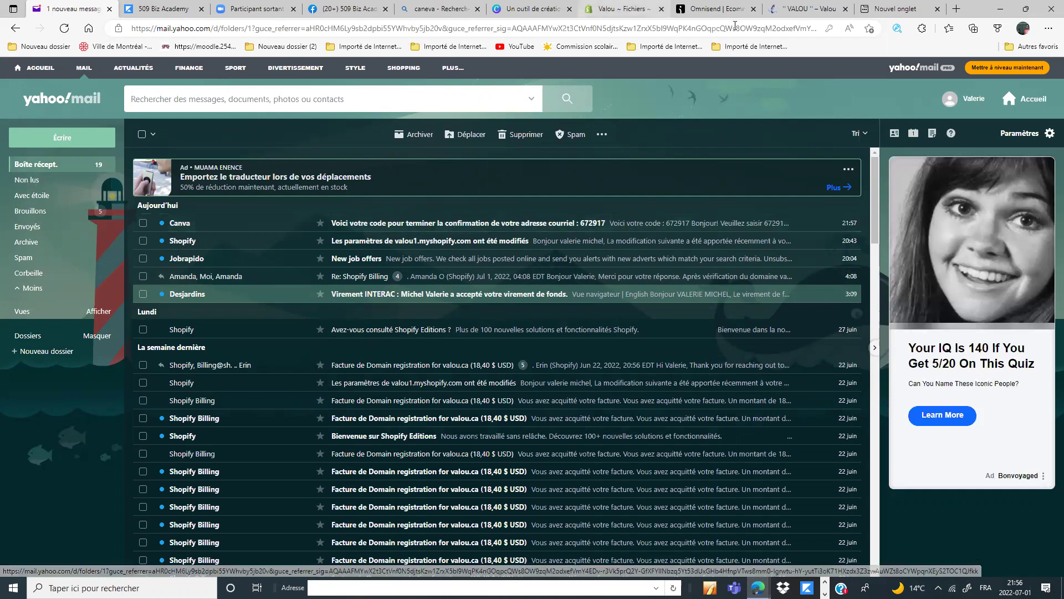
{"action": "left_click", "coordinate": [535, 13]}
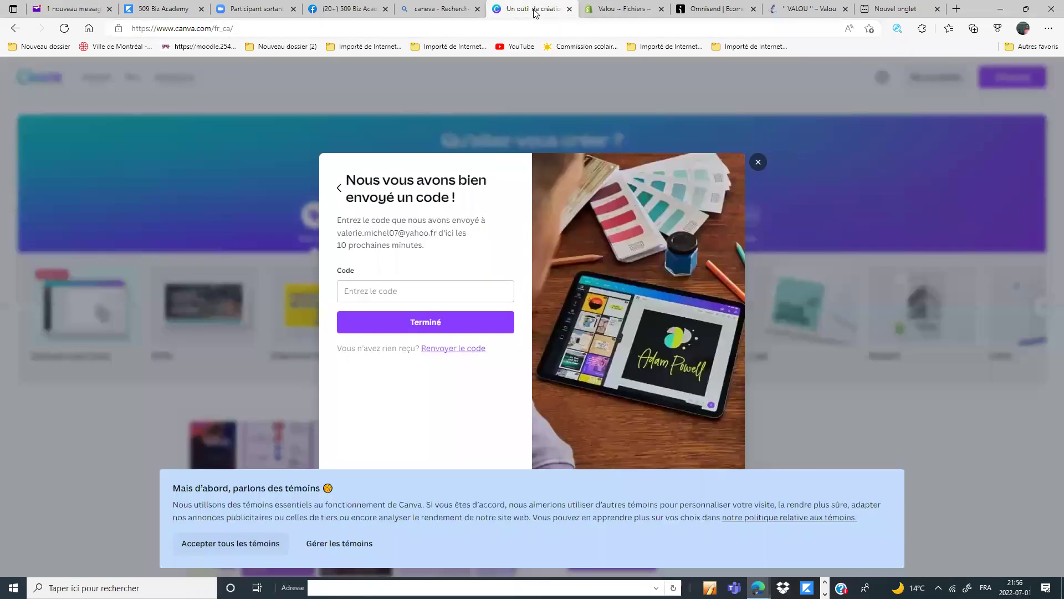
Step: Paste the emailed verification code into Canva's Code field
{"action": "left_click", "coordinate": [391, 292]}
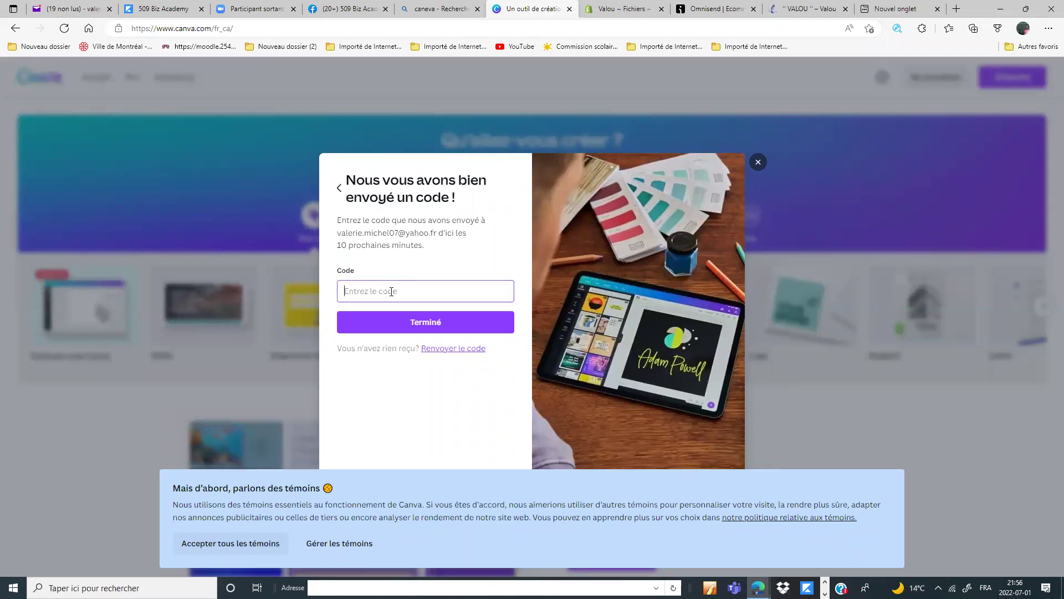
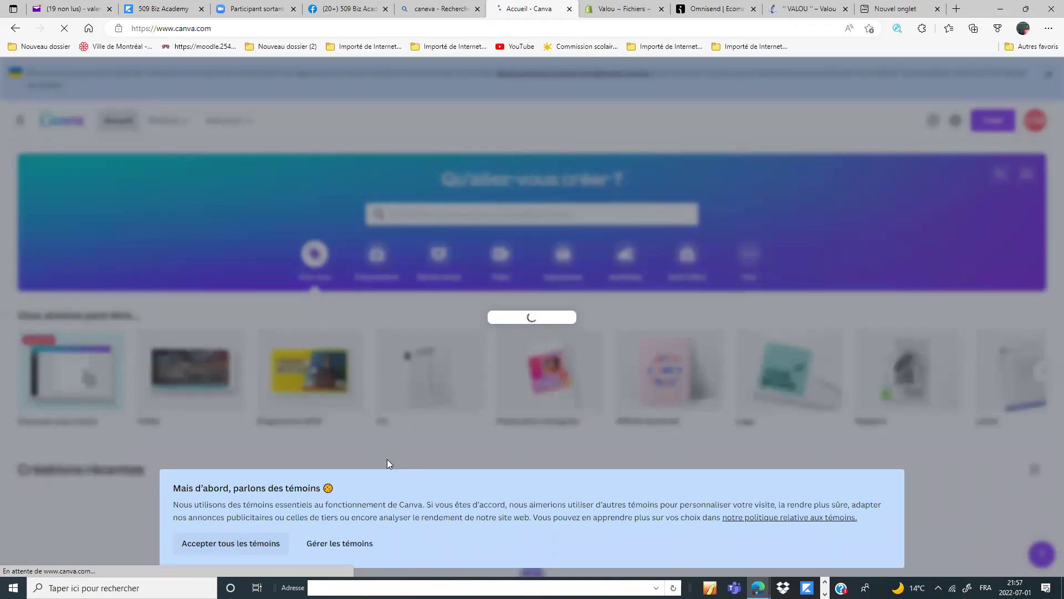
Step: Accept all cookies, briefly opening and closing the cookie management settings
{"action": "left_click", "coordinate": [280, 550]}
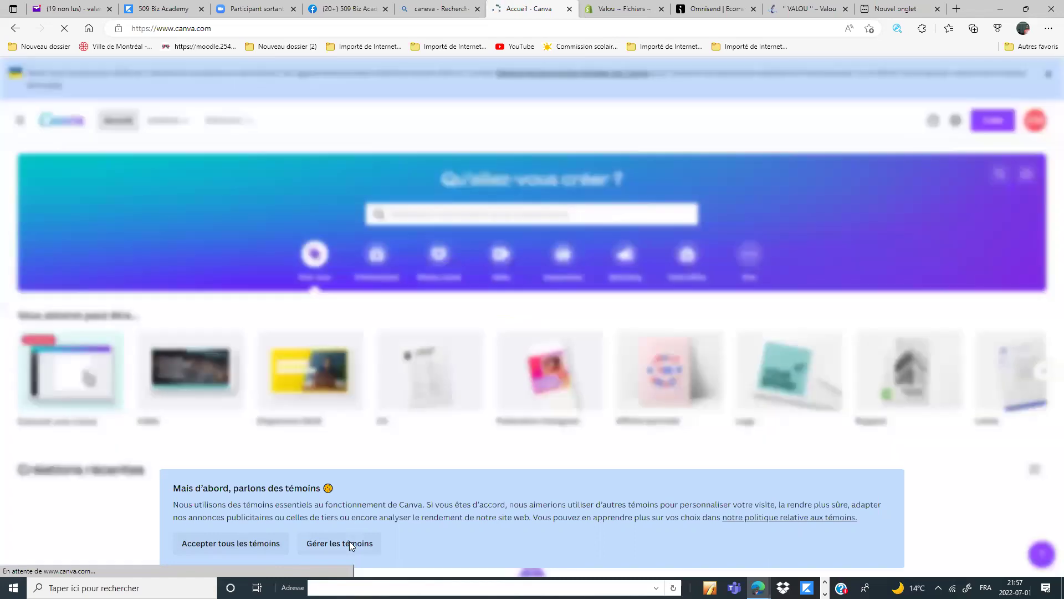
{"action": "left_click", "coordinate": [349, 541]}
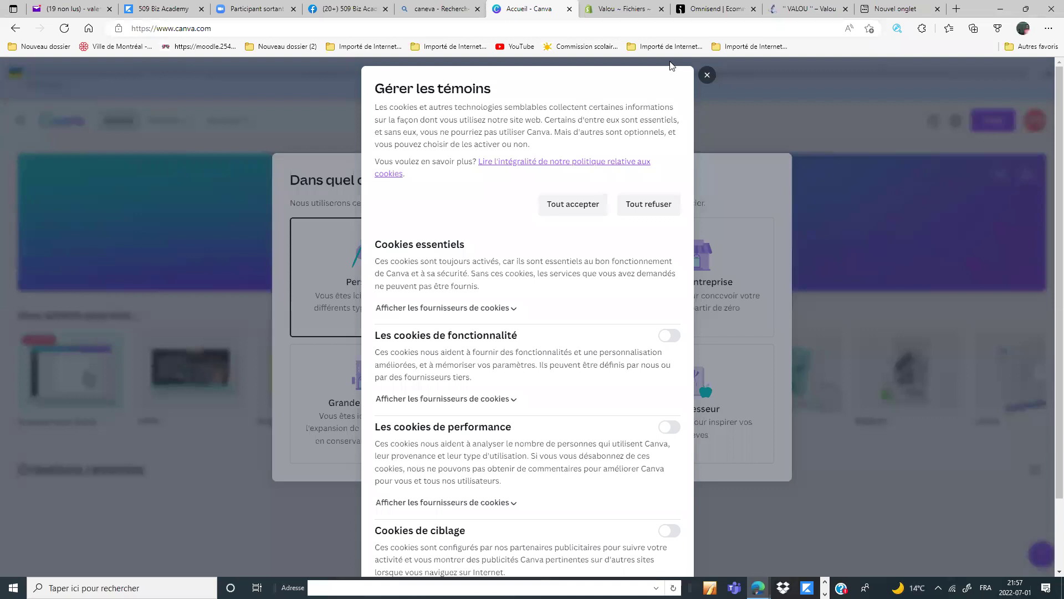
{"action": "left_click", "coordinate": [706, 75]}
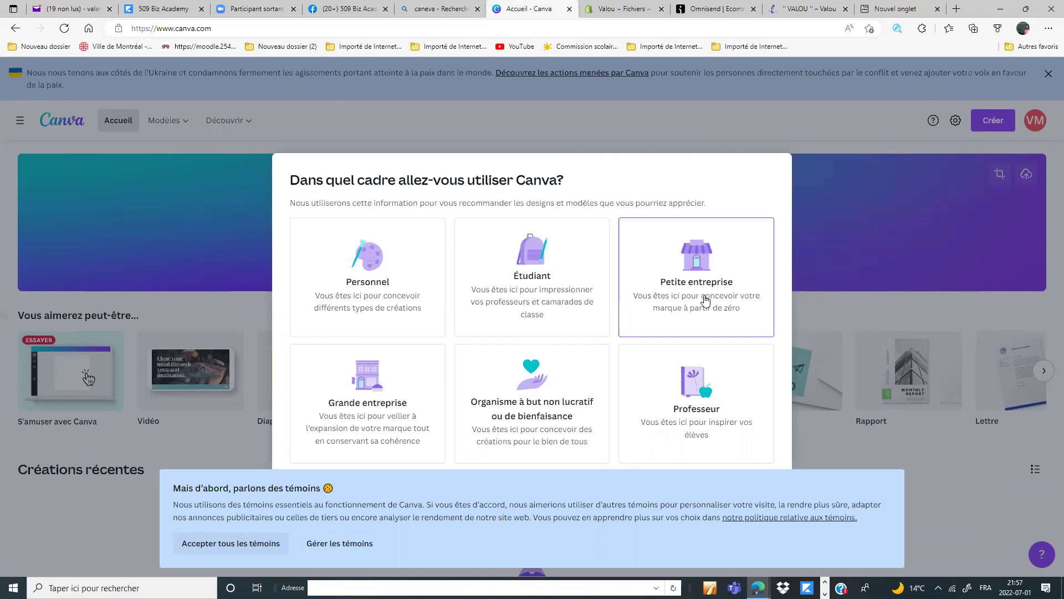
Step: Choose Grande entreprise as the intended use, then skip the team and Pro trial offers
{"action": "left_click", "coordinate": [387, 379]}
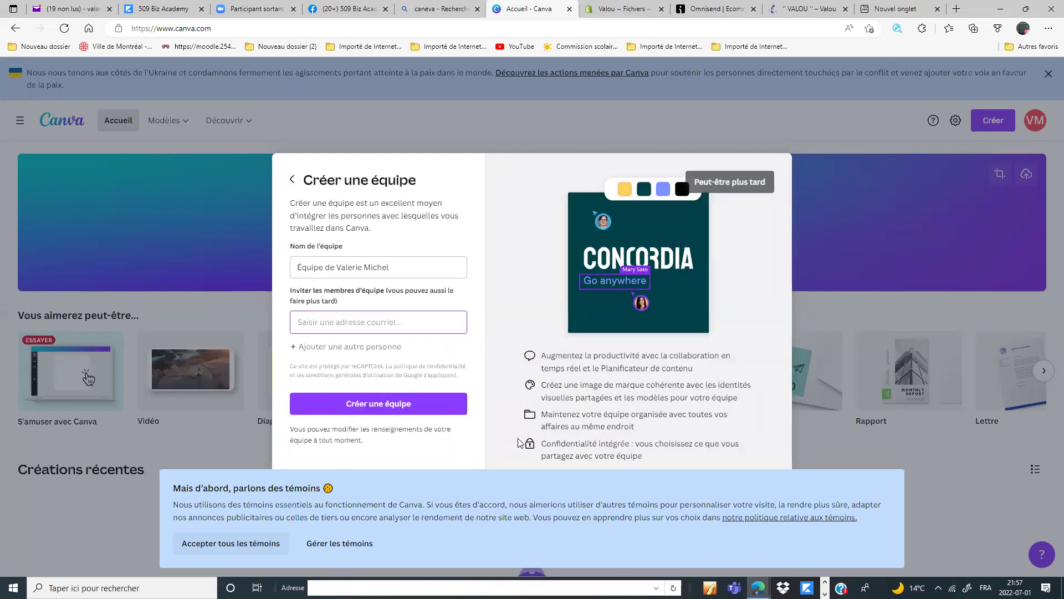
{"action": "left_click", "coordinate": [724, 183]}
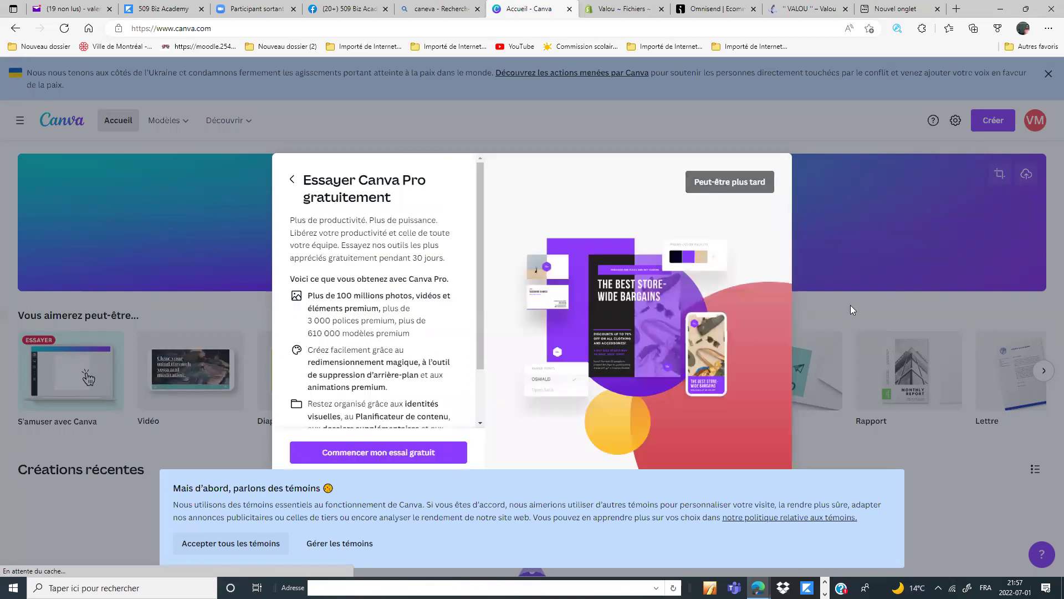
{"action": "left_click", "coordinate": [732, 180]}
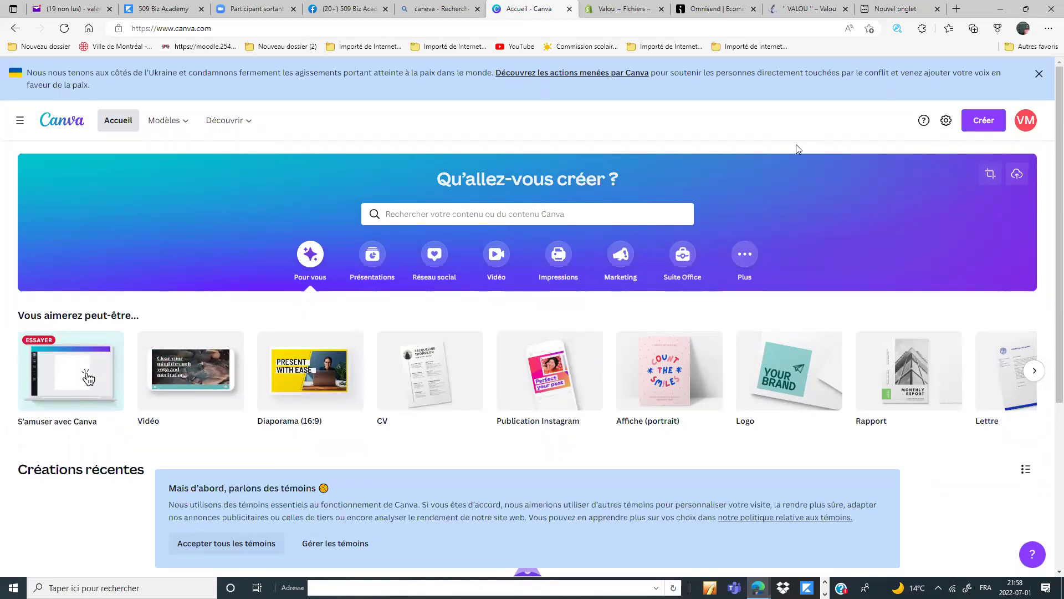
Step: Create a new Logo design from Créer, accept cookies in the editor and show the uploads panel
{"action": "left_click", "coordinate": [971, 130]}
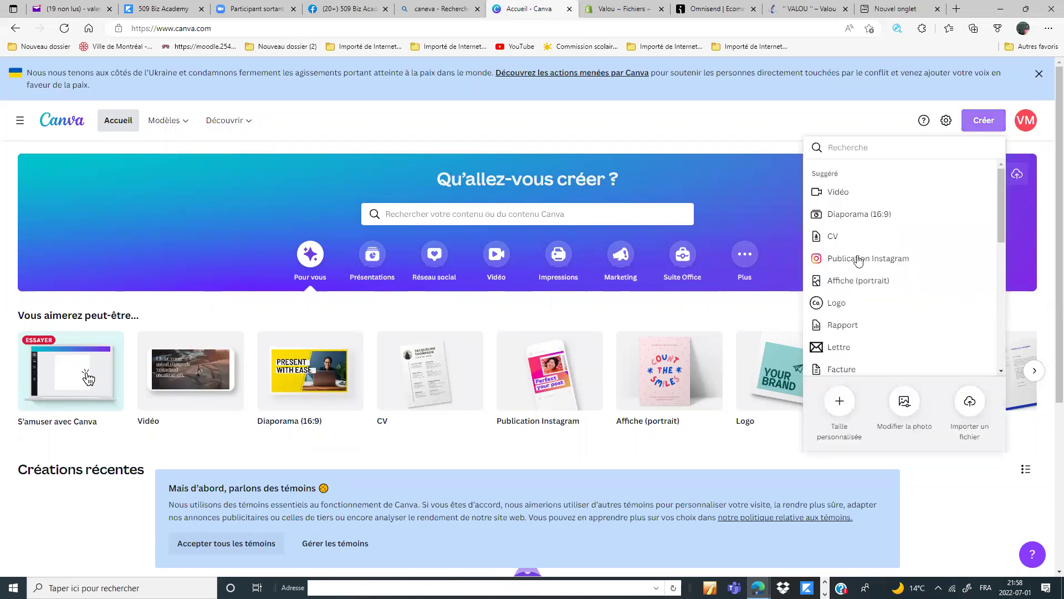
{"action": "left_click", "coordinate": [836, 302]}
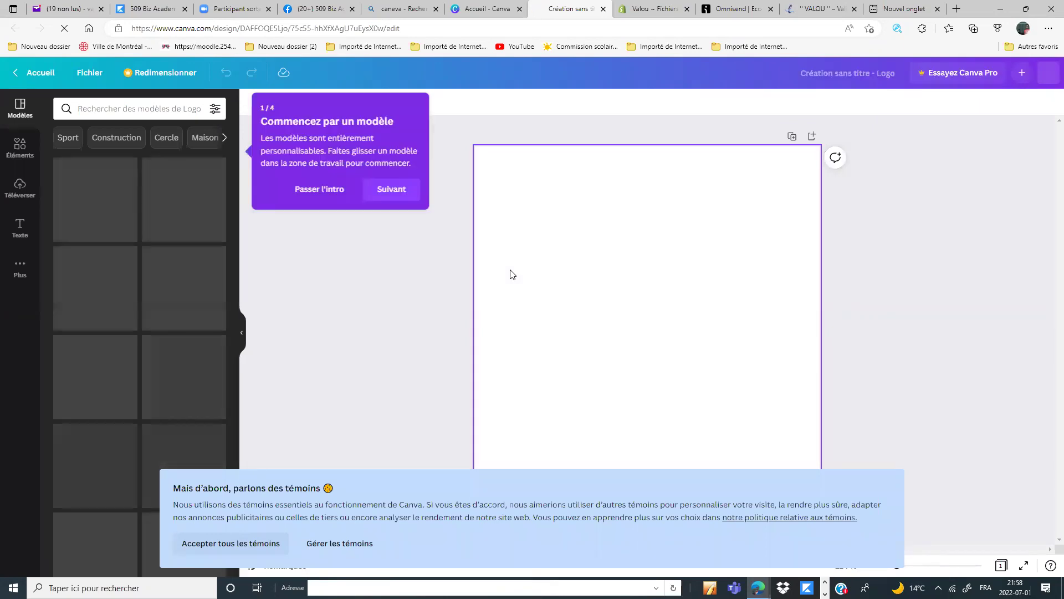
{"action": "left_click", "coordinate": [218, 543]}
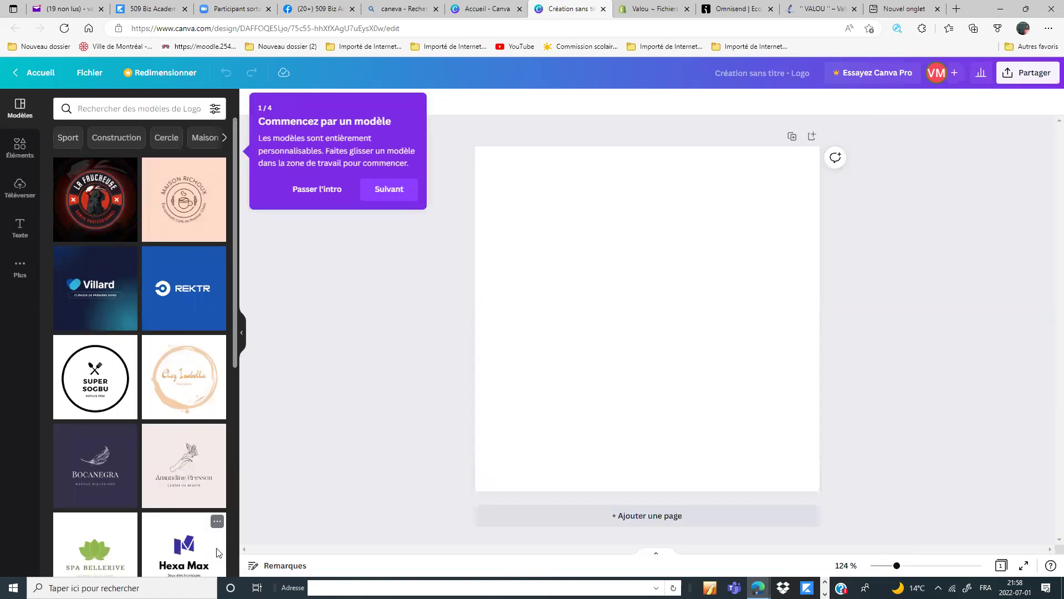
{"action": "left_click", "coordinate": [20, 188]}
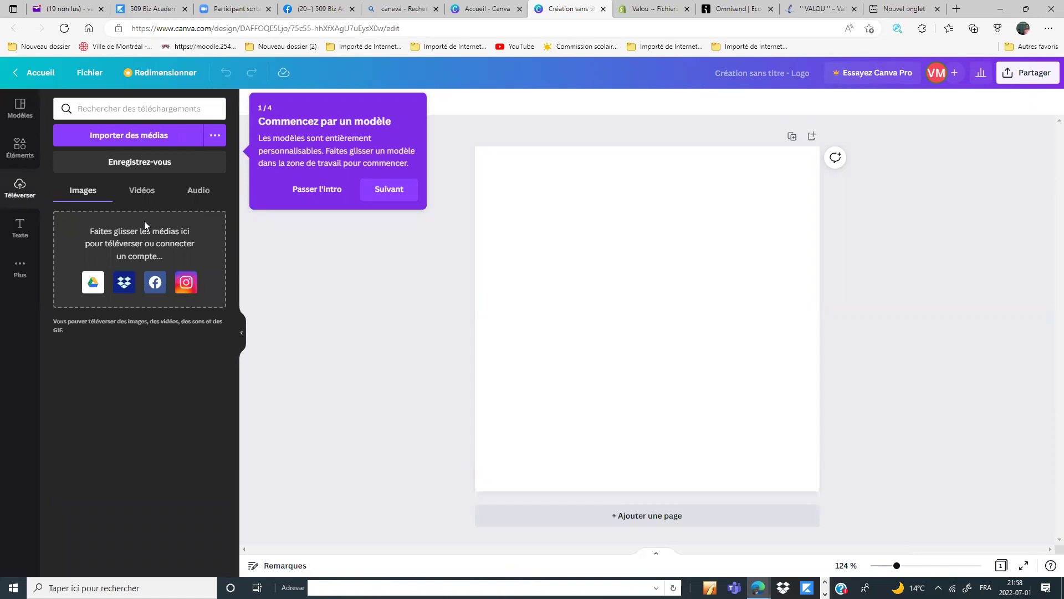
Step: Upload the VALOU logo PNG from Téléchargements and place it on the blank Logo page
{"action": "left_click", "coordinate": [133, 136]}
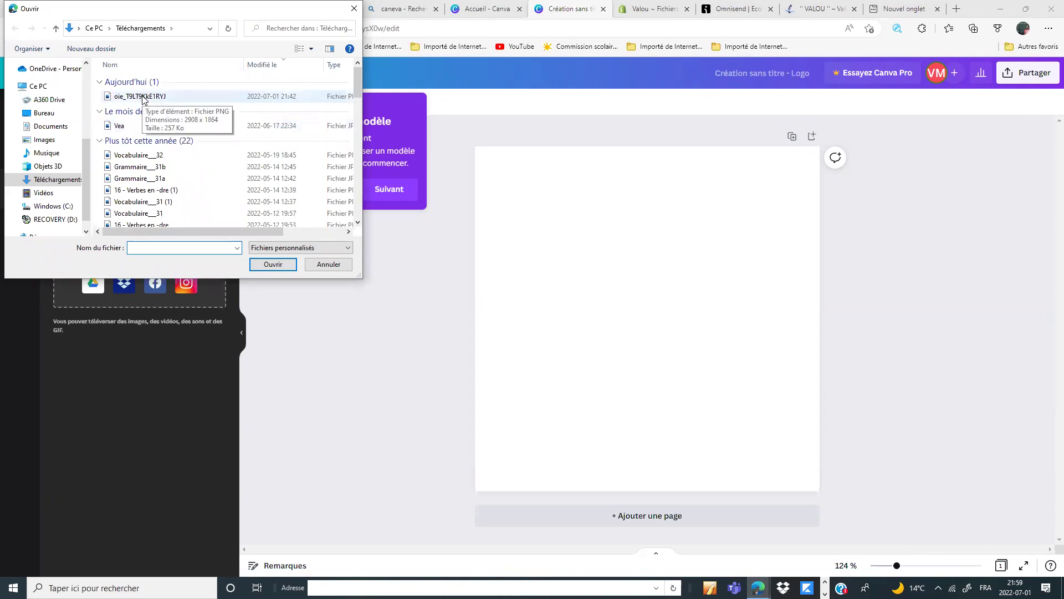
{"action": "left_click", "coordinate": [143, 98]}
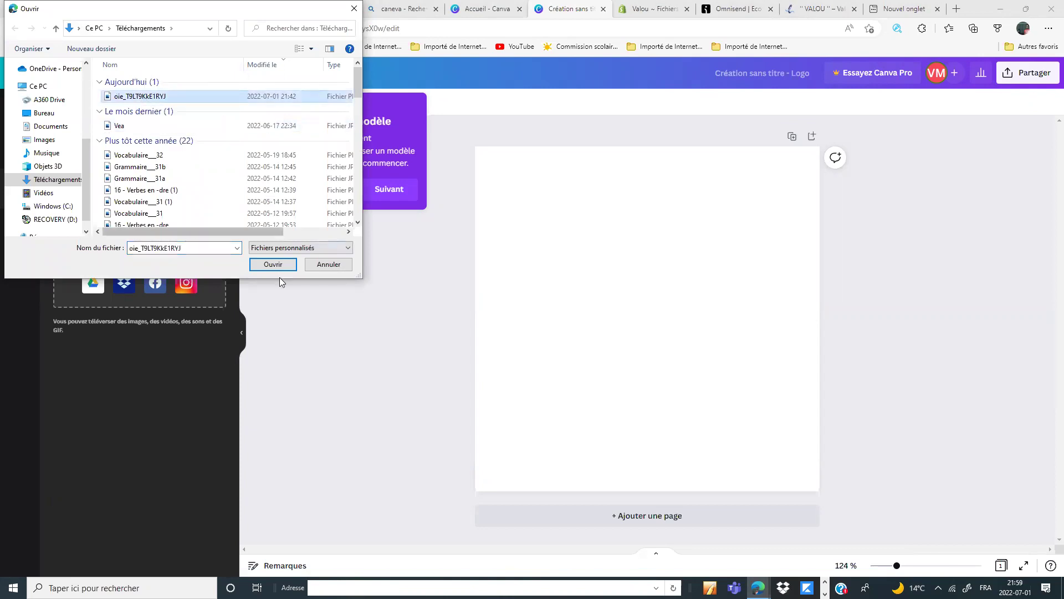
{"action": "left_click", "coordinate": [271, 264]}
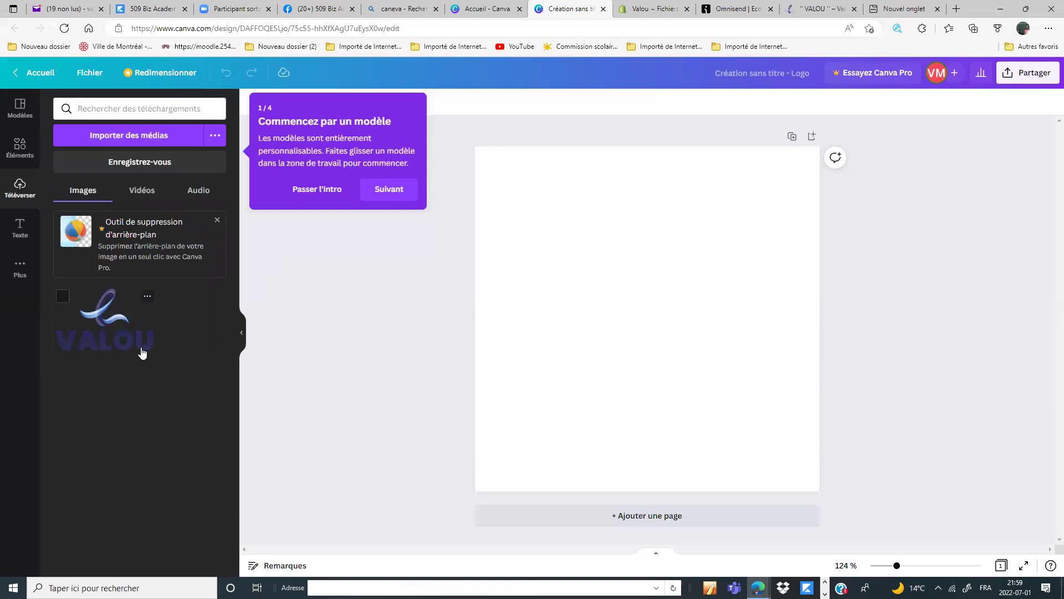
{"action": "left_click", "coordinate": [108, 318]}
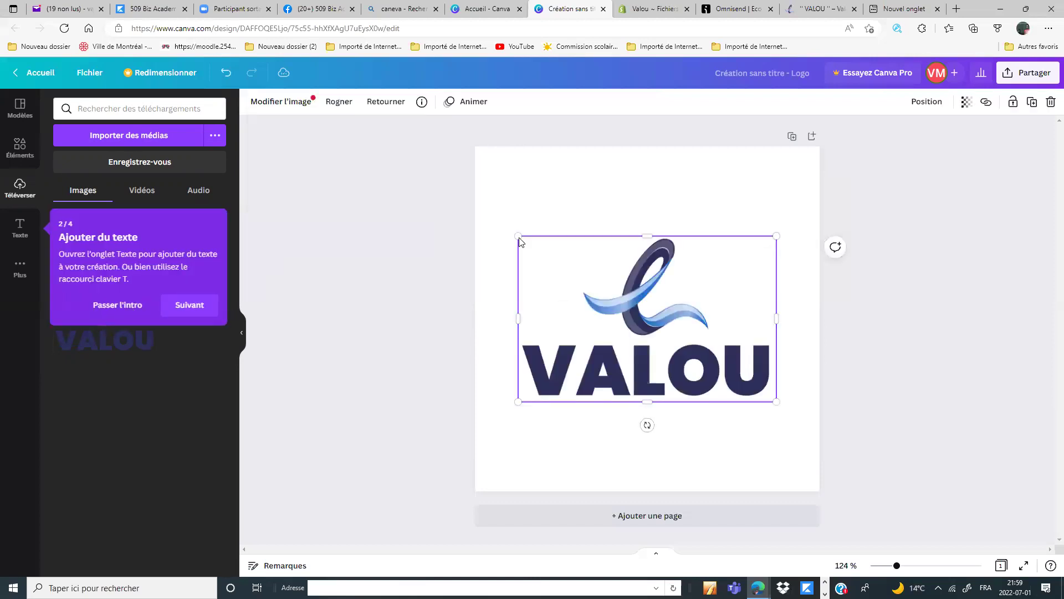
Step: Roughly resize and reposition the VALOU logo on the page
{"action": "left_click_drag", "start_coordinate": [516, 235], "coordinate": [472, 143]}
{"action": "left_click_drag", "start_coordinate": [468, 141], "coordinate": [467, 141]}
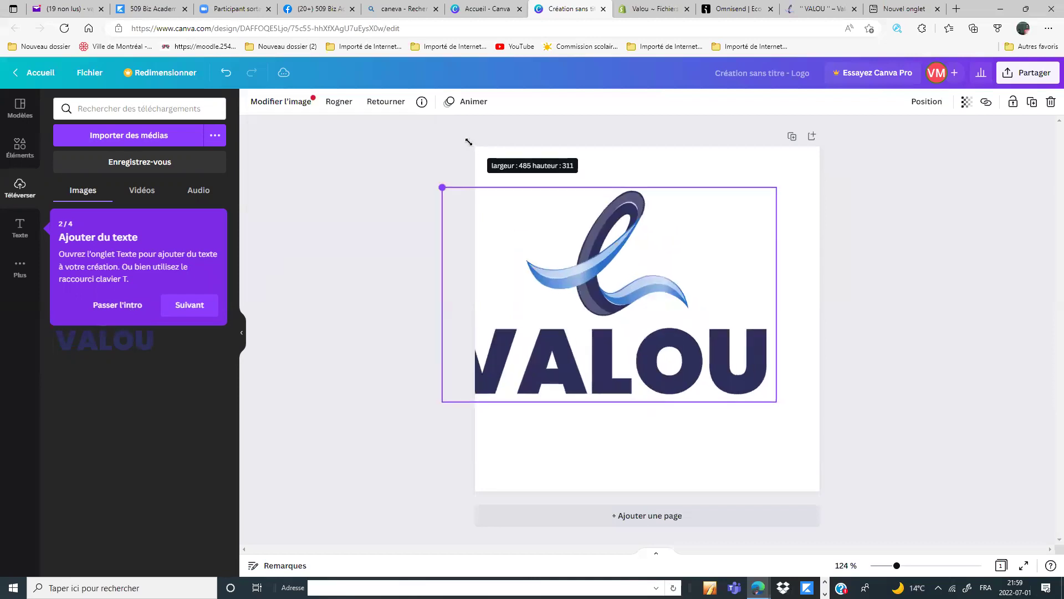
{"action": "left_click_drag", "start_coordinate": [630, 348], "coordinate": [662, 324]}
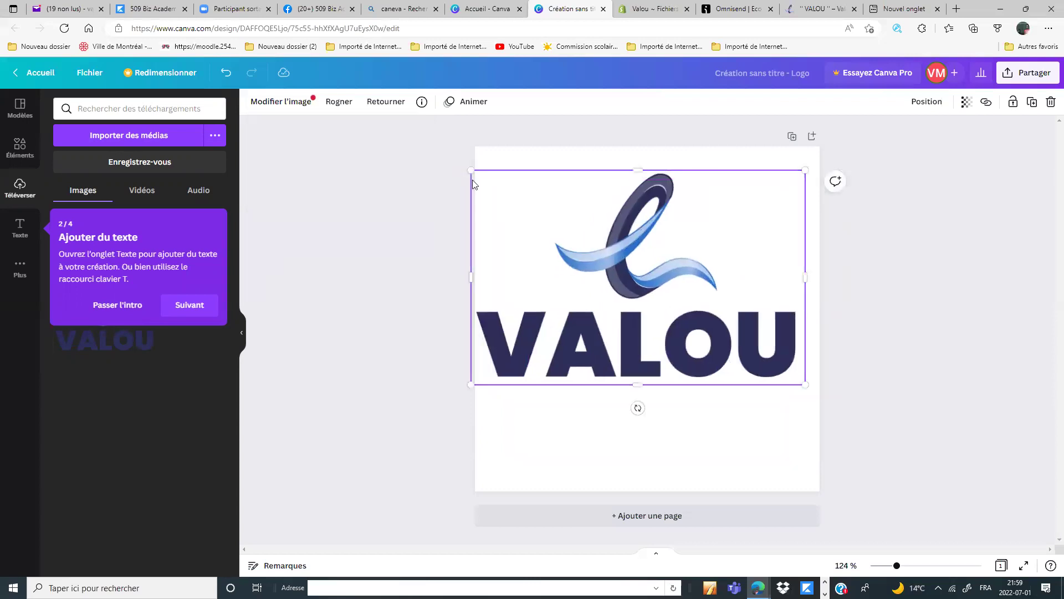
{"action": "left_click_drag", "start_coordinate": [468, 170], "coordinate": [512, 214]}
{"action": "mouse_move", "coordinate": [686, 338]}
{"action": "left_mouse_down"}
{"action": "mouse_move", "coordinate": [657, 339]}
{"action": "mouse_move", "coordinate": [667, 337]}
{"action": "left_mouse_up"}
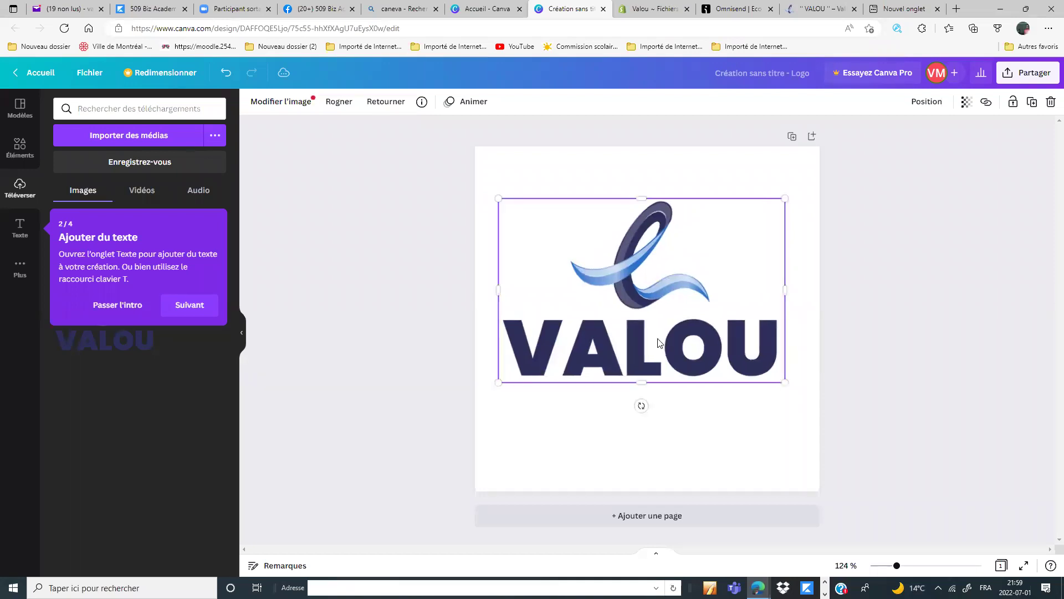
Step: Centre the logo both ways and enlarge it to span the page width, about 496 × 318
{"action": "left_click", "coordinate": [916, 106]}
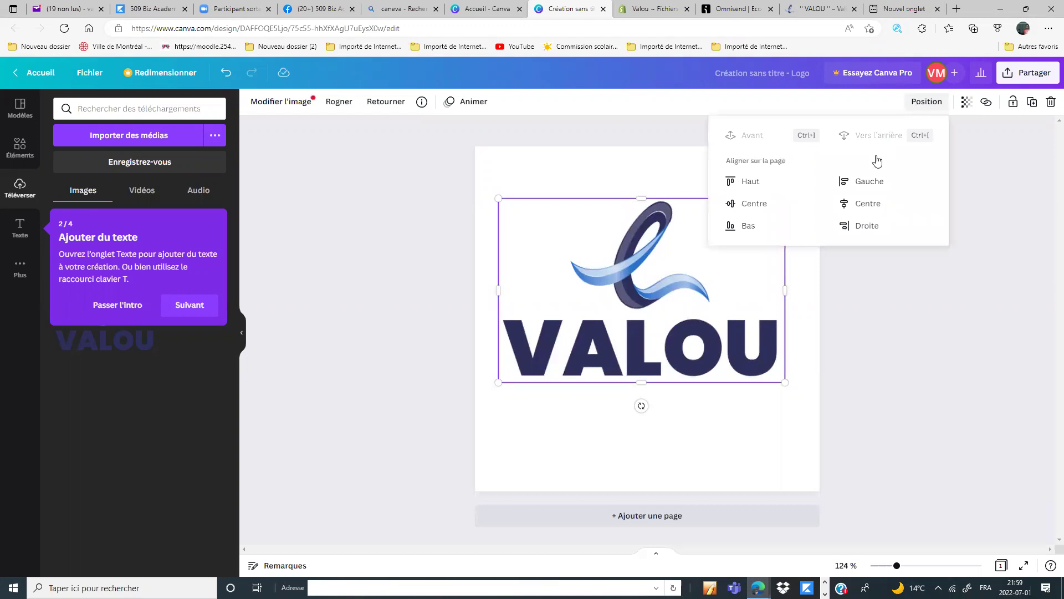
{"action": "left_click", "coordinate": [869, 201]}
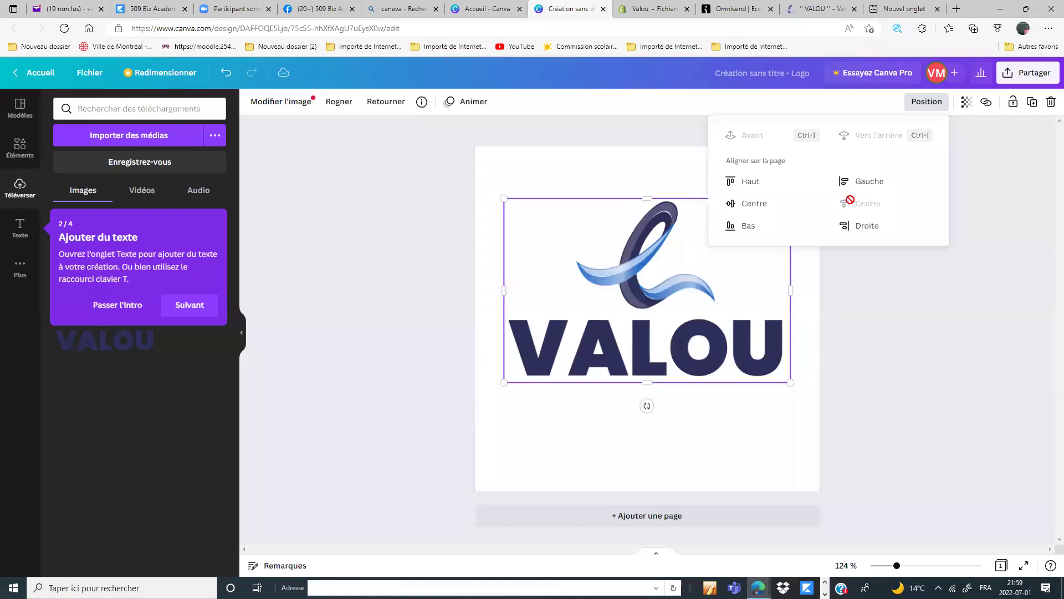
{"action": "left_click", "coordinate": [754, 205]}
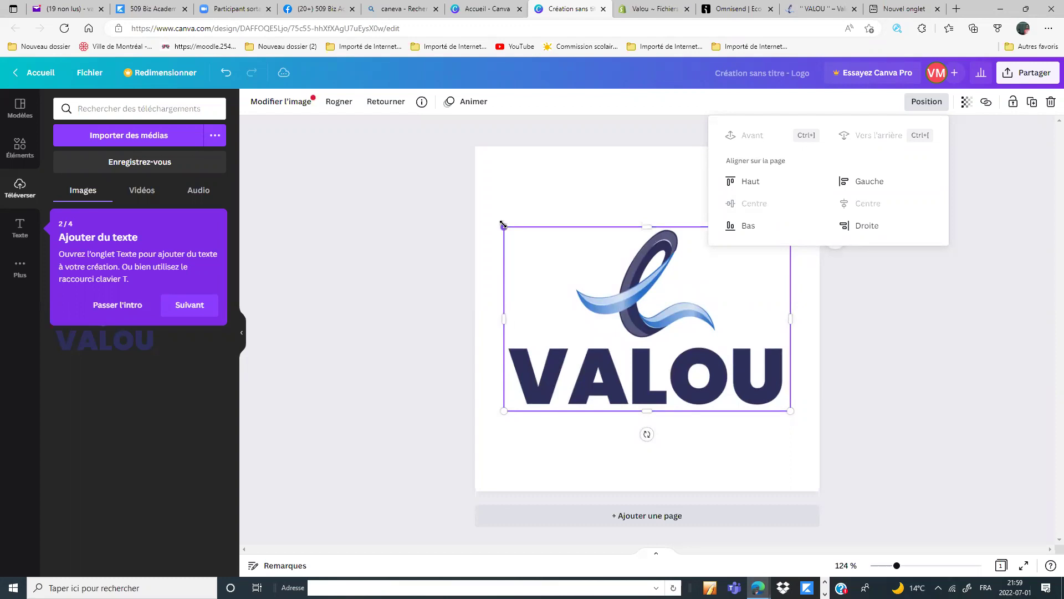
{"action": "left_click_drag", "start_coordinate": [498, 219], "coordinate": [476, 208]}
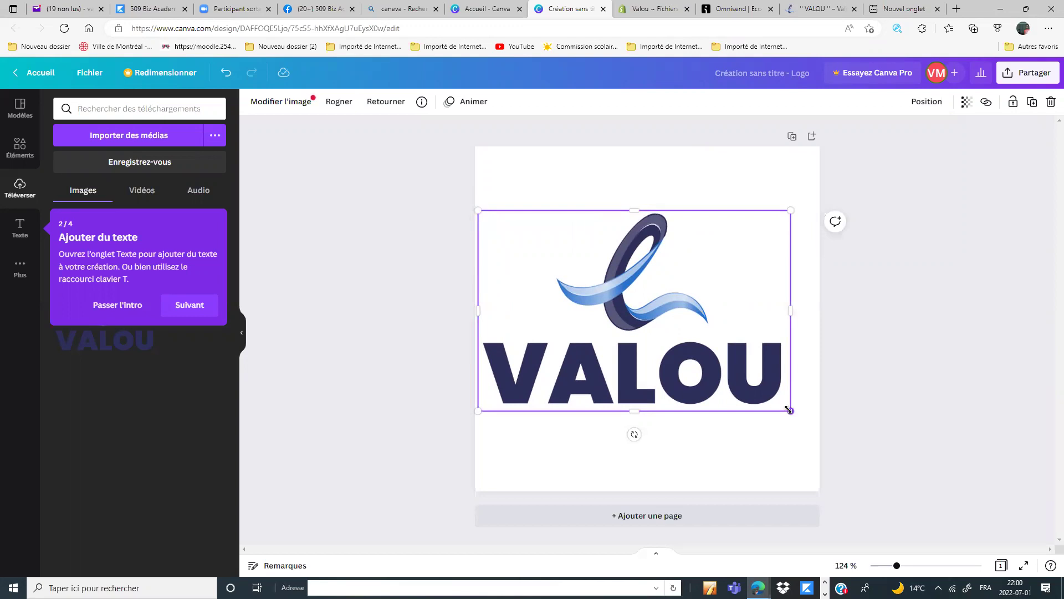
{"action": "left_click_drag", "start_coordinate": [793, 412], "coordinate": [814, 425]}
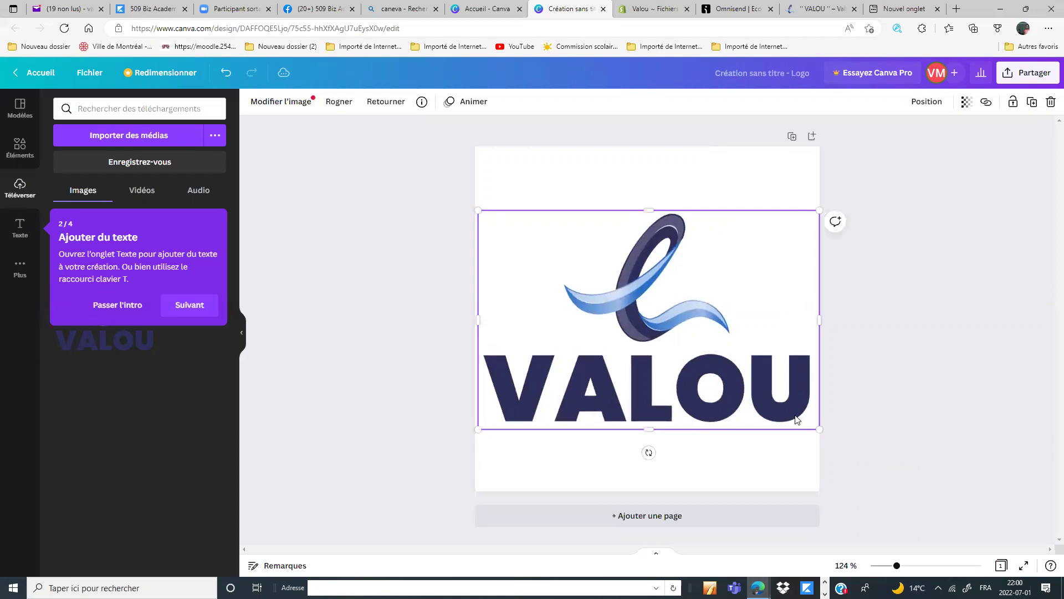
{"action": "left_click_drag", "start_coordinate": [476, 316], "coordinate": [474, 314]}
{"action": "left_click", "coordinate": [938, 205]}
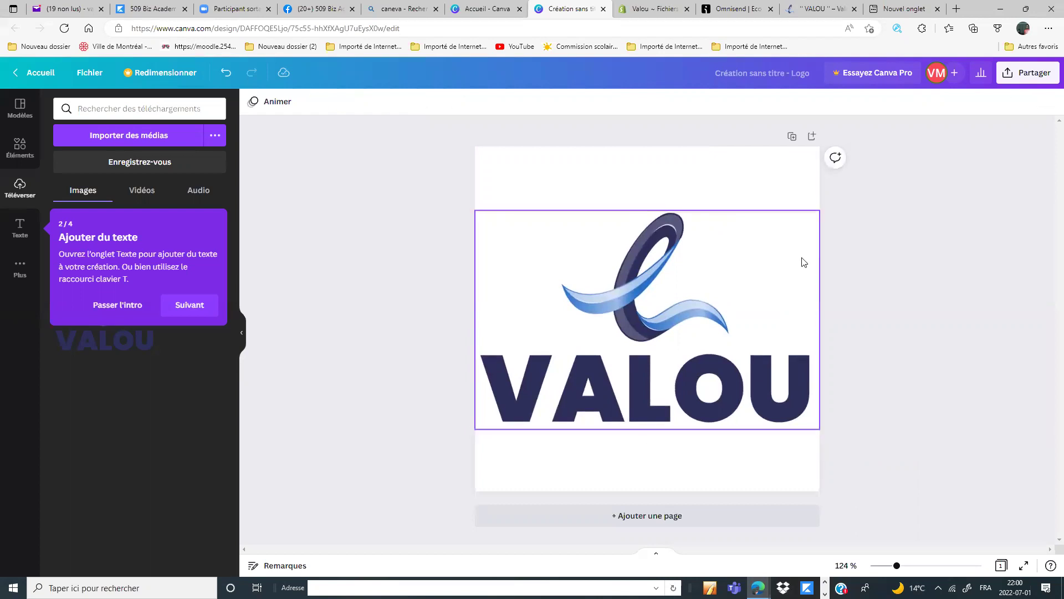
Step: Export the Canva logo design as a PNG, saved as 'Sans titre.png'
{"action": "left_click", "coordinate": [1011, 77]}
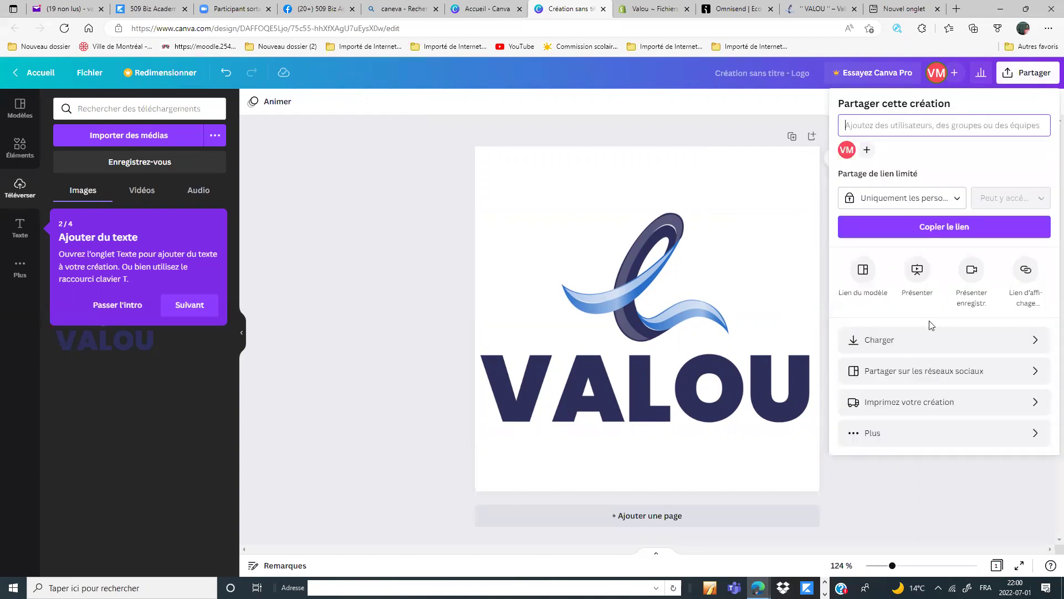
{"action": "left_click", "coordinate": [885, 340]}
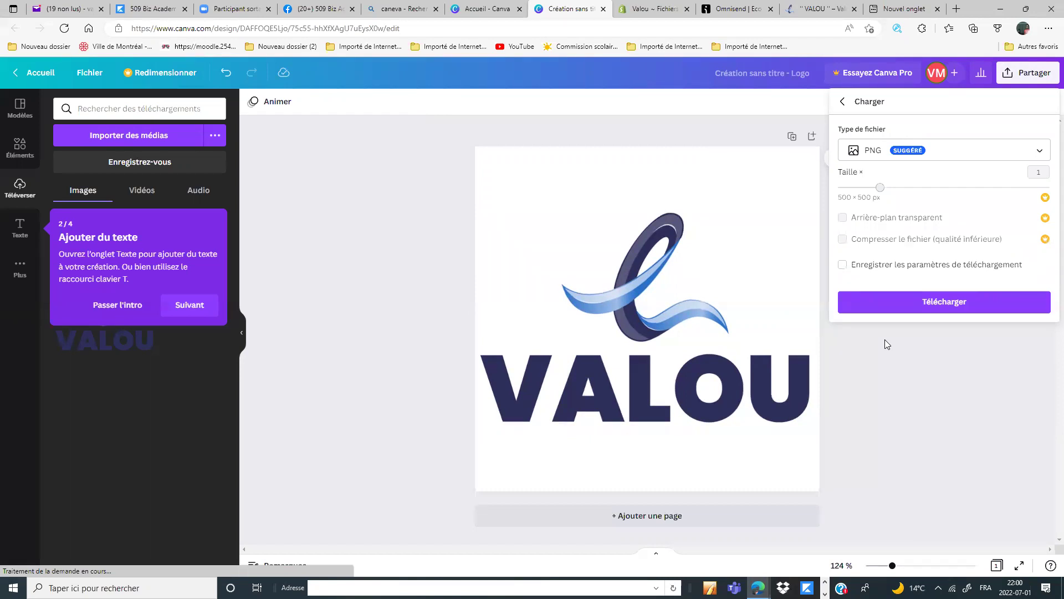
{"action": "left_click", "coordinate": [954, 309]}
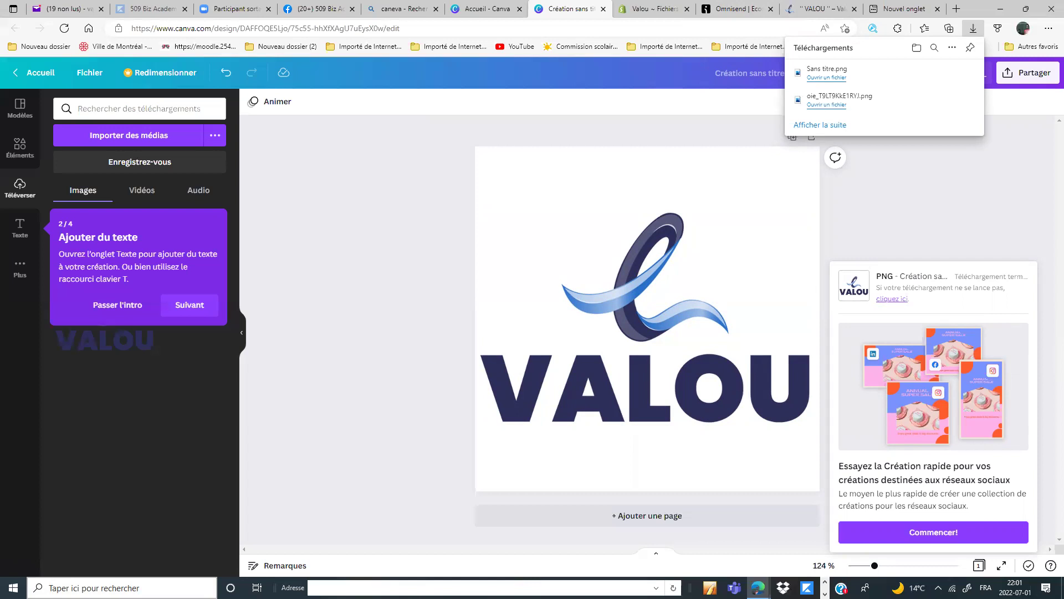
Step: Back in Omnisend, start replacing the popup's theme image from the Downloads folder
{"action": "left_click", "coordinate": [725, 10]}
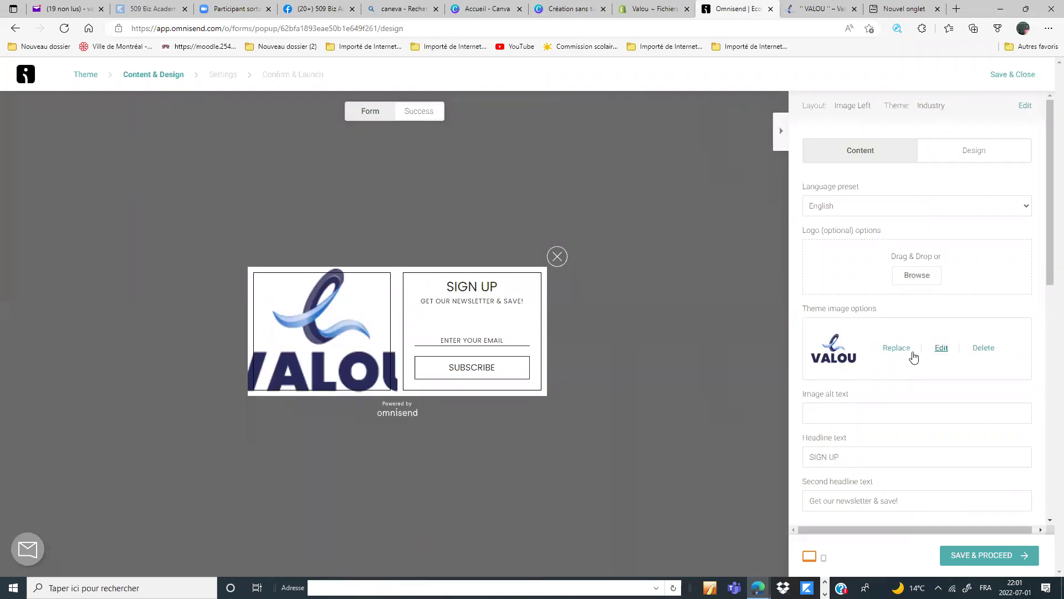
{"action": "left_click", "coordinate": [895, 349]}
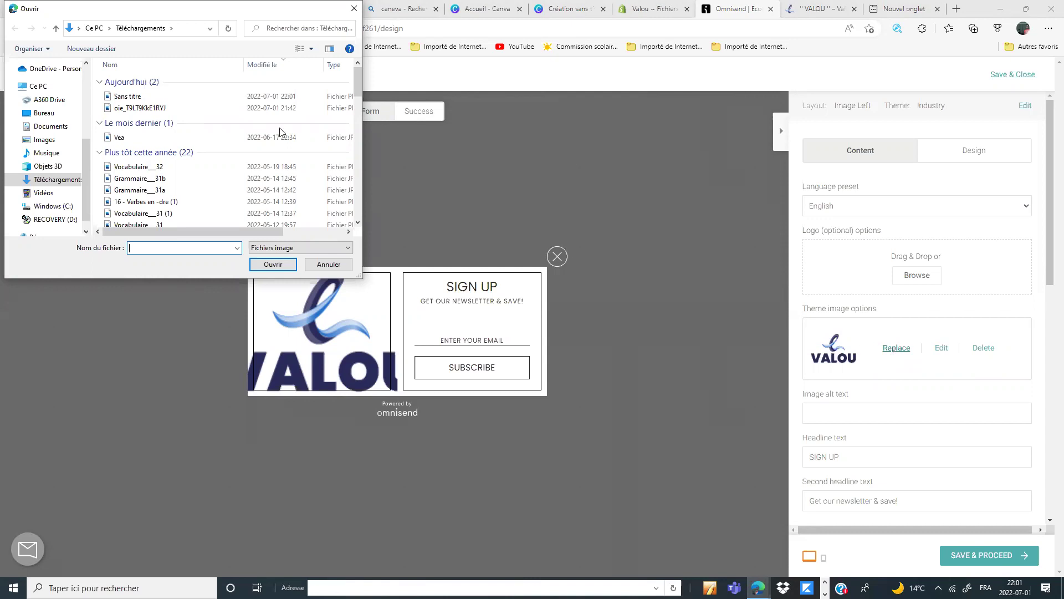
Step: Set the popup's theme image to the 'Sans titre' PNG, then return to the Canva design
{"action": "left_click", "coordinate": [130, 97]}
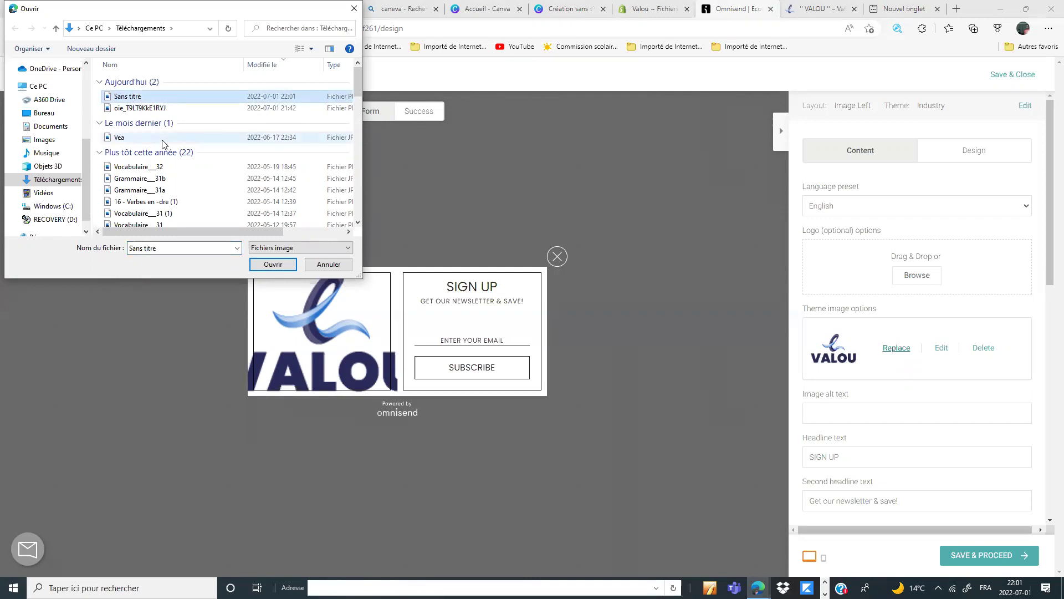
{"action": "left_click", "coordinate": [266, 265]}
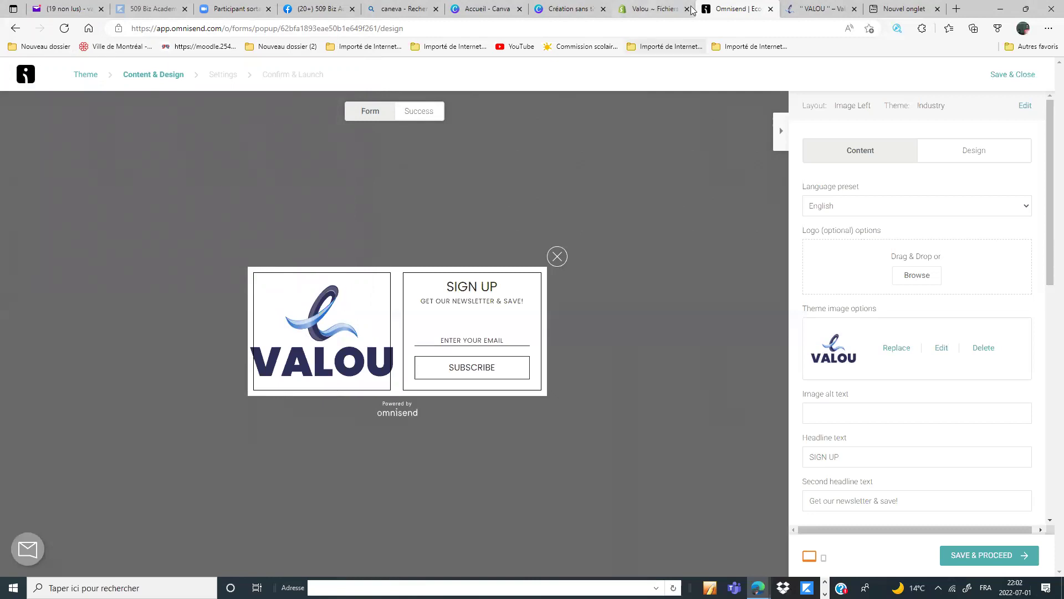
{"action": "left_click", "coordinate": [563, 10]}
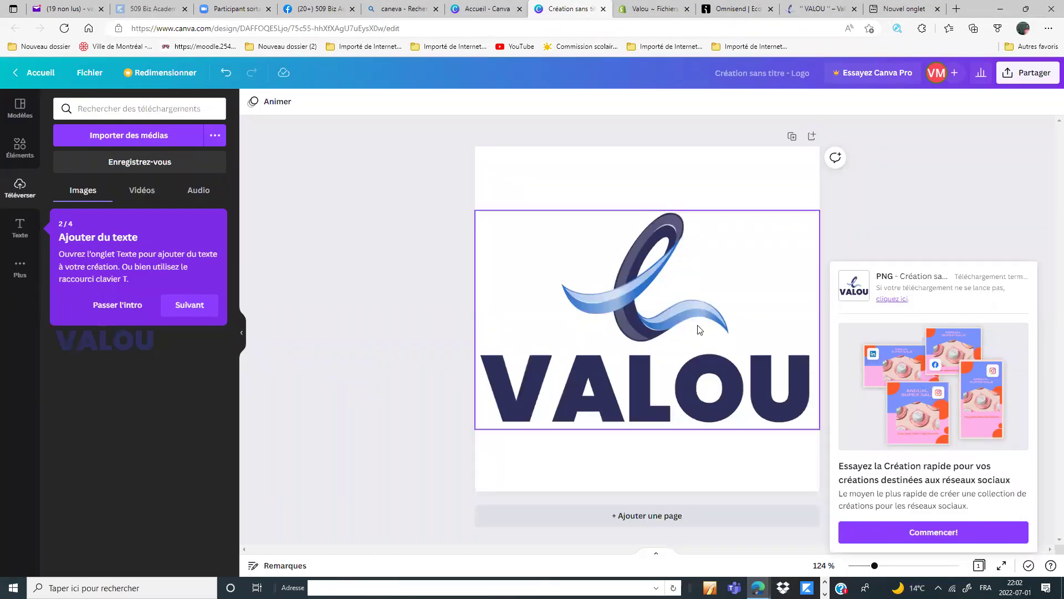
Step: Make the VALOU logo slightly narrower within the page edges and centre it vertically
{"action": "left_click", "coordinate": [802, 281]}
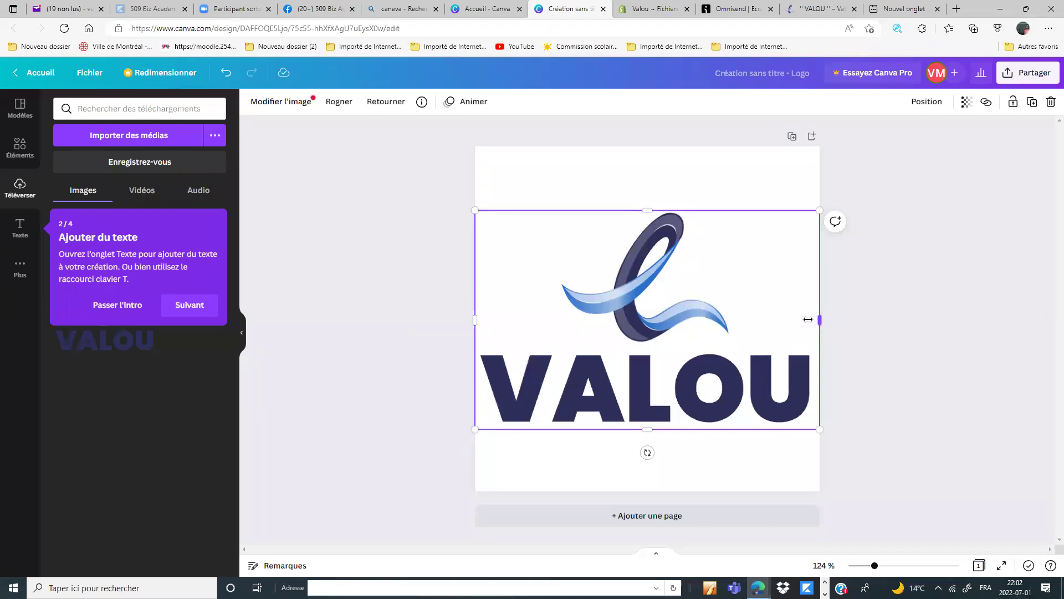
{"action": "left_click_drag", "start_coordinate": [808, 319], "coordinate": [803, 319]}
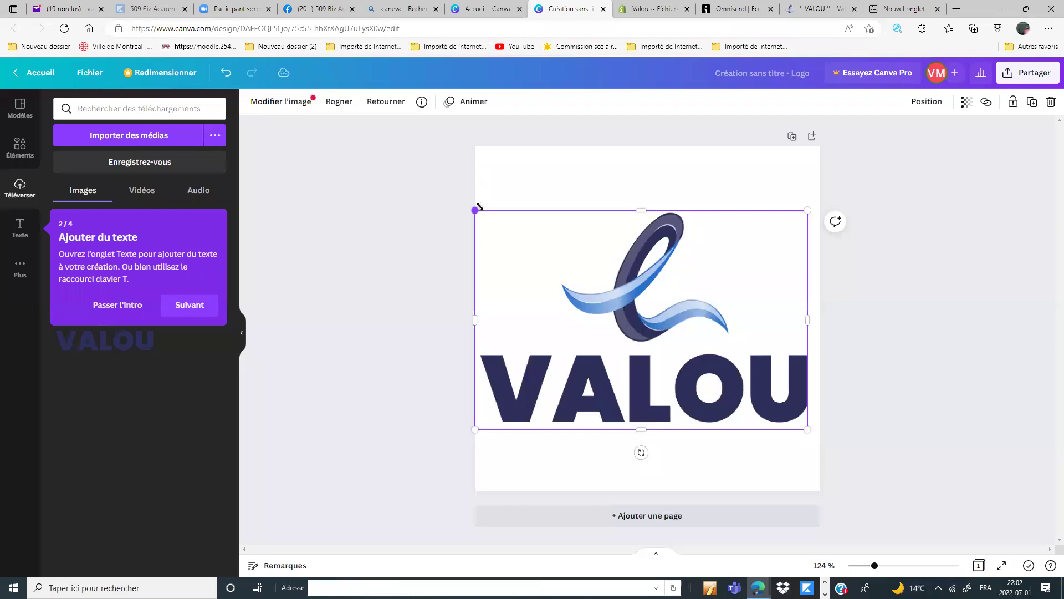
{"action": "left_click_drag", "start_coordinate": [480, 206], "coordinate": [490, 217]}
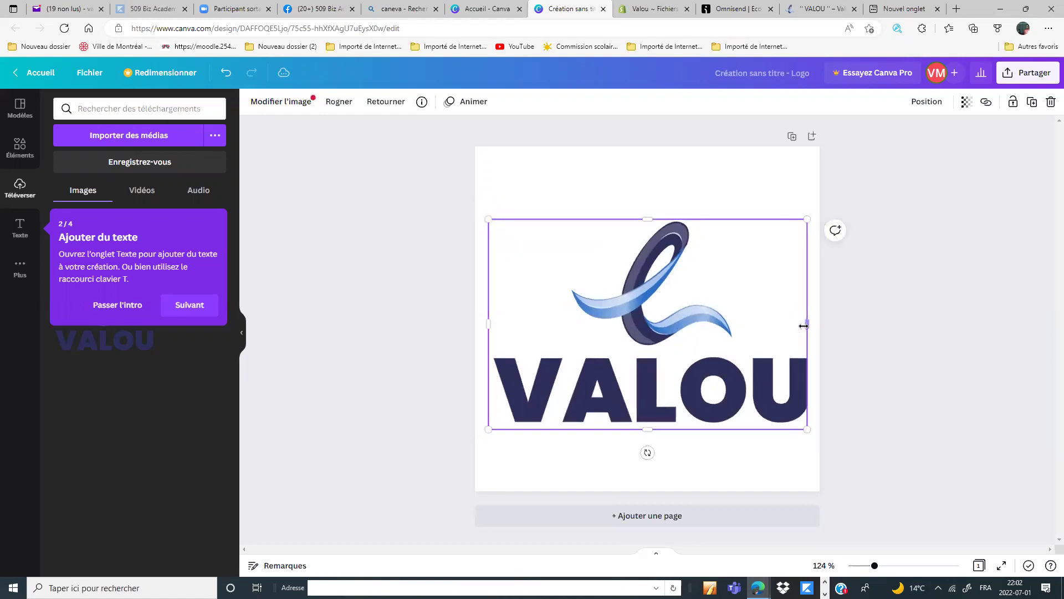
{"action": "left_click_drag", "start_coordinate": [811, 321], "coordinate": [818, 323]}
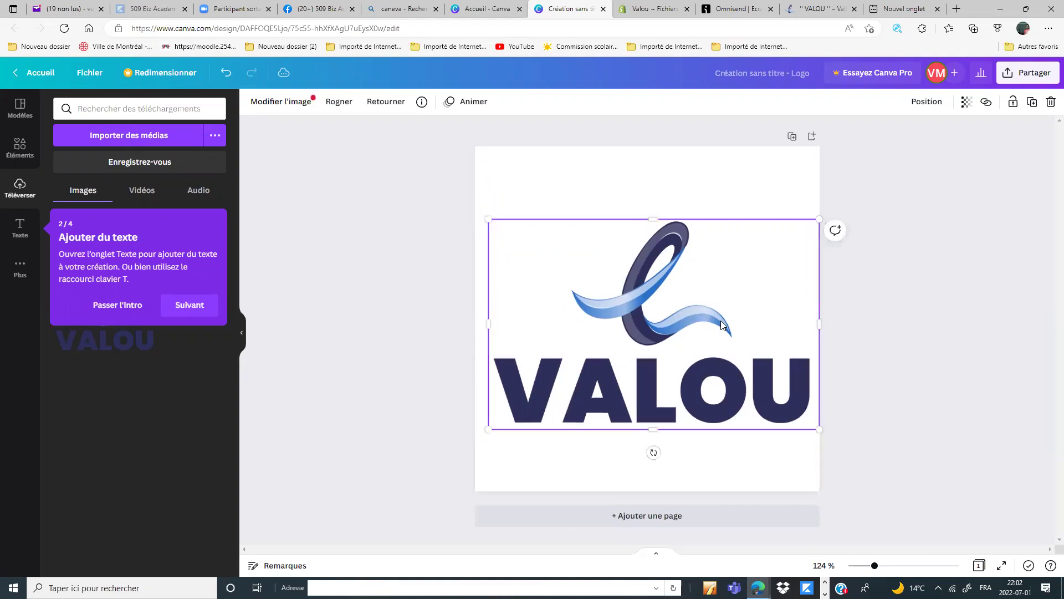
{"action": "left_click_drag", "start_coordinate": [703, 323], "coordinate": [737, 319]}
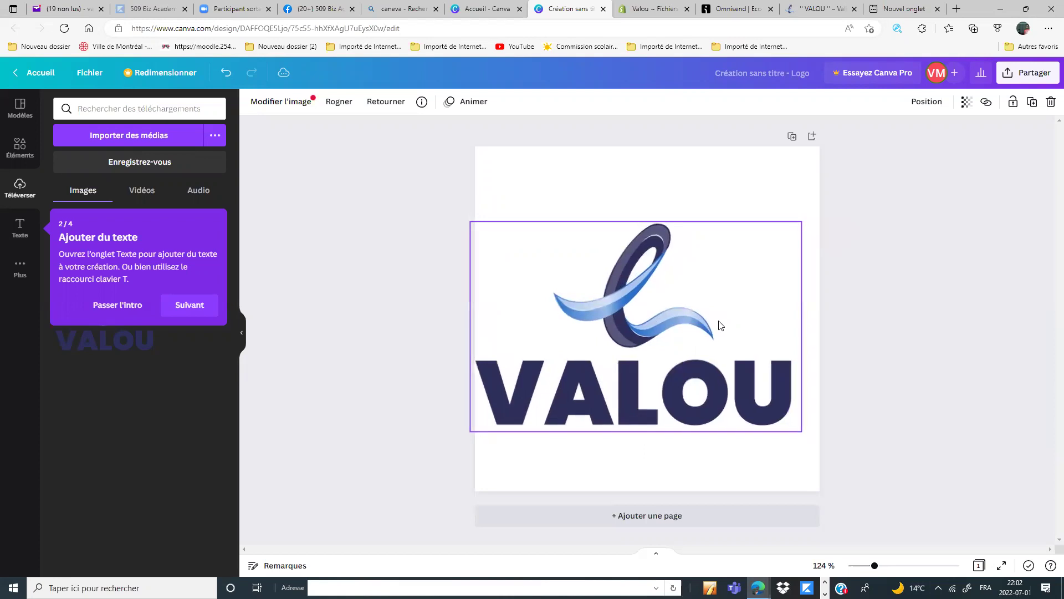
{"action": "left_click", "coordinate": [932, 105]}
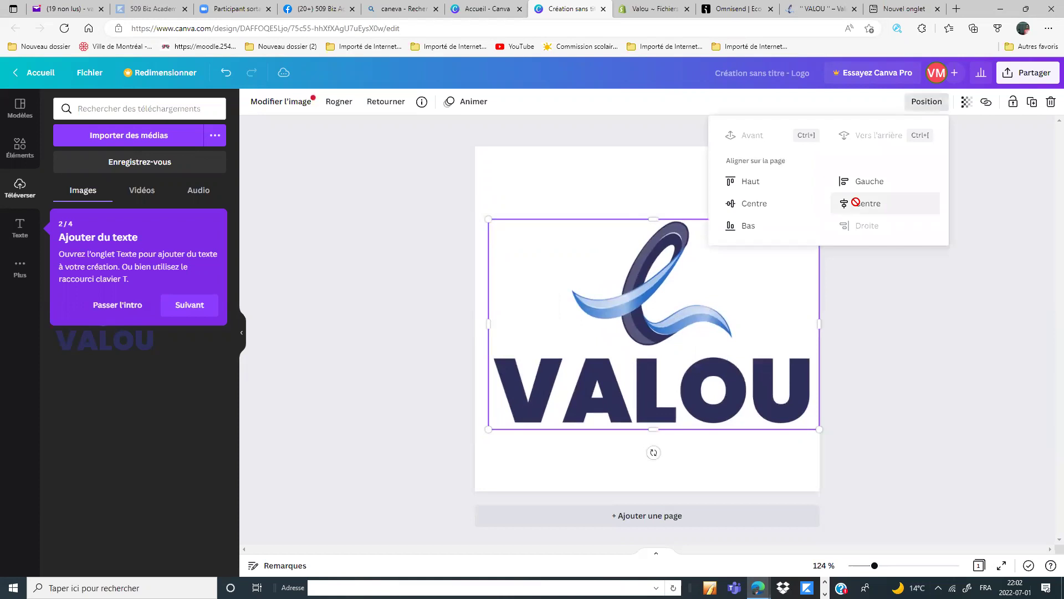
{"action": "left_click", "coordinate": [754, 205]}
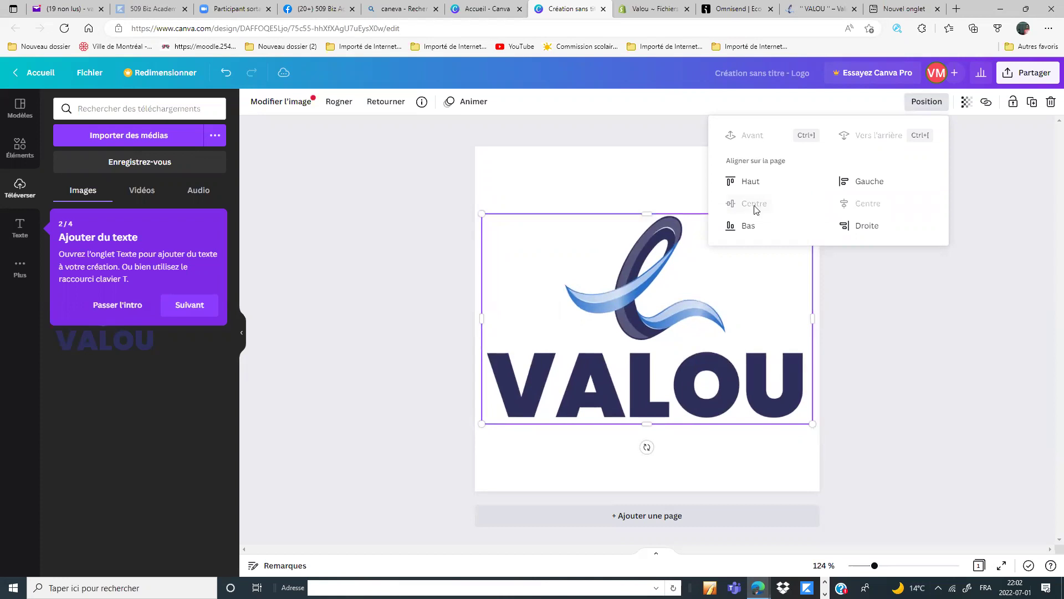
{"action": "left_click", "coordinate": [926, 352]}
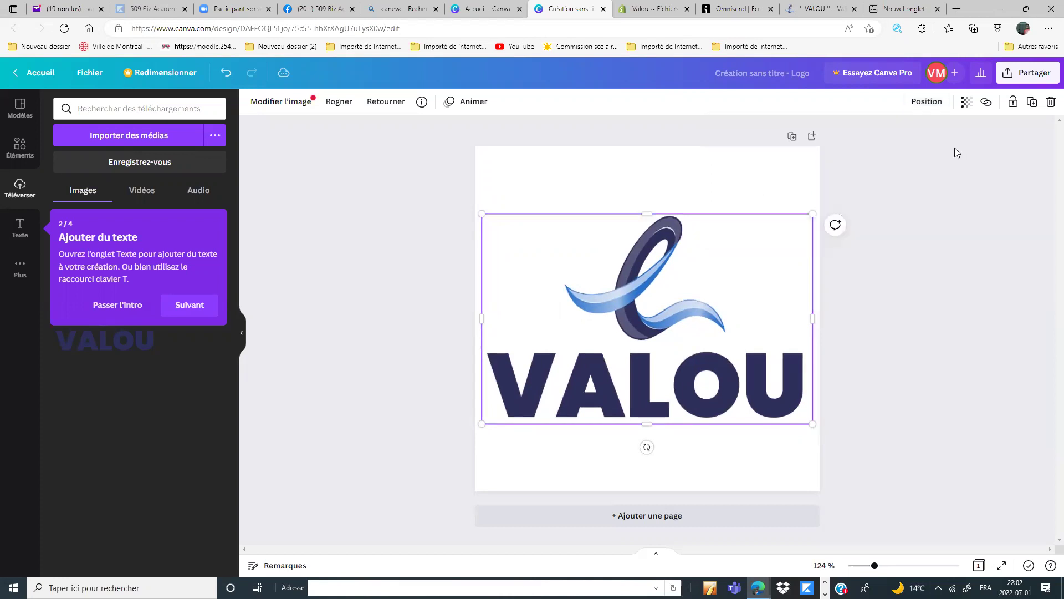
Step: Re-export the resized logo design as a PNG and go back to the Omnisend editor
{"action": "left_click", "coordinate": [1039, 75]}
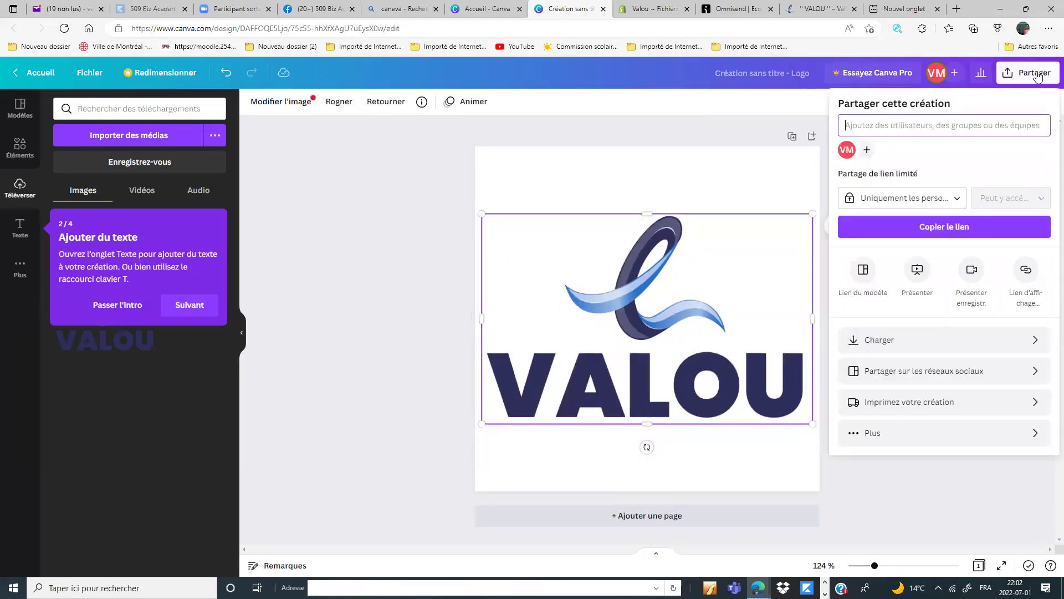
{"action": "left_click", "coordinate": [895, 340]}
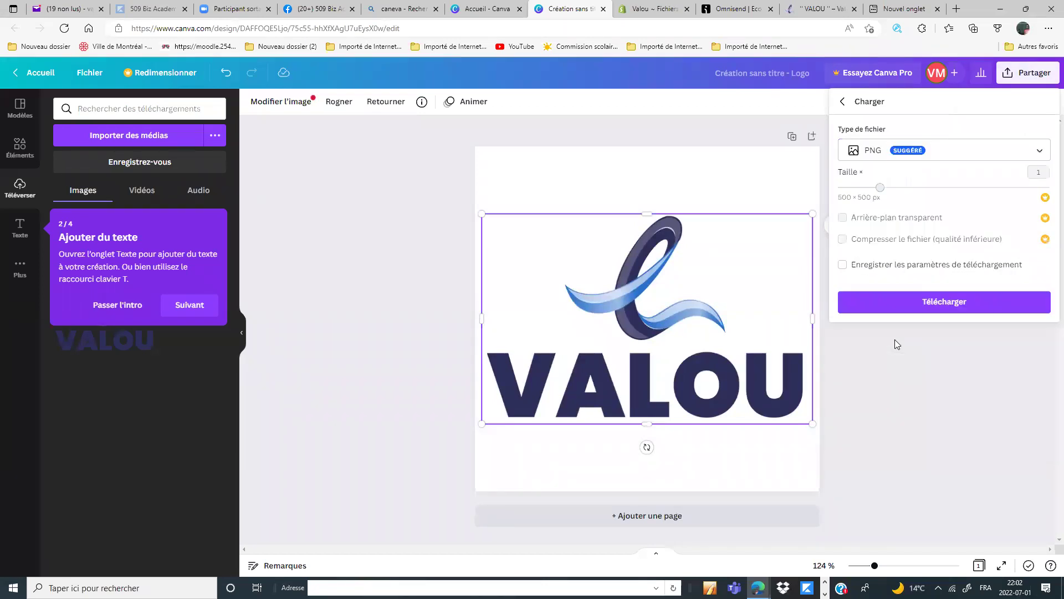
{"action": "left_click", "coordinate": [916, 305]}
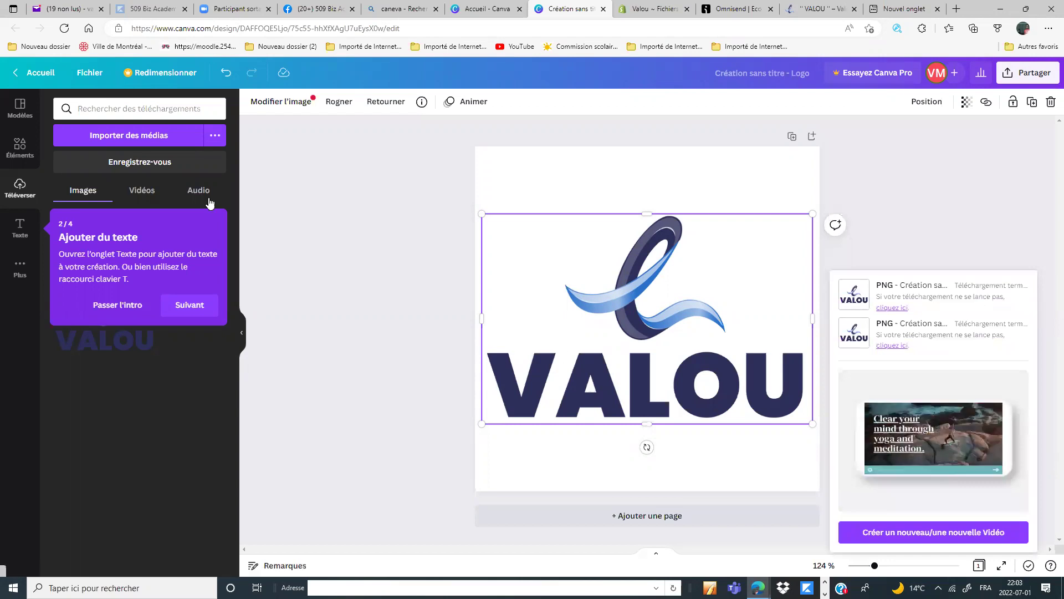
{"action": "left_click", "coordinate": [724, 10]}
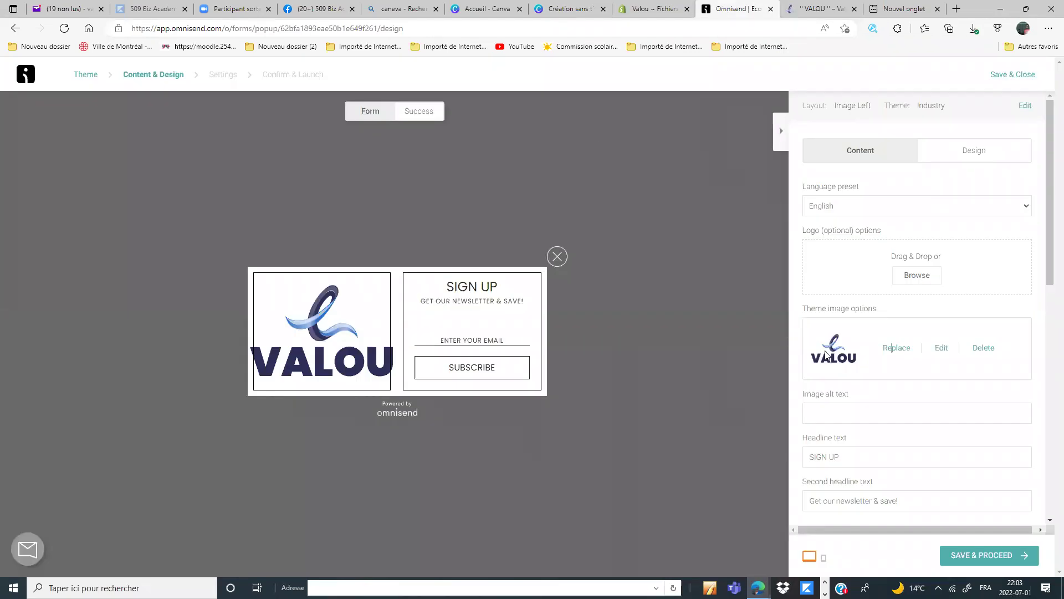
Step: Replace the popup's theme image with the 'Sans titre (1)' PNG
{"action": "left_click", "coordinate": [893, 349]}
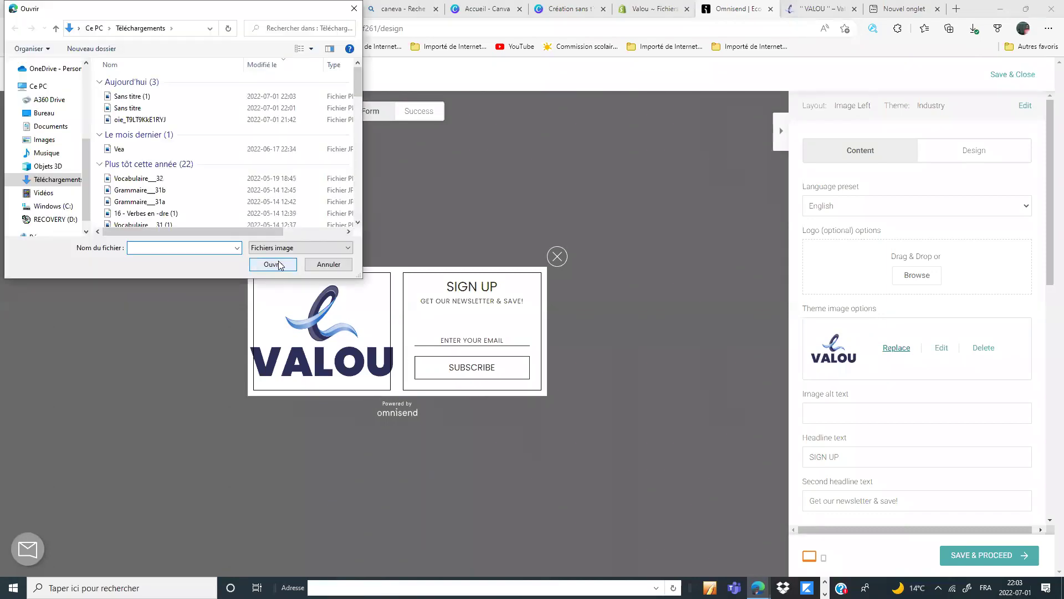
{"action": "left_click", "coordinate": [146, 97]}
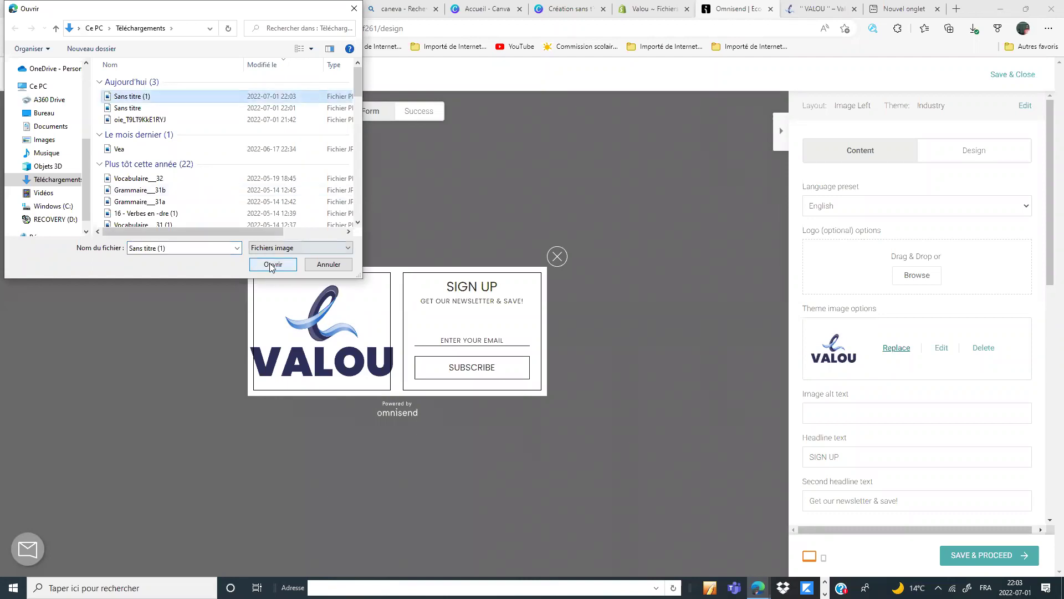
{"action": "left_click", "coordinate": [272, 264]}
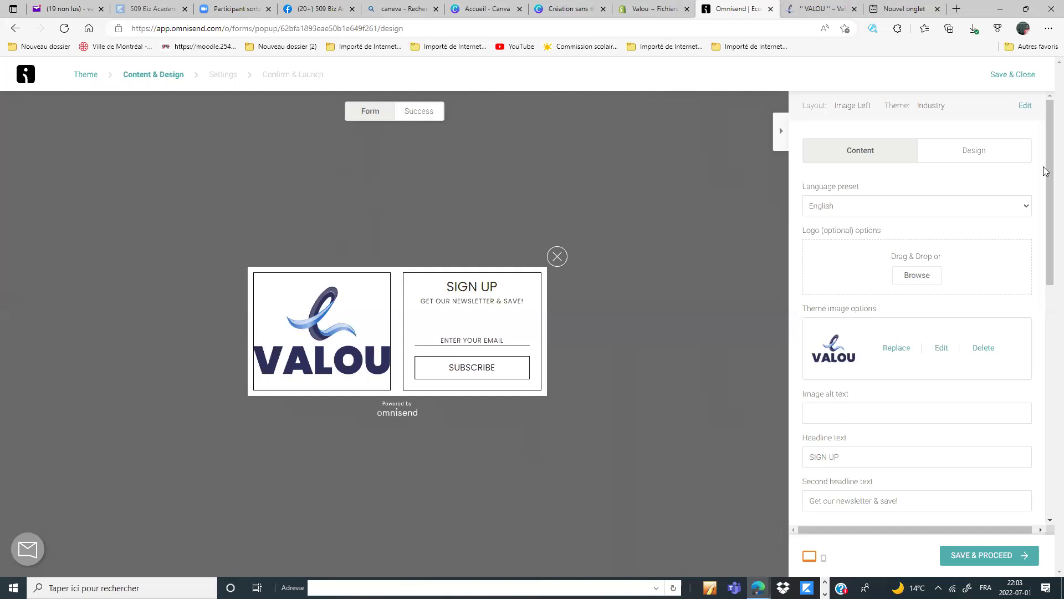
{"action": "left_click", "coordinate": [970, 153]}
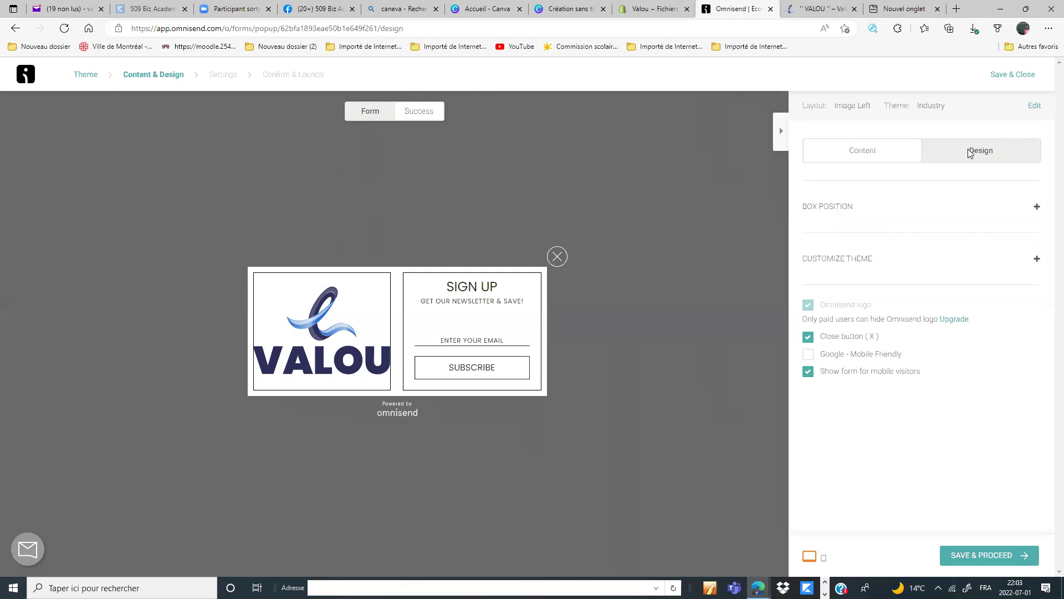
{"action": "left_click", "coordinate": [1033, 260]}
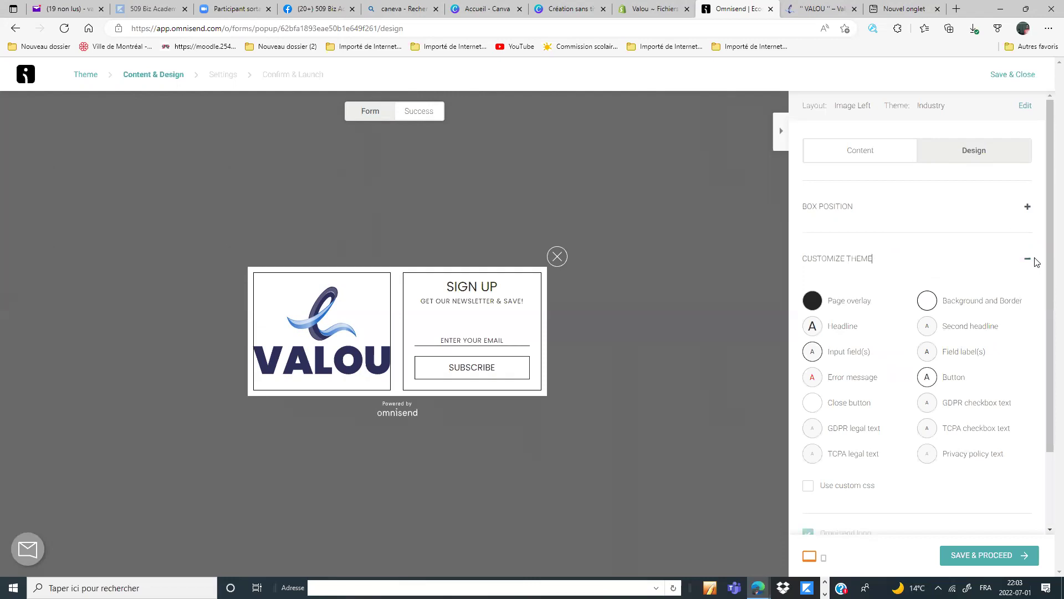
{"action": "left_click", "coordinate": [1026, 262]}
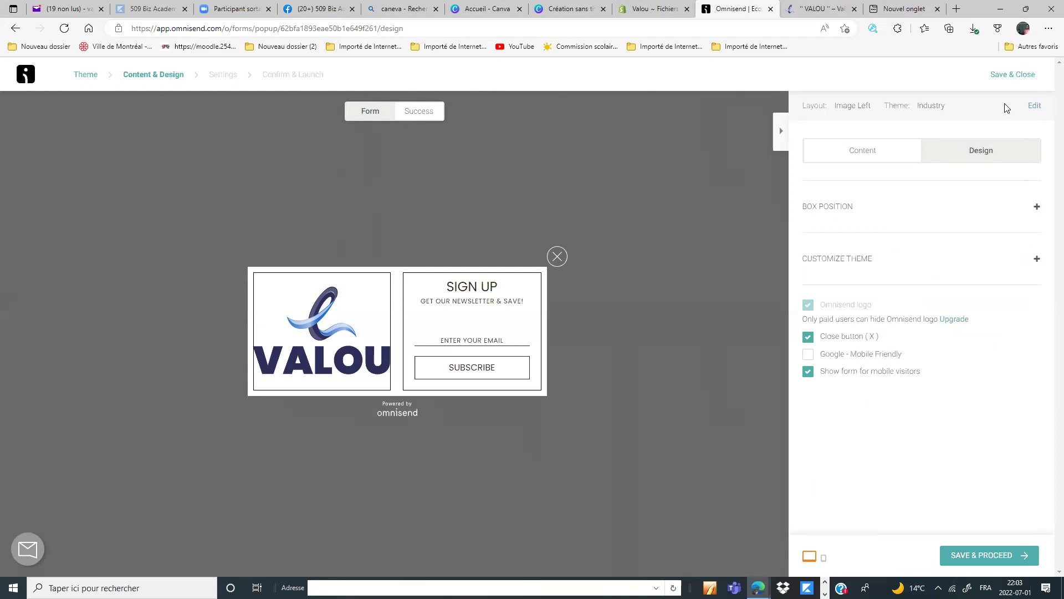
{"action": "left_click", "coordinate": [870, 151]}
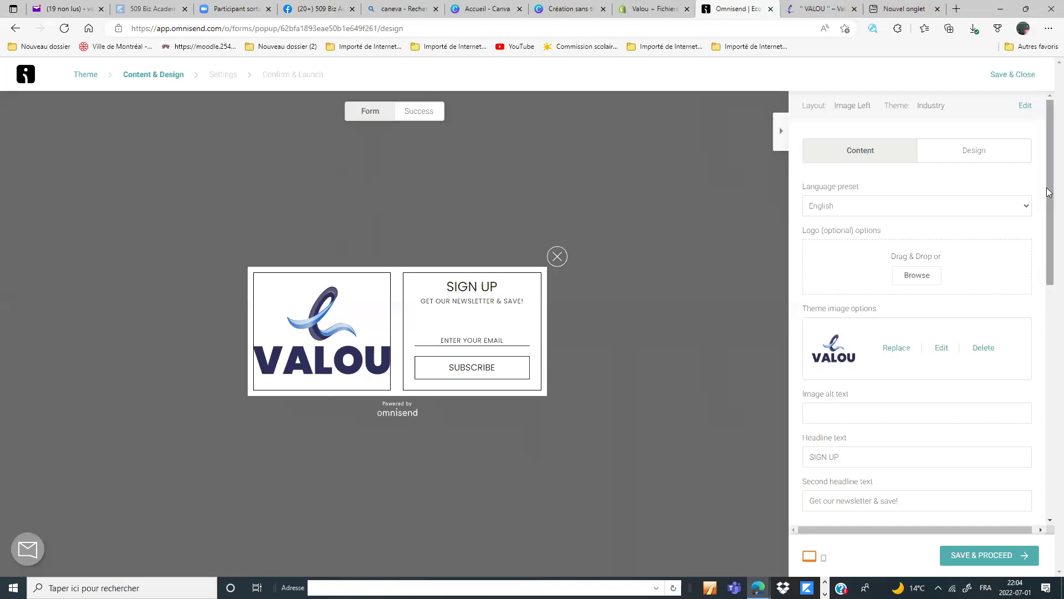
{"action": "left_click_drag", "start_coordinate": [1049, 192], "coordinate": [1048, 248]}
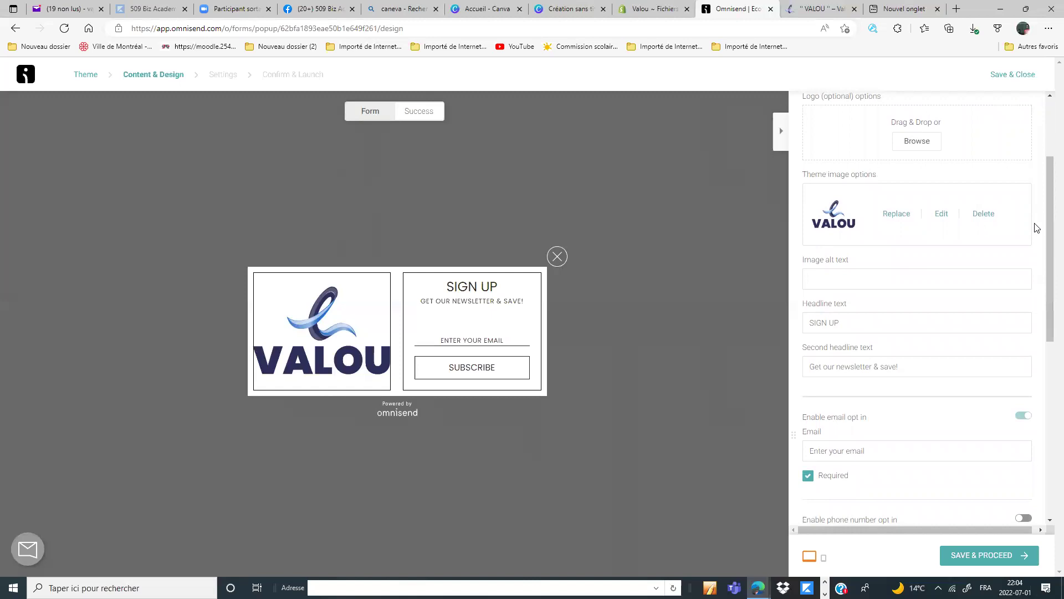
{"action": "triple_click", "coordinate": [1047, 221]}
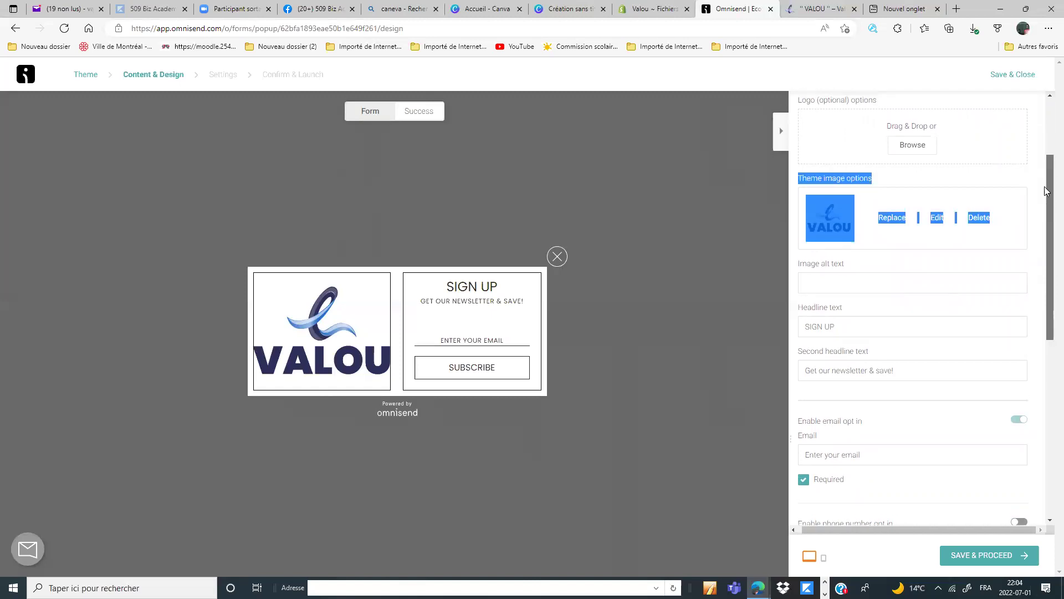
{"action": "left_click_drag", "start_coordinate": [1048, 199], "coordinate": [1044, 107]}
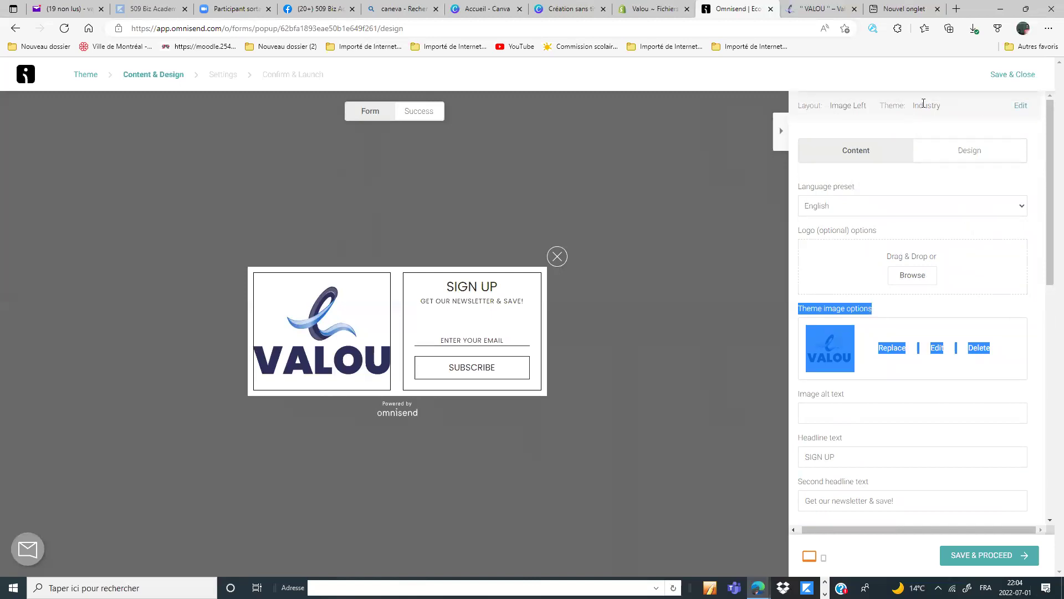
{"action": "left_click", "coordinate": [1022, 107]}
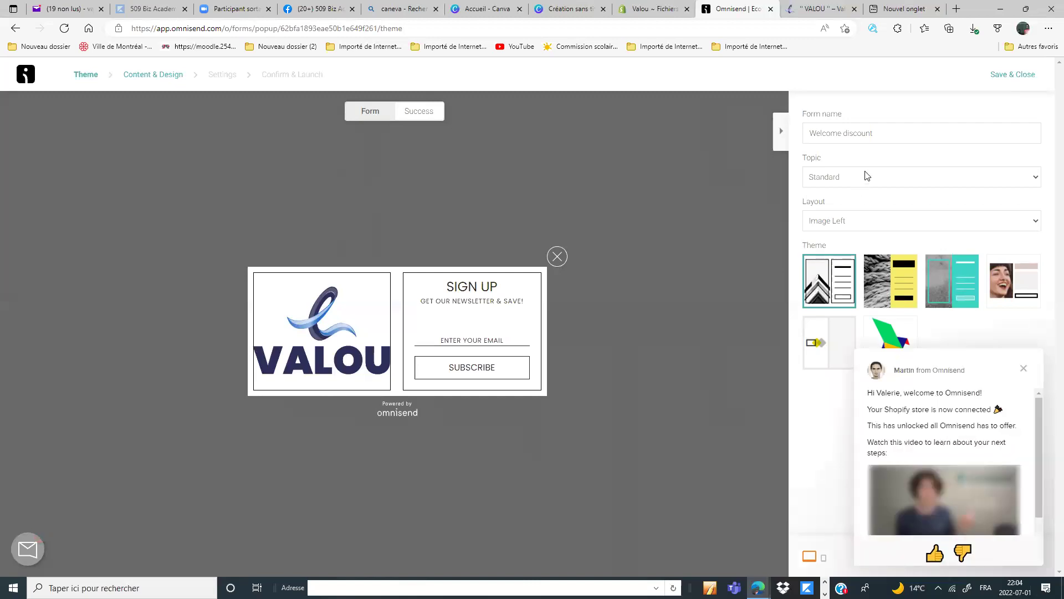
{"action": "left_click", "coordinate": [1024, 371]}
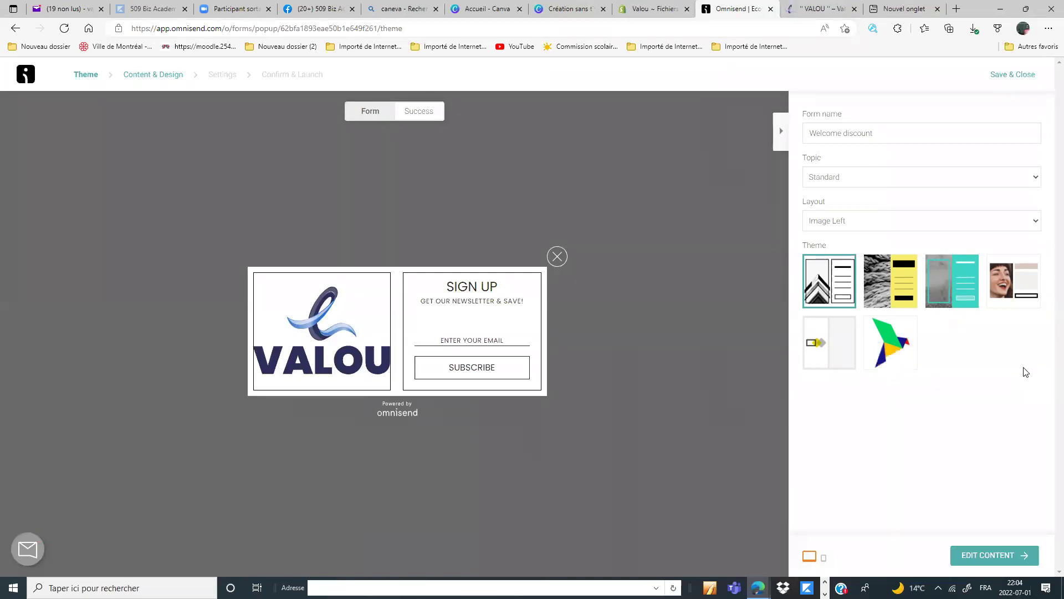
{"action": "left_click", "coordinate": [1036, 177]}
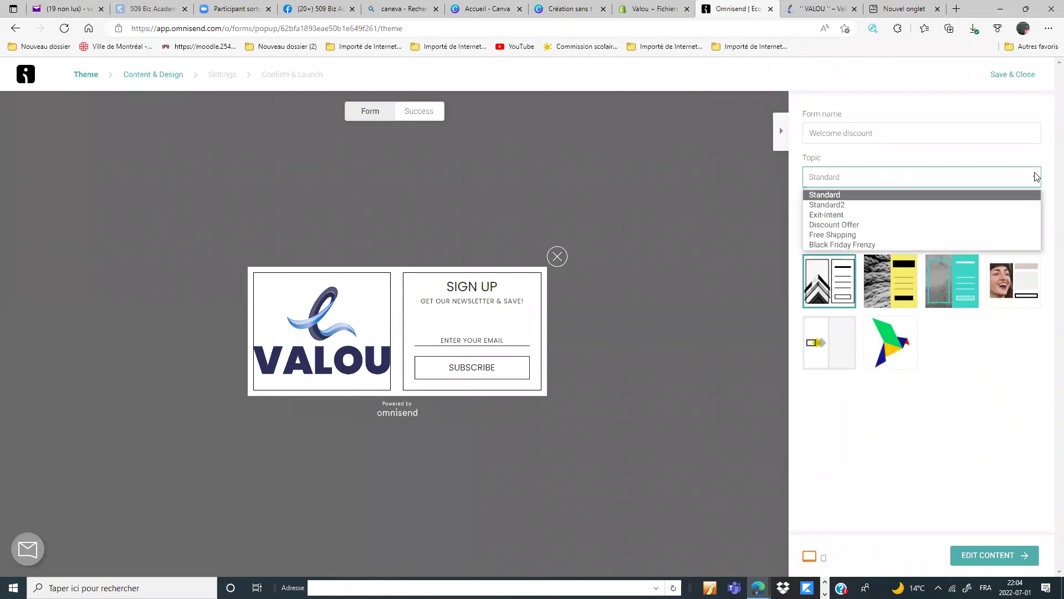
{"action": "left_click", "coordinate": [836, 205]}
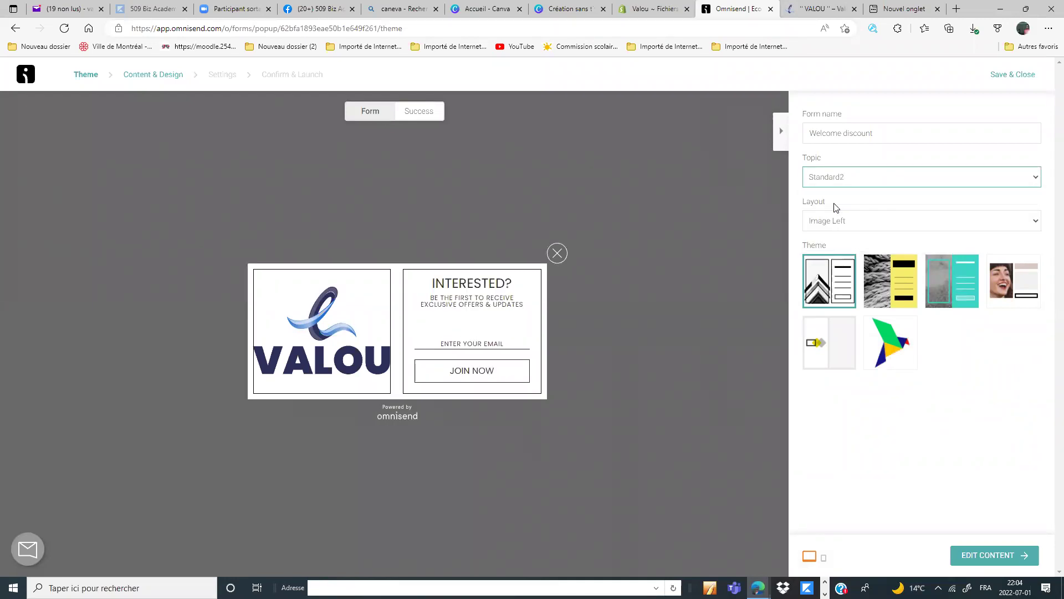
{"action": "left_click", "coordinate": [867, 177]}
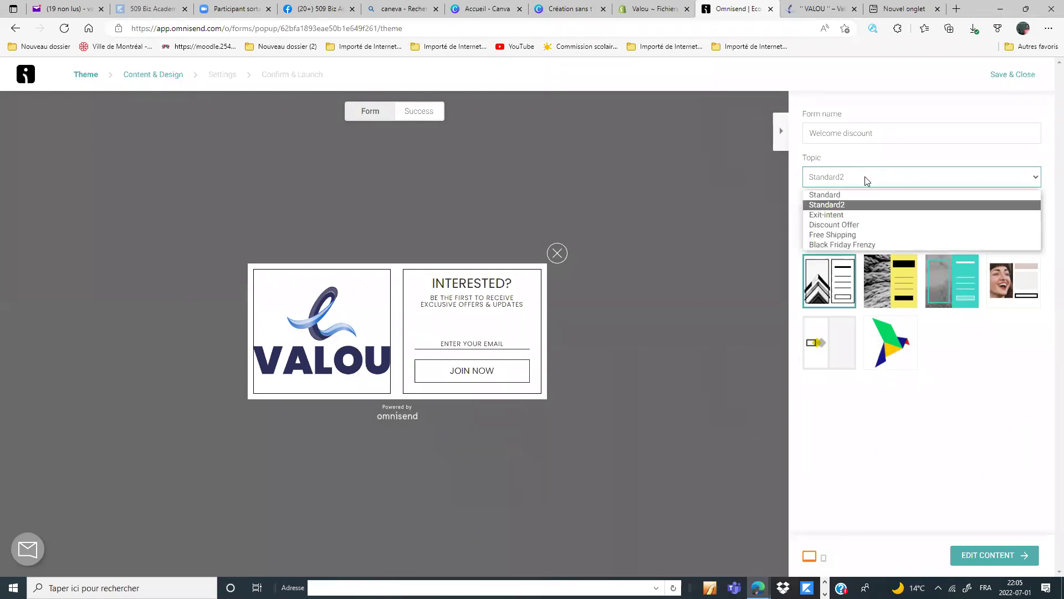
{"action": "left_click", "coordinate": [827, 195]}
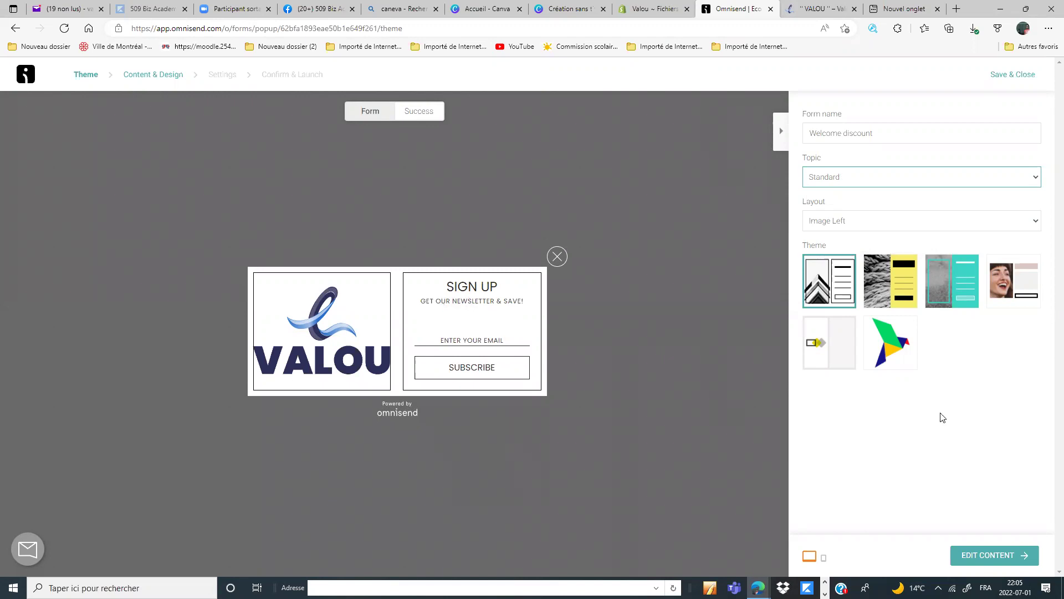
{"action": "left_click", "coordinate": [970, 558]}
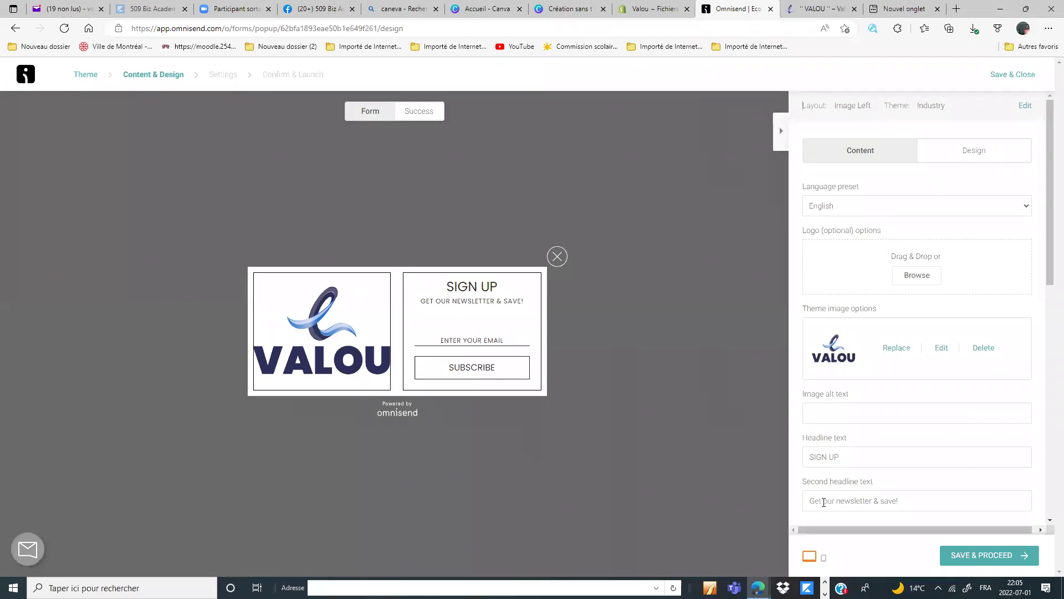
Step: Rewrite the second headline to read 'Get 10 % for the first order!'
{"action": "left_click_drag", "start_coordinate": [824, 501], "coordinate": [896, 497]}
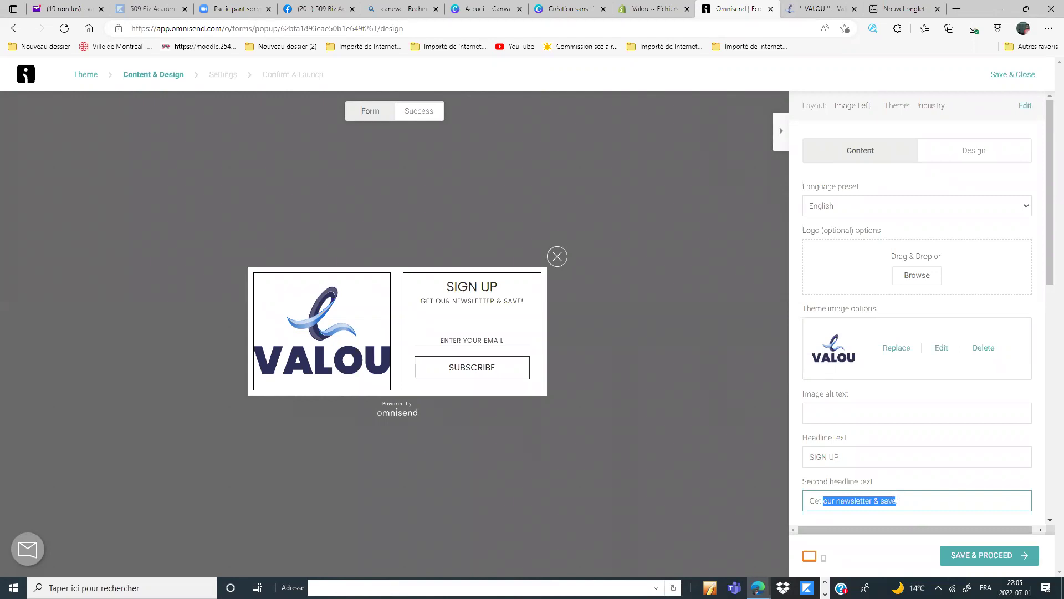
{"action": "type", "text": "10!"}
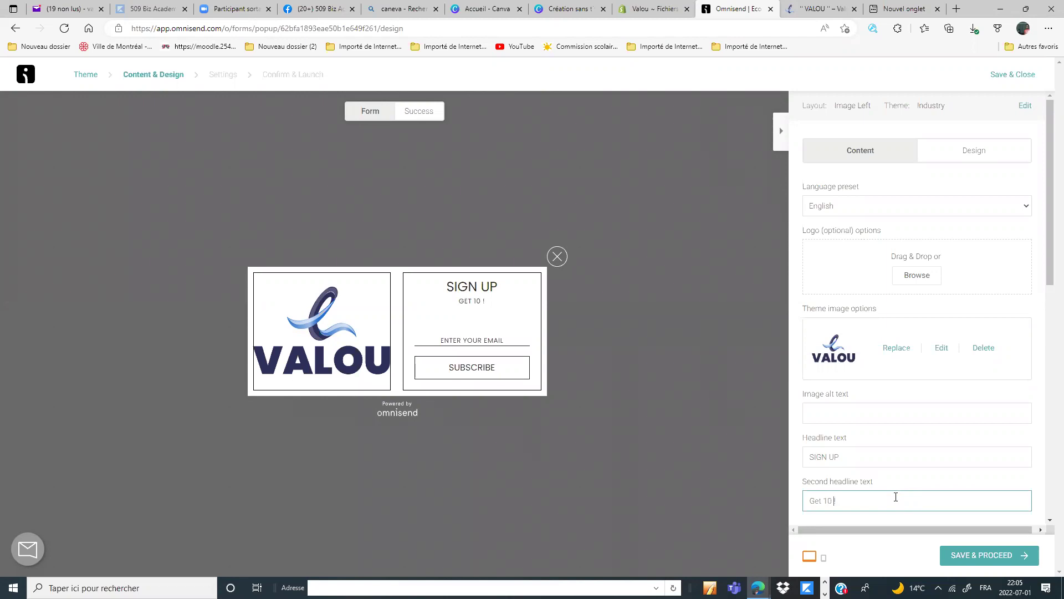
{"action": "type", "text": "%"}
{"action": "type", "text": "."}
{"action": "type", "text": "for the"}
{"action": "type", "text": " fir"}
{"action": "type", "text": "st "}
{"action": "type", "text": "or"}
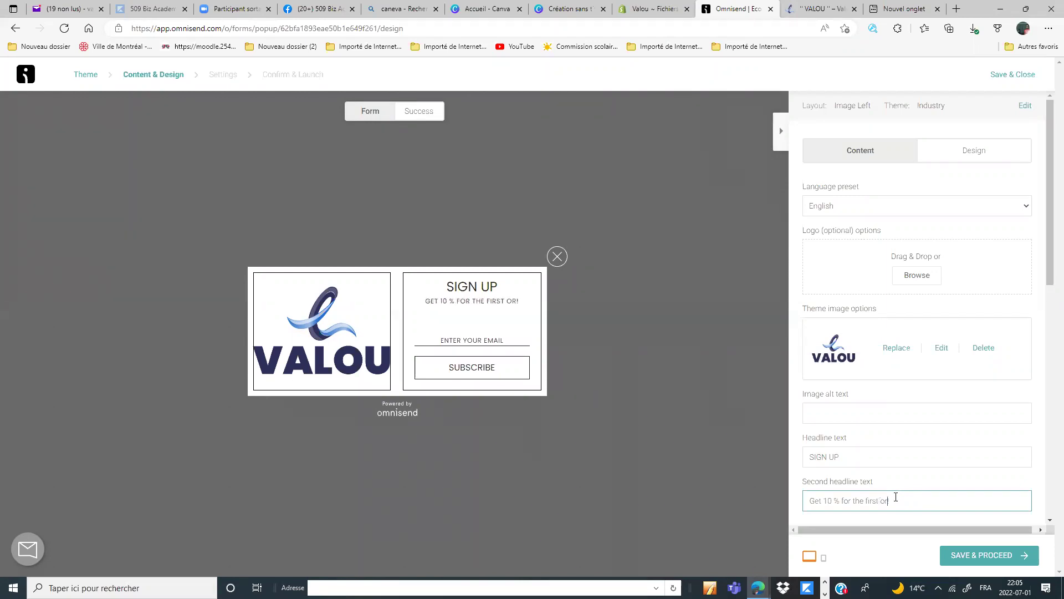
{"action": "type", "text": "der"}
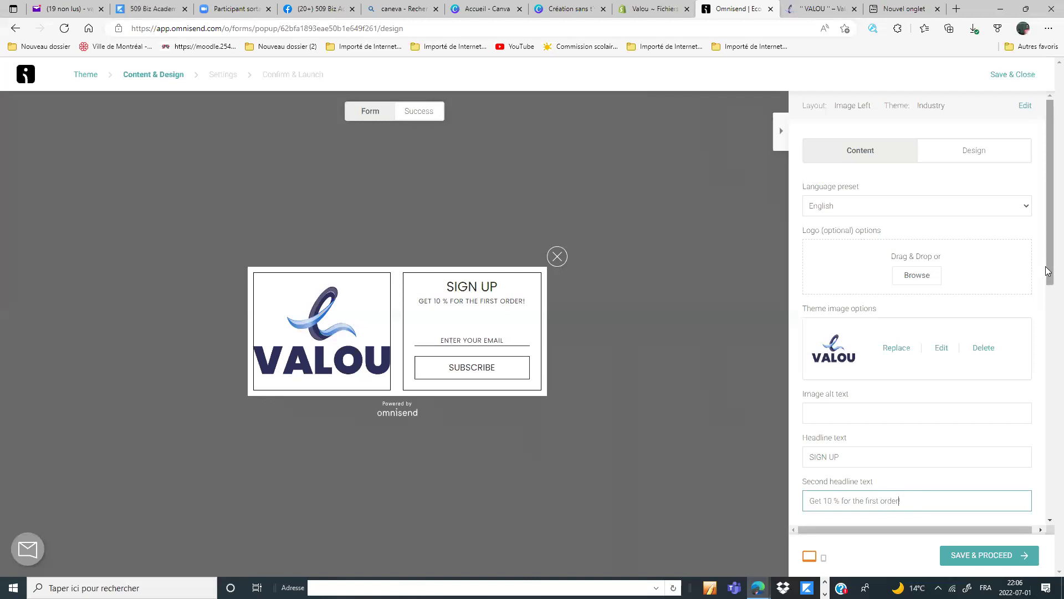
Step: Enable the phone number opt-in so the popup shows a phone and country field
{"action": "scroll", "coordinate": [1049, 320], "scroll_direction": "down", "scroll_amount": 2}
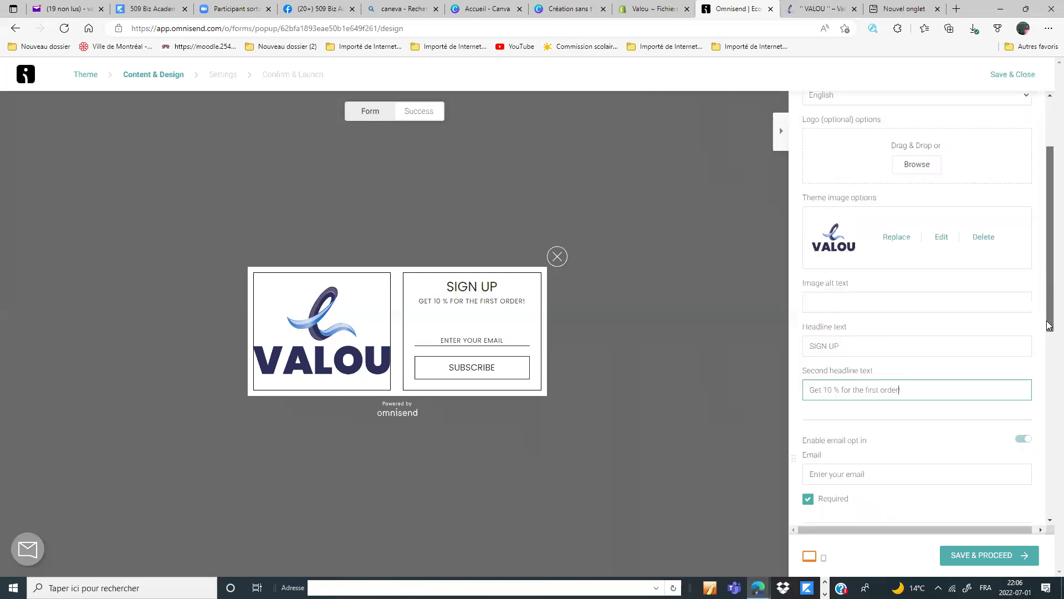
{"action": "scroll", "coordinate": [1049, 328], "scroll_direction": "down", "scroll_amount": 1}
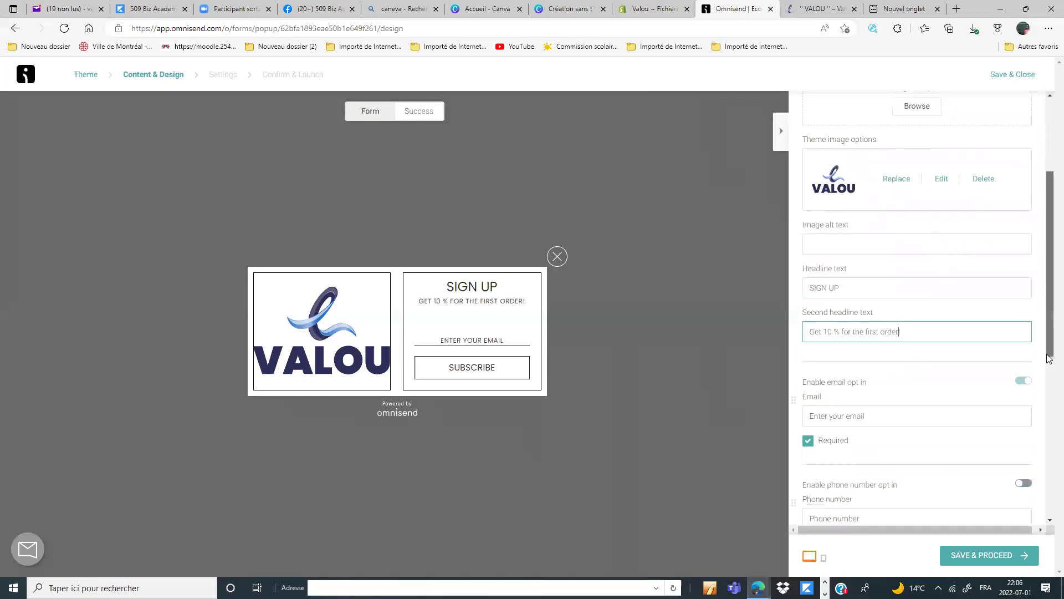
{"action": "scroll", "coordinate": [1049, 363], "scroll_direction": "down", "scroll_amount": 1}
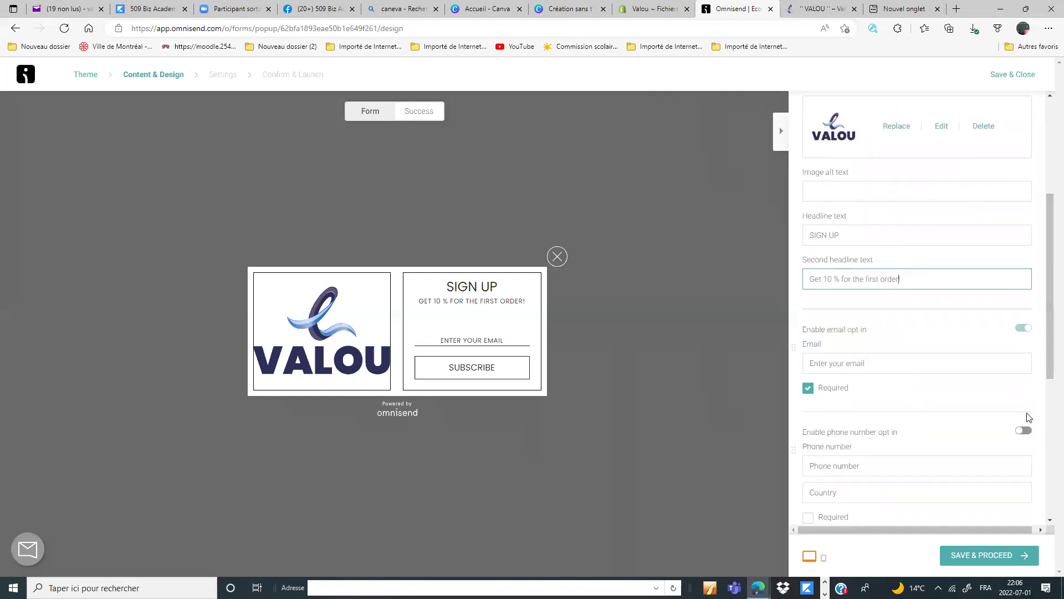
{"action": "left_click", "coordinate": [1024, 432]}
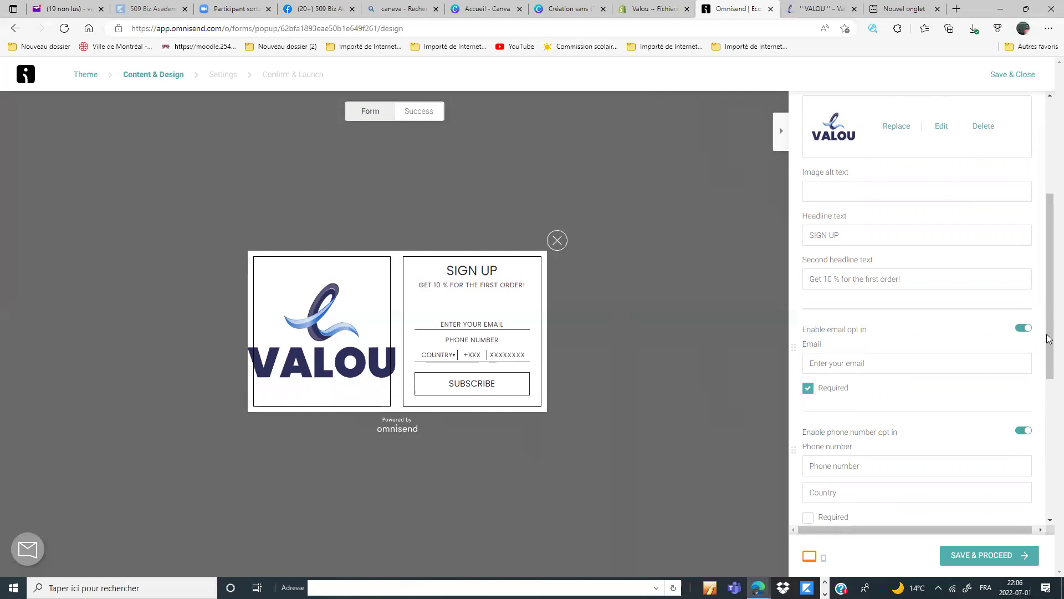
{"action": "left_click_drag", "start_coordinate": [1048, 347], "coordinate": [1049, 372]}
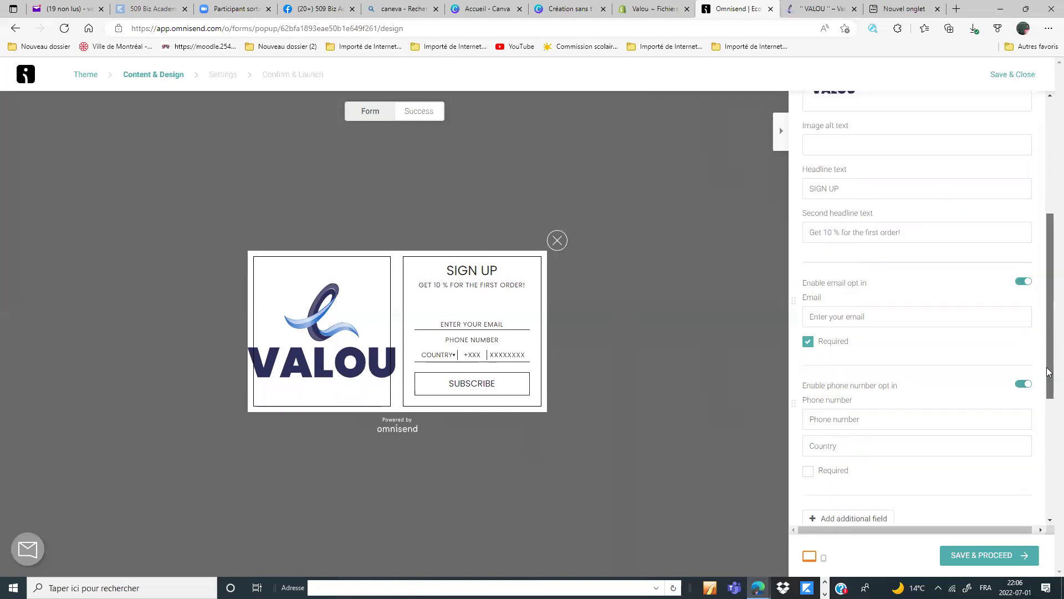
{"action": "scroll", "coordinate": [1049, 372], "scroll_direction": "down", "scroll_amount": 1}
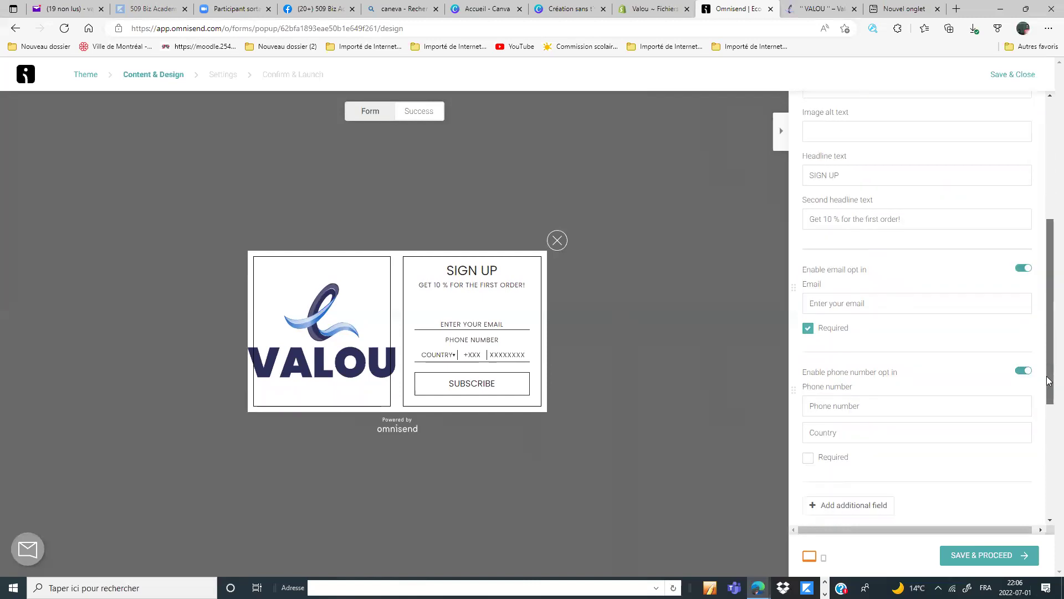
{"action": "scroll", "coordinate": [1049, 416], "scroll_direction": "down", "scroll_amount": 1}
Step: Replace the popup button label 'Subscribe' with 'Get the code'
{"action": "scroll", "coordinate": [1049, 460], "scroll_direction": "down", "scroll_amount": 3}
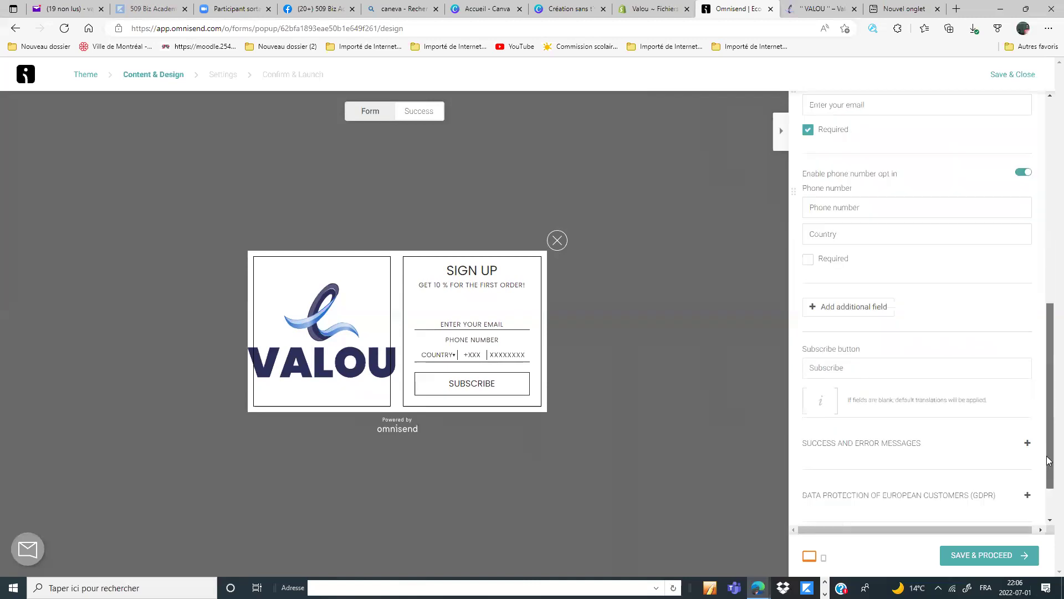
{"action": "scroll", "coordinate": [1048, 460], "scroll_direction": "down", "scroll_amount": 1}
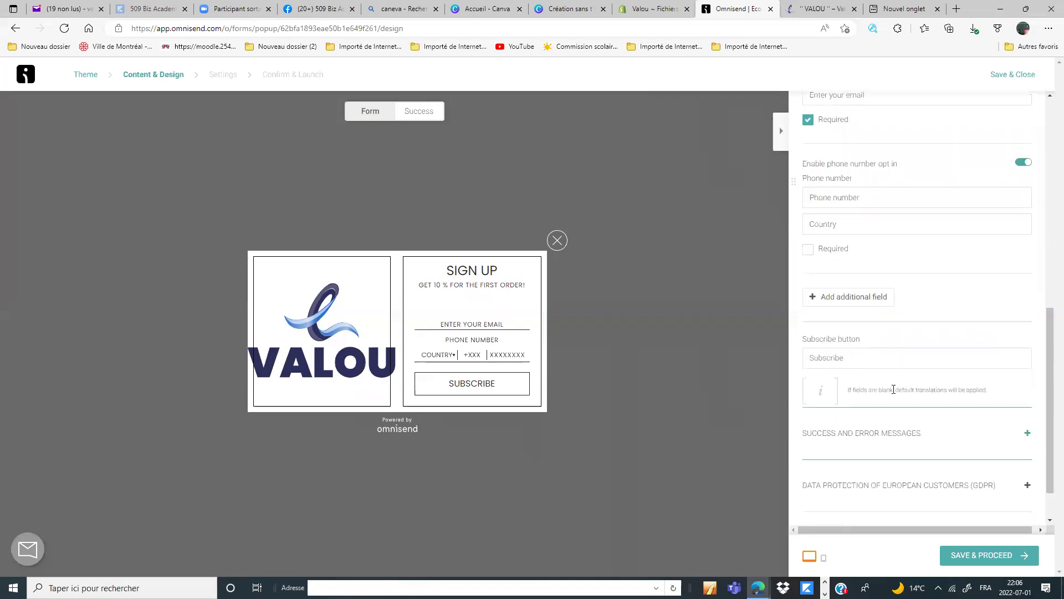
{"action": "left_click", "coordinate": [848, 357]}
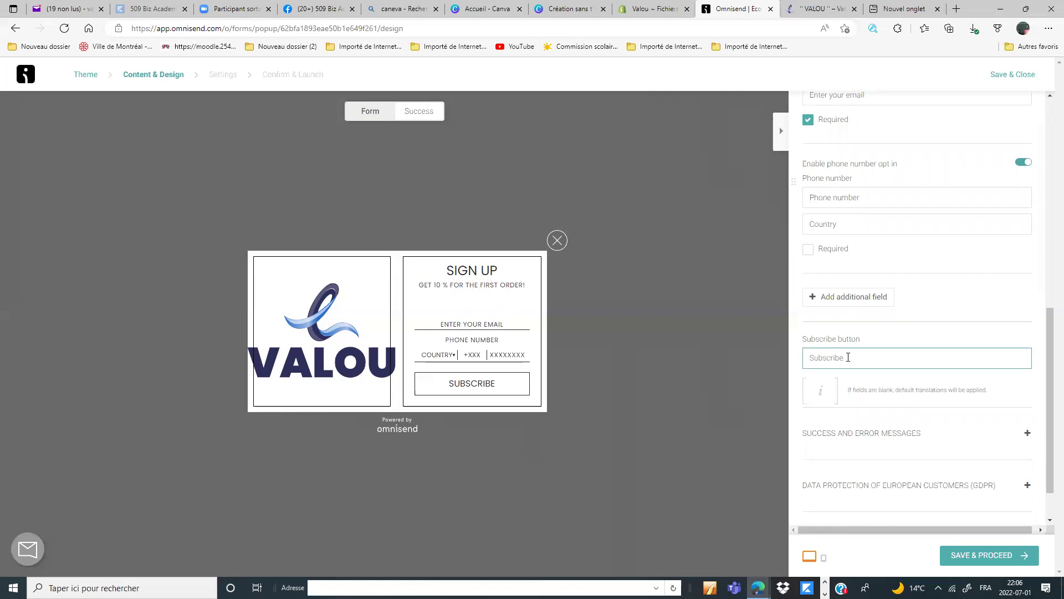
{"action": "double_click", "coordinate": [848, 358]}
{"action": "type", "text": "Get the code"}
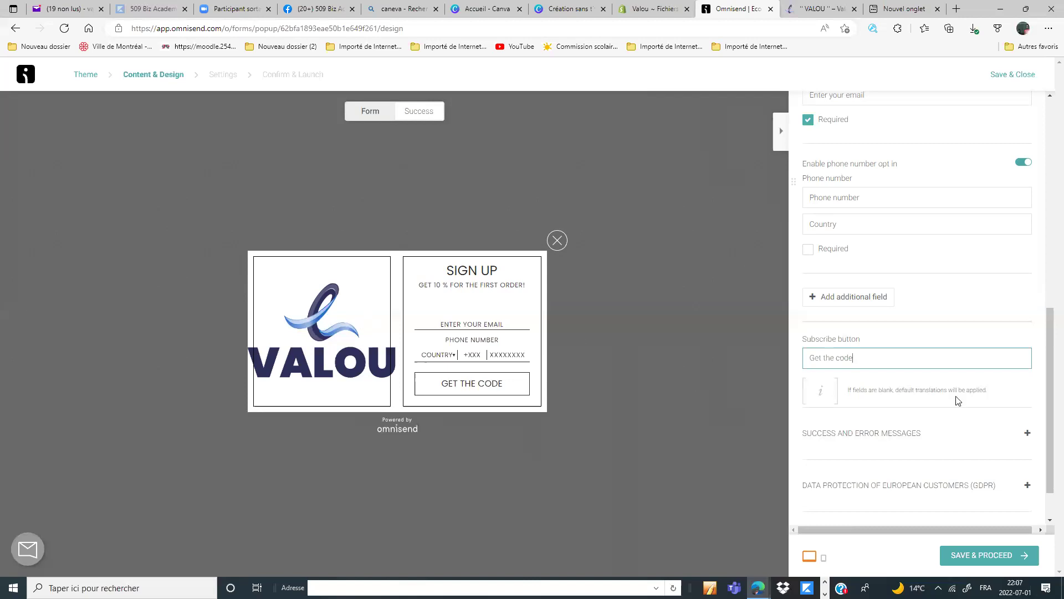
{"action": "left_click_drag", "start_coordinate": [1047, 381], "coordinate": [1048, 401]}
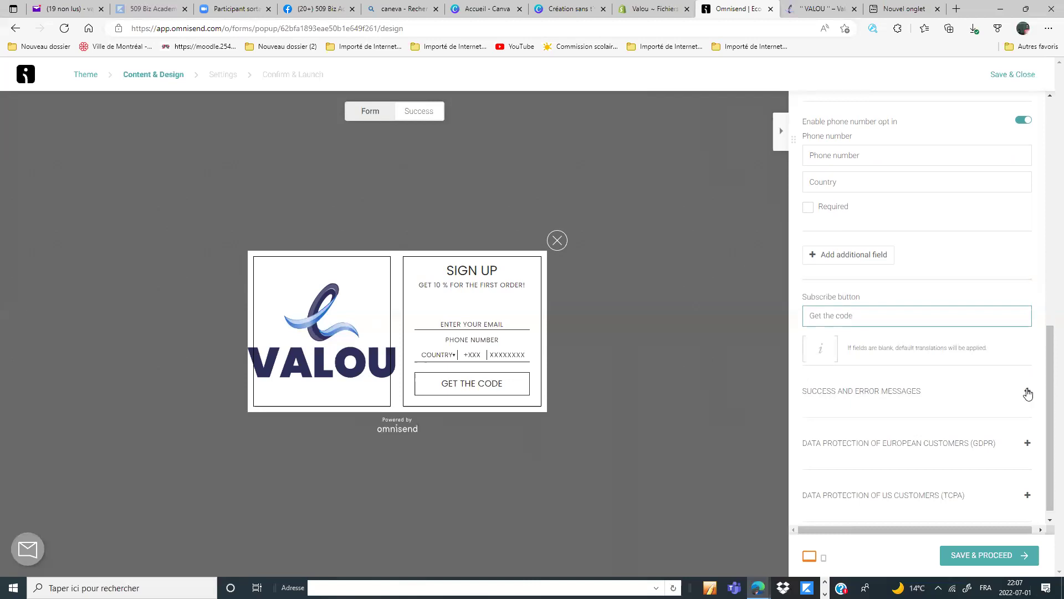
Step: Append 'Here is the code' to the Success message, previewing the Success view
{"action": "left_click", "coordinate": [1027, 391]}
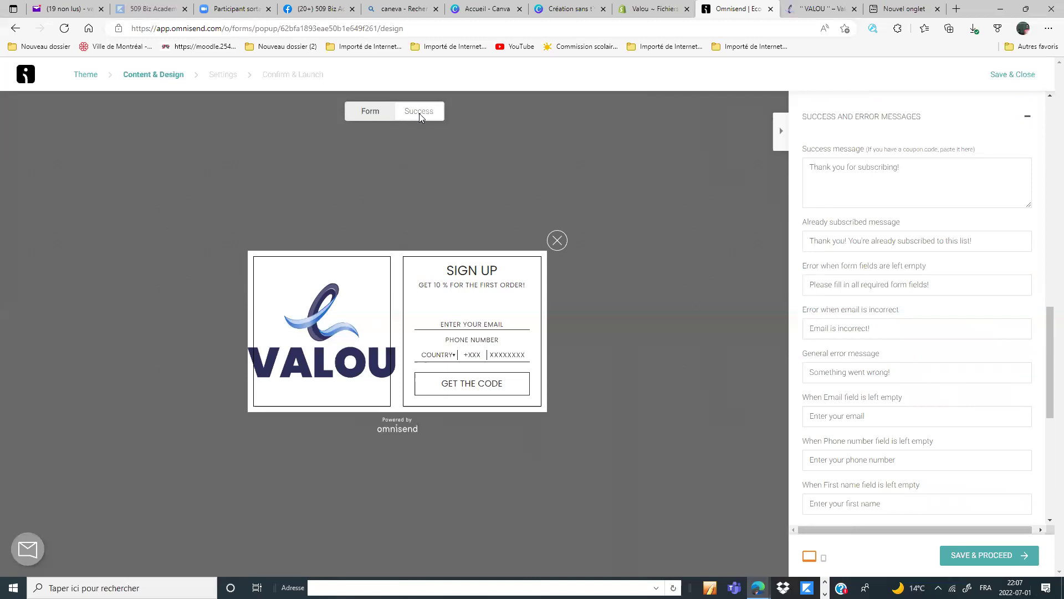
{"action": "left_click", "coordinate": [420, 112]}
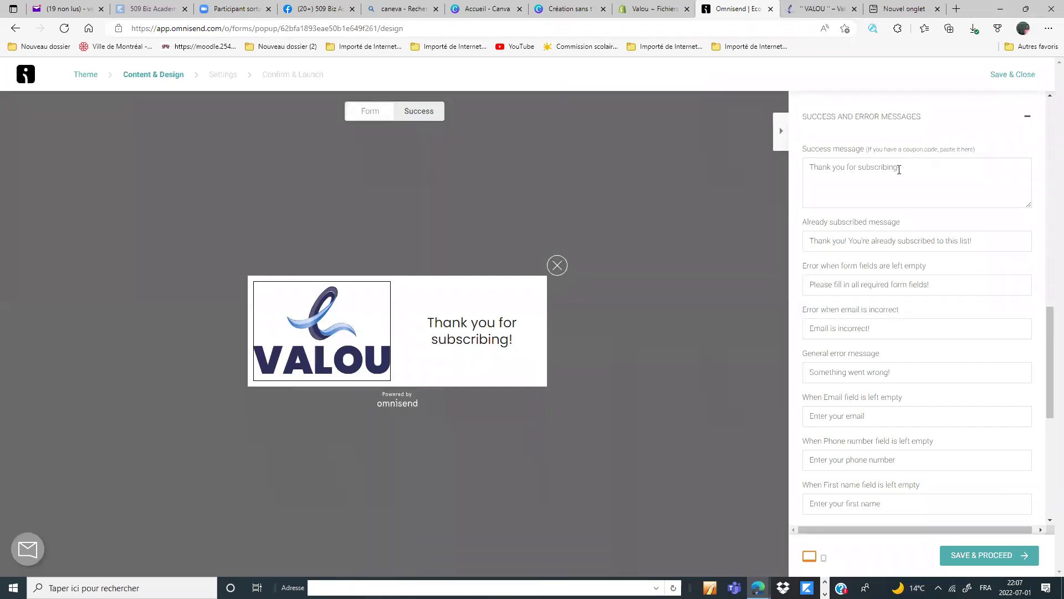
{"action": "left_click", "coordinate": [865, 178]}
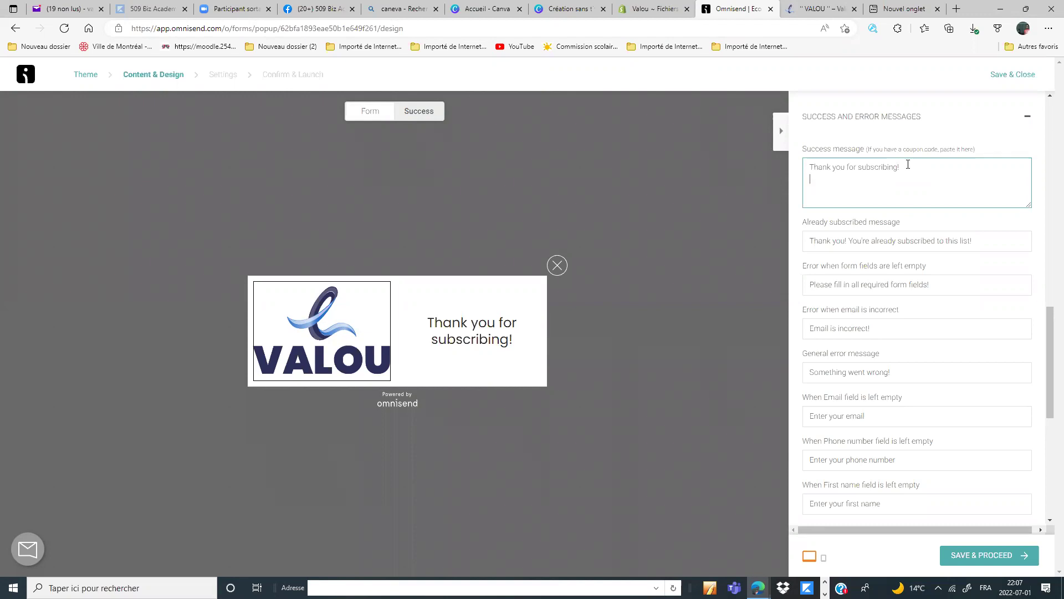
{"action": "type", "text": "H"}
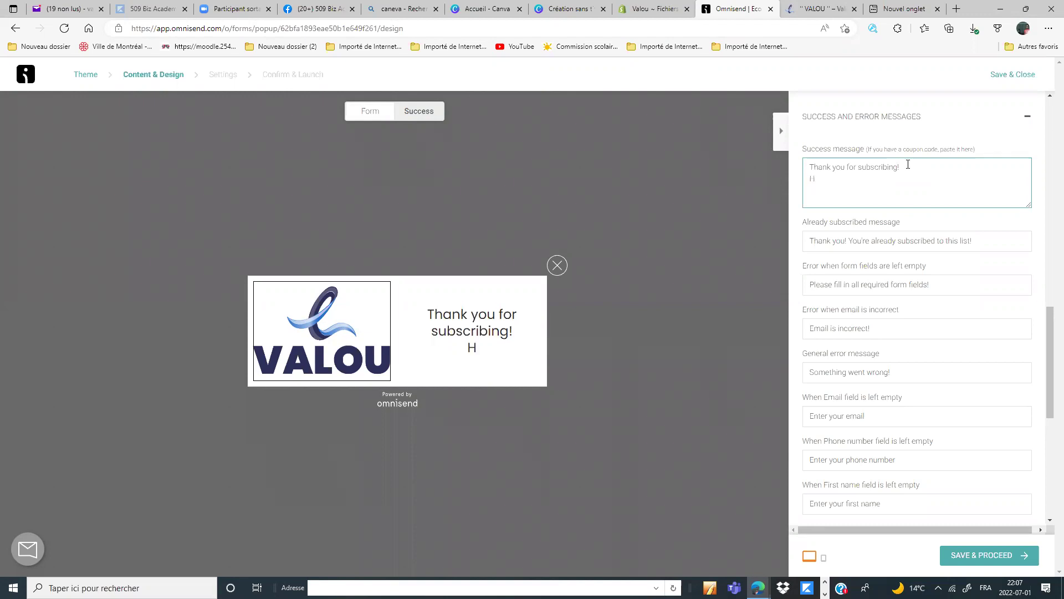
{"action": "type", "text": "ere is the cod"}
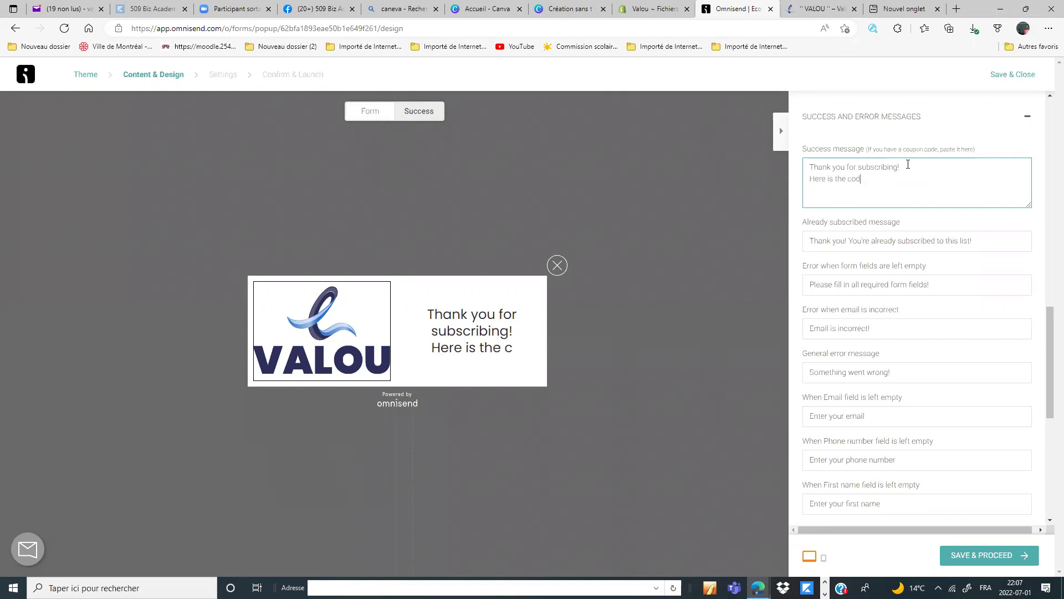
{"action": "type", "text": "e"}
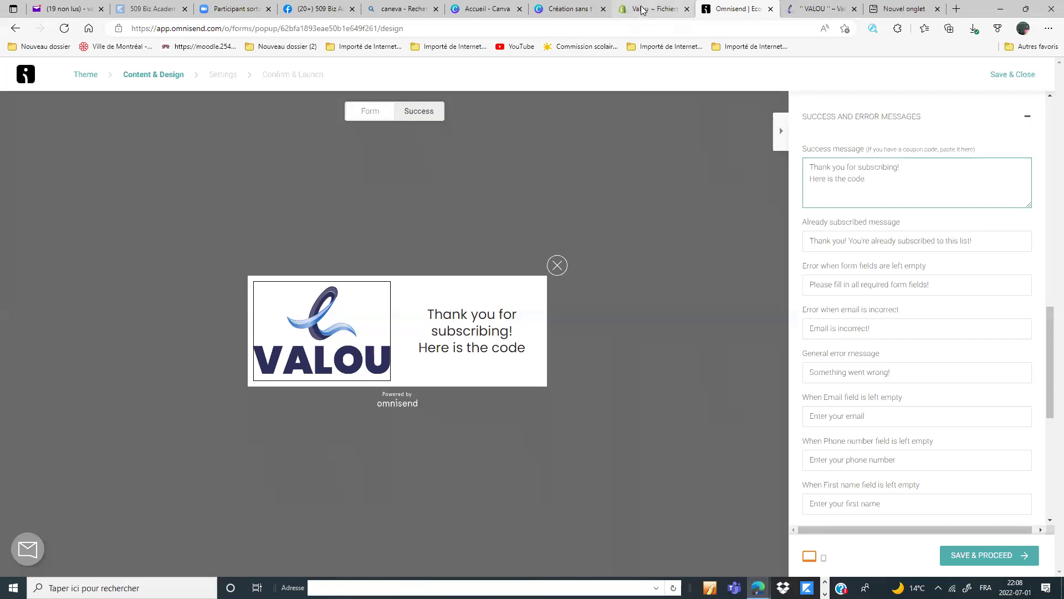
{"action": "left_click", "coordinate": [642, 8]}
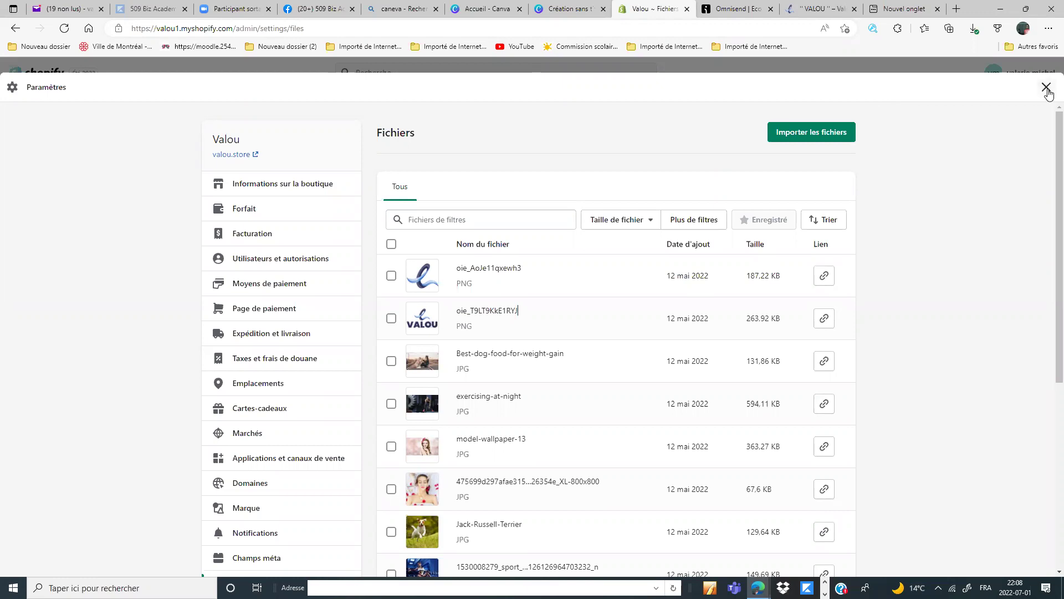
Step: Close Paramètres, go to Réductions, and start a new amount-off-order discount
{"action": "left_click", "coordinate": [1047, 88]}
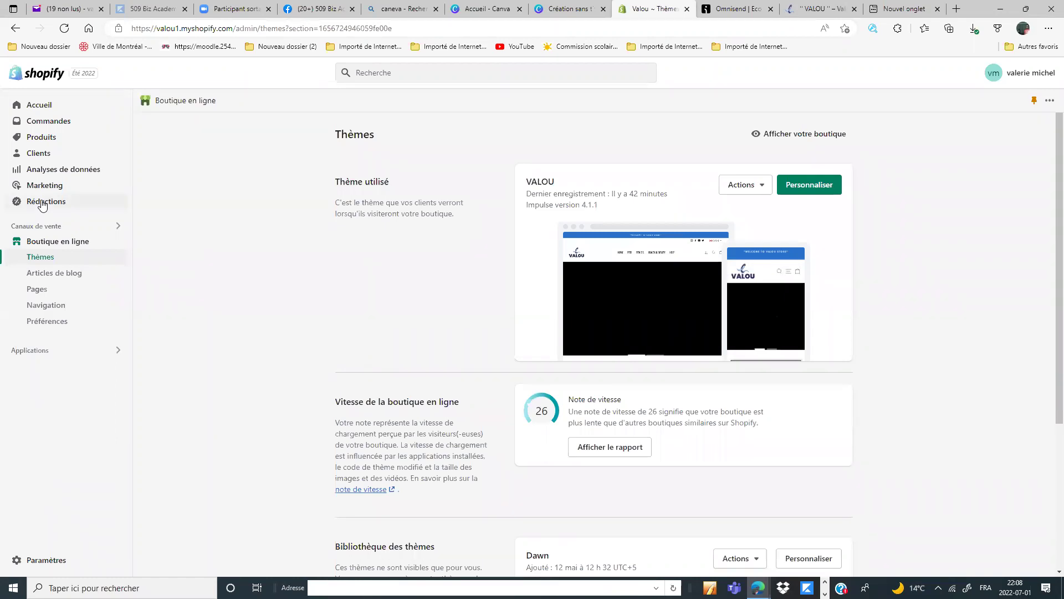
{"action": "left_click", "coordinate": [42, 202]}
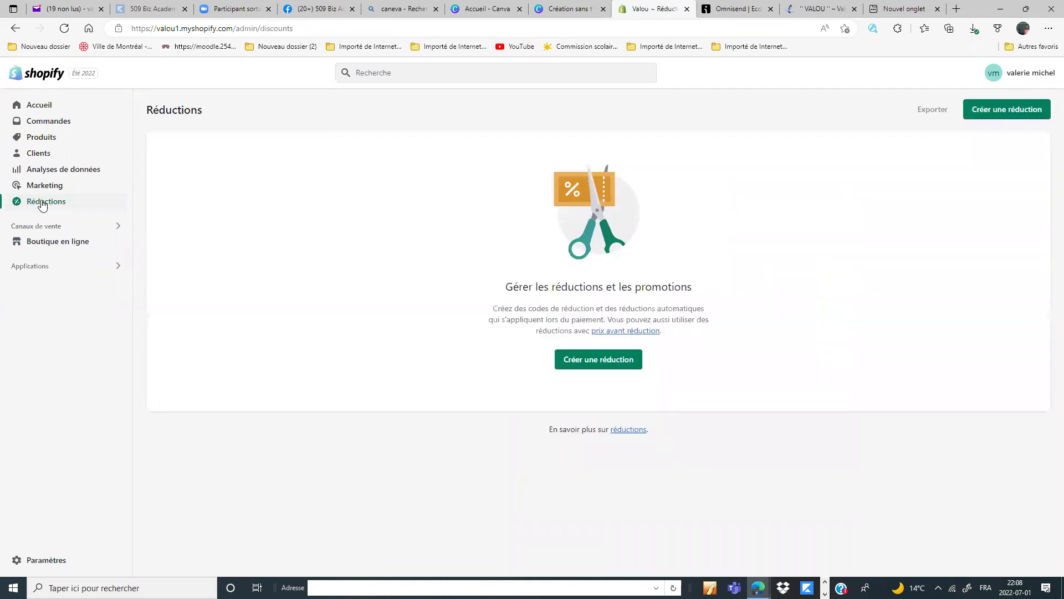
{"action": "left_click", "coordinate": [605, 361]}
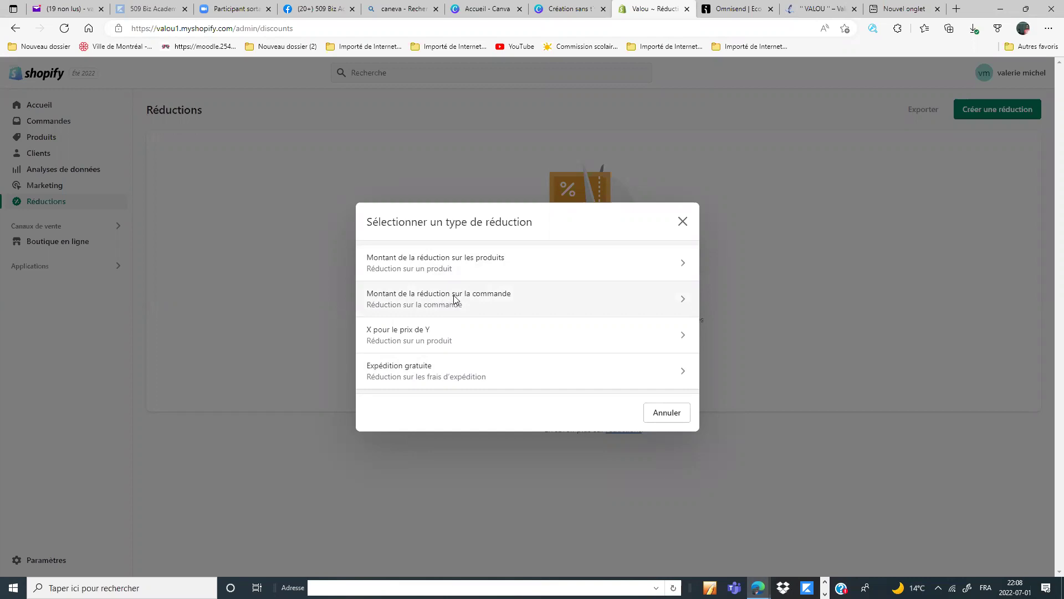
{"action": "left_click", "coordinate": [454, 299]}
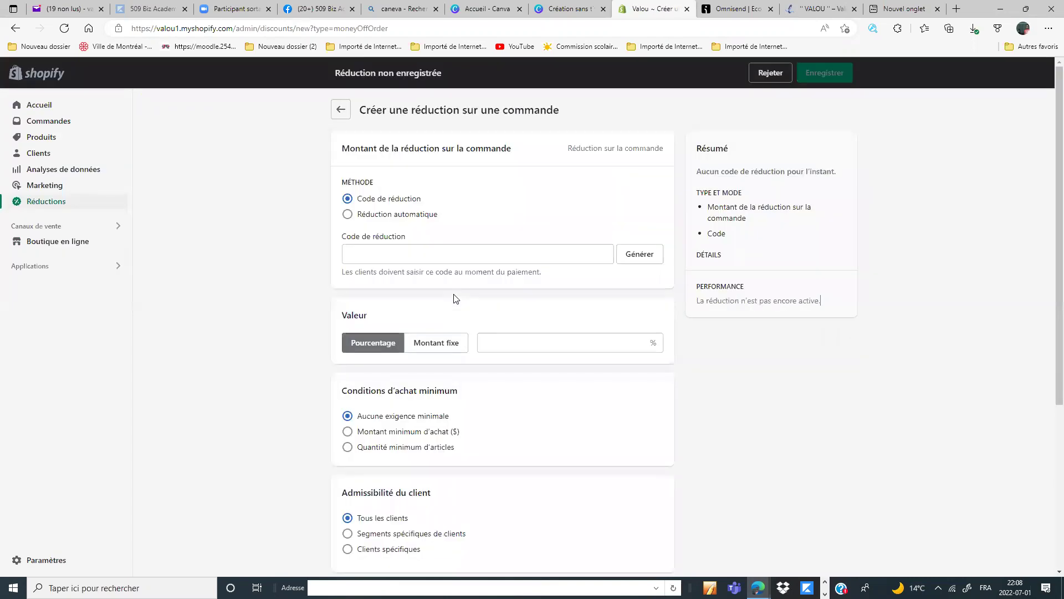
Step: Enter the discount code 509valou and a 10 percent reduction value
{"action": "left_click", "coordinate": [418, 253]}
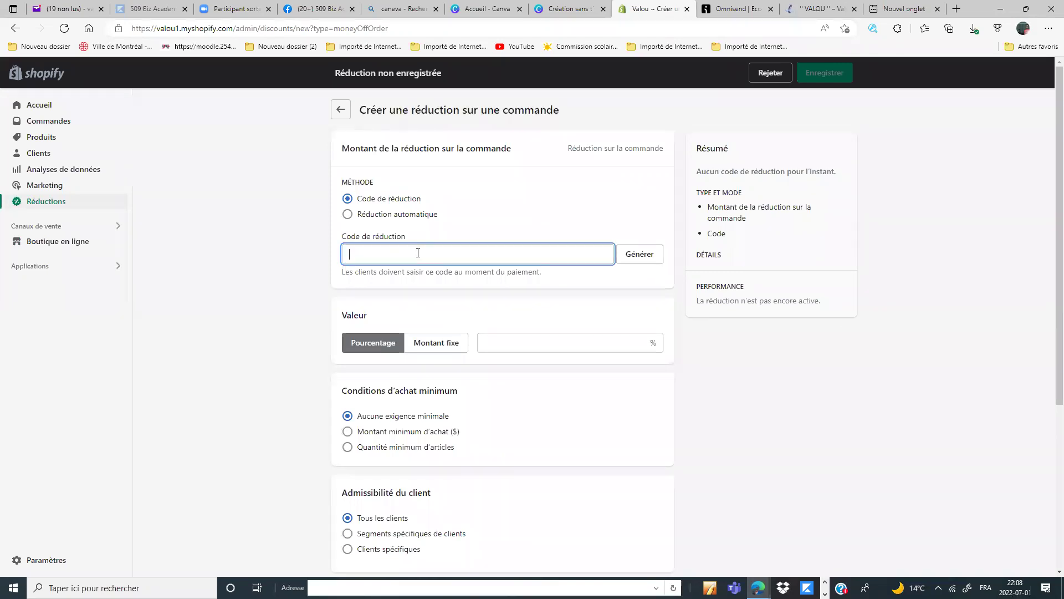
{"action": "type", "text": "Val"}
{"action": "key", "text": "BackSpace"}
{"action": "key", "text": "BackSpace"}
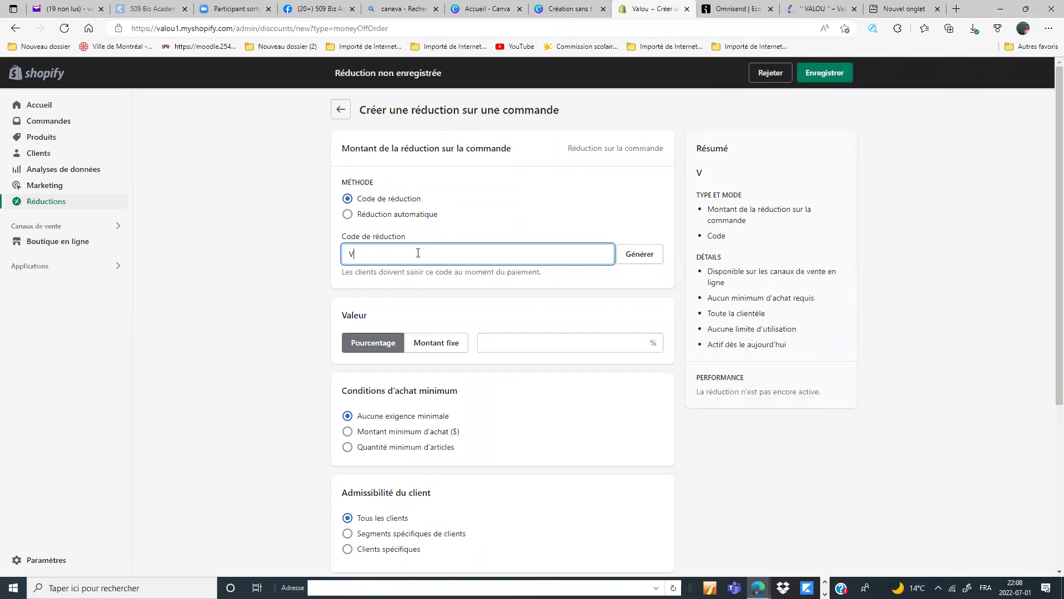
{"action": "key", "text": "BackSpace"}
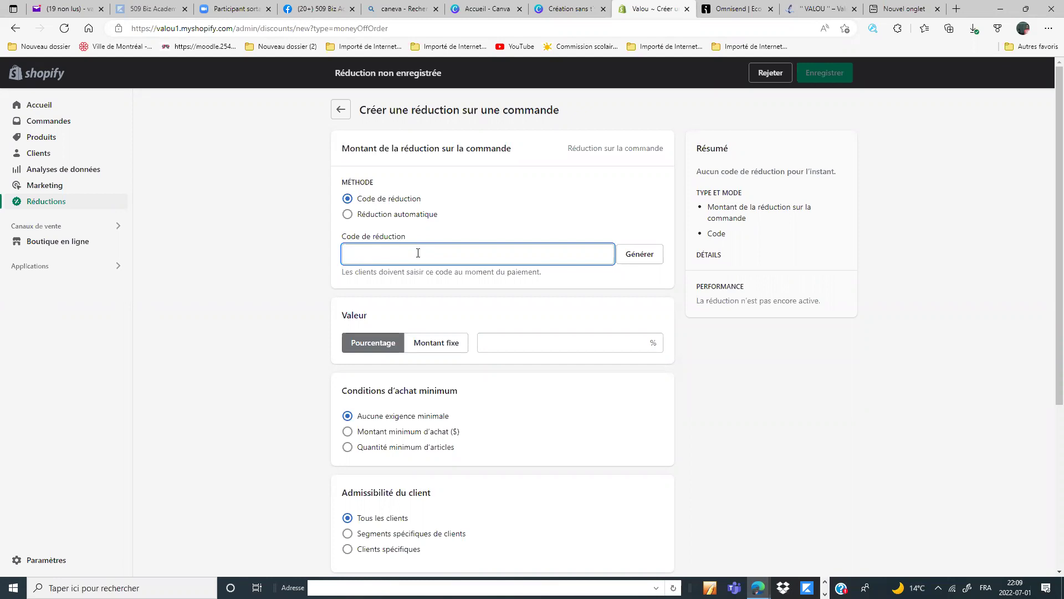
{"action": "type", "text": "509"}
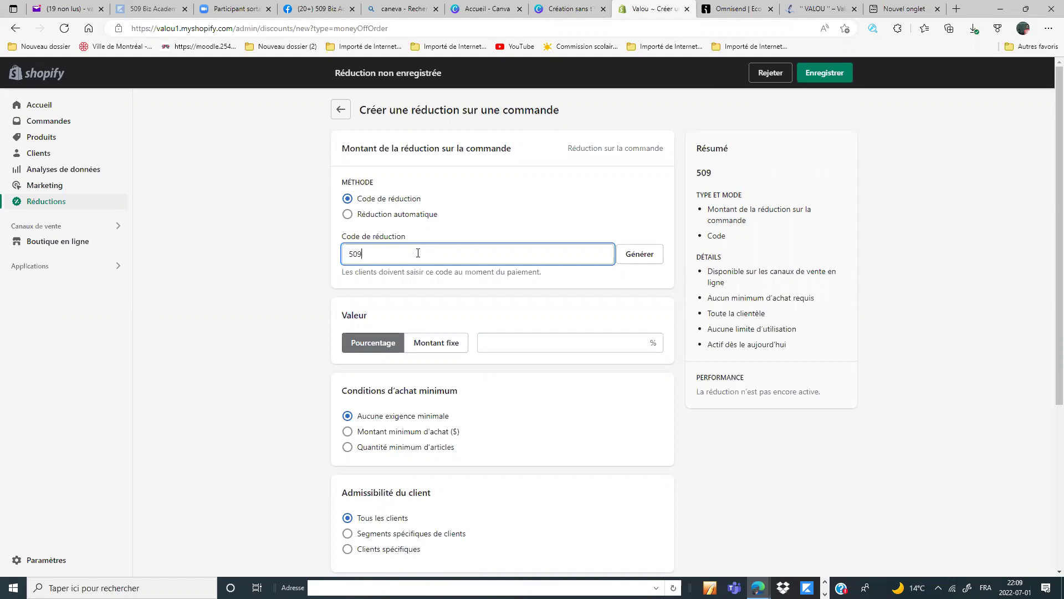
{"action": "key", "text": "BackSpace"}
{"action": "type", "text": "9"}
{"action": "key", "text": "BackSpace"}
{"action": "type", "text": "valo"}
{"action": "key", "text": "BackSpace"}
{"action": "key", "text": "BackSpace"}
{"action": "key", "text": "BackSpace"}
{"action": "type", "text": "valou"}
{"action": "left_click", "coordinate": [509, 343]}
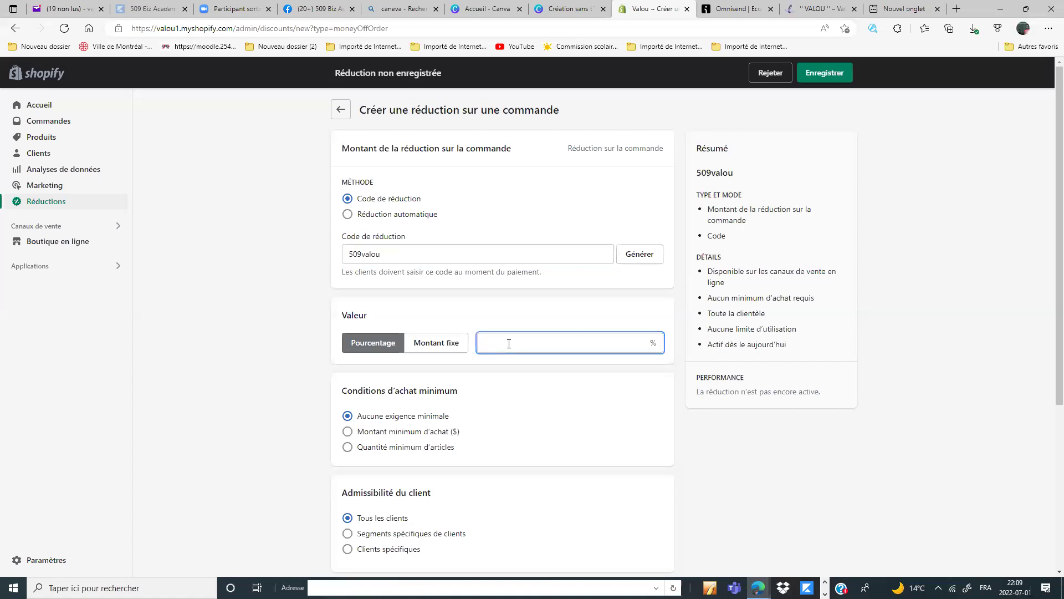
{"action": "type", "text": "10"}
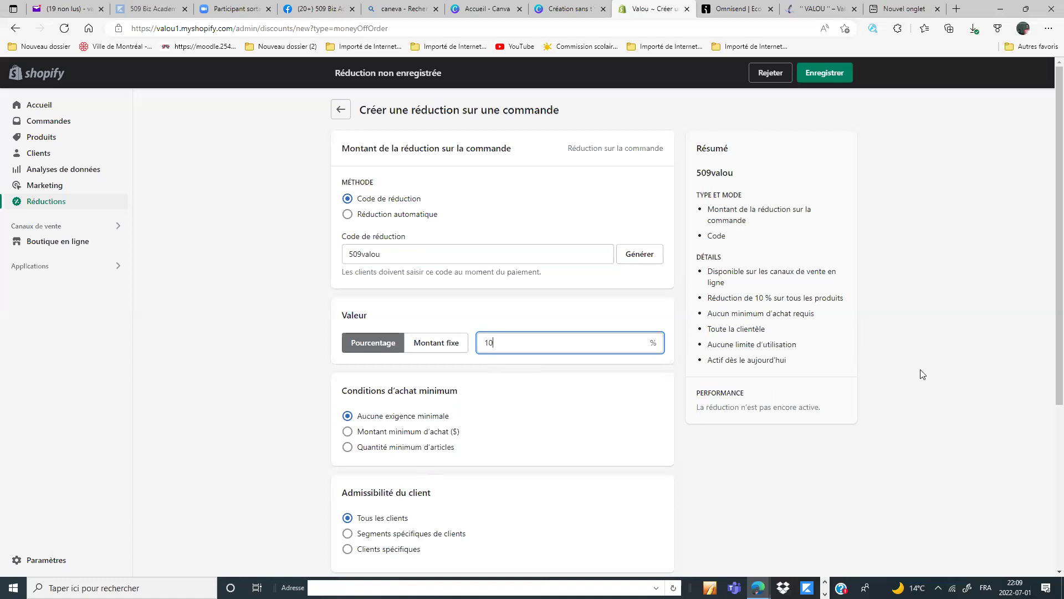
Step: Limit the discount to 1 total use and one use per customer
{"action": "scroll", "coordinate": [1049, 393], "scroll_direction": "down", "scroll_amount": 1}
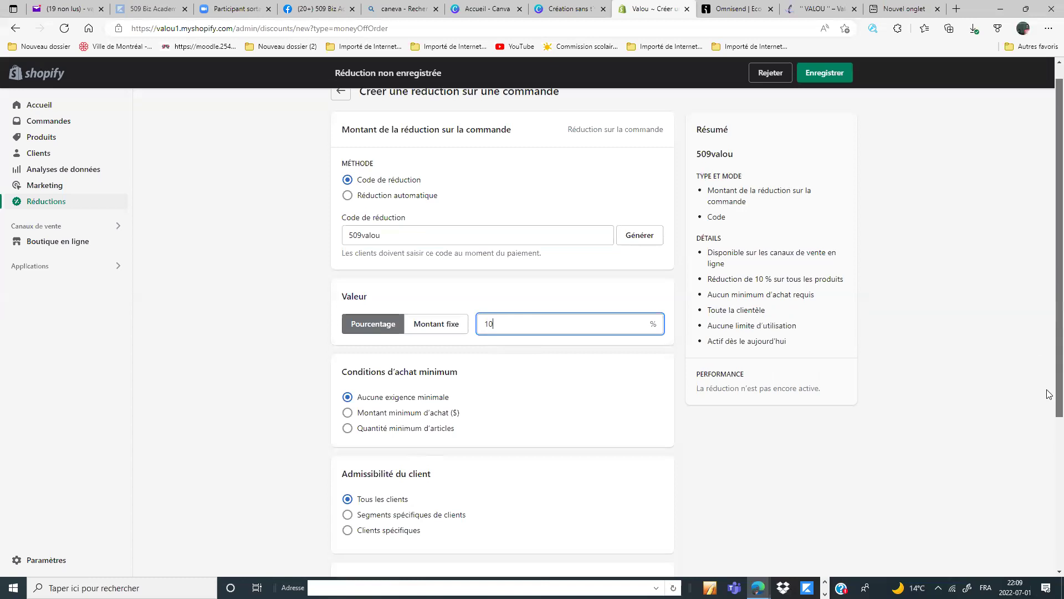
{"action": "scroll", "coordinate": [1049, 400], "scroll_direction": "down", "scroll_amount": 1}
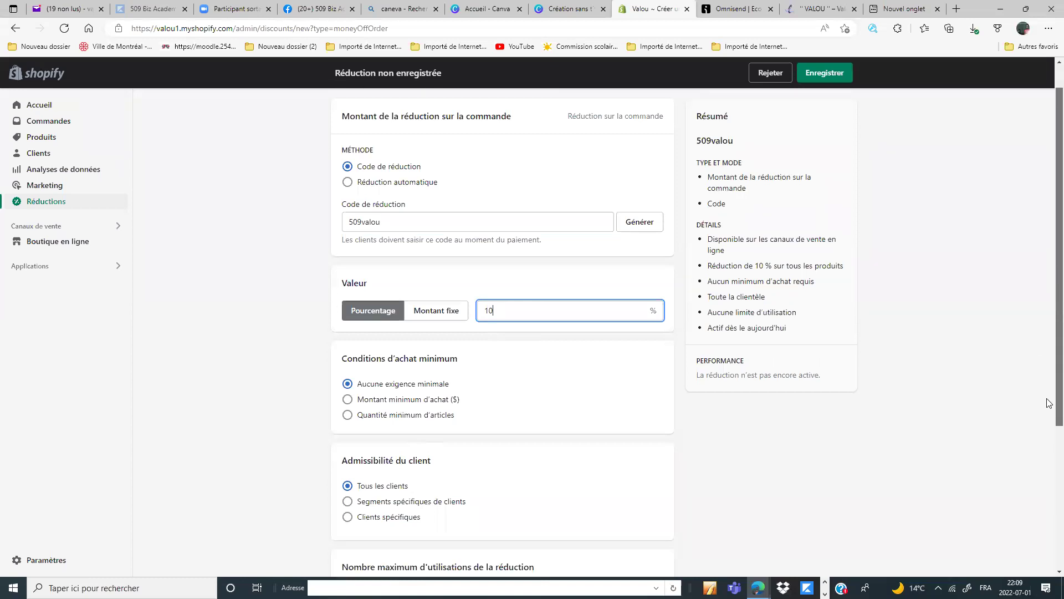
{"action": "scroll", "coordinate": [1048, 413], "scroll_direction": "down", "scroll_amount": 1}
{"action": "scroll", "coordinate": [1049, 432], "scroll_direction": "down", "scroll_amount": 1}
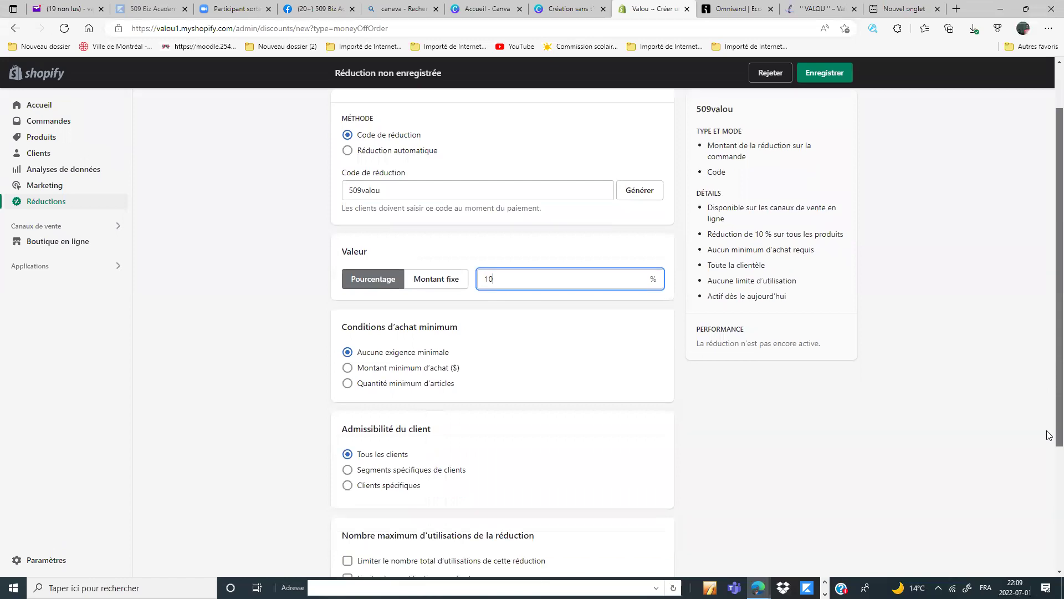
{"action": "scroll", "coordinate": [1049, 438], "scroll_direction": "down", "scroll_amount": 1}
{"action": "scroll", "coordinate": [1048, 451], "scroll_direction": "down", "scroll_amount": 1}
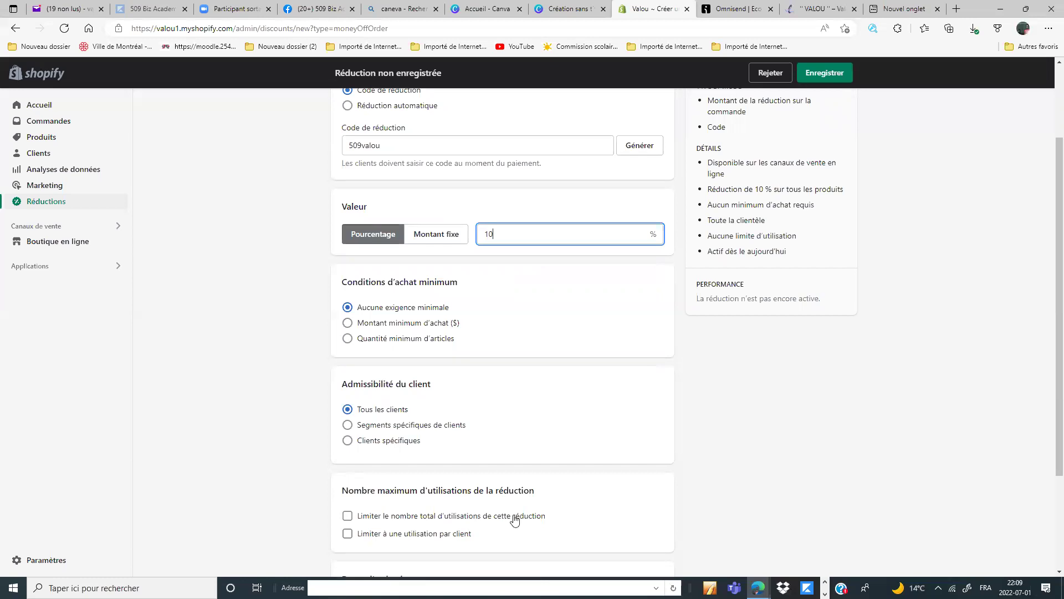
{"action": "left_click", "coordinate": [347, 517]}
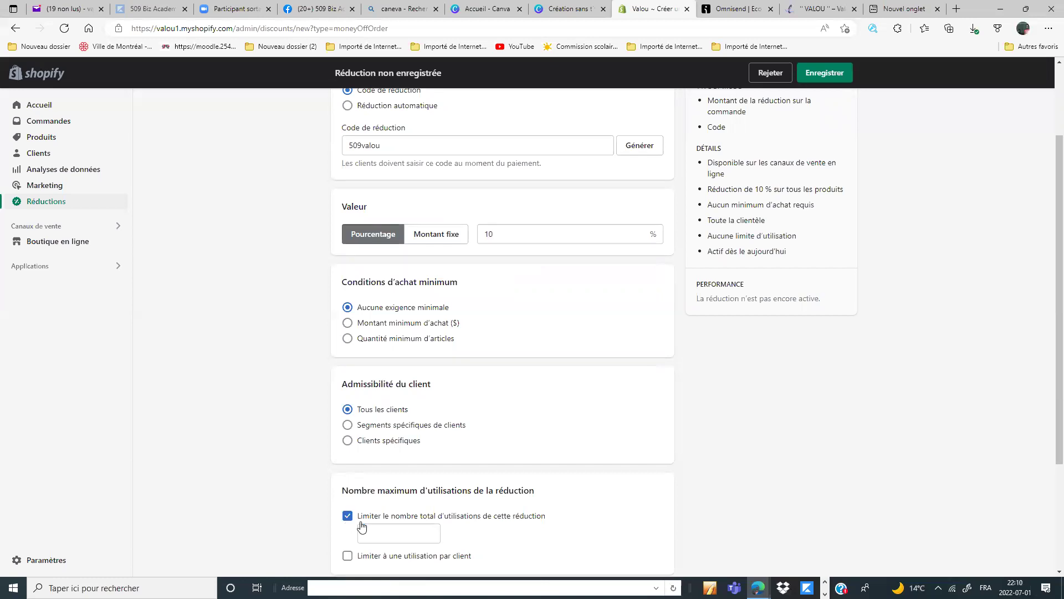
{"action": "left_click", "coordinate": [383, 532]}
{"action": "type", "text": "1"}
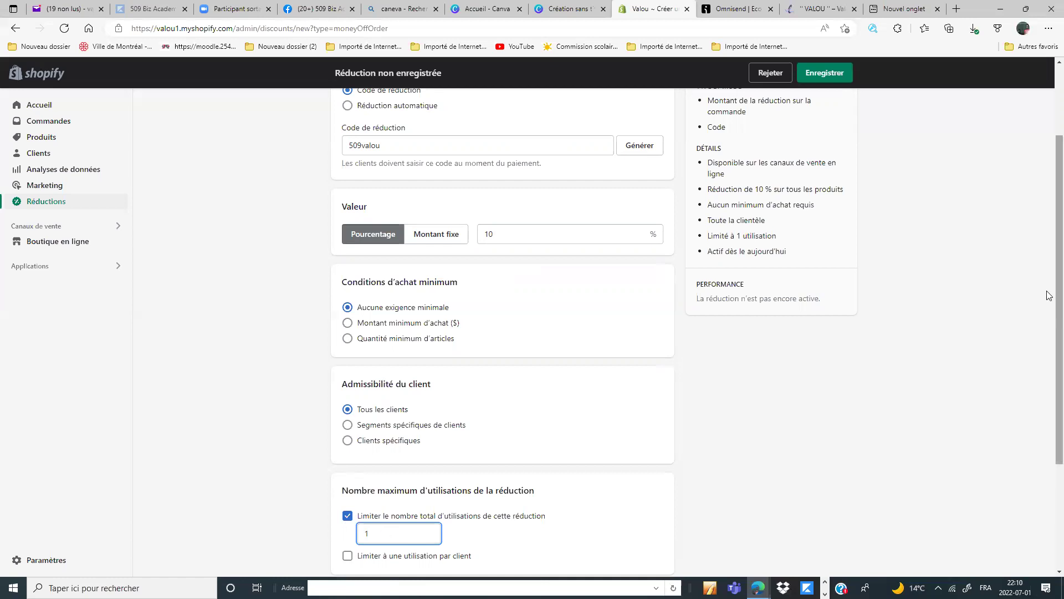
{"action": "scroll", "coordinate": [1049, 349], "scroll_direction": "down", "scroll_amount": 1}
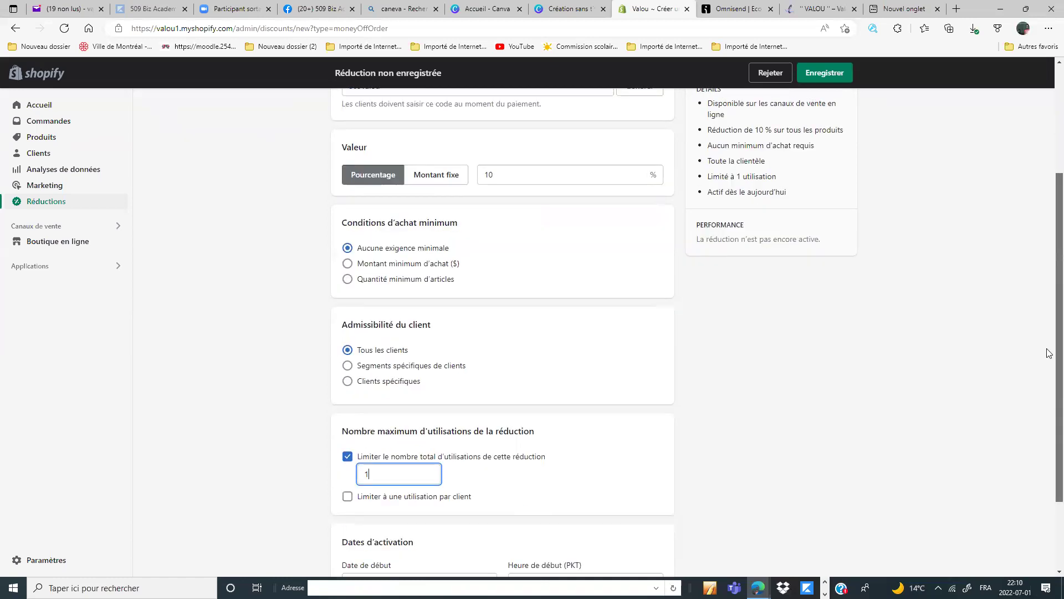
{"action": "scroll", "coordinate": [1049, 361], "scroll_direction": "down", "scroll_amount": 1}
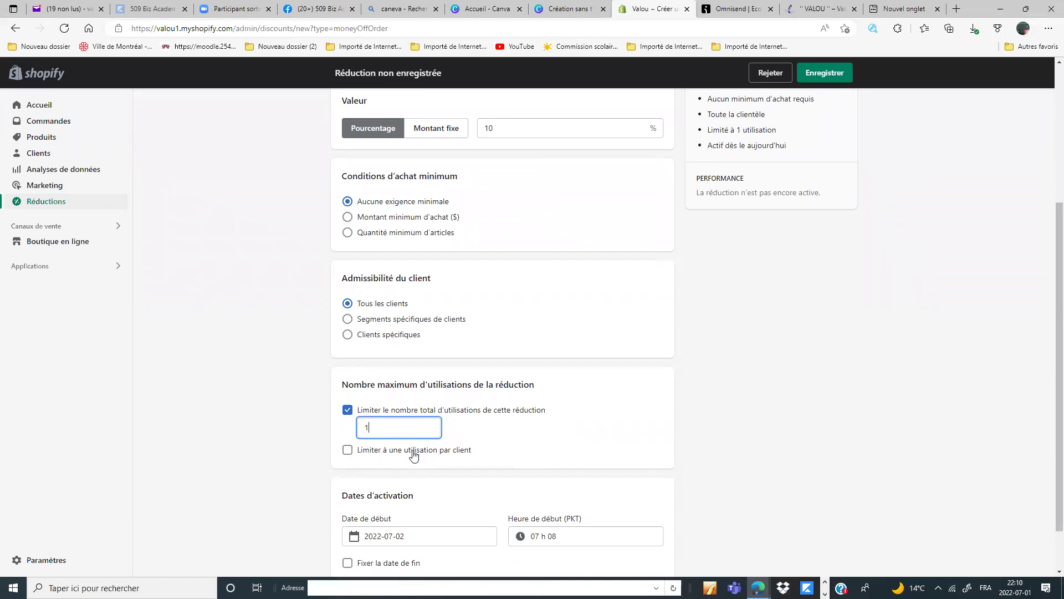
{"action": "left_click", "coordinate": [348, 450]}
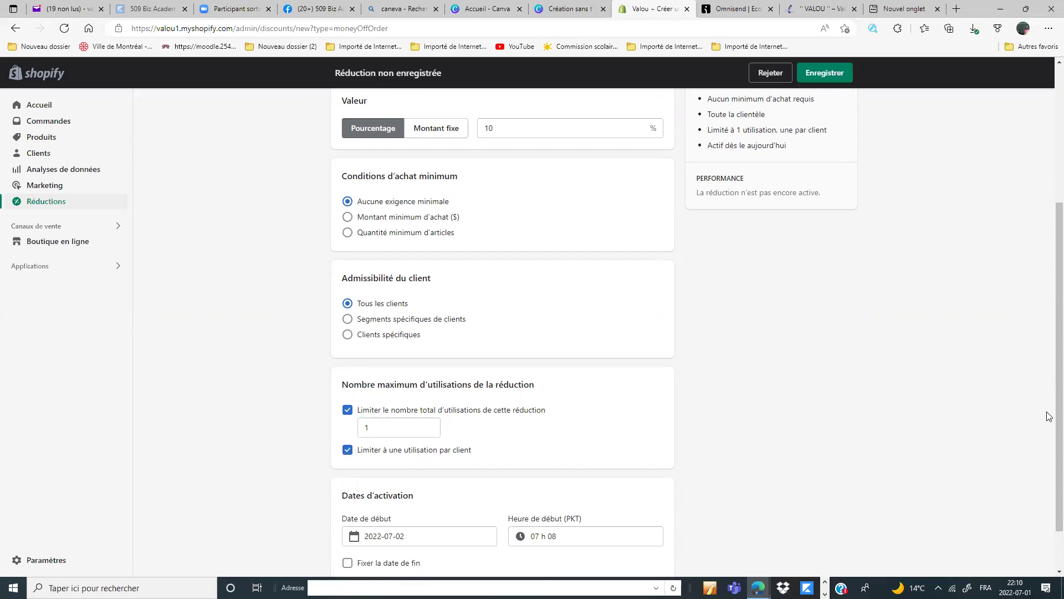
{"action": "scroll", "coordinate": [1049, 485], "scroll_direction": "down", "scroll_amount": 1}
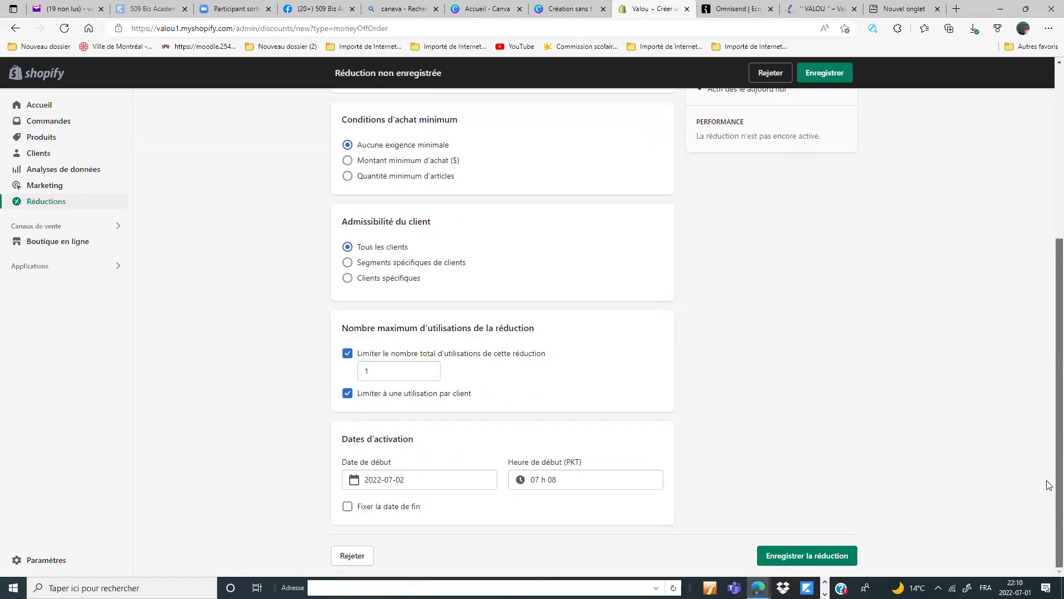
Step: Save the 509valou discount and copy its code
{"action": "left_click", "coordinate": [792, 556]}
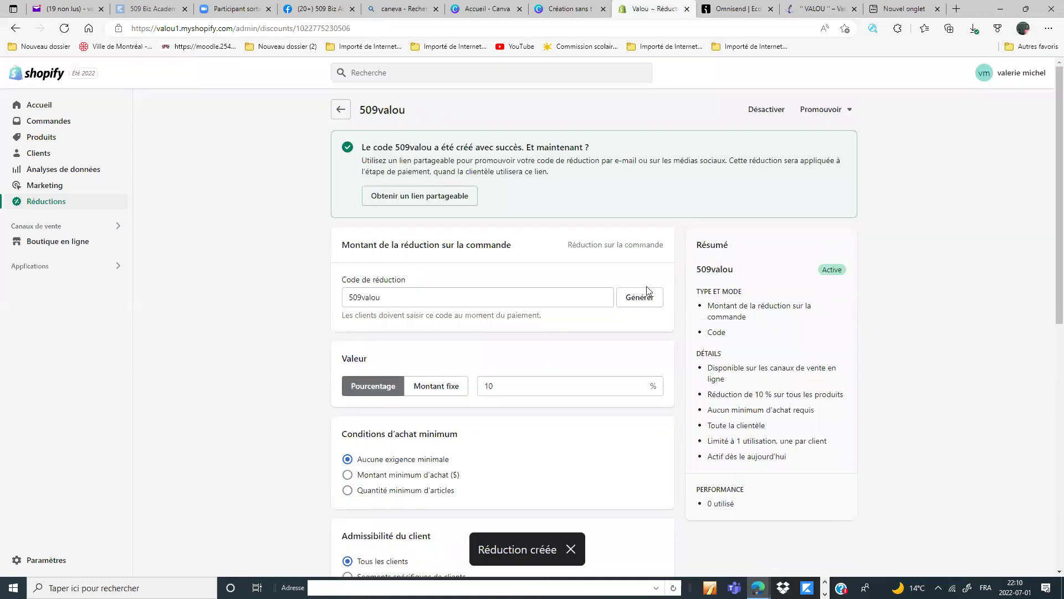
{"action": "left_click_drag", "start_coordinate": [380, 297], "coordinate": [347, 297]}
{"action": "key", "text": "ctrl+c"}
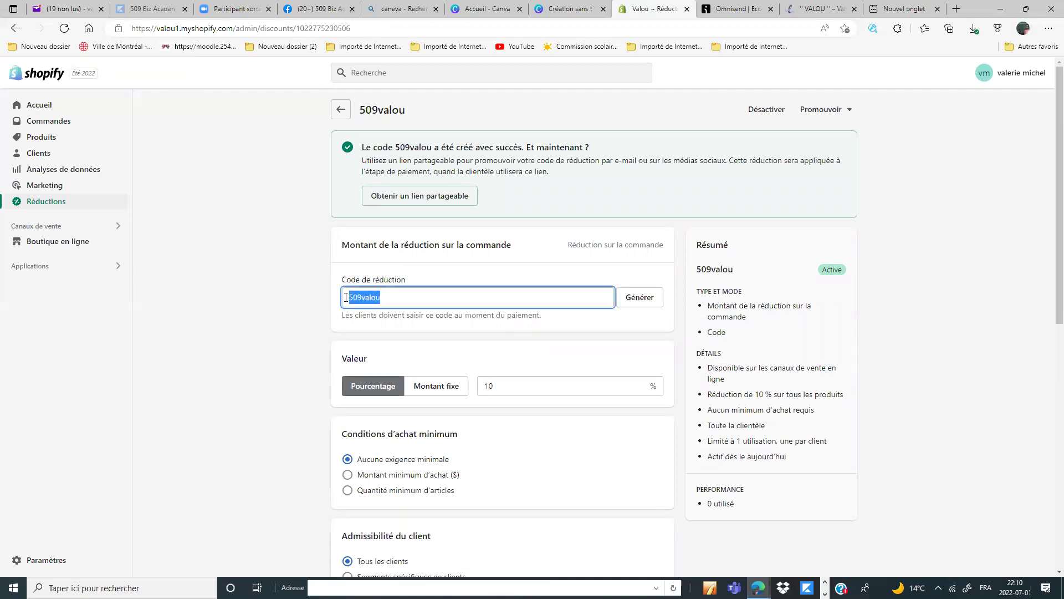
{"action": "left_click", "coordinate": [736, 10]}
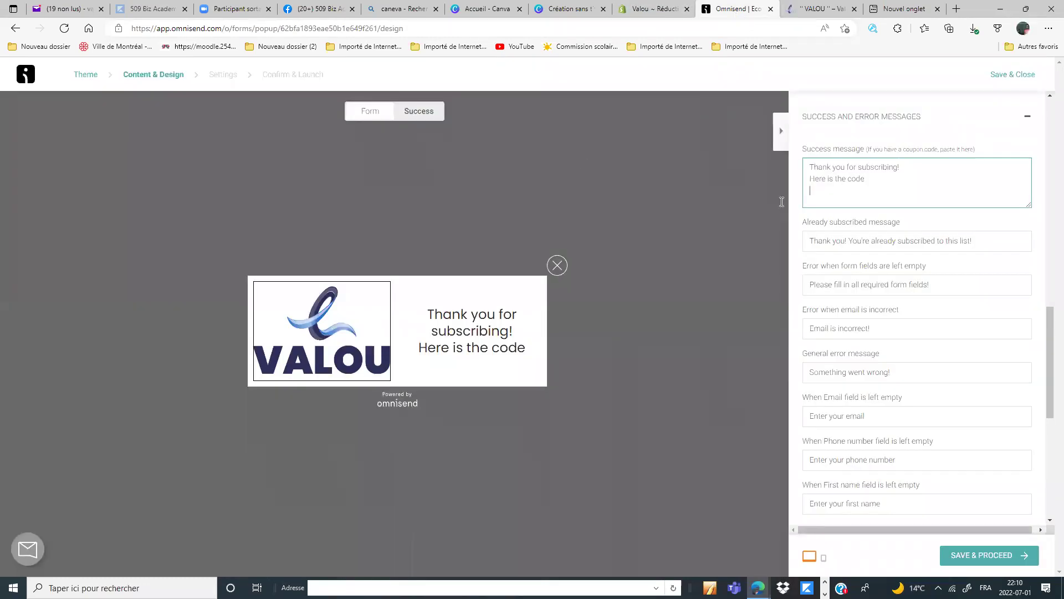
Step: Paste 509valou into the success message and check the Form and Success previews
{"action": "key", "text": "ctrl+v"}
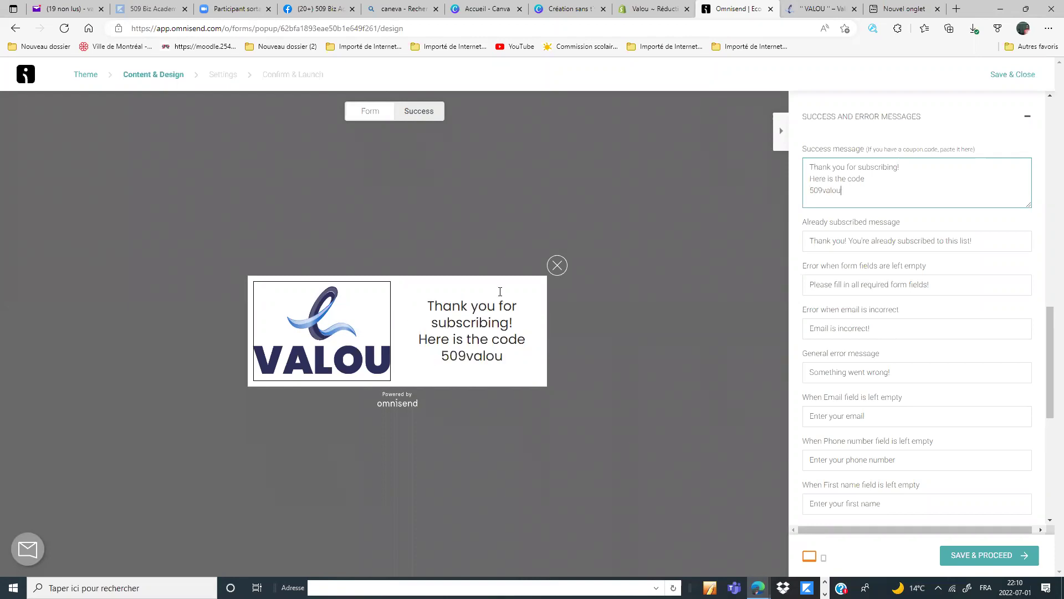
{"action": "left_click", "coordinate": [367, 112]}
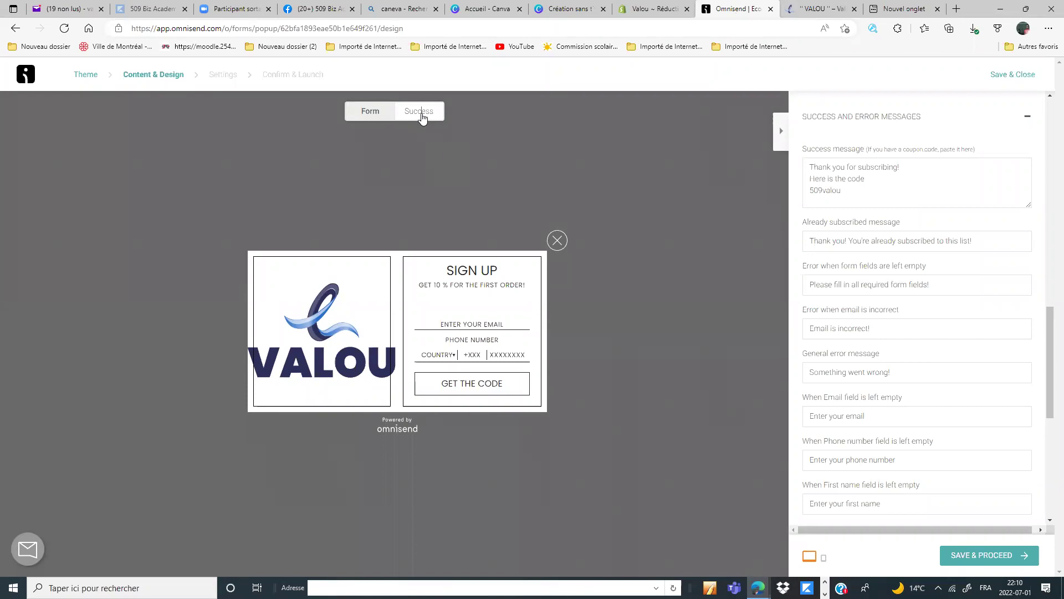
{"action": "left_click", "coordinate": [422, 112]}
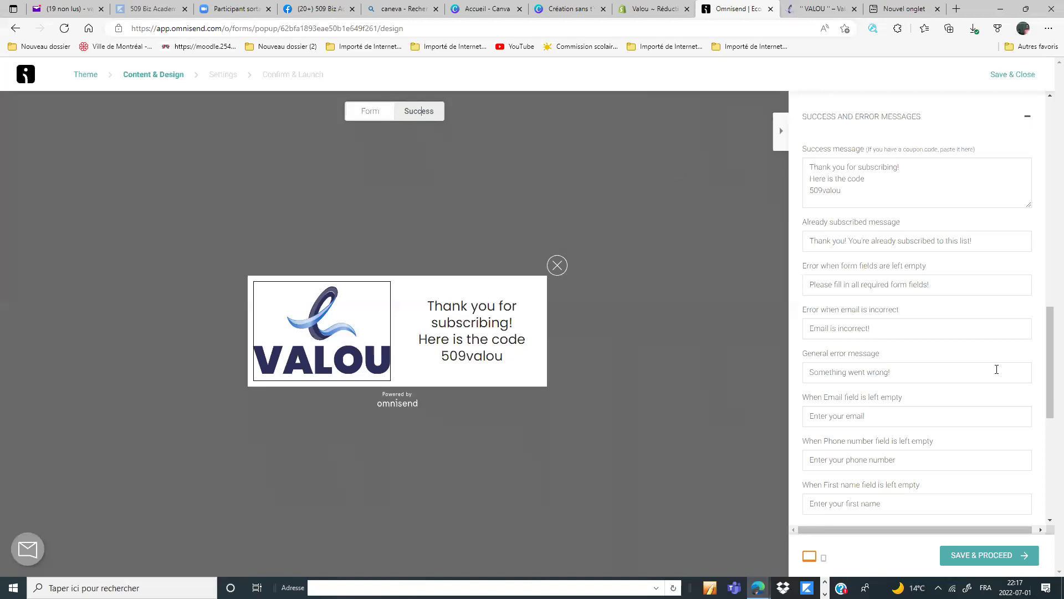
Step: Review the Success and error messages panel and save the form's content and design
{"action": "left_click_drag", "start_coordinate": [1049, 363], "coordinate": [1048, 415]}
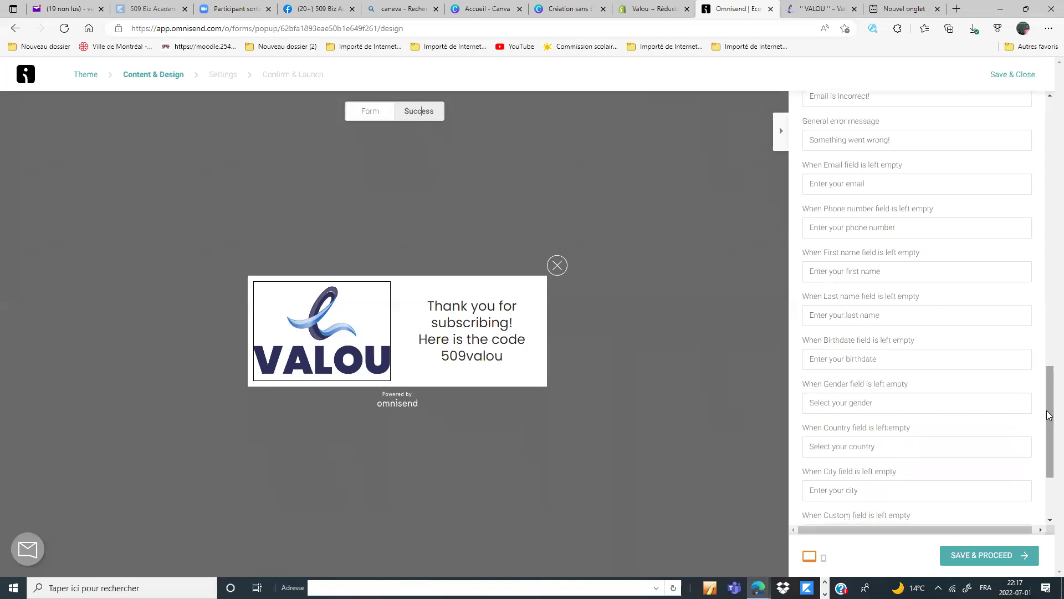
{"action": "left_click_drag", "start_coordinate": [1048, 447], "coordinate": [1048, 498]}
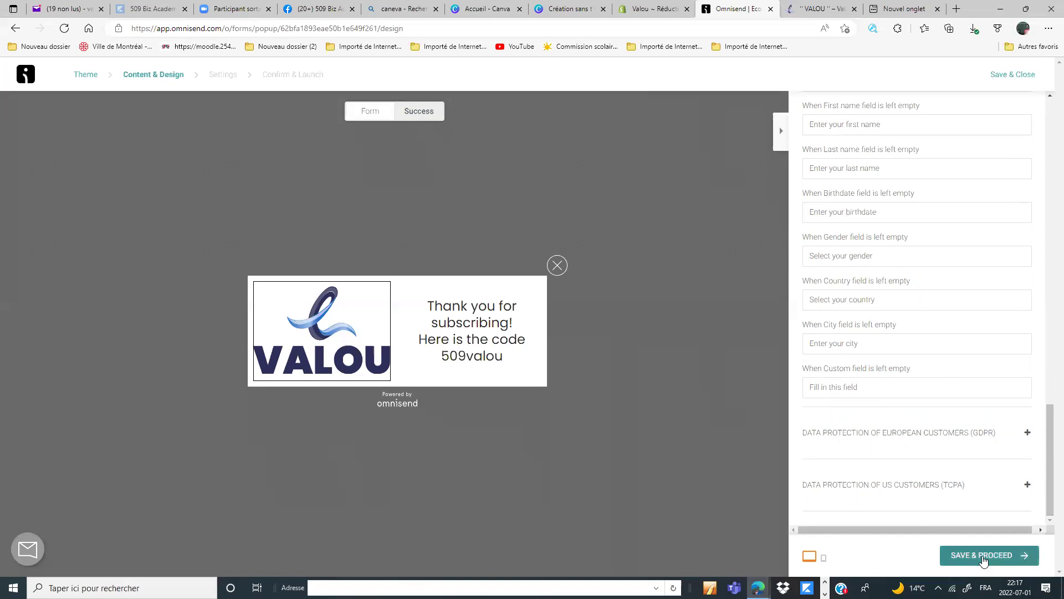
{"action": "left_click", "coordinate": [983, 561]}
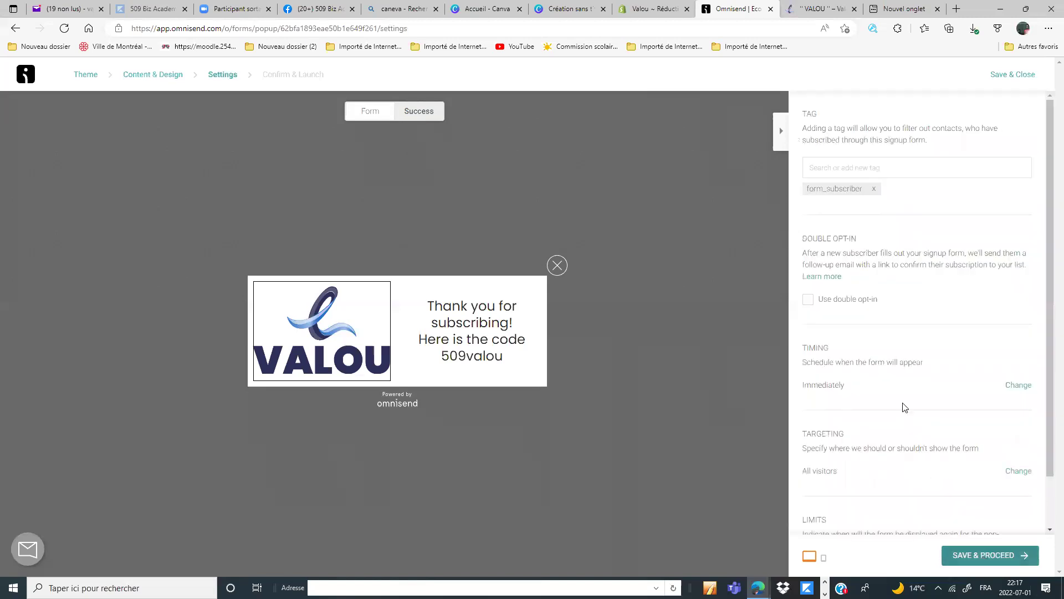
Step: Show the popup only after visitors scroll down 30% of the page, then save the settings
{"action": "left_click", "coordinate": [1018, 387]}
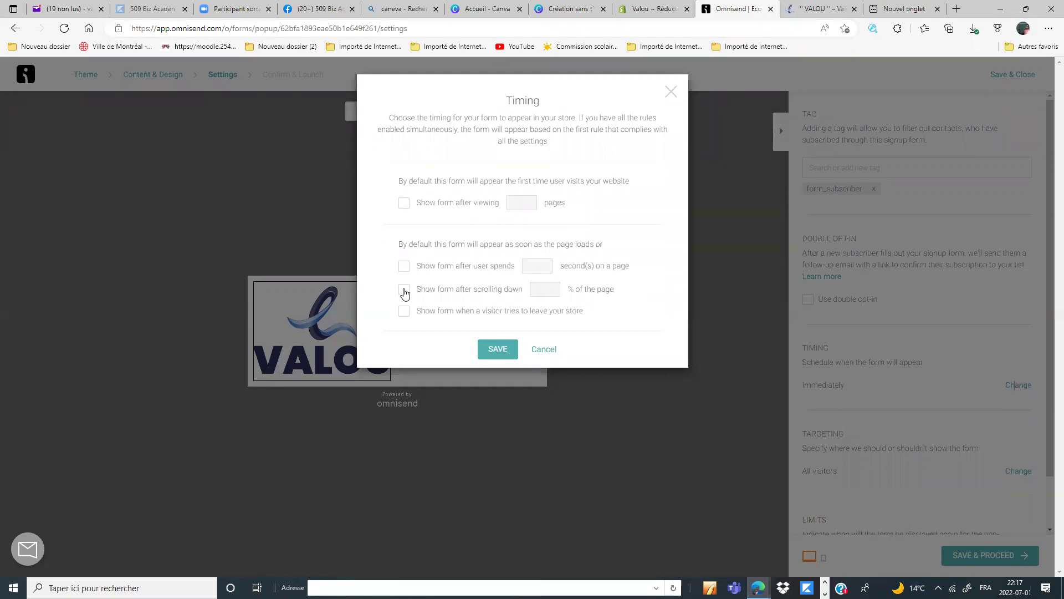
{"action": "left_click", "coordinate": [404, 293]}
{"action": "left_click", "coordinate": [535, 289]}
{"action": "type", "text": "30"}
{"action": "left_click", "coordinate": [493, 348]}
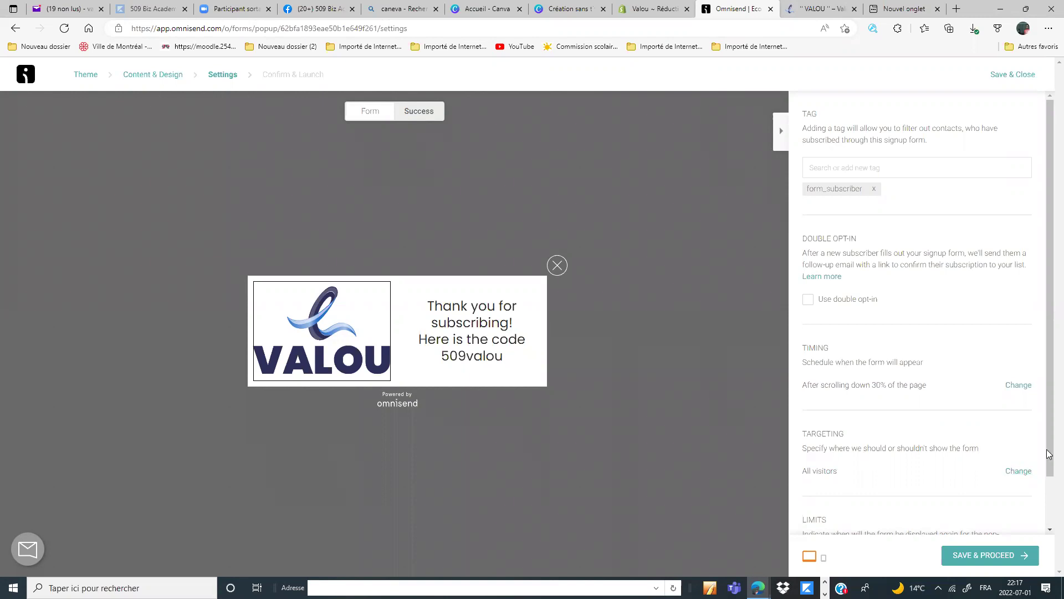
{"action": "scroll", "coordinate": [1049, 481], "scroll_direction": "down", "scroll_amount": 1}
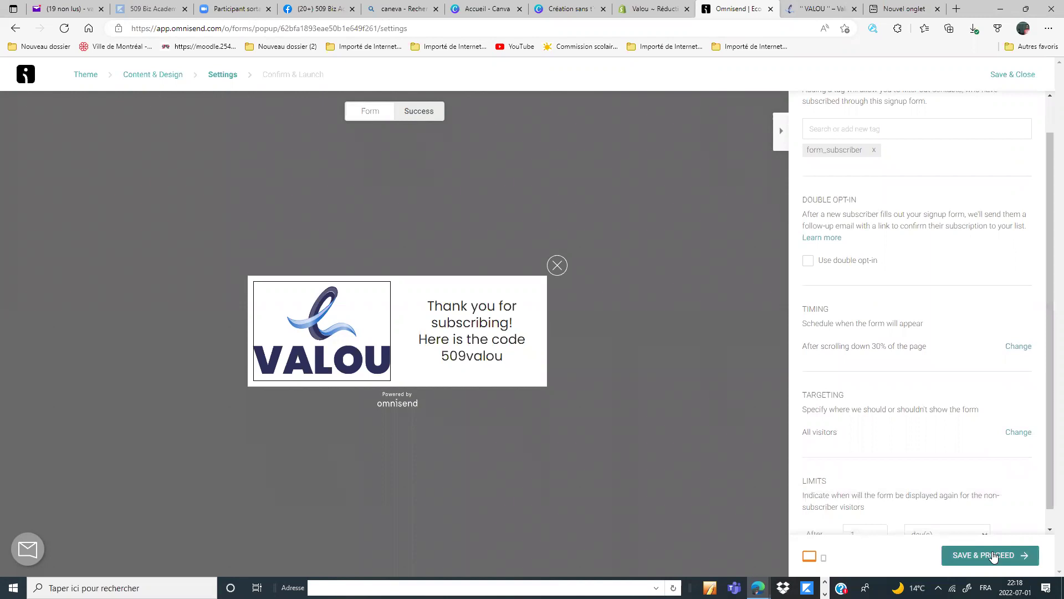
{"action": "left_click", "coordinate": [993, 556]}
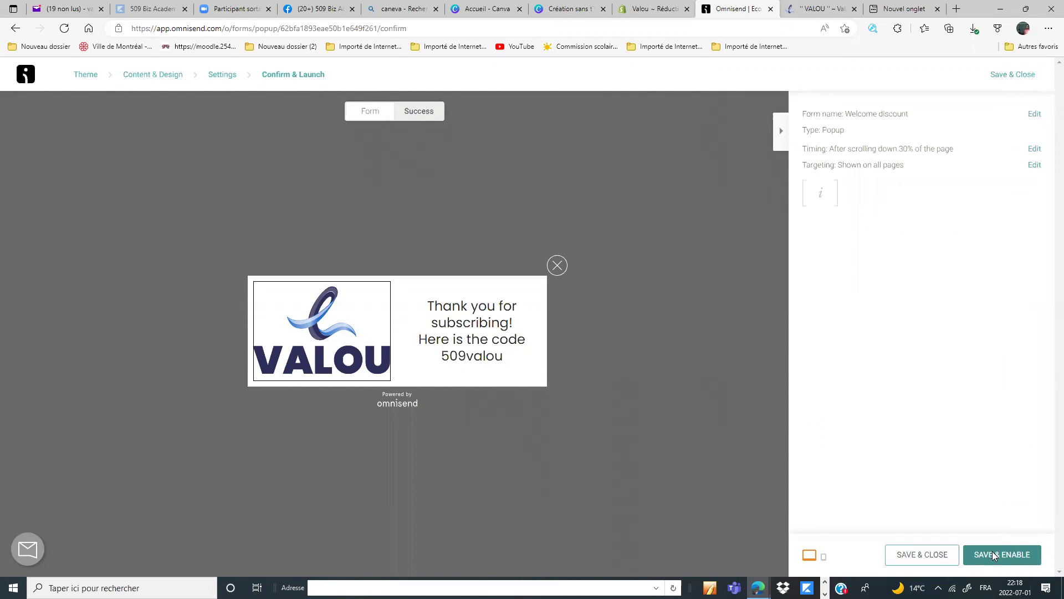
Step: Save and enable the Welcome discount popup form
{"action": "left_click", "coordinate": [992, 555]}
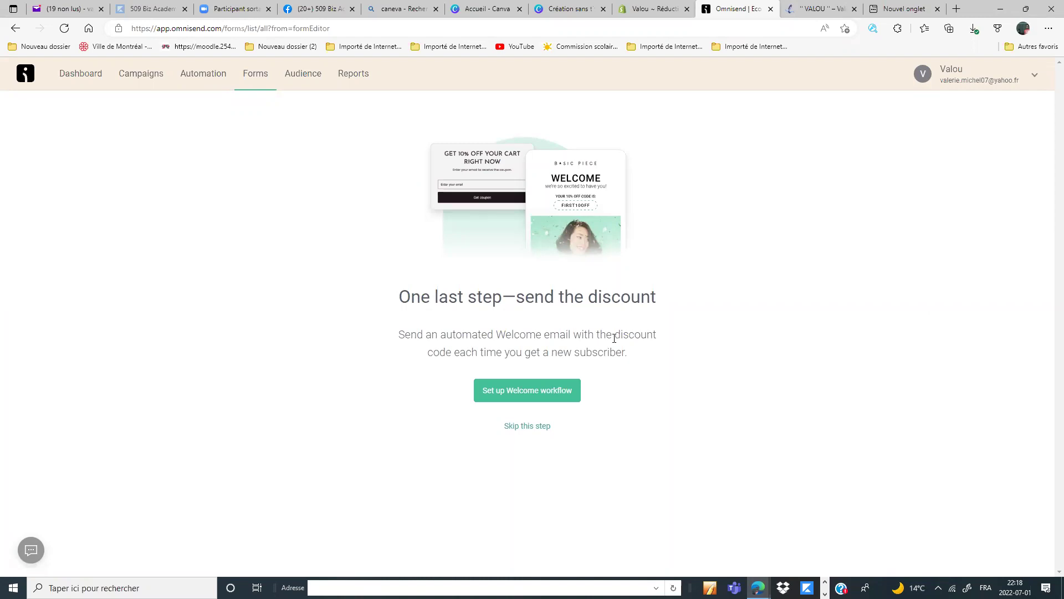
Step: Set up the Welcome workflow and open the welcome email step's settings
{"action": "left_click", "coordinate": [521, 390]}
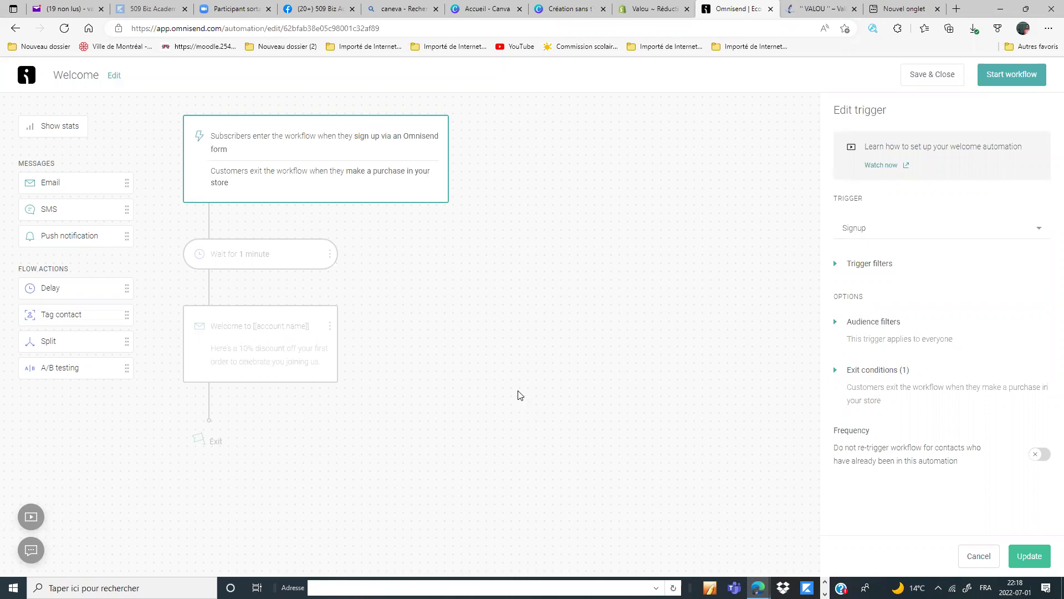
{"action": "left_click", "coordinate": [248, 342]}
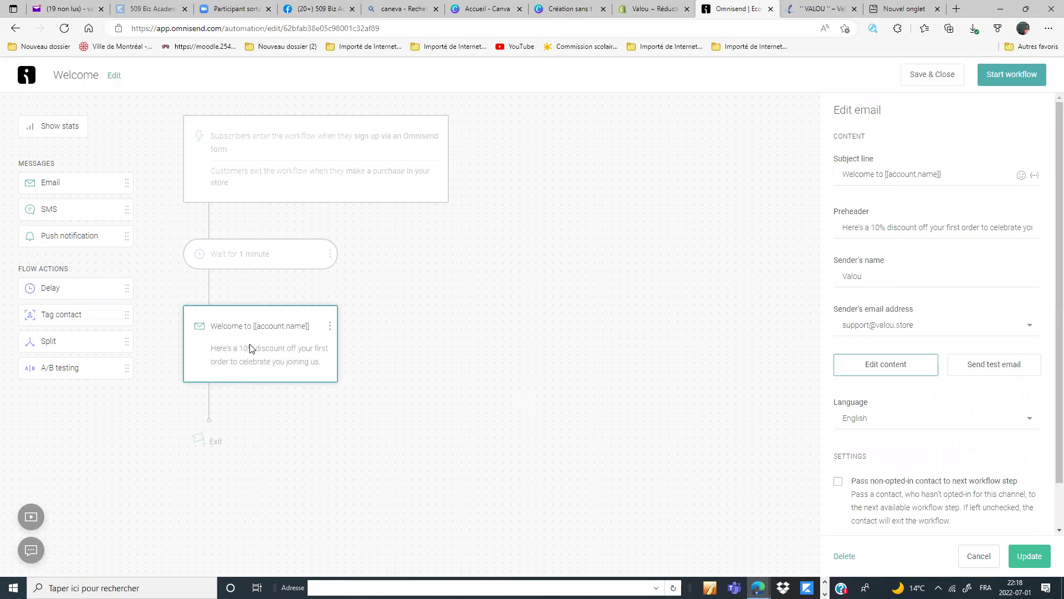
{"action": "left_click", "coordinate": [883, 370]}
{"action": "left_click", "coordinate": [871, 364]}
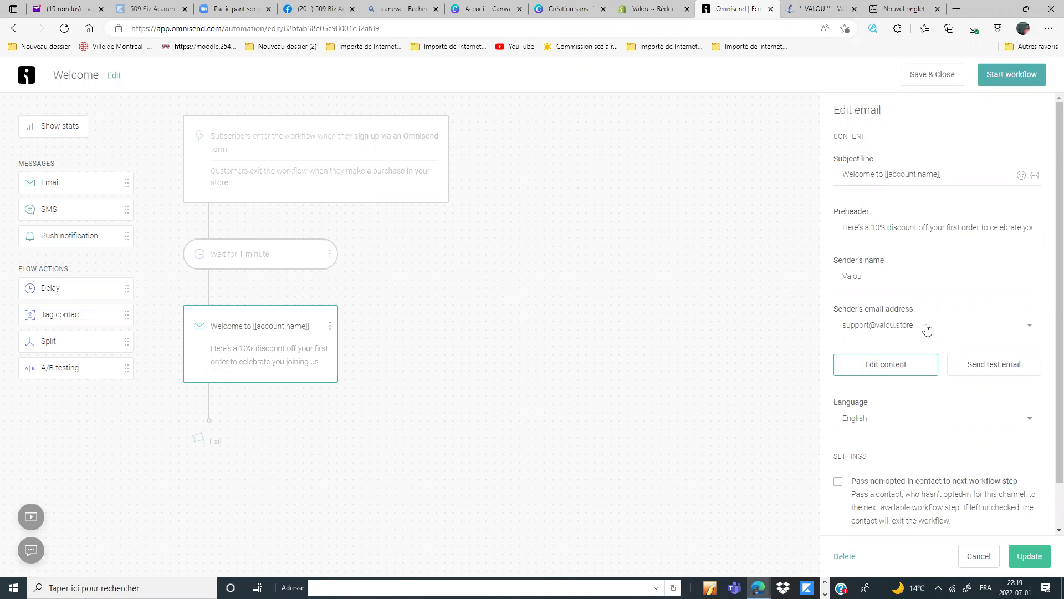
Step: Set the welcome email's sender to the store support address before editing its content
{"action": "left_click", "coordinate": [1028, 328]}
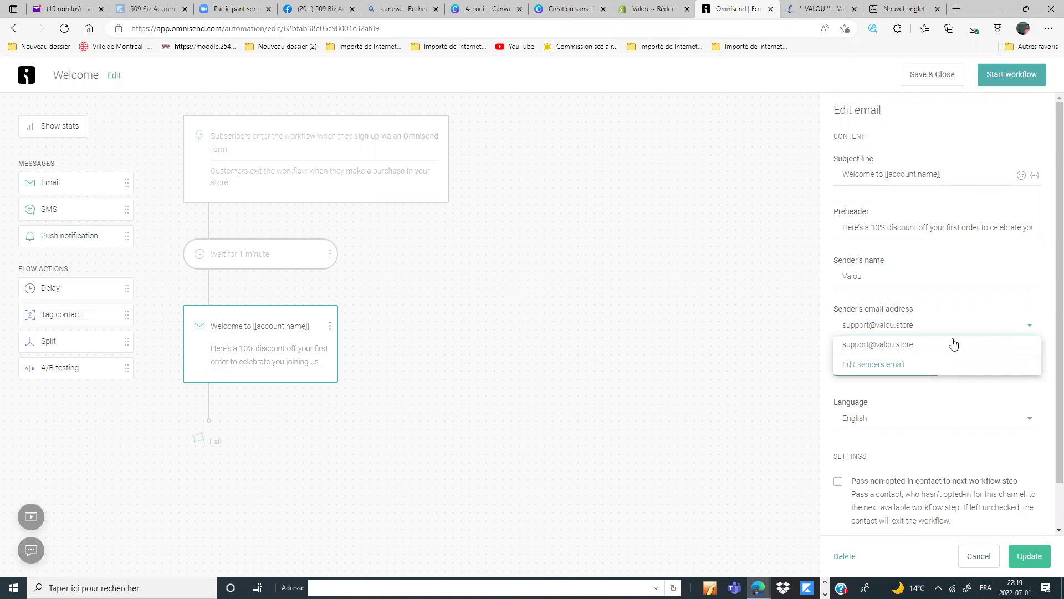
{"action": "left_click", "coordinate": [880, 345]}
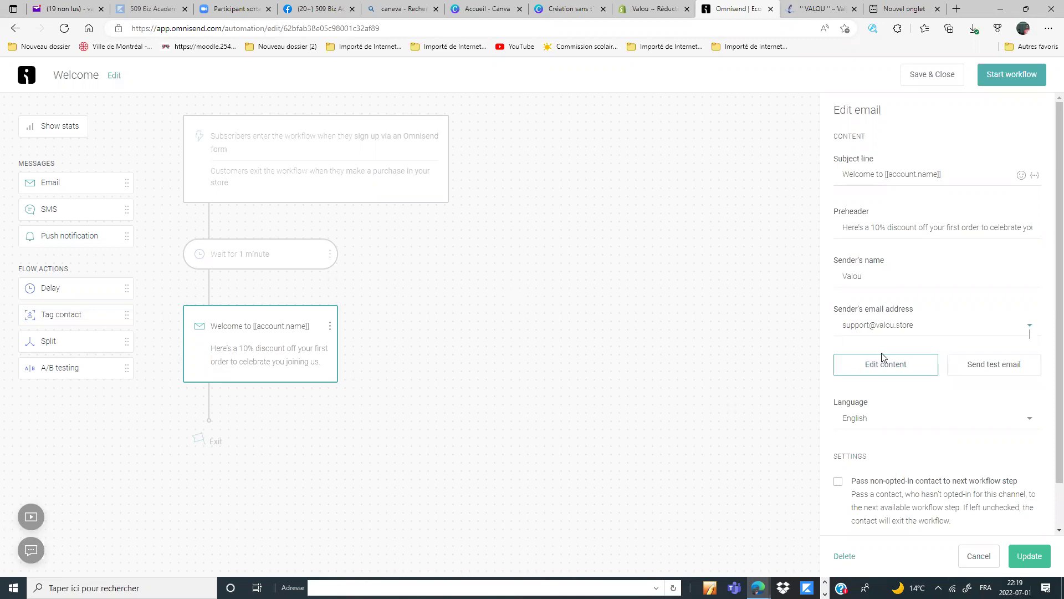
{"action": "left_click", "coordinate": [882, 370]}
{"action": "left_click", "coordinate": [875, 366]}
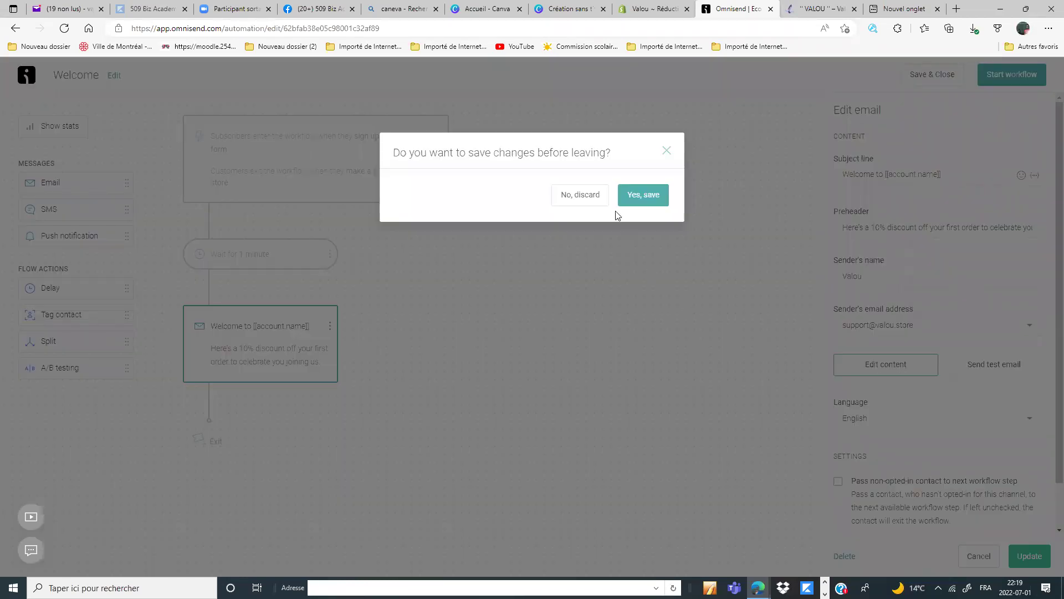
Step: Save the workflow changes and centre the VALOU logo in the email header
{"action": "left_click", "coordinate": [648, 198]}
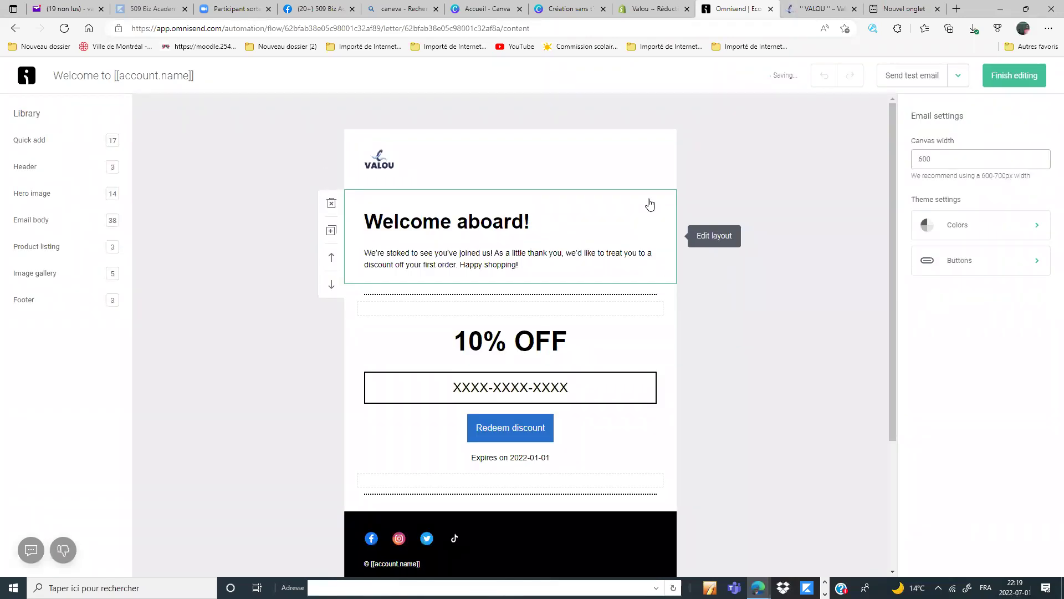
{"action": "left_click", "coordinate": [375, 164]}
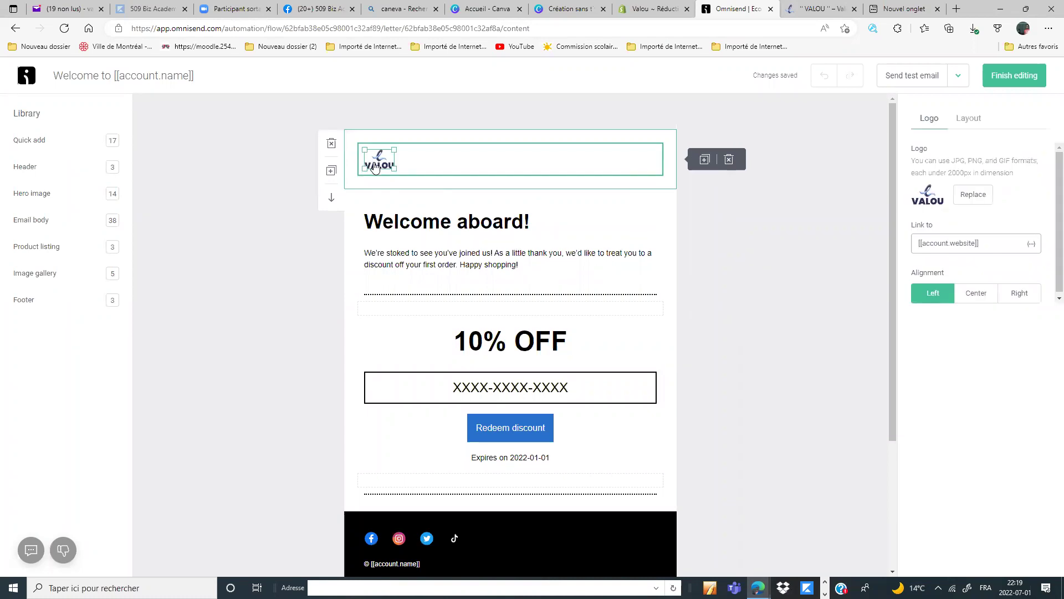
{"action": "left_click", "coordinate": [977, 295]}
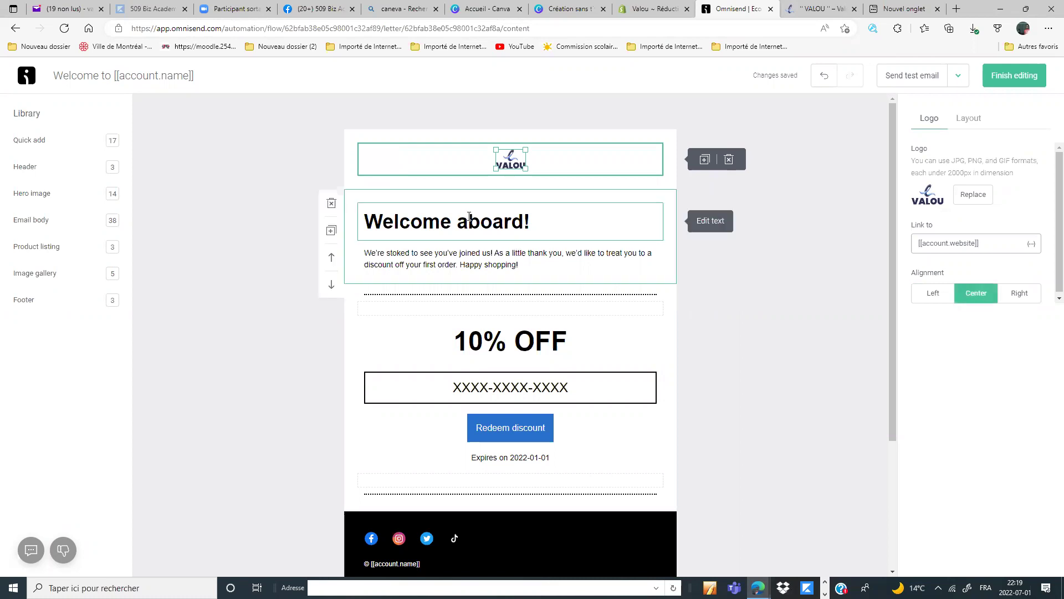
Step: Centre-align the Welcome aboard! heading and the welcome paragraph beneath it
{"action": "left_click", "coordinate": [473, 216]}
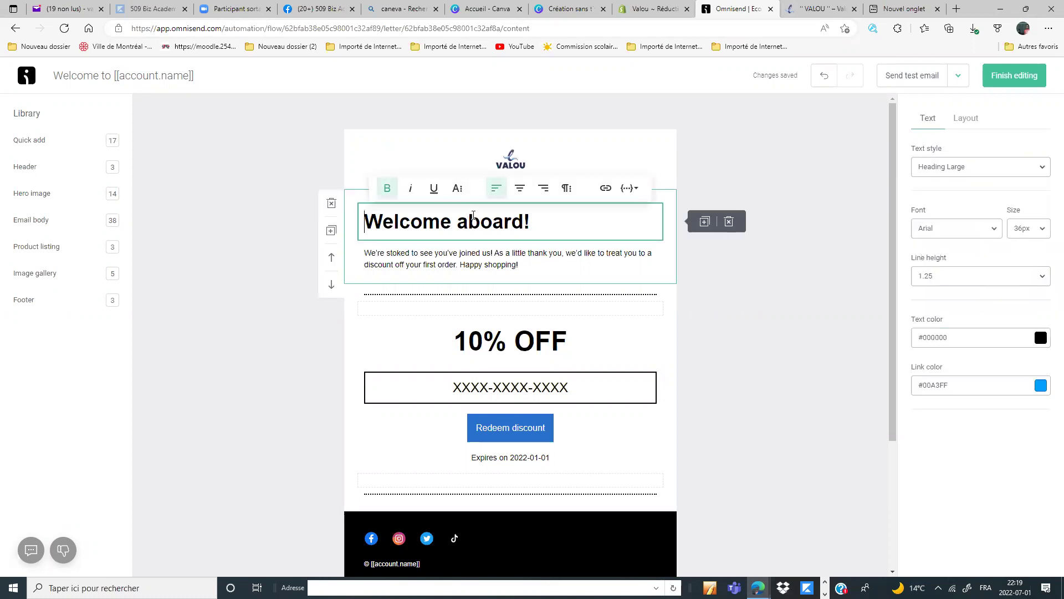
{"action": "left_click", "coordinate": [519, 190]}
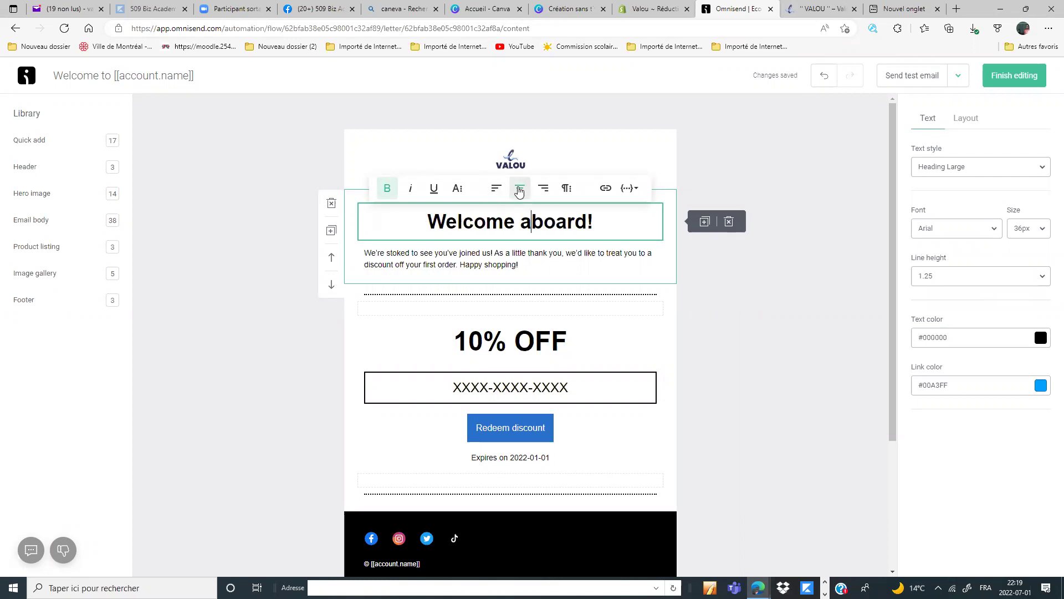
{"action": "left_click", "coordinate": [509, 158]}
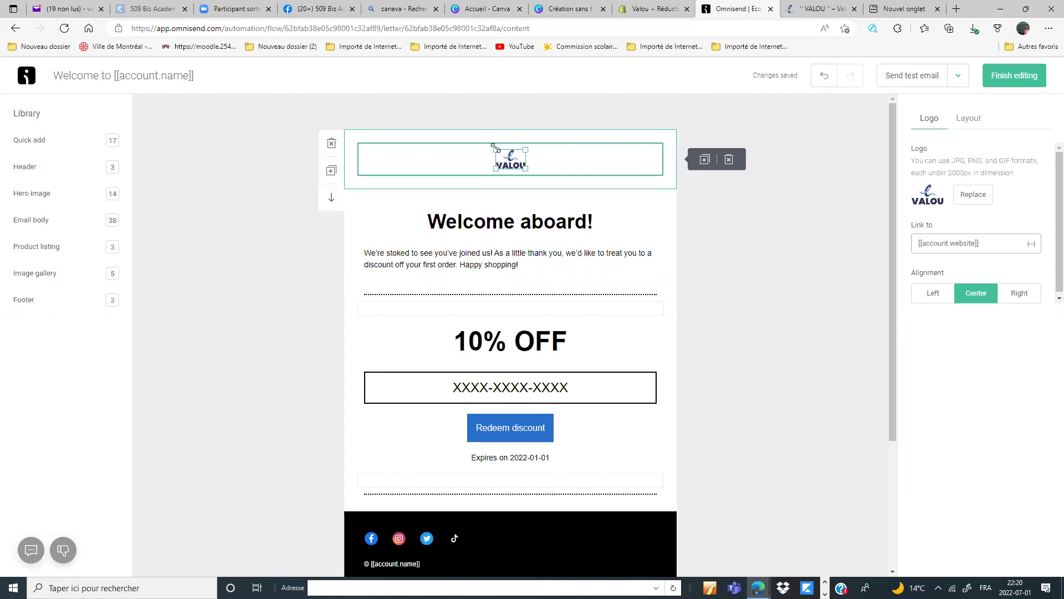
{"action": "left_click", "coordinate": [495, 264]}
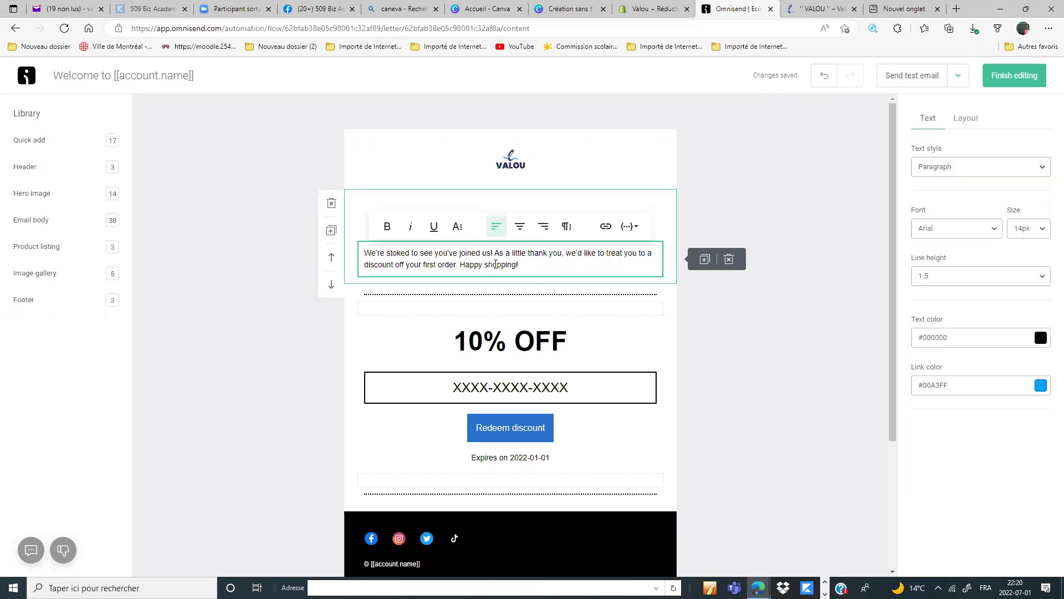
{"action": "left_click", "coordinate": [518, 227]}
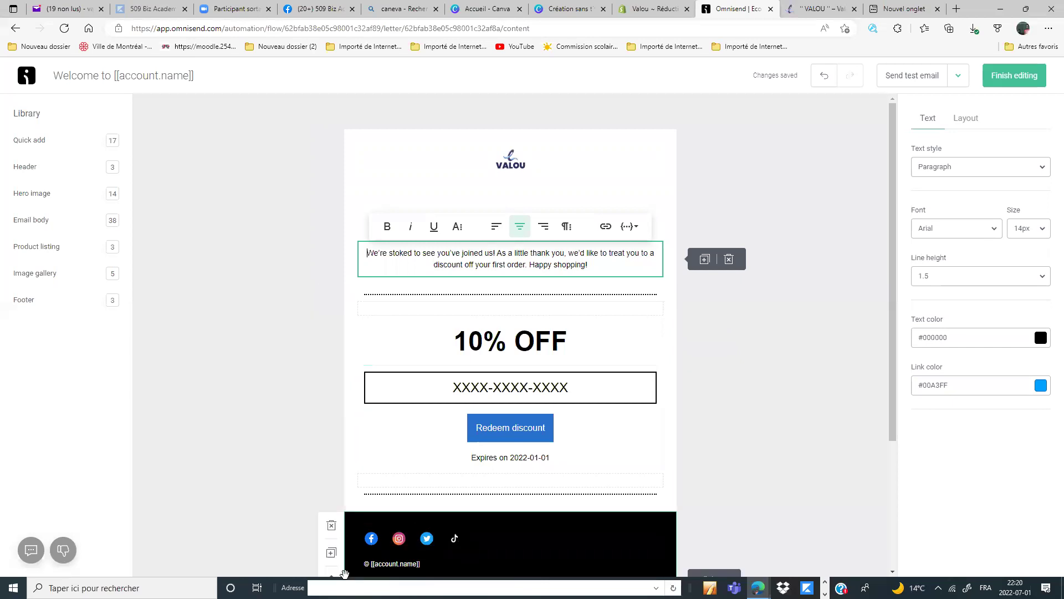
{"action": "left_click", "coordinate": [371, 541]}
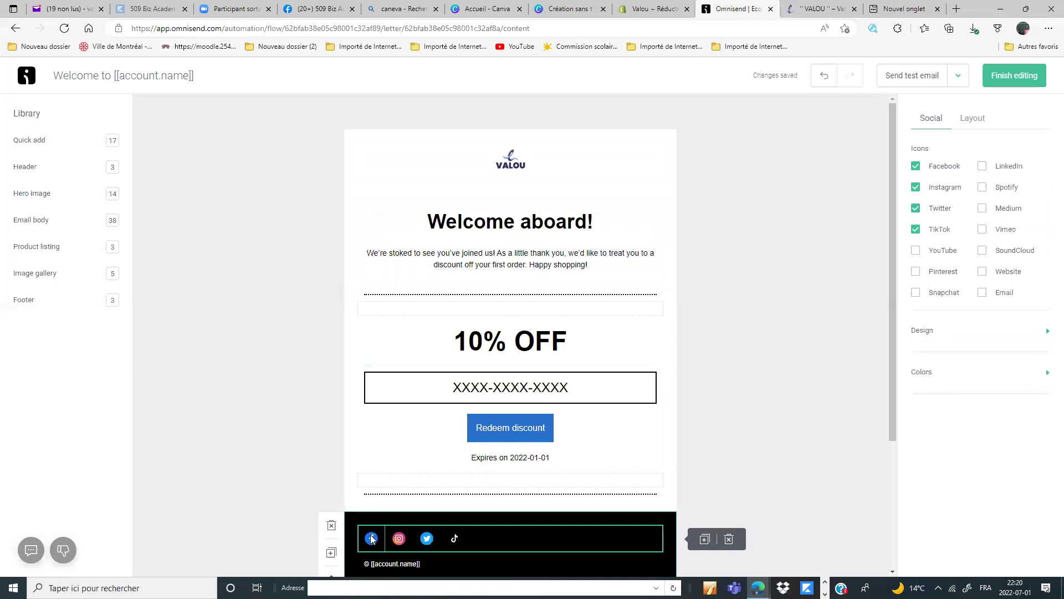
{"action": "left_click", "coordinate": [371, 539]}
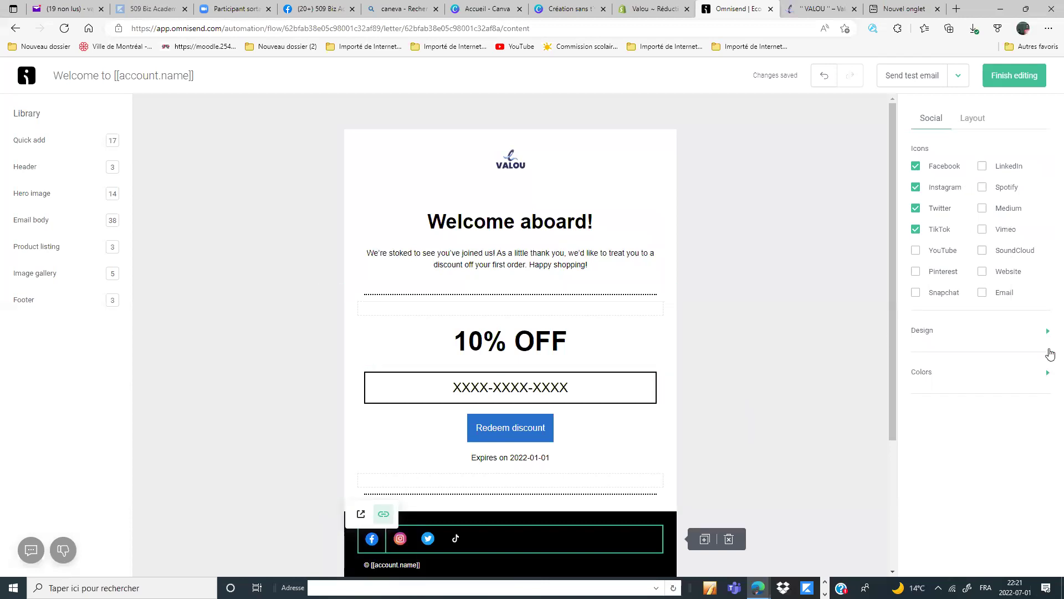
{"action": "left_click", "coordinate": [972, 118]}
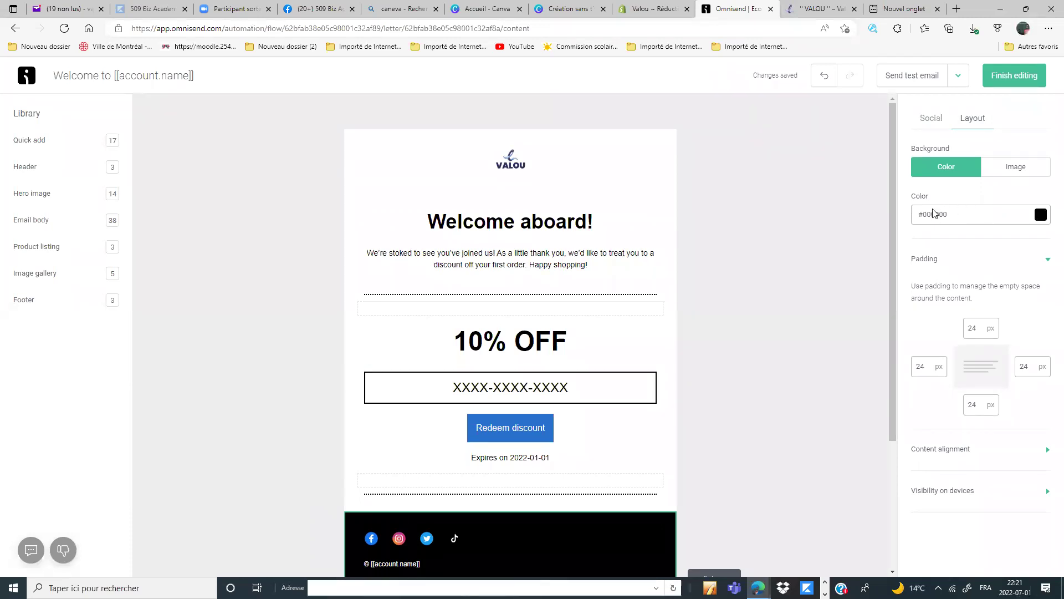
{"action": "left_click", "coordinate": [924, 121]}
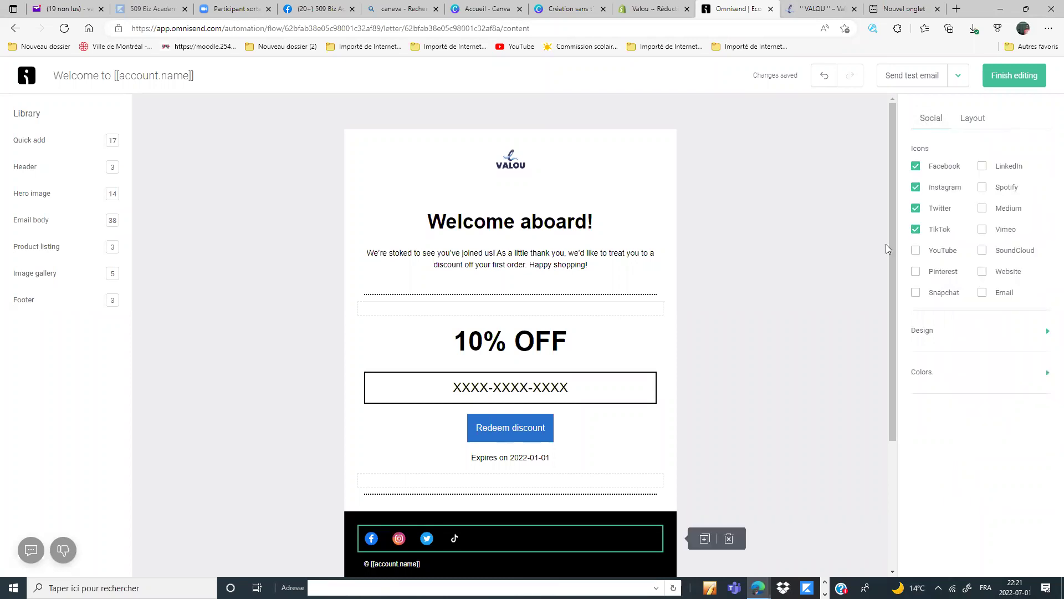
{"action": "left_click", "coordinate": [370, 540]}
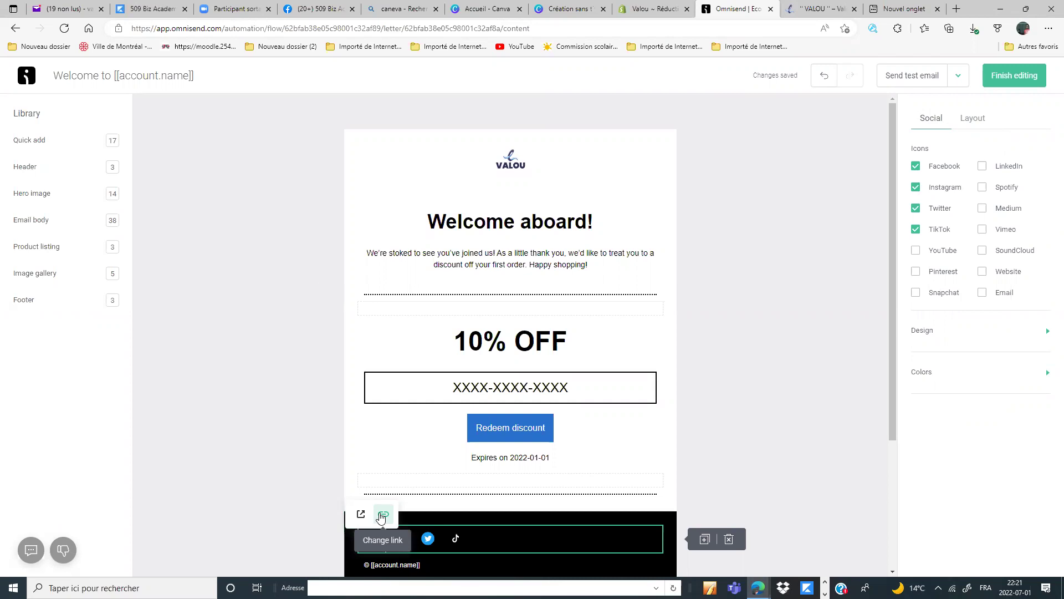
{"action": "left_click", "coordinate": [382, 515]}
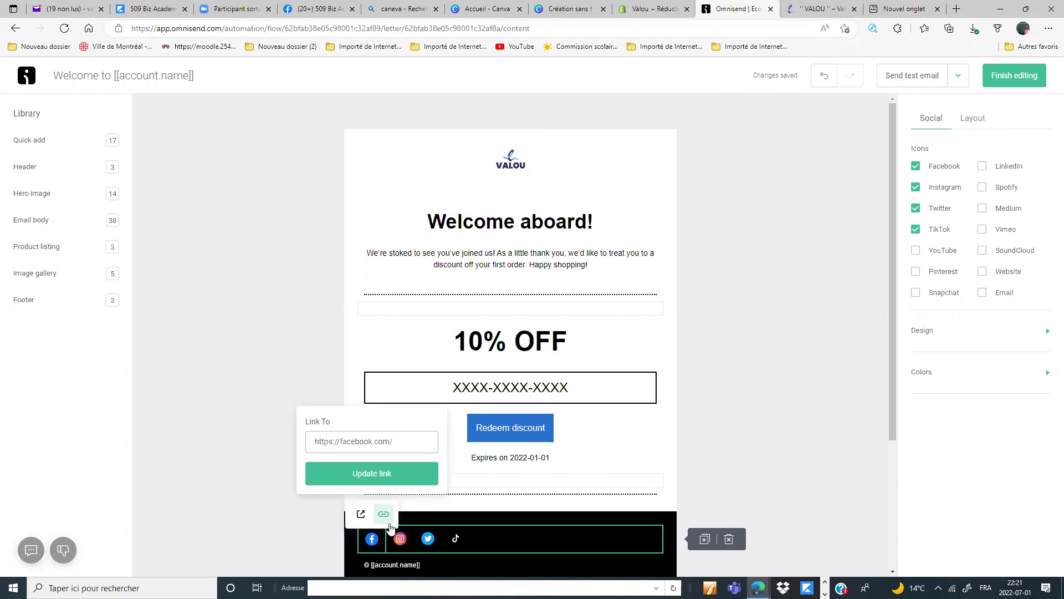
{"action": "mouse_move", "coordinate": [403, 543]}
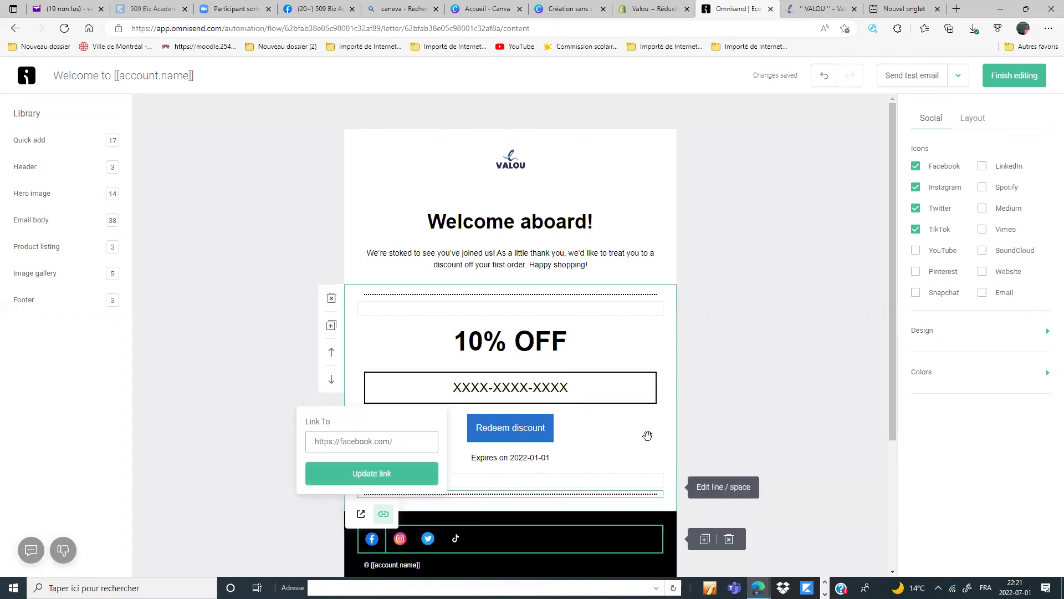
{"action": "left_click", "coordinate": [724, 397]}
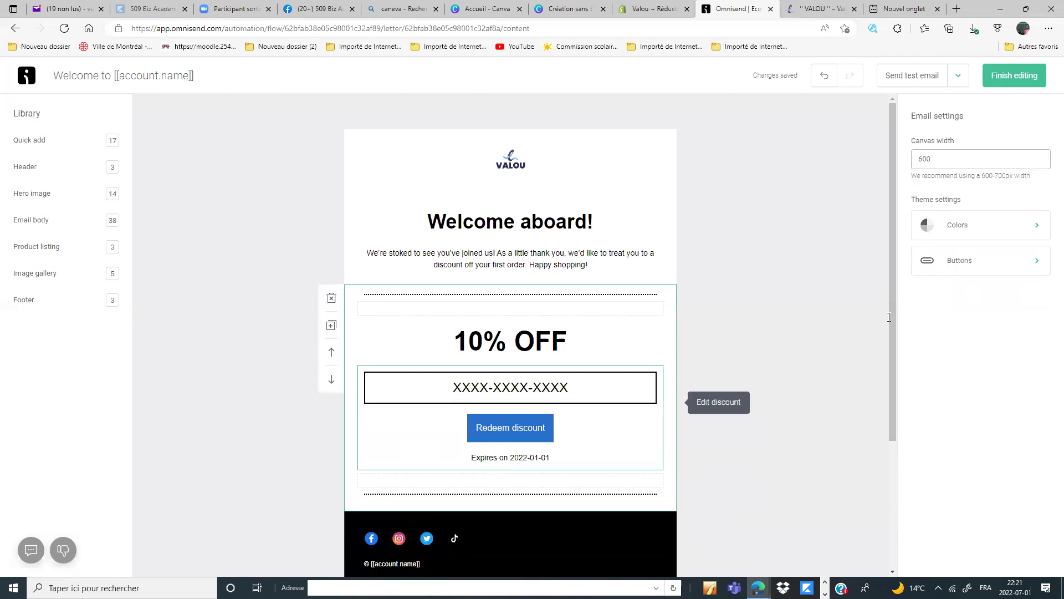
{"action": "left_click", "coordinate": [1002, 83]}
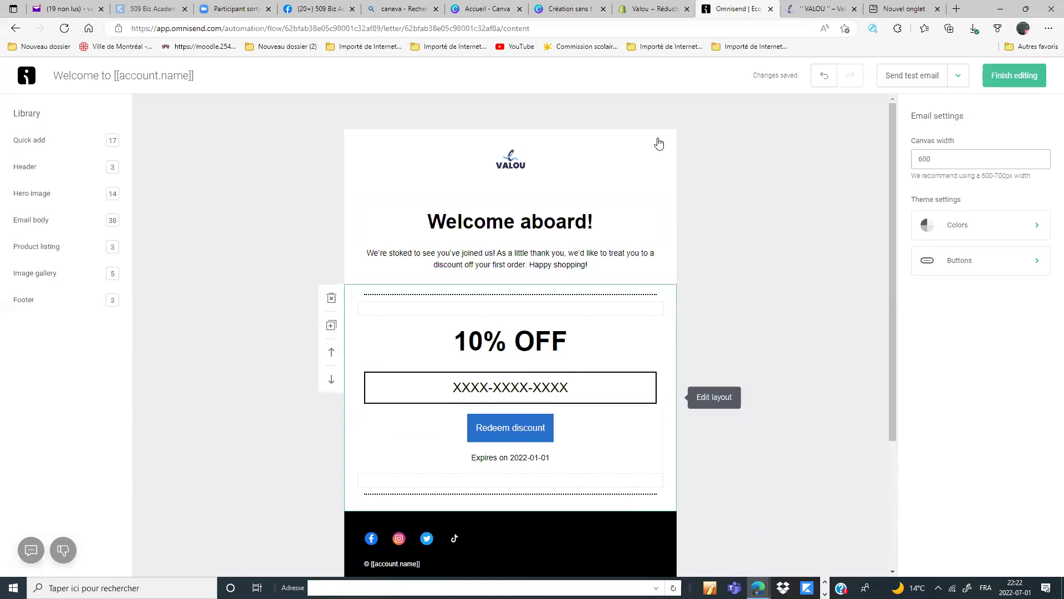
{"action": "left_click", "coordinate": [576, 167]}
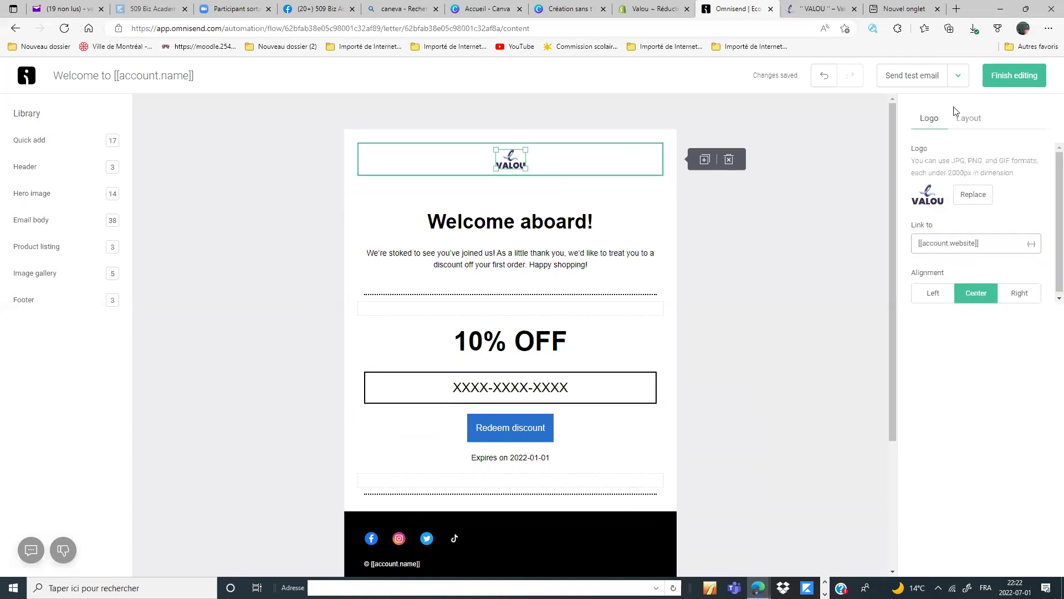
Step: Finish editing the welcome email, start the Welcome workflow, and review the dashboard goals
{"action": "left_click", "coordinate": [1023, 76]}
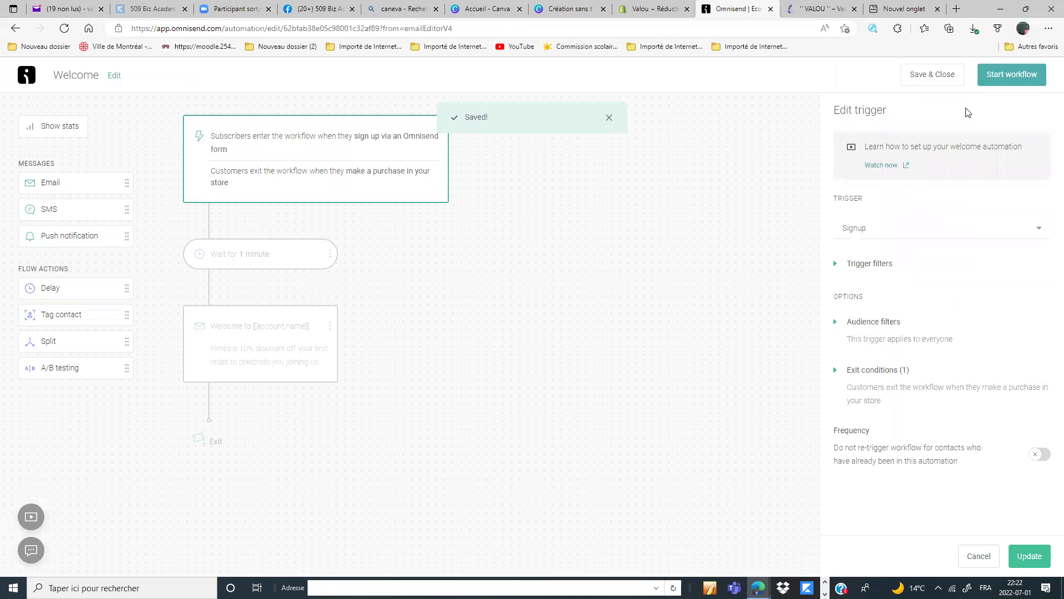
{"action": "left_click", "coordinate": [1011, 79]}
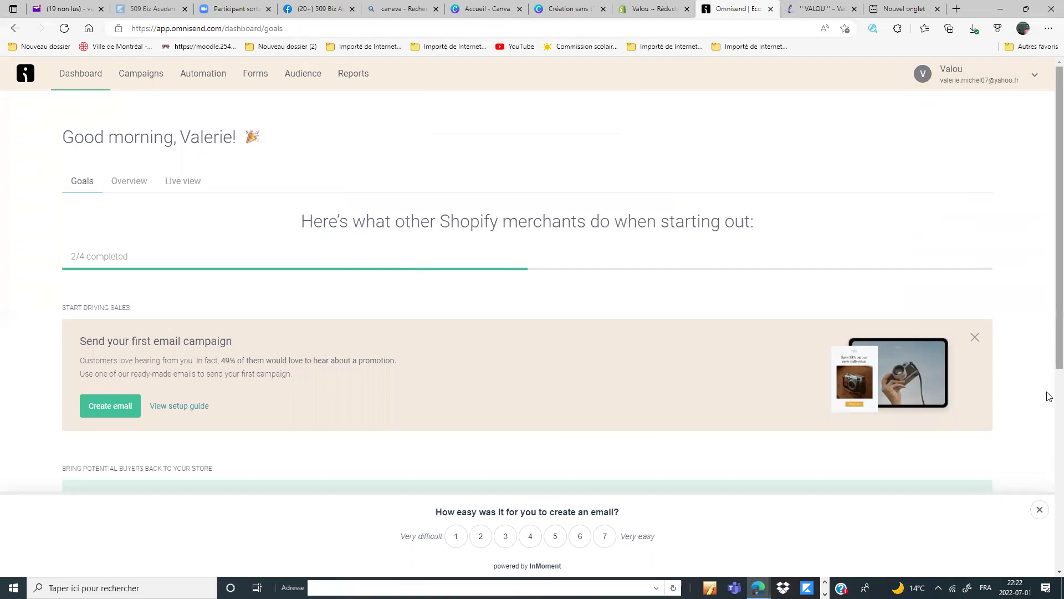
{"action": "scroll", "coordinate": [1049, 427], "scroll_direction": "down", "scroll_amount": 2}
{"action": "scroll", "coordinate": [1049, 451], "scroll_direction": "down", "scroll_amount": 1}
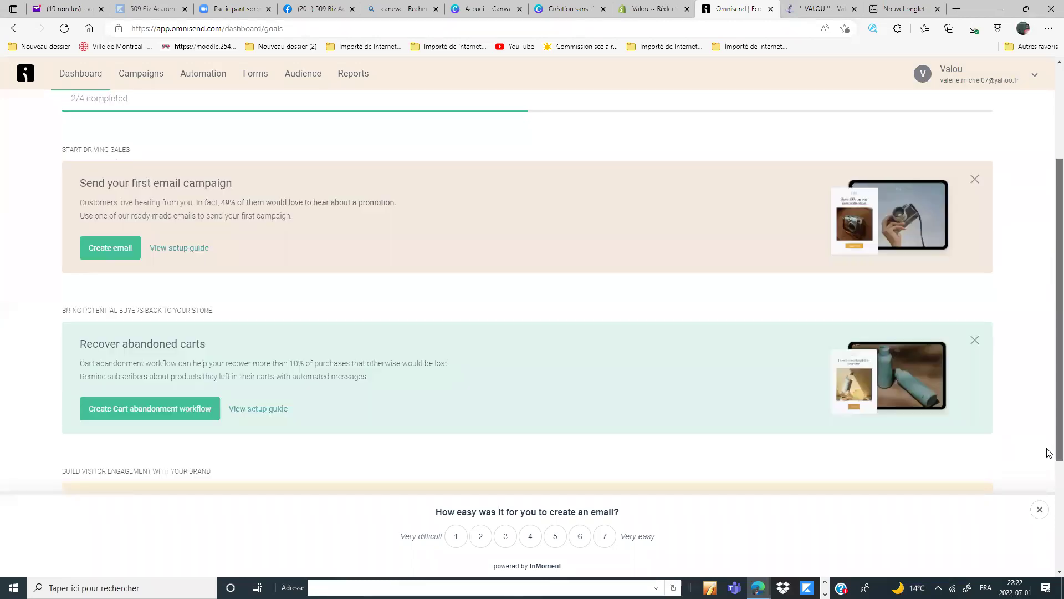
{"action": "scroll", "coordinate": [1049, 460], "scroll_direction": "down", "scroll_amount": 1}
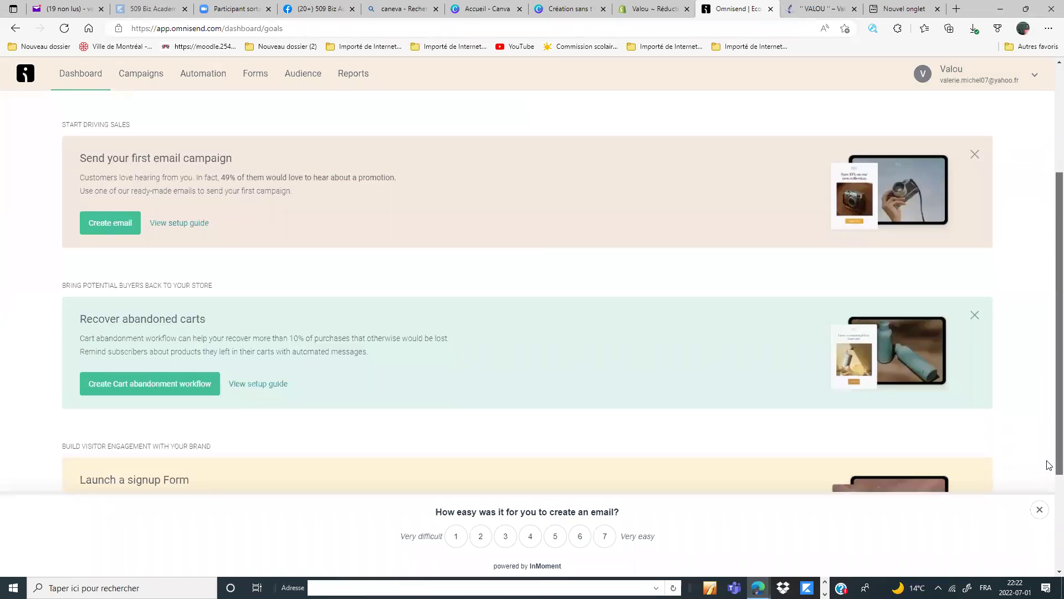